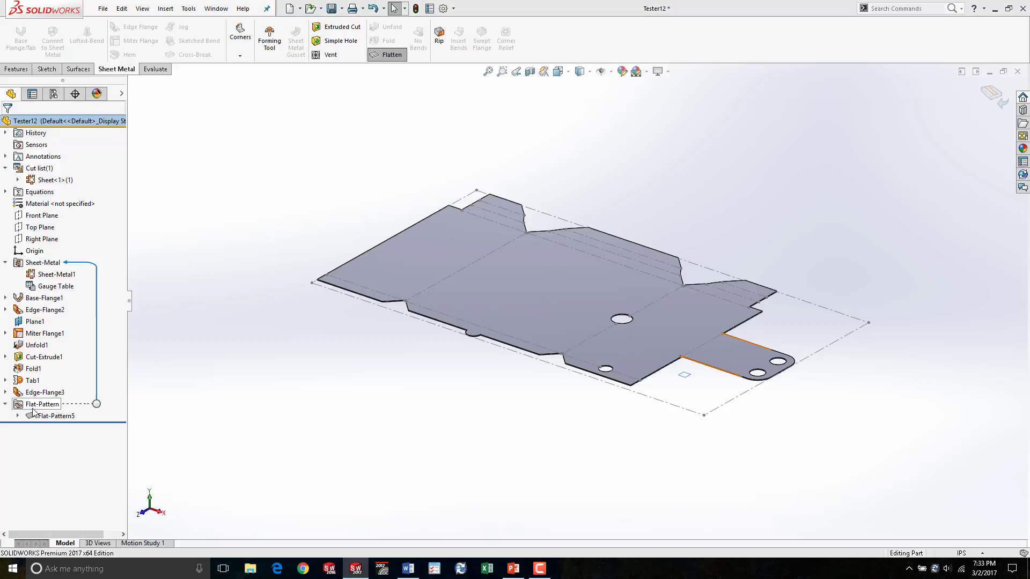
- Expand the flat pattern feature and inspect its bend features in the model
{"action": "left_click", "coordinate": [17, 417]}
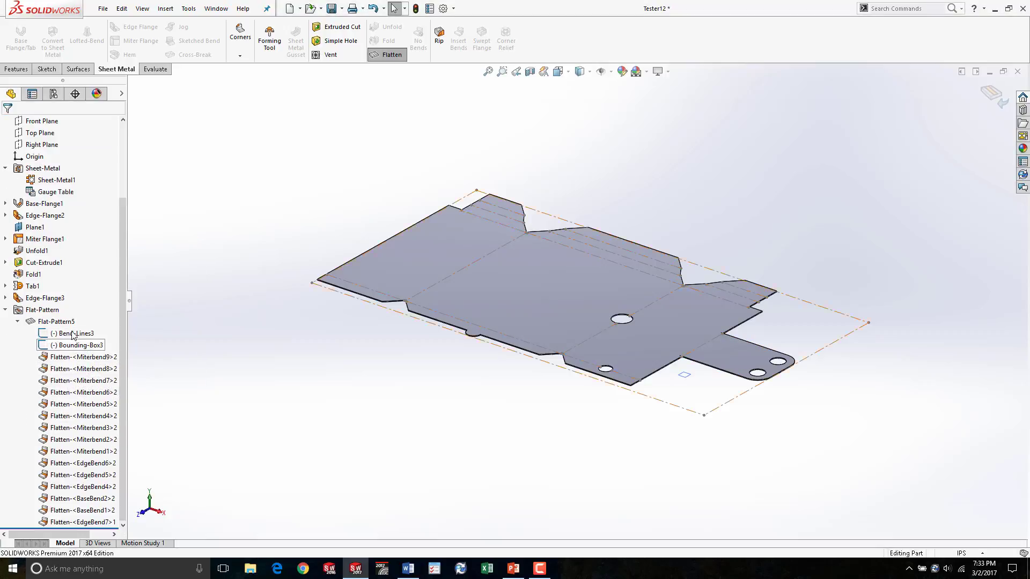
{"action": "left_click", "coordinate": [79, 523]}
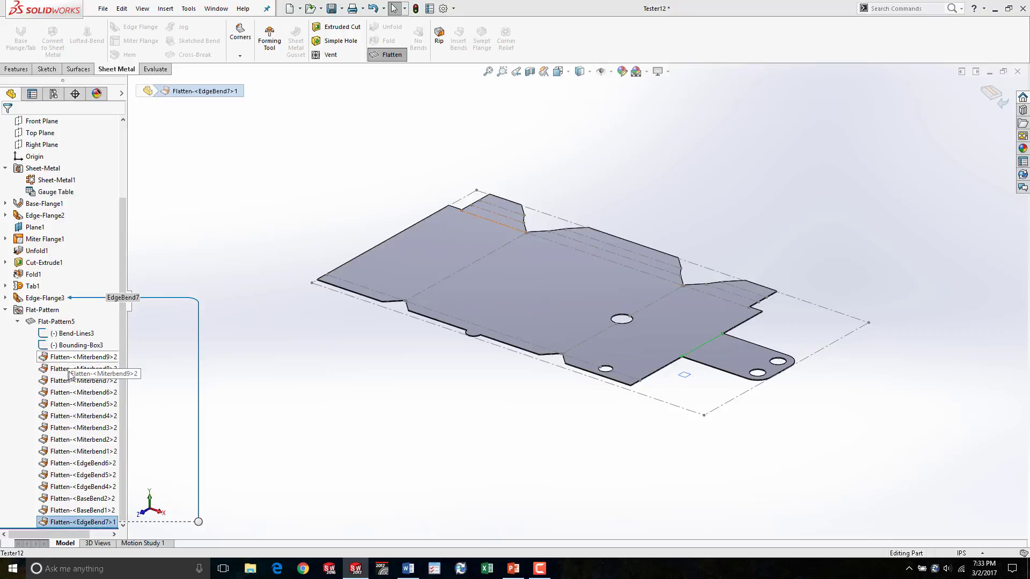
{"action": "left_click", "coordinate": [75, 451]}
{"action": "left_click", "coordinate": [64, 370]}
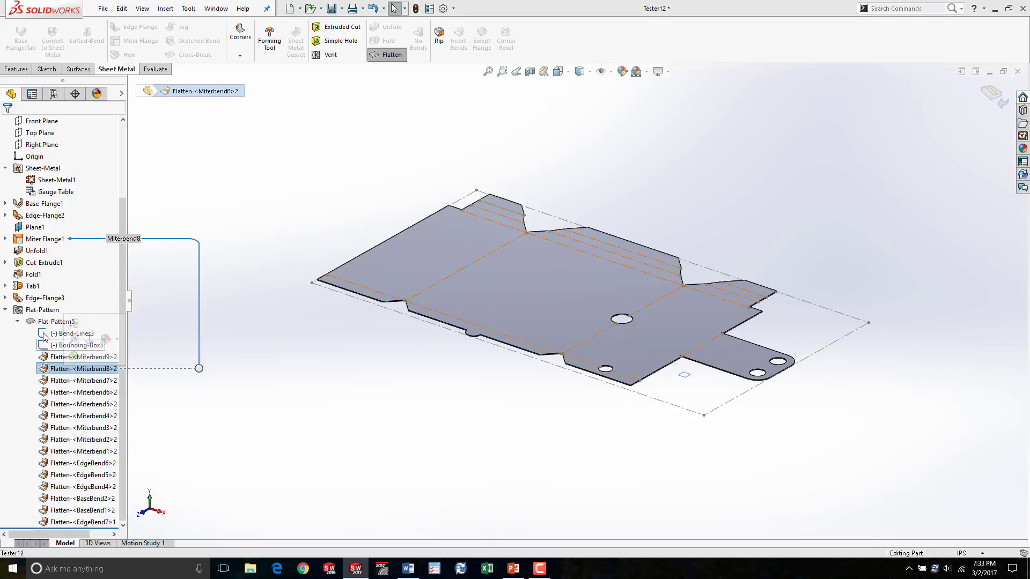
{"action": "left_click", "coordinate": [18, 322]}
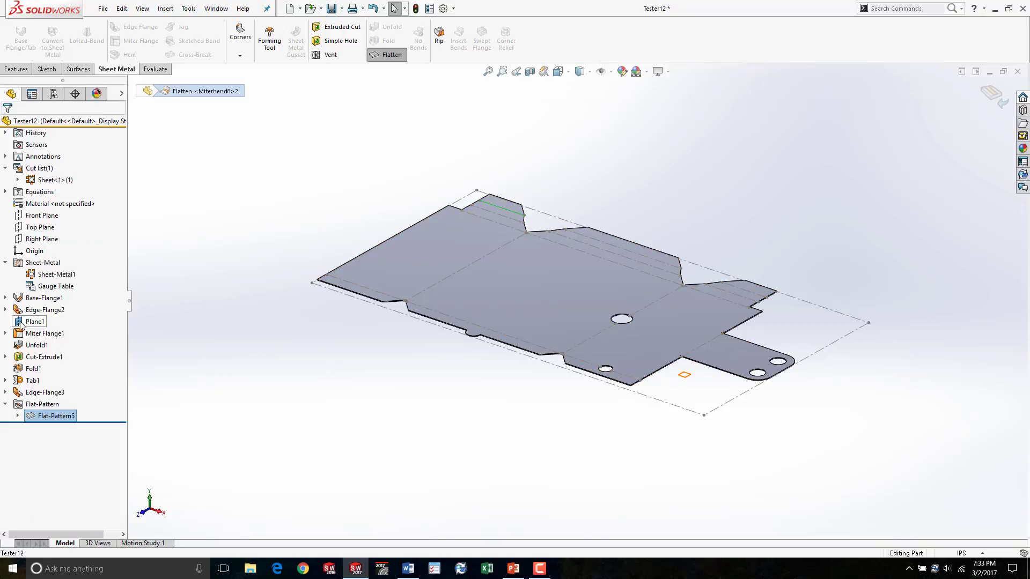
- Edit the flat pattern feature to turn off Merge faces
{"action": "right_click", "coordinate": [56, 417]}
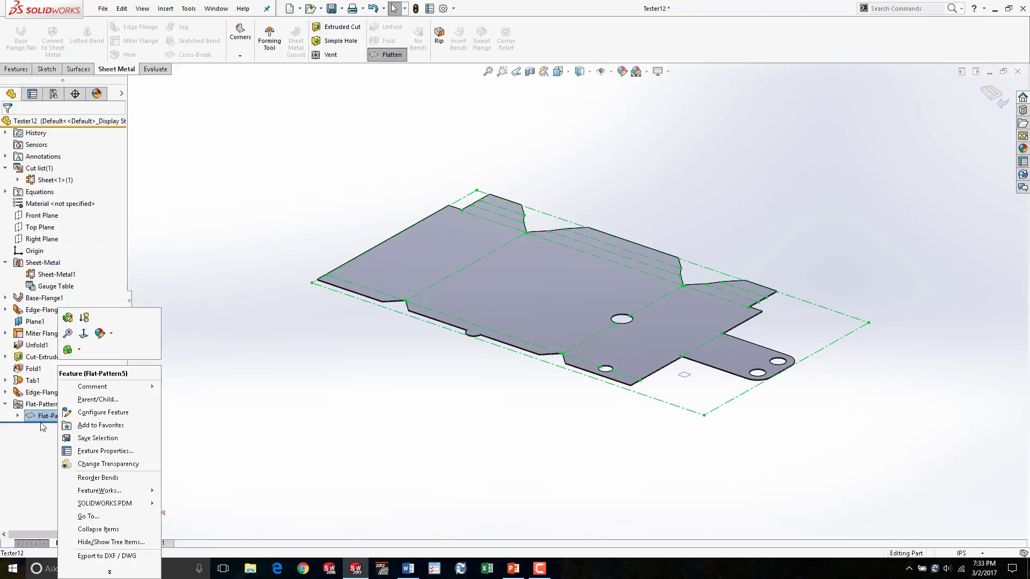
{"action": "left_click", "coordinate": [68, 318]}
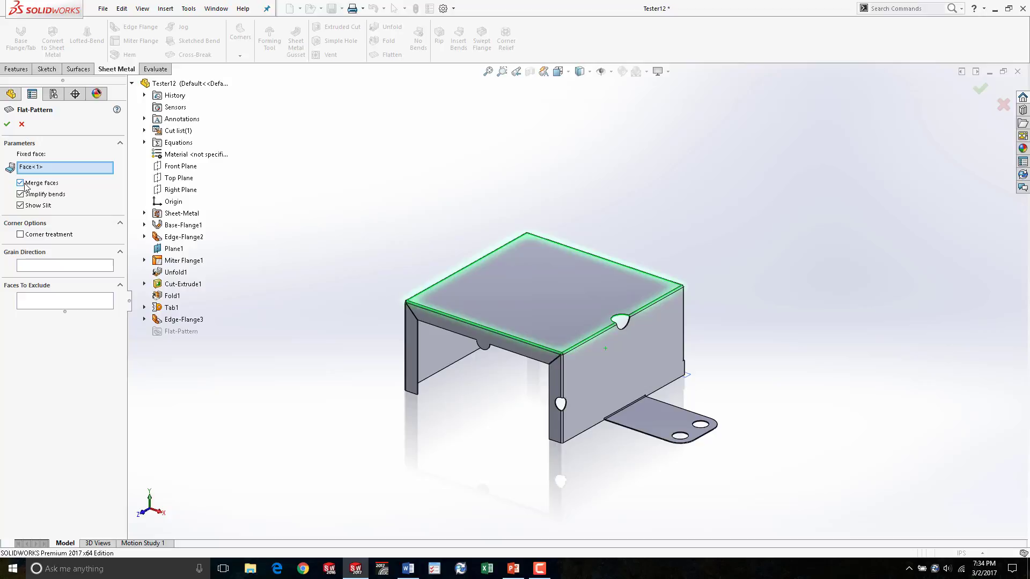
{"action": "left_click", "coordinate": [22, 184]}
{"action": "left_click", "coordinate": [7, 125]}
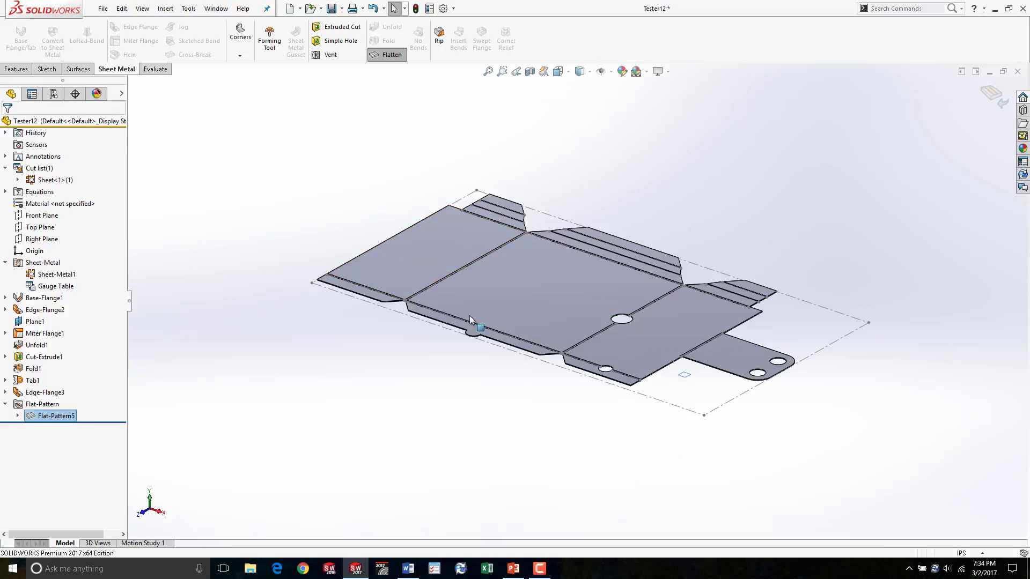
- View the flat pattern normal to its central face and zoom in to examine the bend regions
{"action": "key", "text": "ctrl+8"}
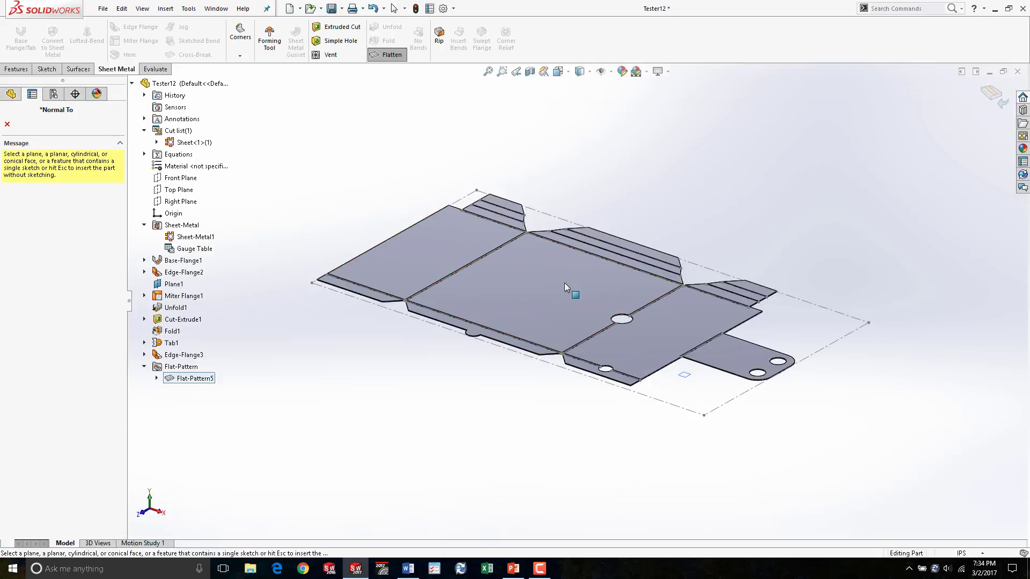
{"action": "left_click", "coordinate": [564, 282]}
{"action": "scroll", "coordinate": [523, 167], "scroll_direction": "down", "scroll_amount": 5}
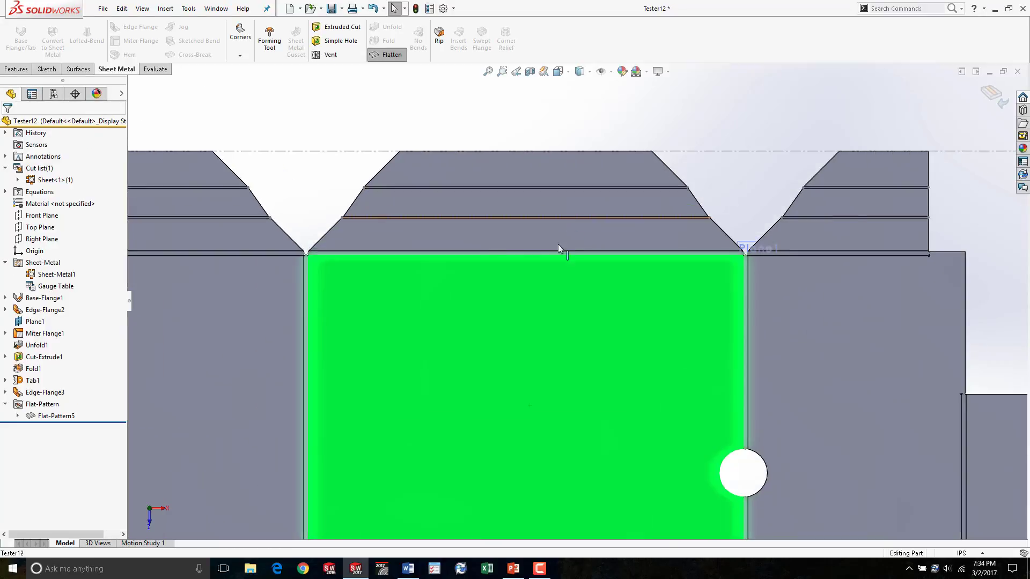
{"action": "scroll", "coordinate": [428, 225], "scroll_direction": "down", "scroll_amount": 5}
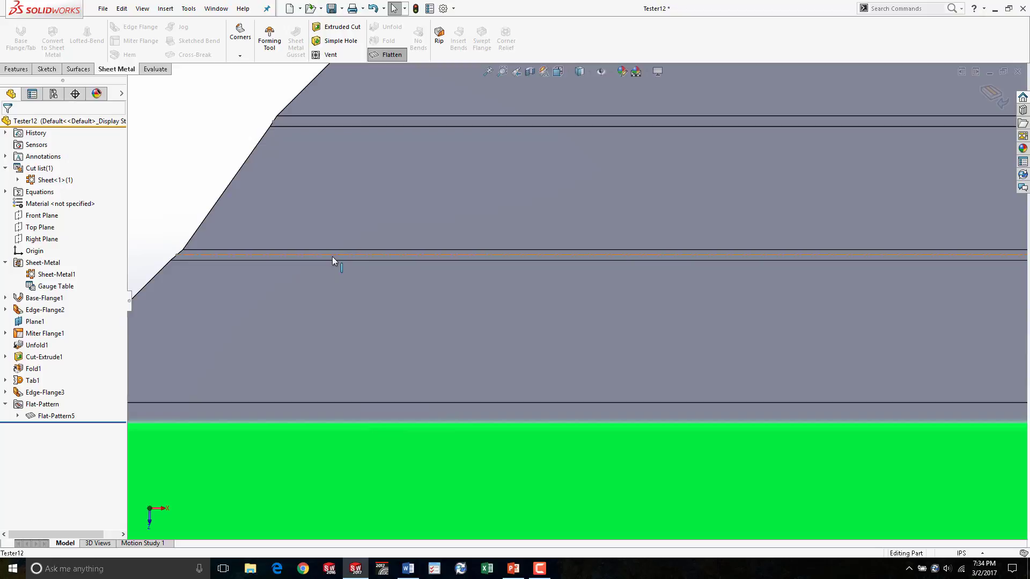
{"action": "scroll", "coordinate": [333, 256], "scroll_direction": "up", "scroll_amount": 10}
{"action": "scroll", "coordinate": [586, 387], "scroll_direction": "down", "scroll_amount": 3}
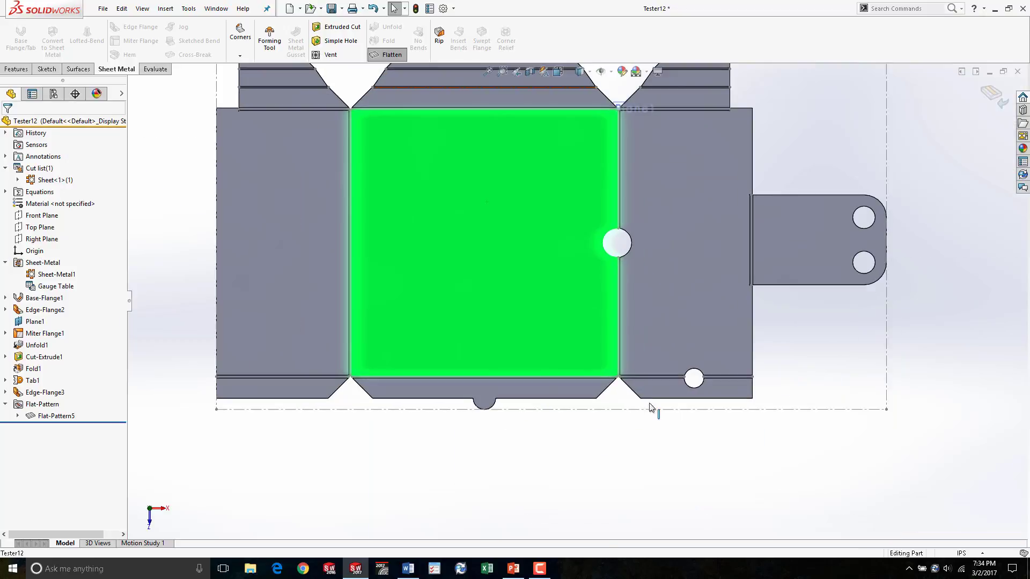
{"action": "scroll", "coordinate": [600, 317], "scroll_direction": "up", "scroll_amount": 2}
{"action": "scroll", "coordinate": [641, 301], "scroll_direction": "down", "scroll_amount": 2}
{"action": "scroll", "coordinate": [370, 275], "scroll_direction": "up", "scroll_amount": 2}
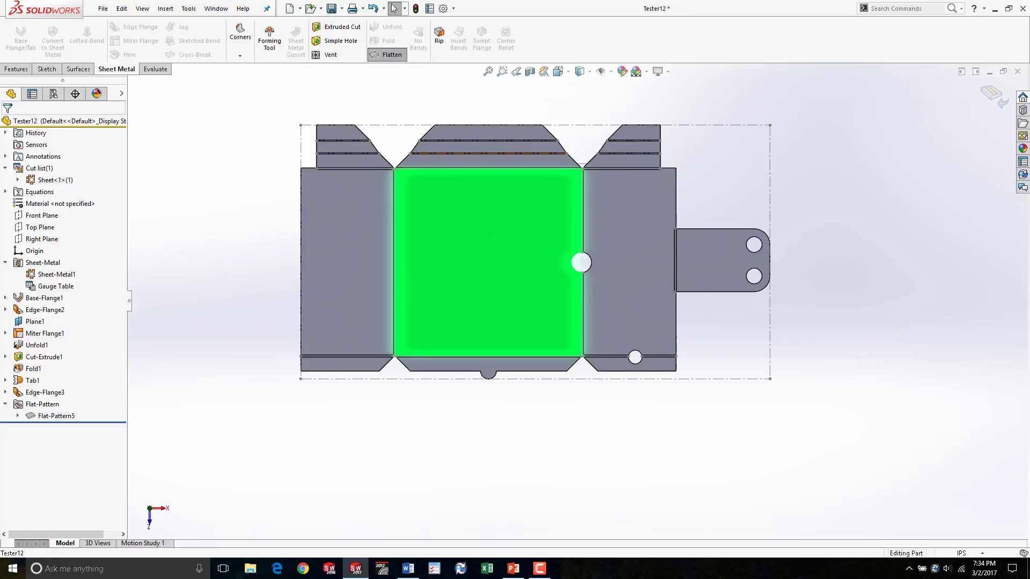
- Edit the flat pattern feature to turn on Corner treatment
{"action": "right_click", "coordinate": [51, 416]}
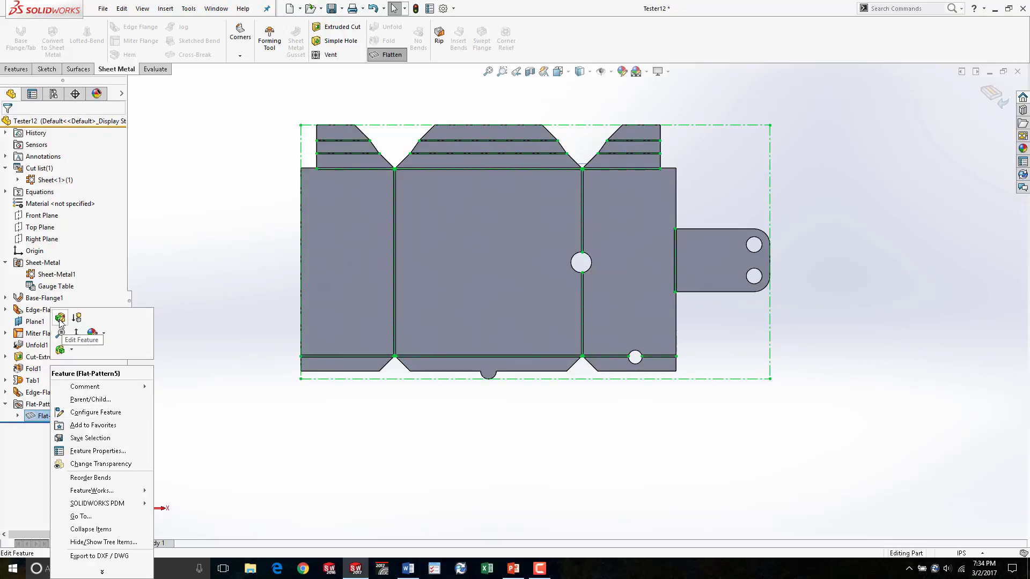
{"action": "left_click", "coordinate": [60, 318]}
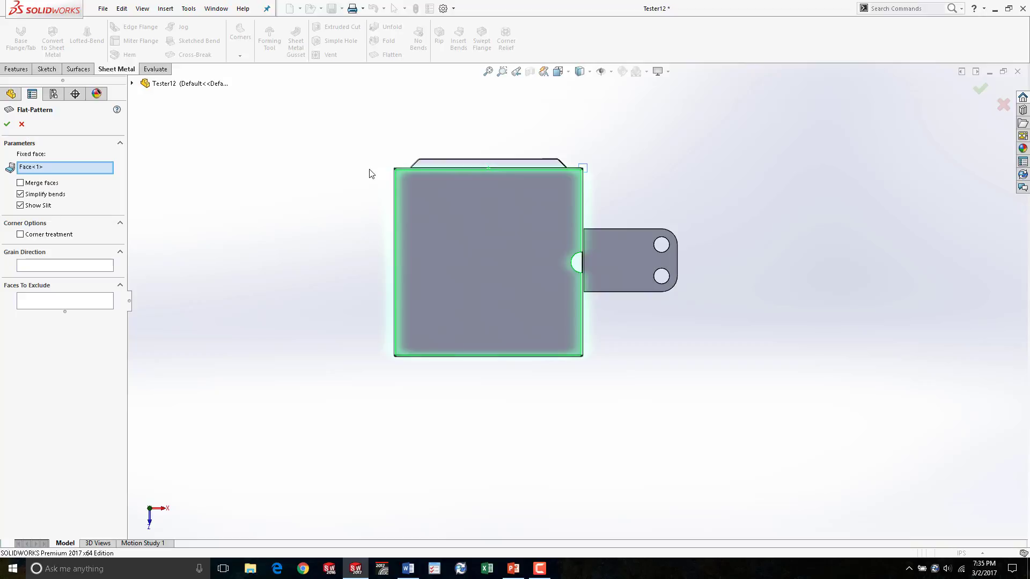
{"action": "middle_click_drag", "start_coordinate": [582, 306], "coordinate": [526, 262]}
{"action": "scroll", "coordinate": [566, 303], "scroll_direction": "down", "scroll_amount": 10}
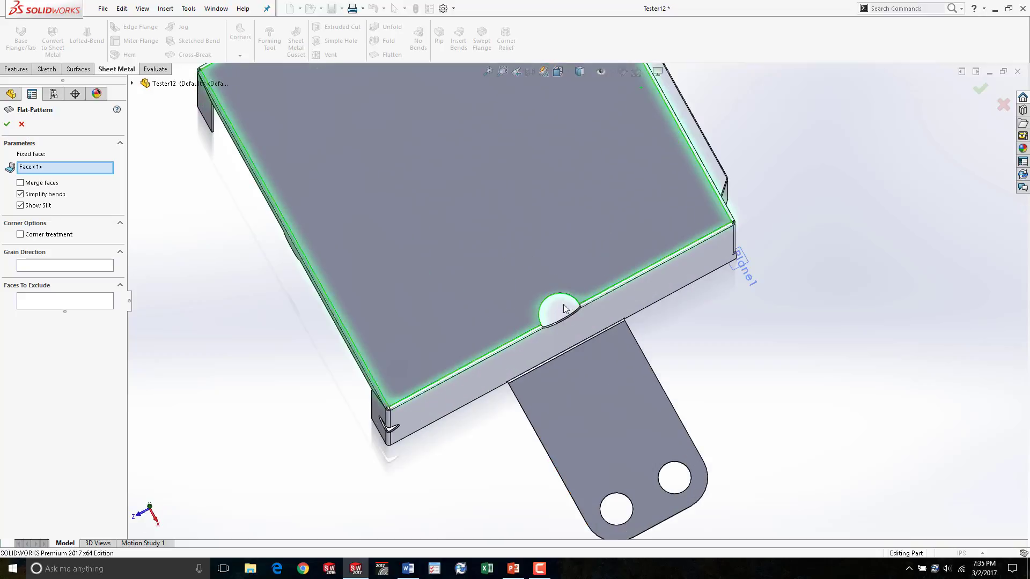
{"action": "scroll", "coordinate": [542, 268], "scroll_direction": "down", "scroll_amount": 1}
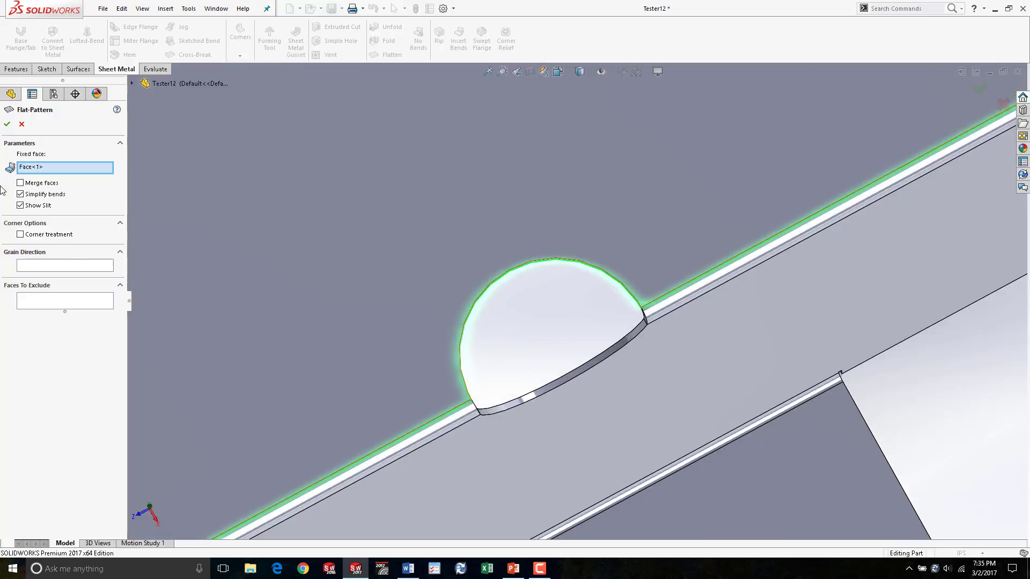
{"action": "scroll", "coordinate": [576, 304], "scroll_direction": "up", "scroll_amount": 3}
{"action": "key", "text": "f"}
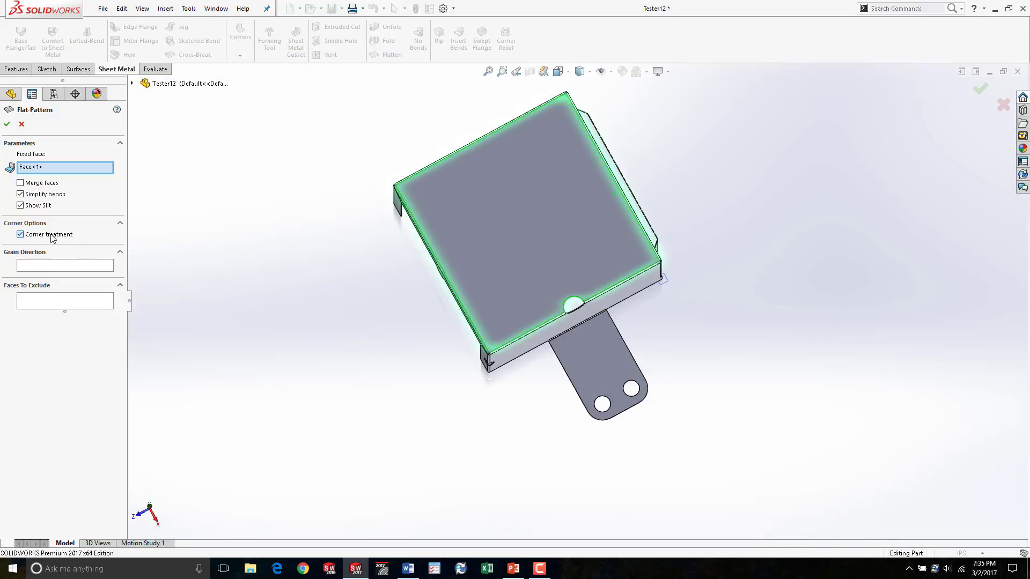
{"action": "left_click", "coordinate": [7, 124]}
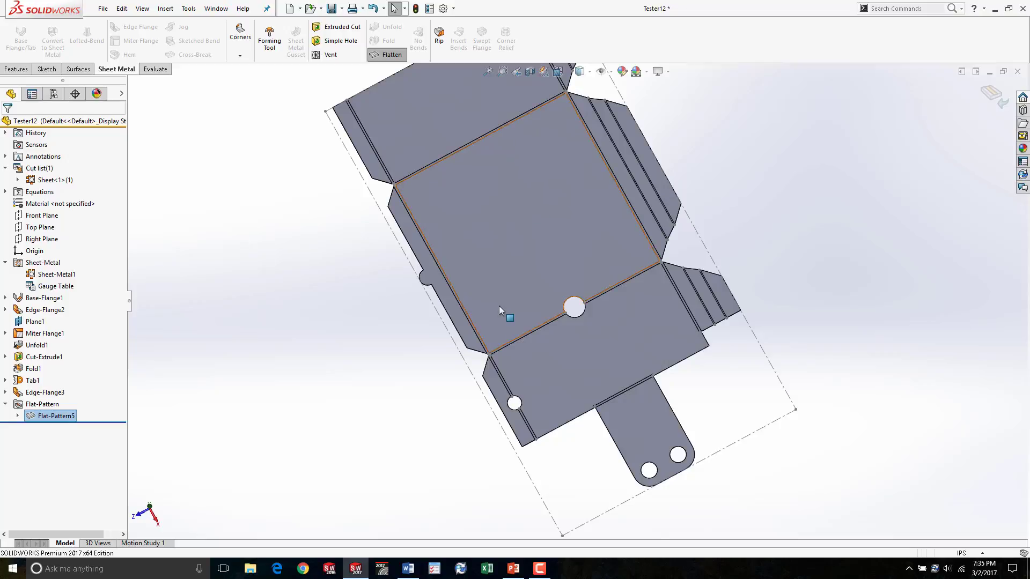
- Reopen the flat pattern definition, toggle Corner treatment, and confirm the feature
{"action": "scroll", "coordinate": [461, 373], "scroll_direction": "down", "scroll_amount": 5}
{"action": "middle_click_drag", "start_coordinate": [526, 373], "coordinate": [566, 328]}
{"action": "scroll", "coordinate": [446, 341], "scroll_direction": "up", "scroll_amount": 3}
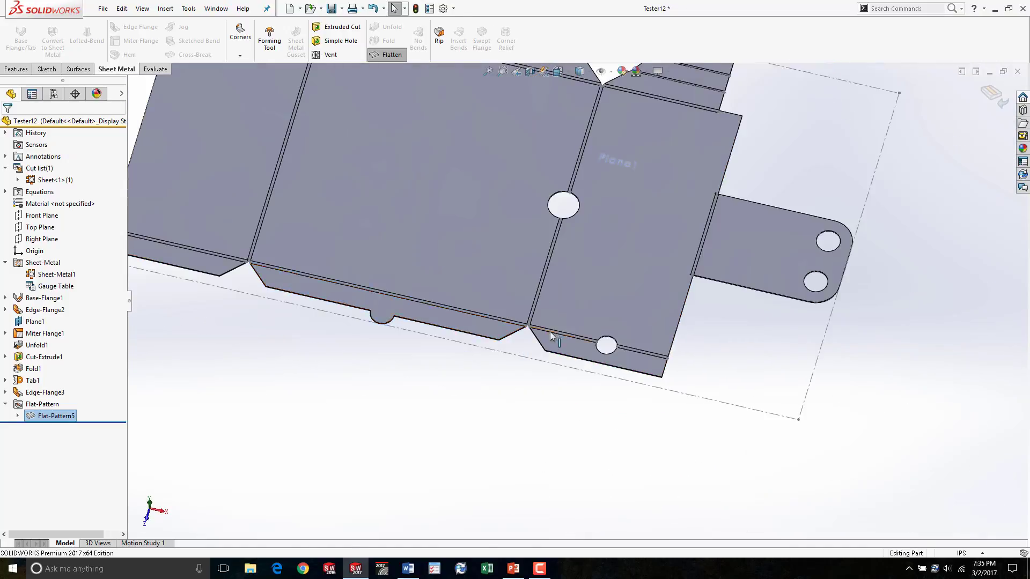
{"action": "scroll", "coordinate": [510, 332], "scroll_direction": "down", "scroll_amount": 5}
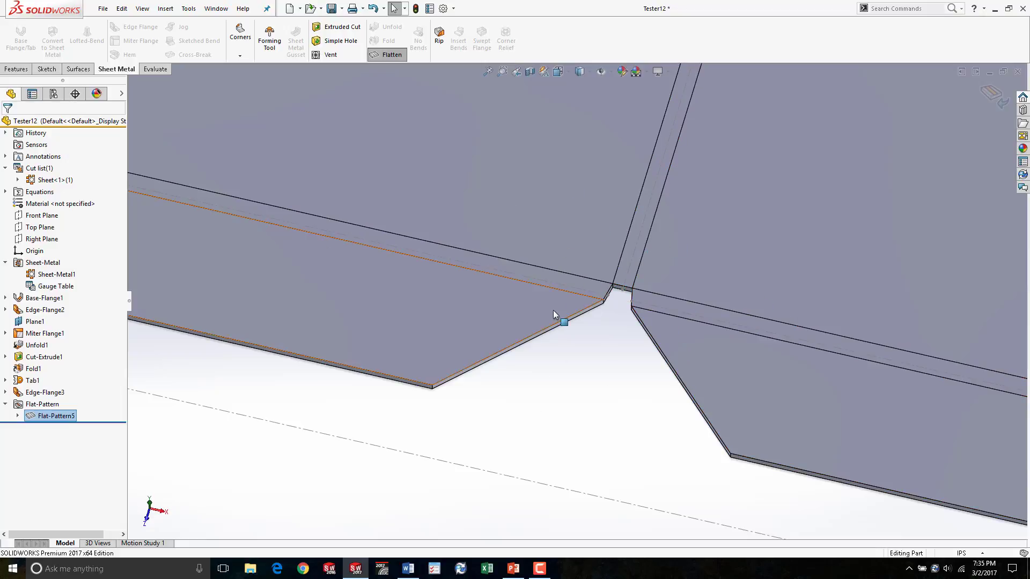
{"action": "right_click", "coordinate": [65, 418]}
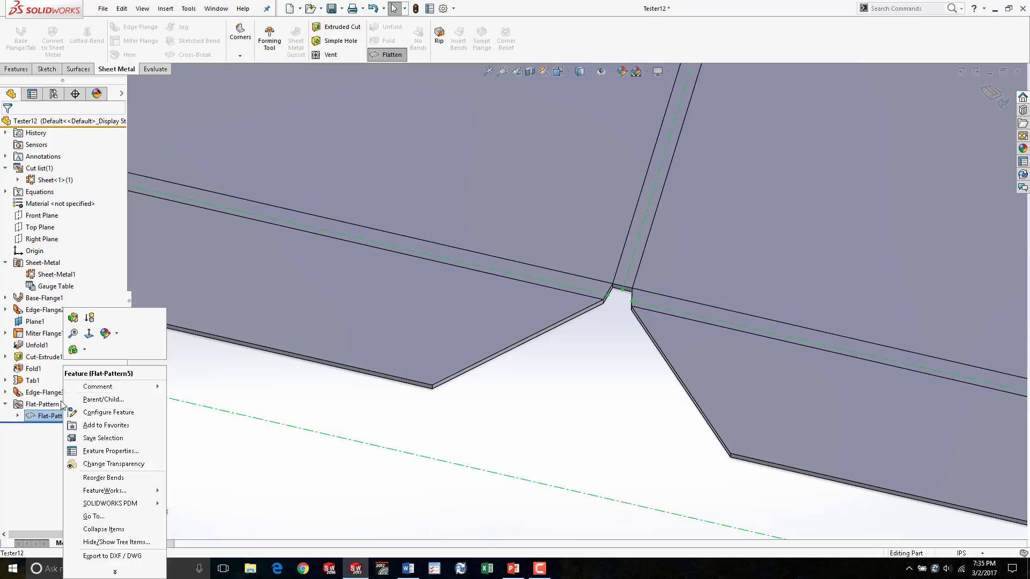
{"action": "left_click", "coordinate": [75, 320]}
{"action": "left_click", "coordinate": [21, 234]}
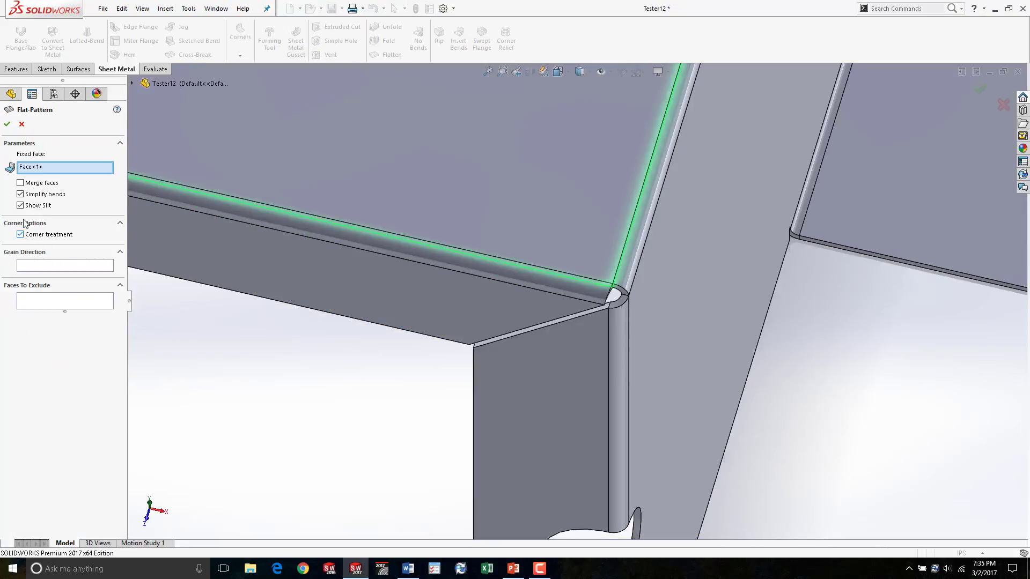
{"action": "left_click", "coordinate": [8, 125]}
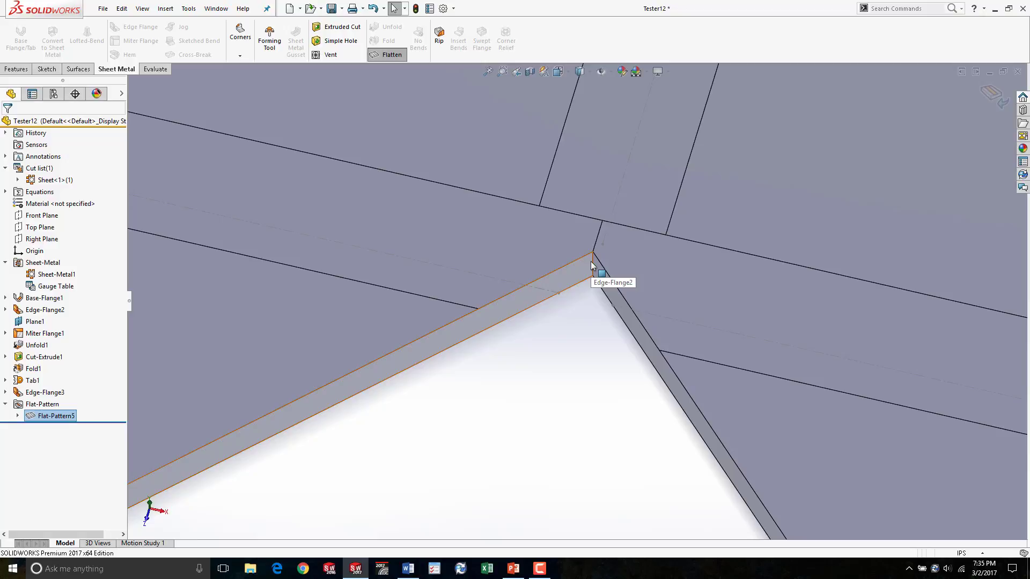
- Edit the flat pattern to set its grain direction along an edge of the top face
{"action": "scroll", "coordinate": [592, 265], "scroll_direction": "up", "scroll_amount": 10}
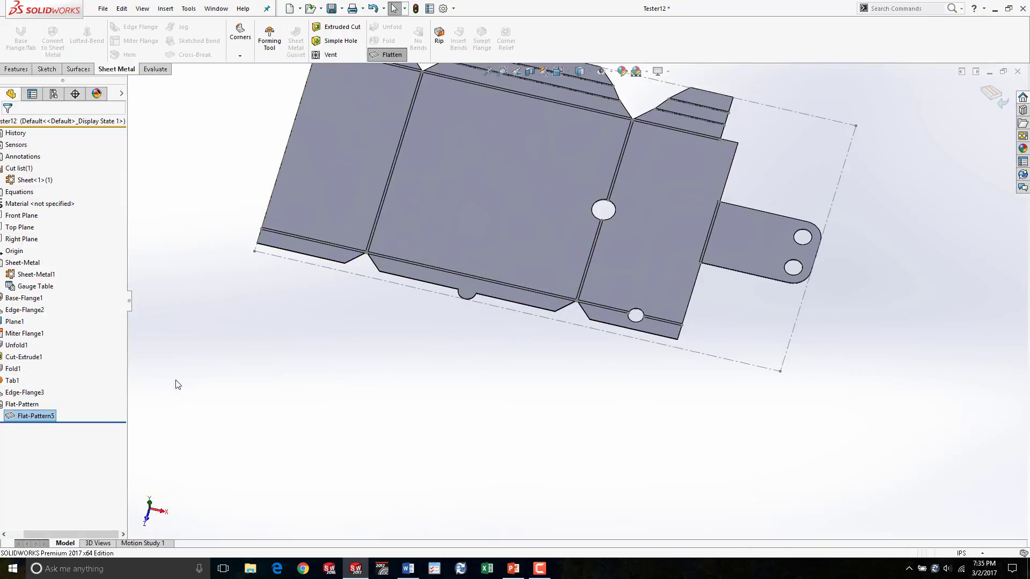
{"action": "right_click", "coordinate": [53, 415]}
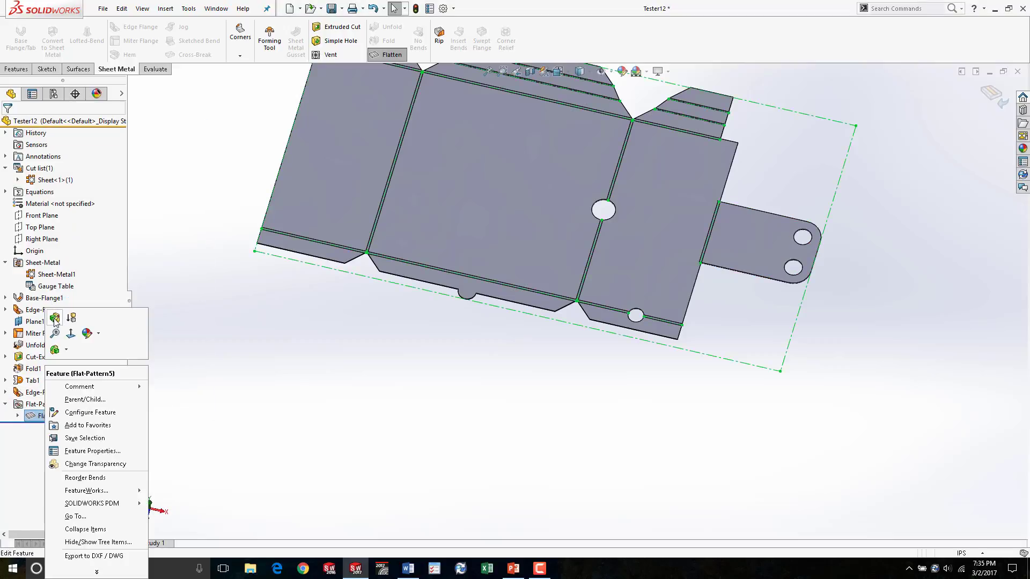
{"action": "left_click", "coordinate": [54, 315]}
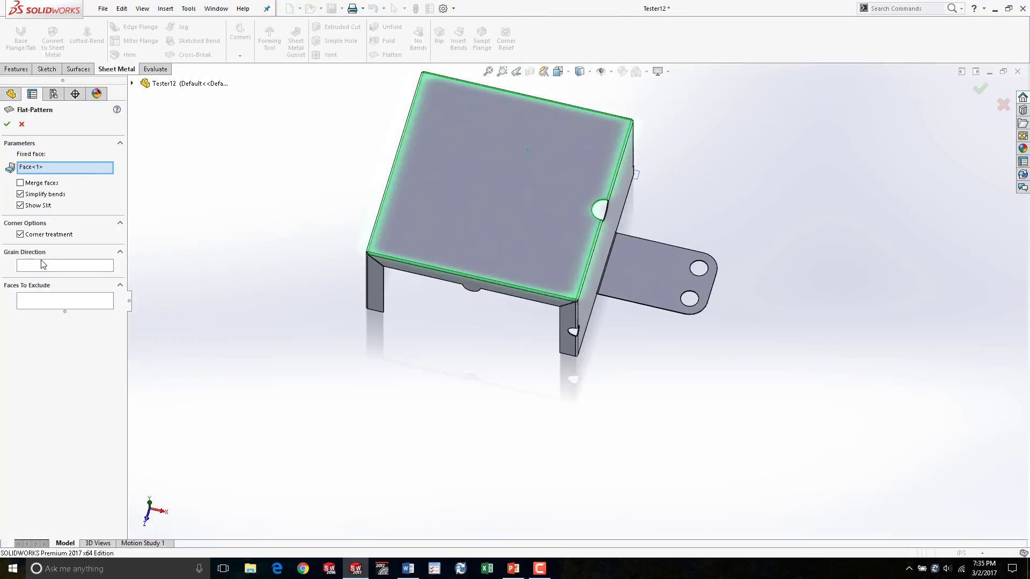
{"action": "left_click", "coordinate": [46, 265]}
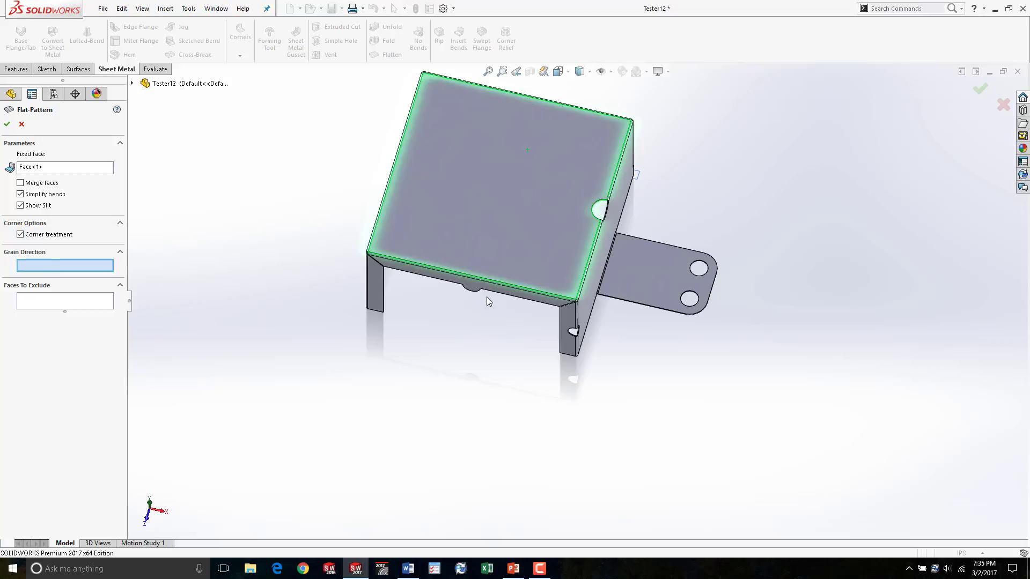
{"action": "left_click", "coordinate": [536, 291]}
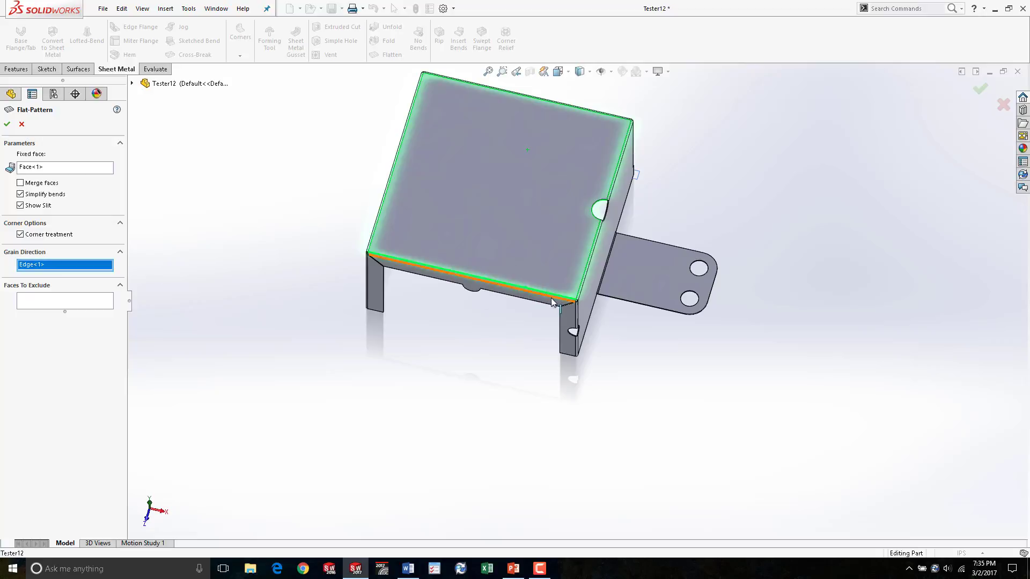
{"action": "left_click", "coordinate": [22, 123]}
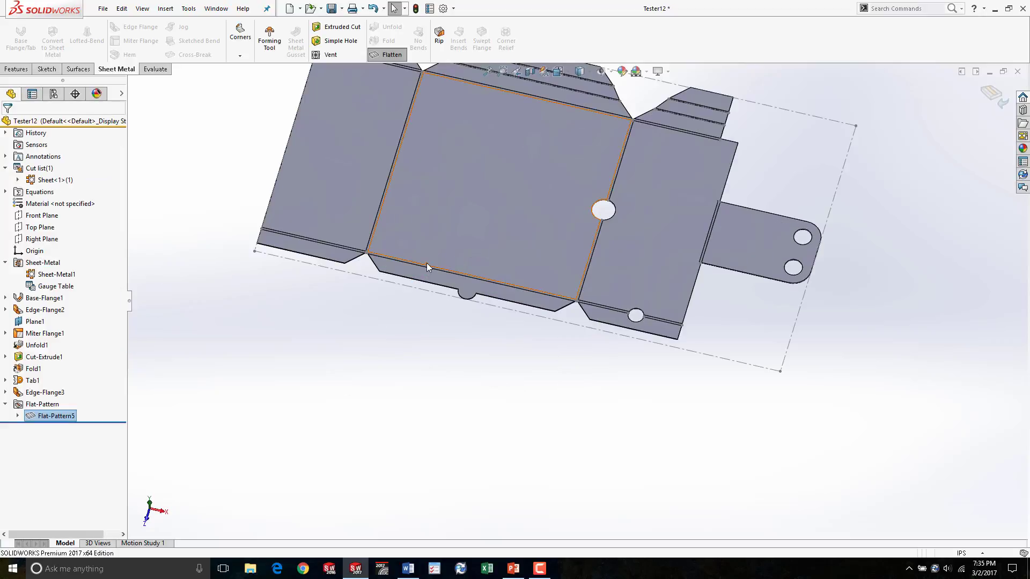
- Exit the flat pattern so the part returns to its folded state
{"action": "scroll", "coordinate": [510, 289], "scroll_direction": "up", "scroll_amount": 5}
{"action": "left_click", "coordinate": [992, 95]}
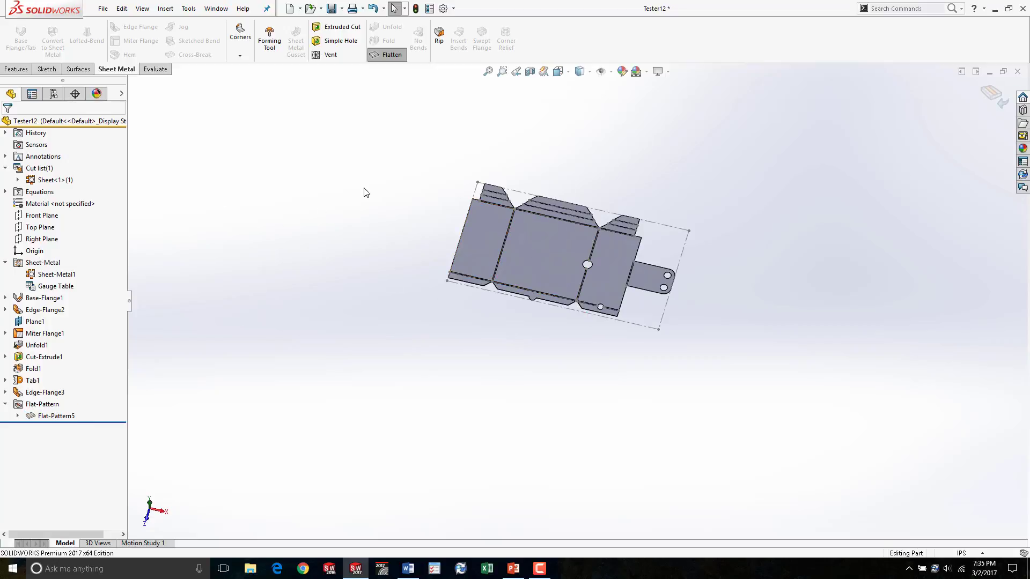
{"action": "left_click", "coordinate": [994, 93]}
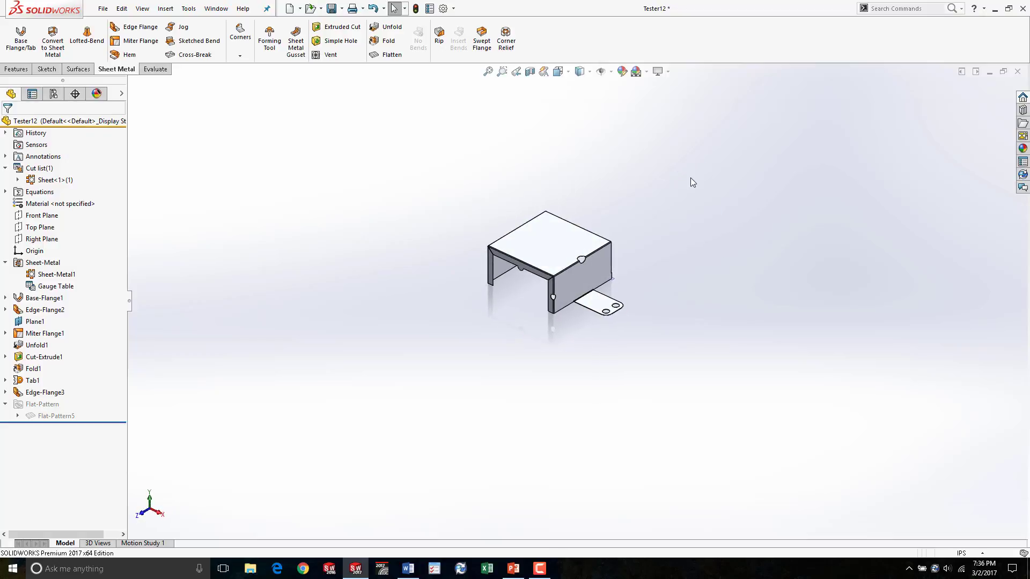
- Start a DXF/DWG export from the part's top face and save it as Tester12 in DXF format
{"action": "right_click", "coordinate": [544, 241]}
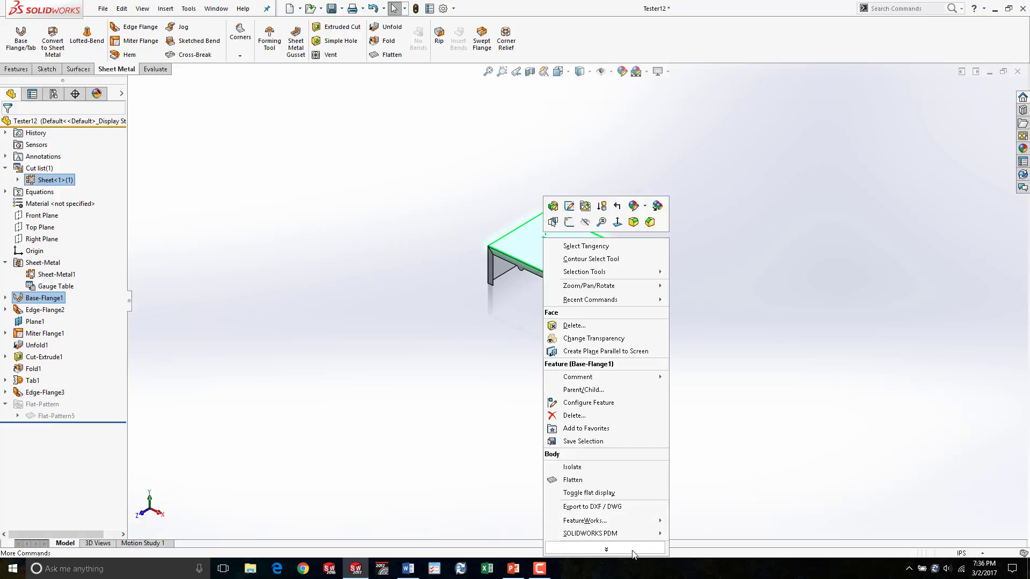
{"action": "left_click", "coordinate": [639, 506]}
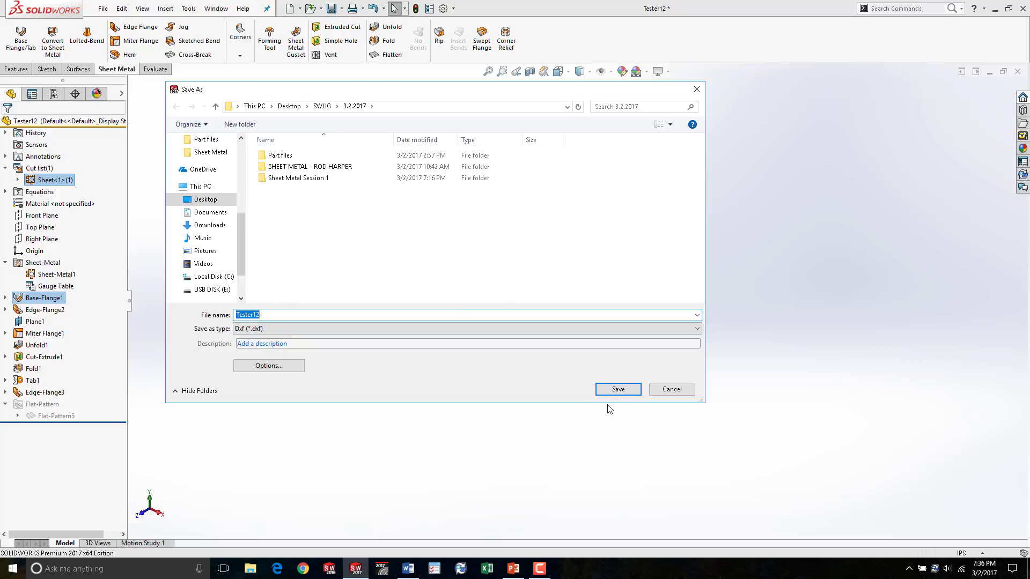
{"action": "left_click", "coordinate": [617, 392]}
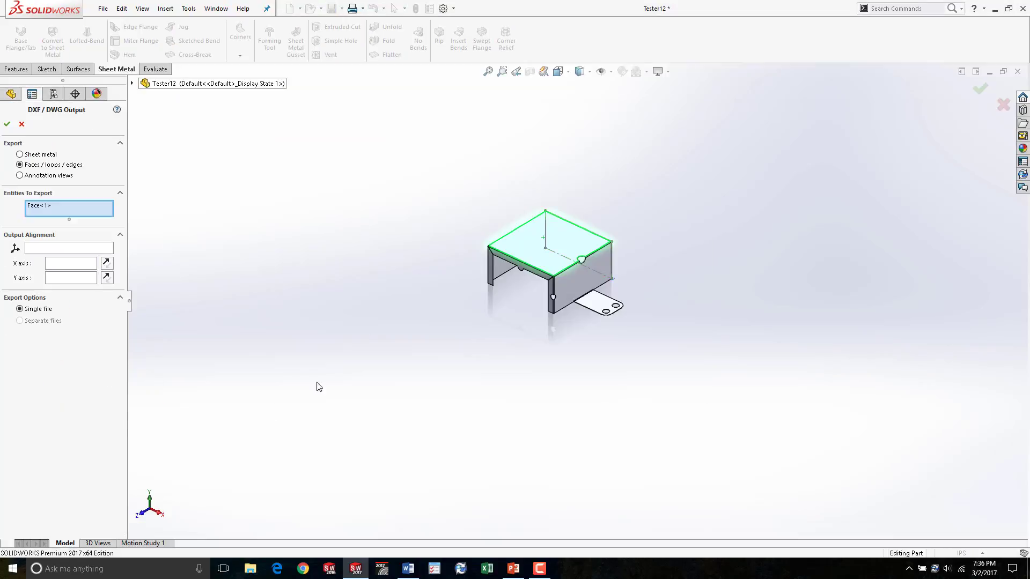
- Choose Sheet metal as the export type and confirm the export options and layer mapping
{"action": "left_click", "coordinate": [20, 154]}
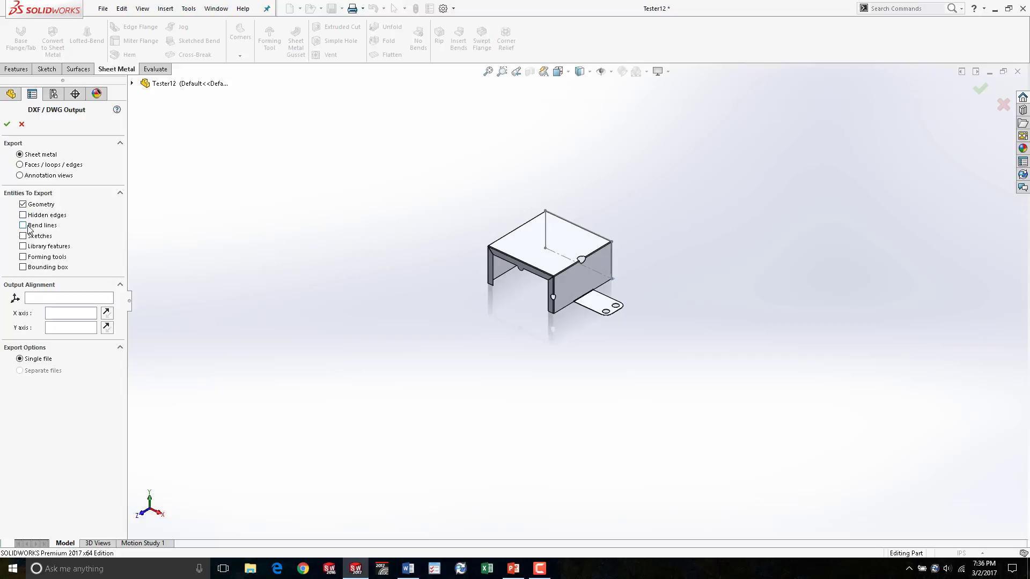
{"action": "left_click", "coordinate": [7, 124]}
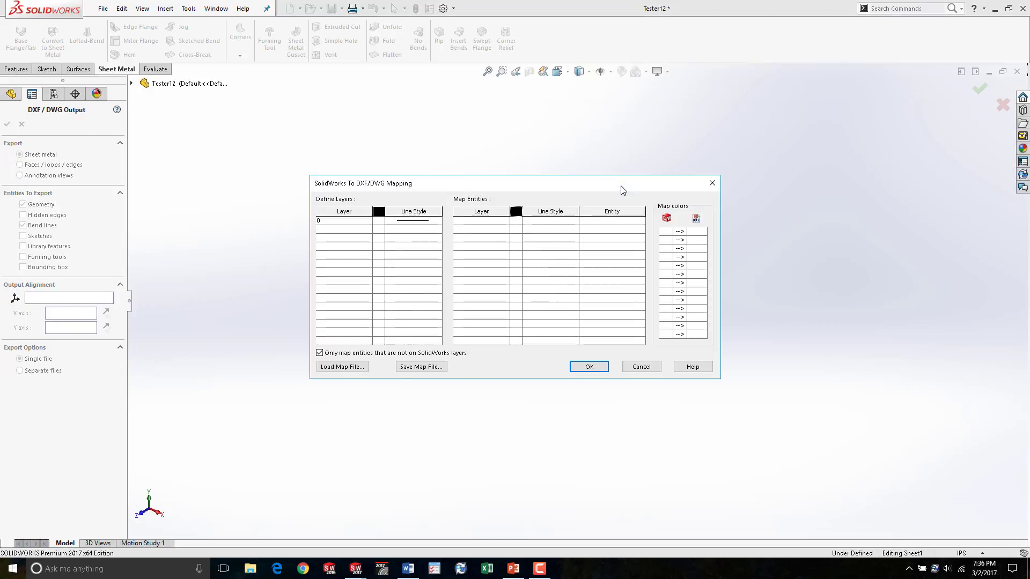
{"action": "left_click", "coordinate": [592, 368]}
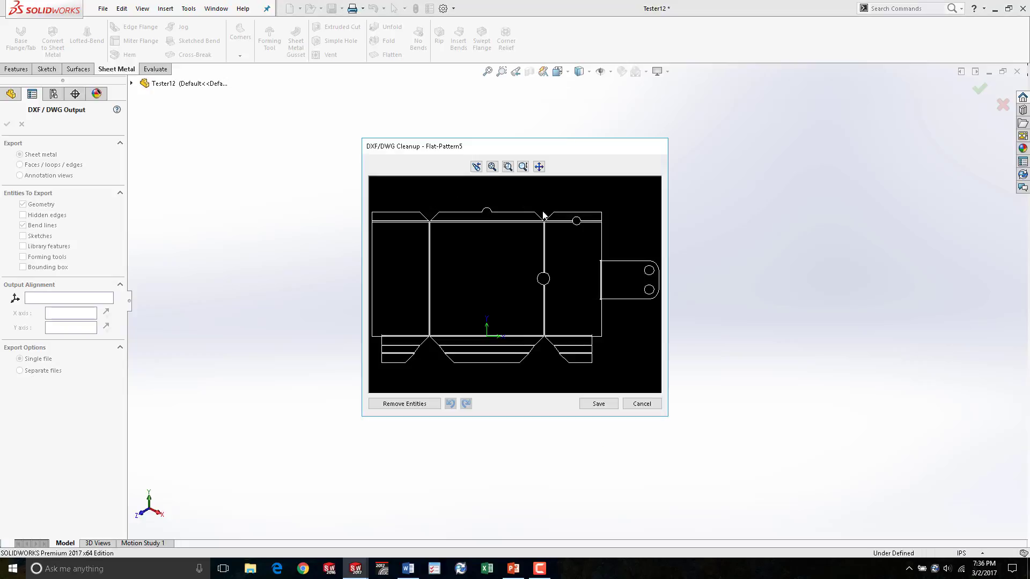
- Remove bend lines across the flat pattern in the DXF cleanup preview
{"action": "left_click_drag", "start_coordinate": [466, 281], "coordinate": [490, 292]}
{"action": "scroll", "coordinate": [547, 287], "scroll_direction": "up", "scroll_amount": 2}
{"action": "scroll", "coordinate": [456, 283], "scroll_direction": "down", "scroll_amount": 8}
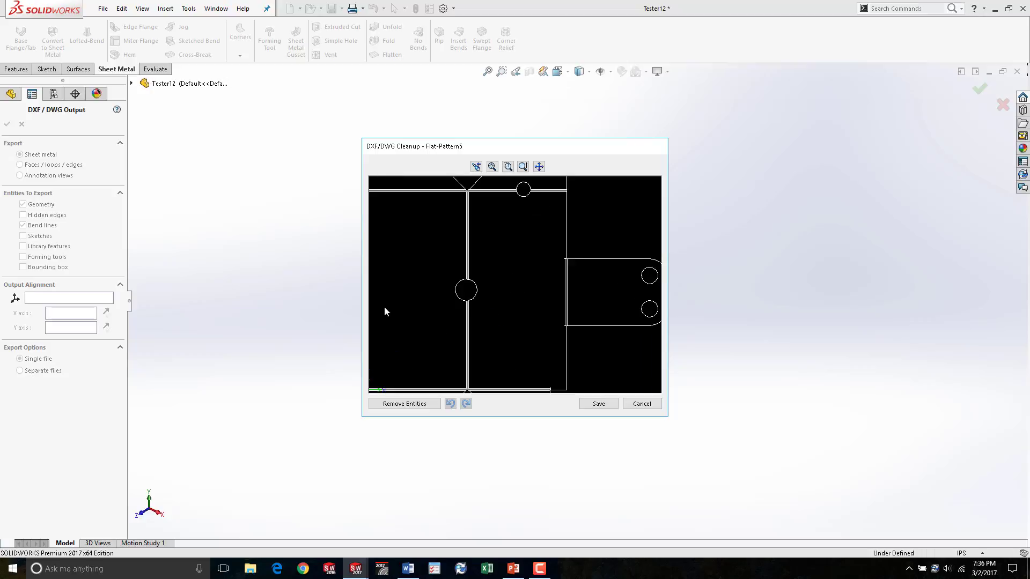
{"action": "scroll", "coordinate": [391, 303], "scroll_direction": "up", "scroll_amount": 4}
{"action": "scroll", "coordinate": [489, 276], "scroll_direction": "down", "scroll_amount": 4}
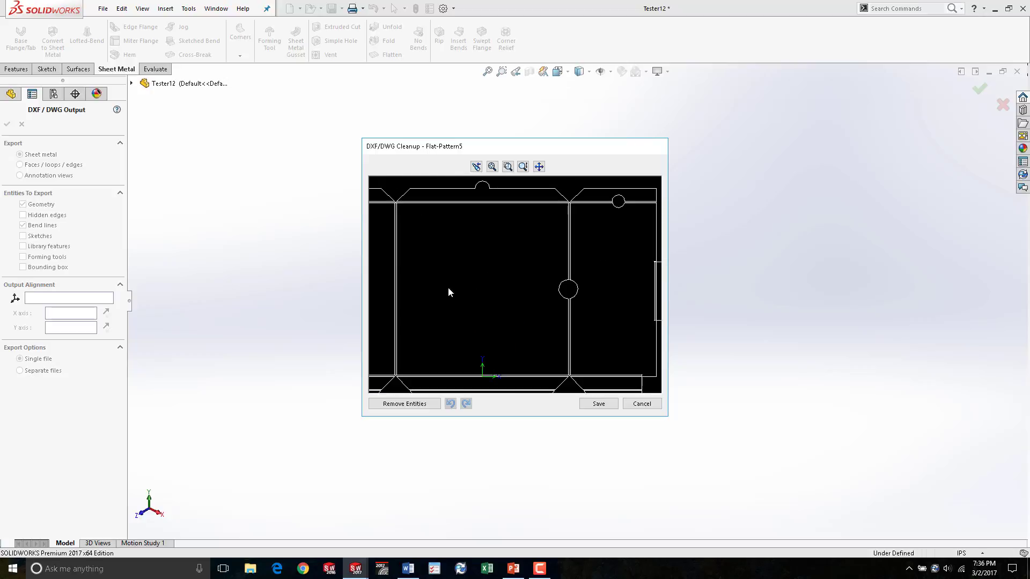
{"action": "middle_click_drag", "start_coordinate": [427, 300], "coordinate": [435, 281]}
{"action": "left_click_drag", "start_coordinate": [382, 239], "coordinate": [384, 240]}
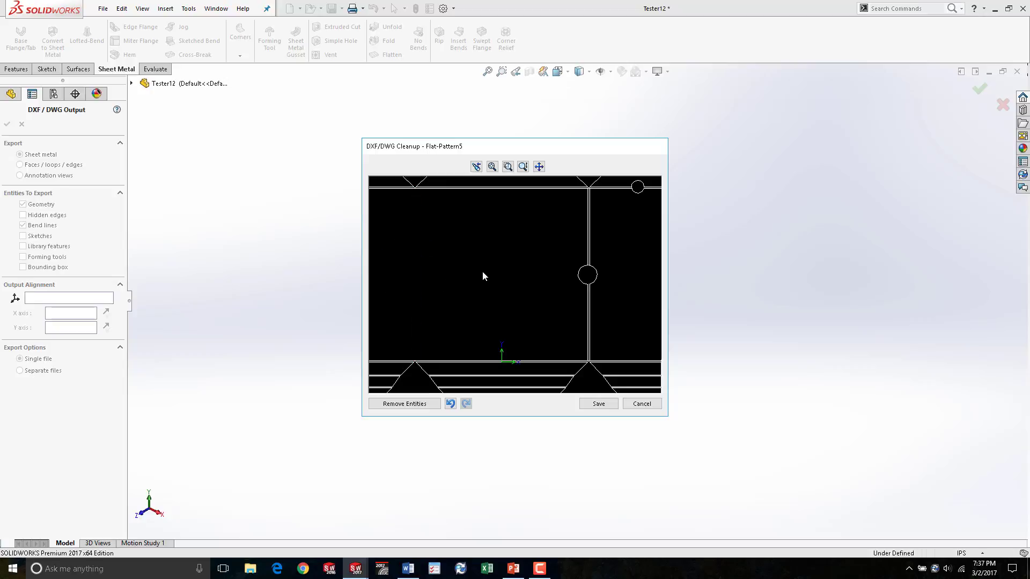
{"action": "scroll", "coordinate": [499, 273], "scroll_direction": "up", "scroll_amount": 3}
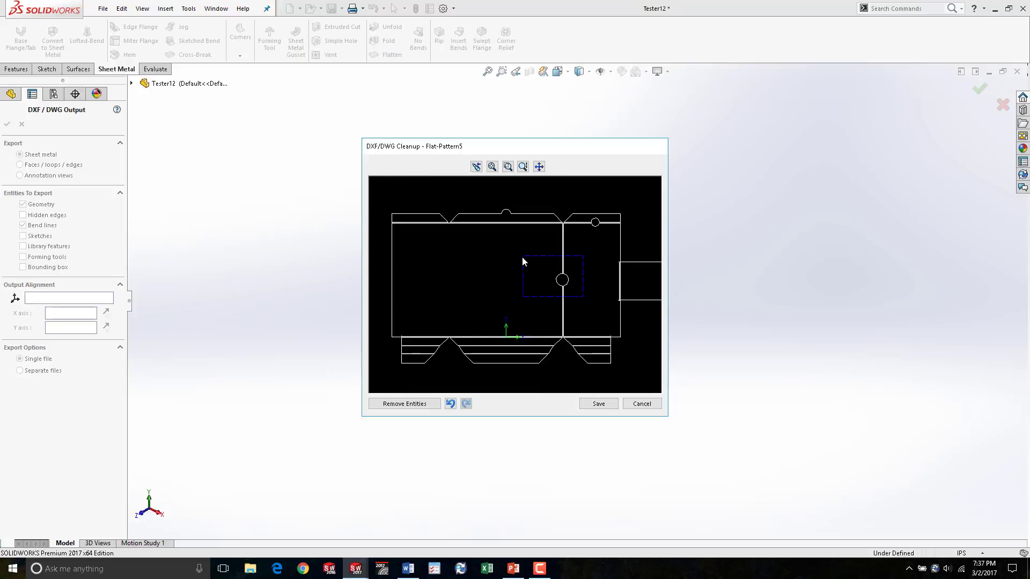
{"action": "left_click_drag", "start_coordinate": [522, 258], "coordinate": [522, 258]}
{"action": "key", "text": "Delete"}
{"action": "left_click_drag", "start_coordinate": [523, 224], "coordinate": [513, 220]}
{"action": "key", "text": "Delete"}
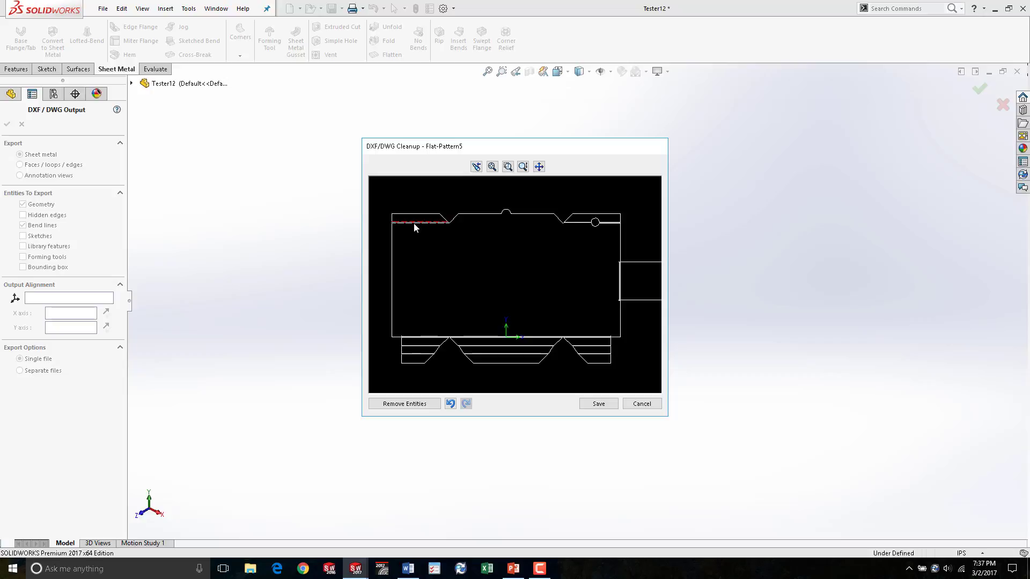
- Delete the bottom bend lines in the cleanup preview and save the DXF file
{"action": "left_click_drag", "start_coordinate": [438, 325], "coordinate": [418, 345]}
{"action": "key", "text": "Delete"}
{"action": "left_click", "coordinate": [598, 403]}
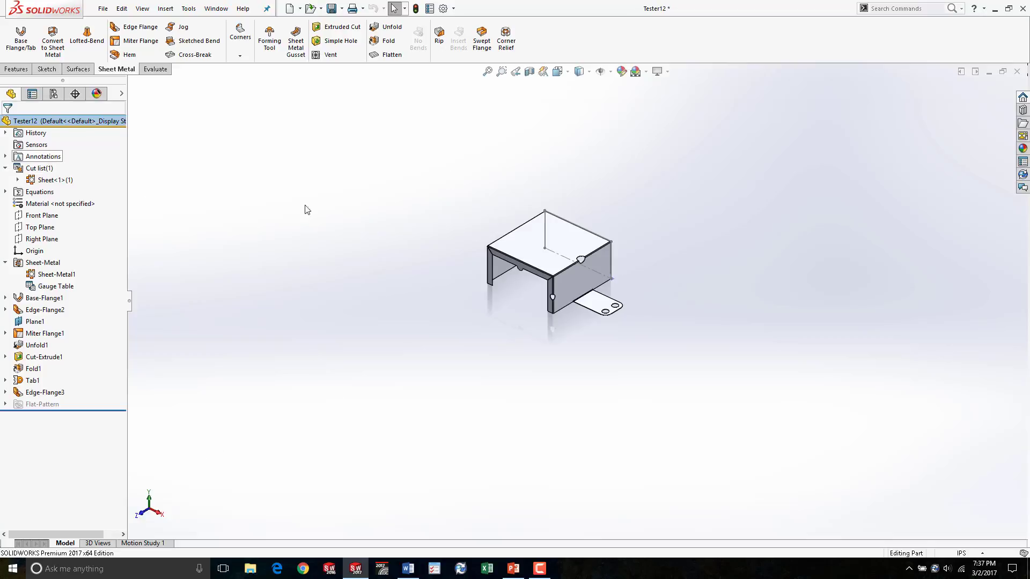
- Open the configuration list and select the Default configuration
{"action": "left_click", "coordinate": [53, 94]}
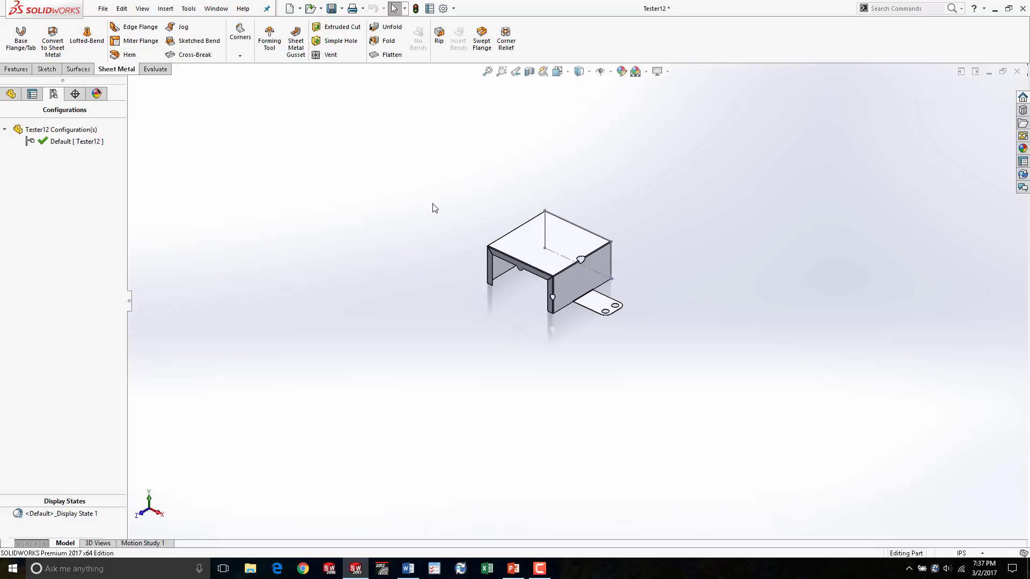
{"action": "left_click", "coordinate": [44, 143]}
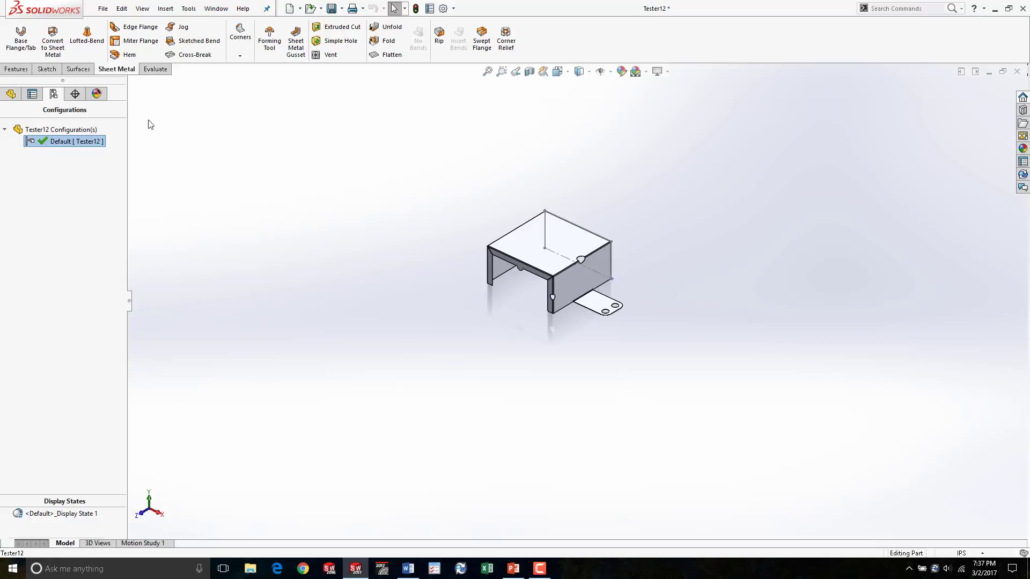
{"action": "left_click", "coordinate": [324, 172]}
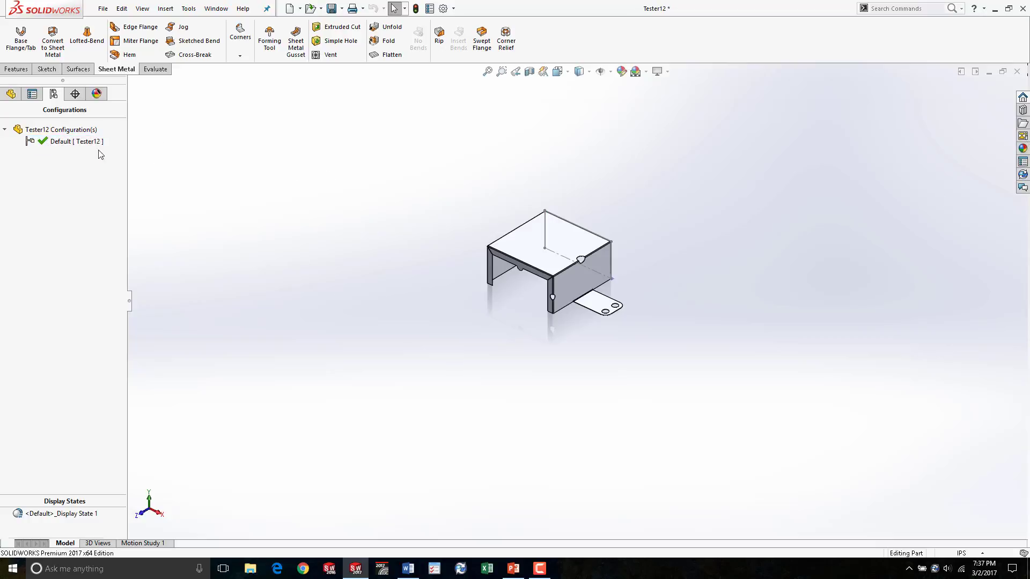
{"action": "left_click", "coordinate": [59, 143]}
{"action": "left_click", "coordinate": [227, 172]}
- Make a new drawing from the part using the Drawing template on a C (ANSI) Landscape sheet
{"action": "left_click", "coordinate": [102, 8]}
{"action": "left_click", "coordinate": [166, 82]}
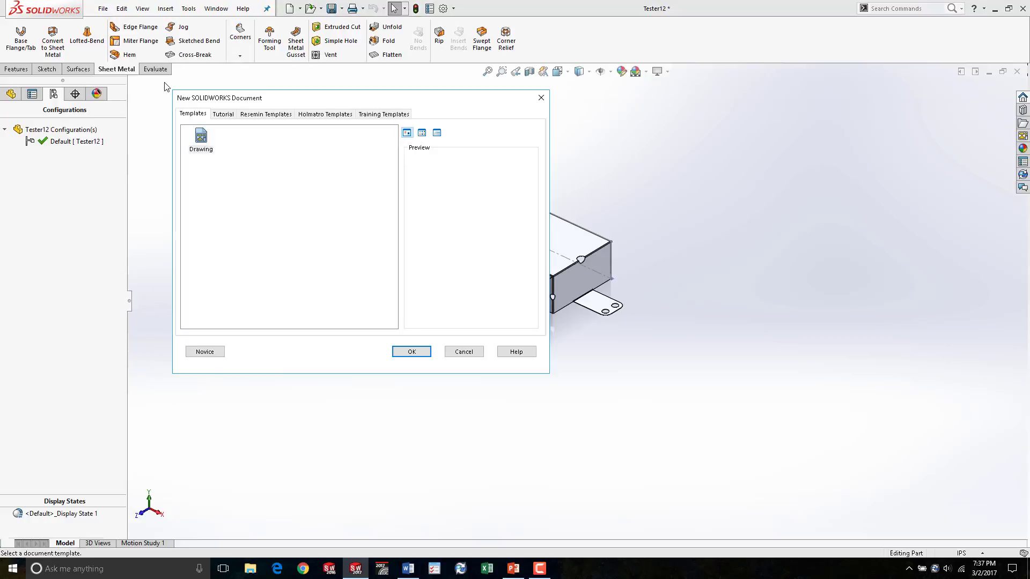
{"action": "left_click", "coordinate": [411, 351]}
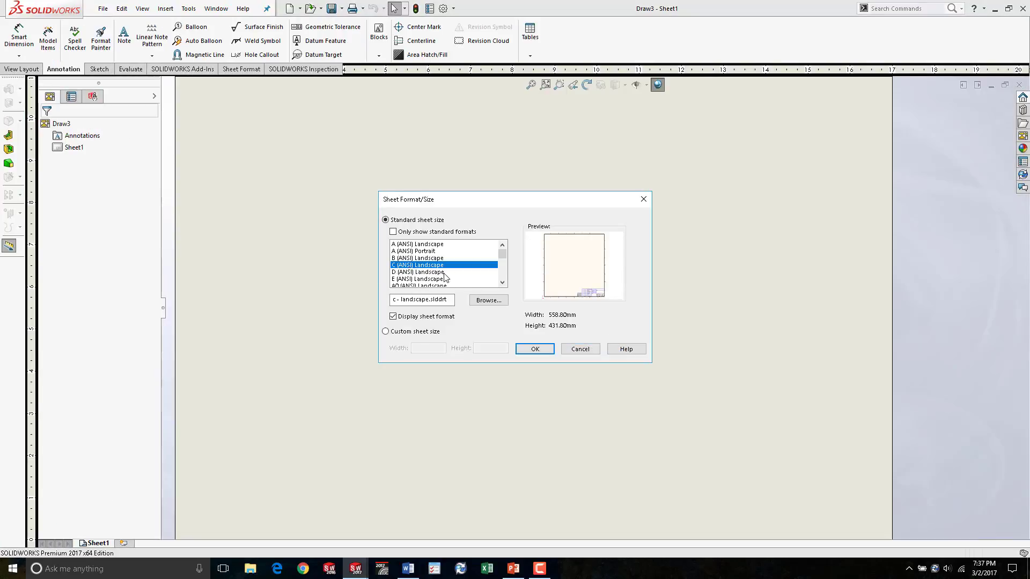
{"action": "left_click", "coordinate": [535, 349]}
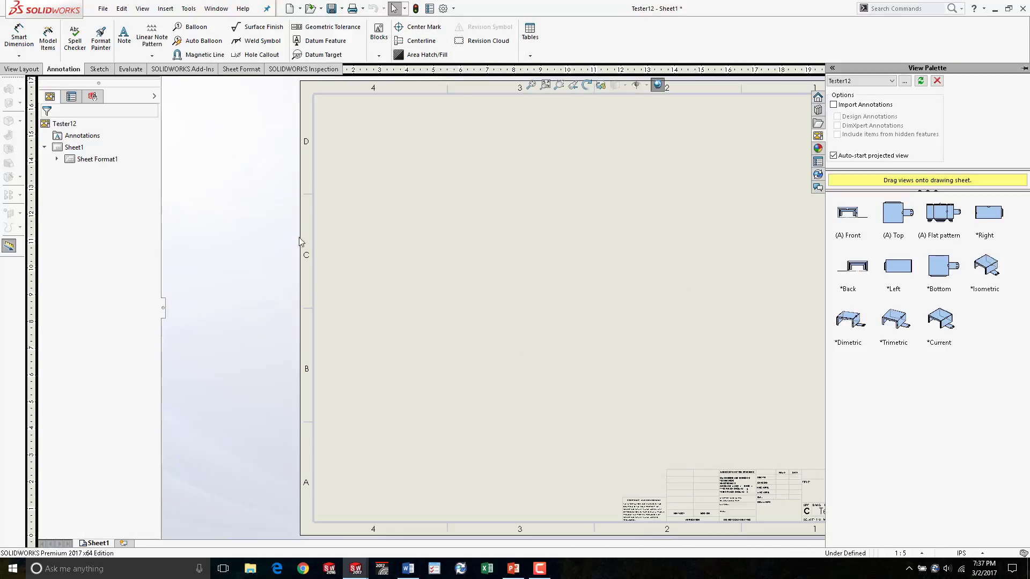
- Switch to the part, preview the DefaultSM-FLAT-PATTERN configuration, and reactivate the Default configuration
{"action": "key", "text": "ctrl+Tab"}
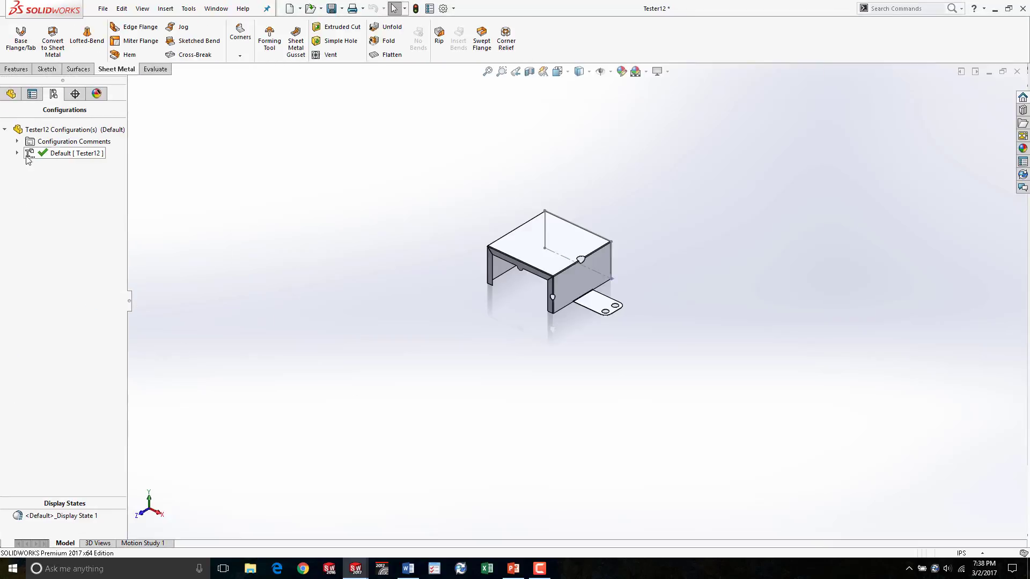
{"action": "left_click", "coordinate": [17, 154]}
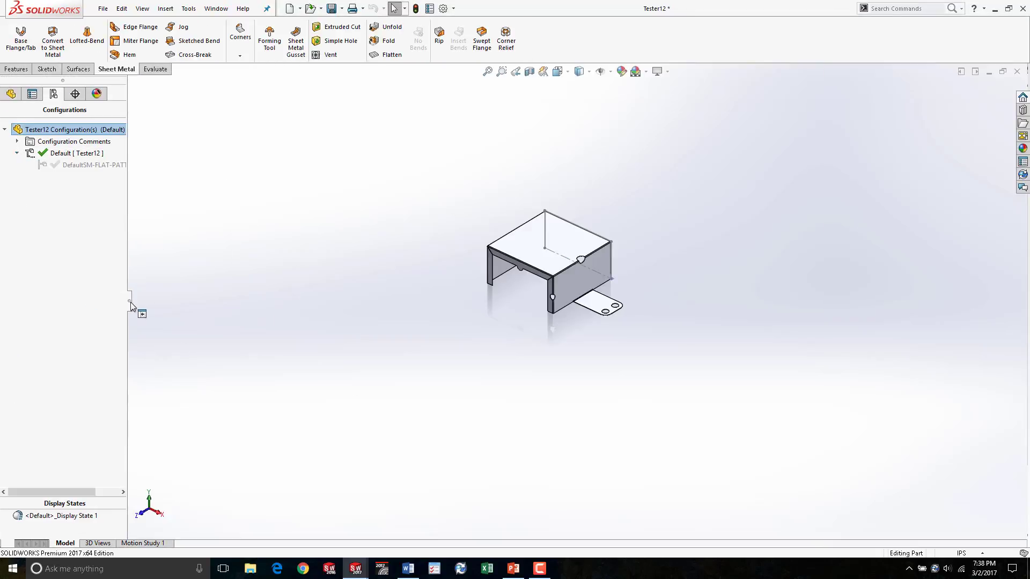
{"action": "left_click_drag", "start_coordinate": [131, 301], "coordinate": [328, 301]}
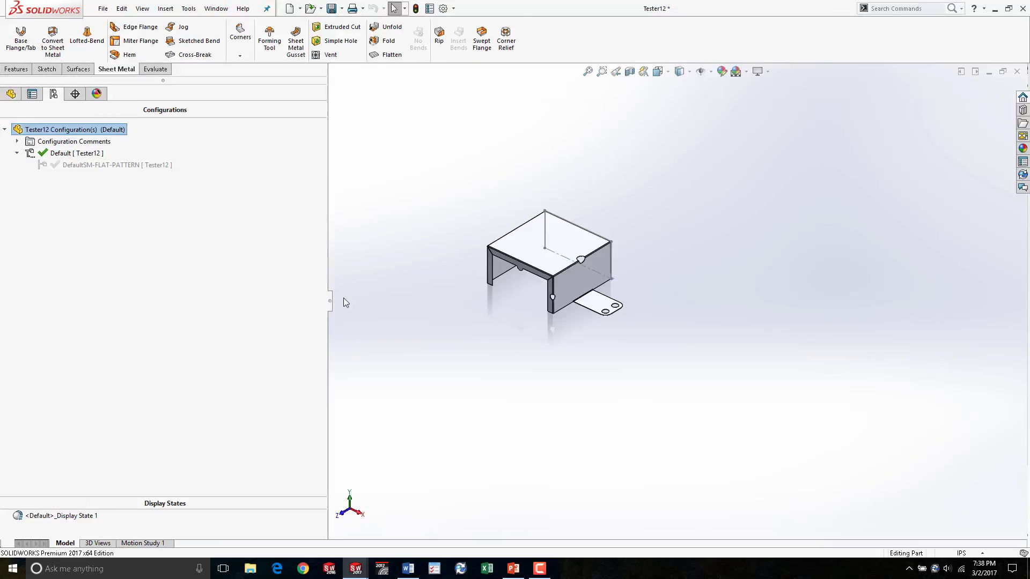
{"action": "double_click", "coordinate": [134, 166]}
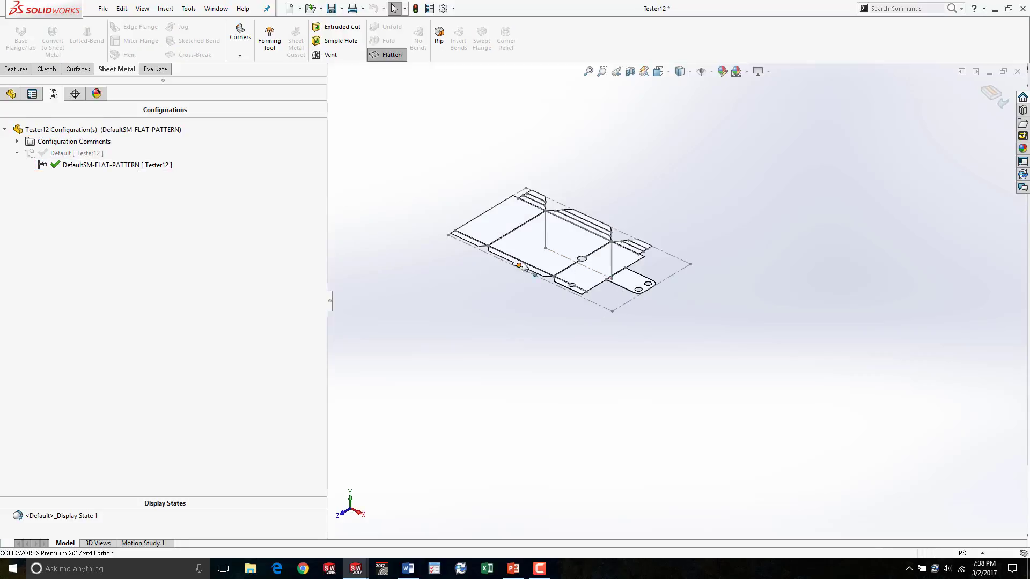
{"action": "scroll", "coordinate": [641, 211], "scroll_direction": "down", "scroll_amount": 5}
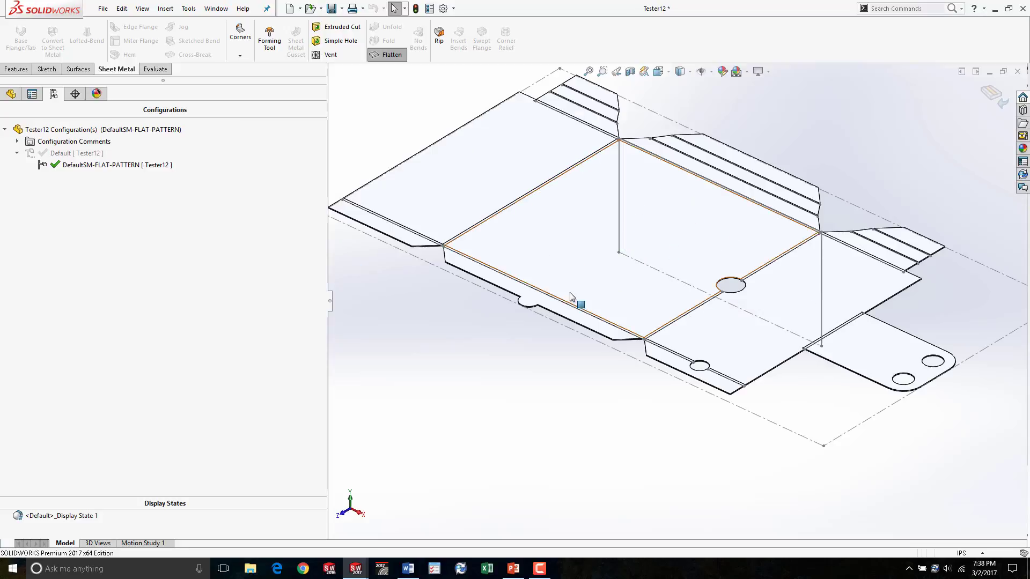
{"action": "mouse_move", "coordinate": [639, 380]}
{"action": "middle_mouse_down"}
{"action": "mouse_move", "coordinate": [661, 271]}
{"action": "mouse_move", "coordinate": [616, 360]}
{"action": "mouse_move", "coordinate": [639, 375]}
{"action": "middle_mouse_up"}
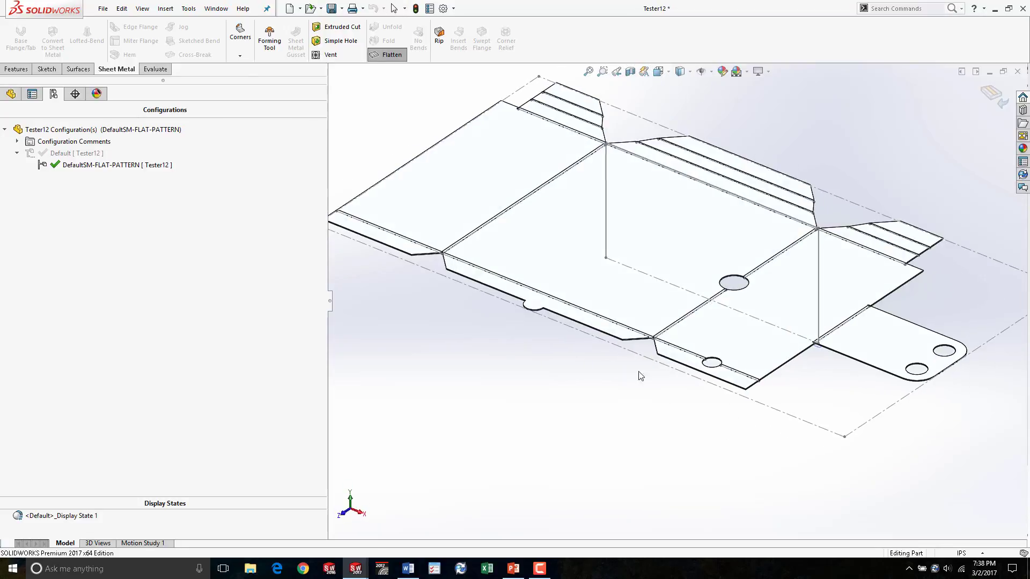
{"action": "double_click", "coordinate": [29, 154]}
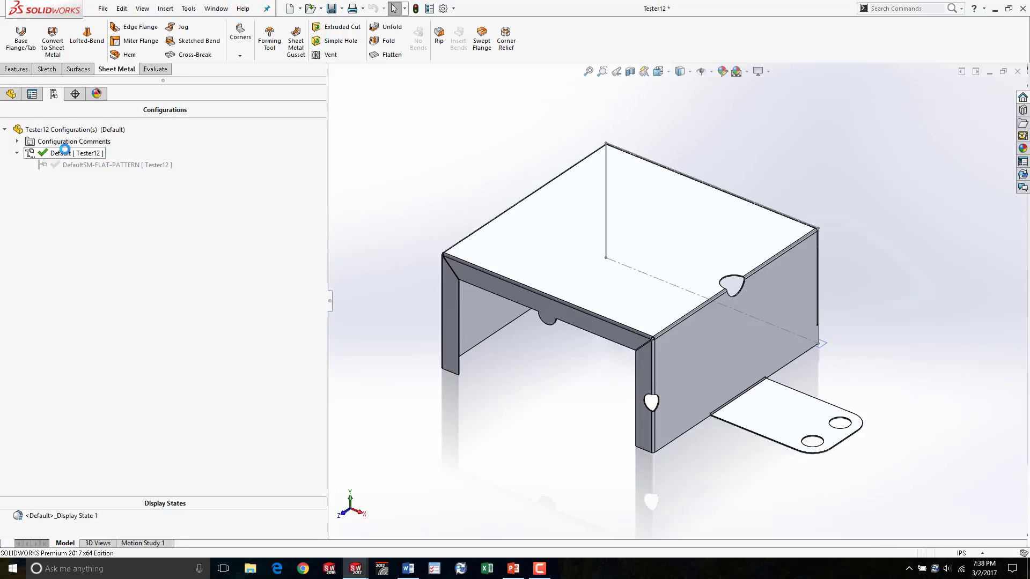
- Return to the drawing and place the Flat pattern view from the View Palette on the sheet
{"action": "key", "text": "ctrl+Tab"}
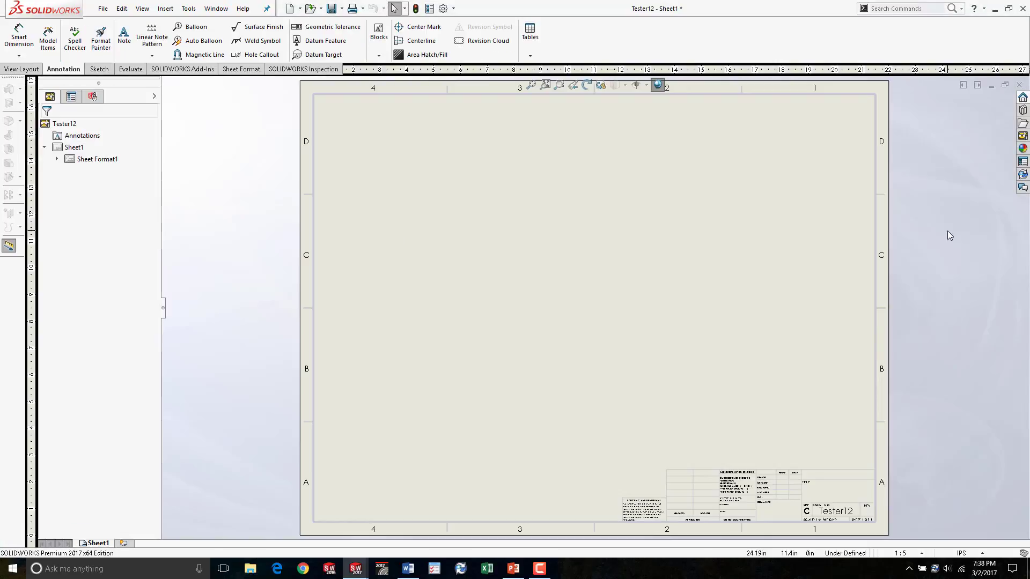
{"action": "left_click", "coordinate": [1023, 135]}
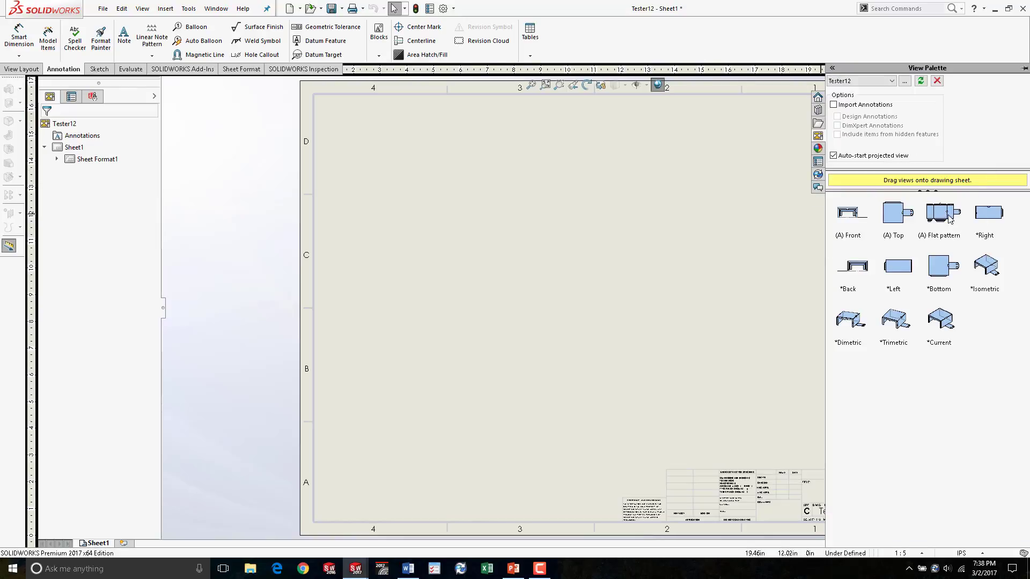
{"action": "left_click_drag", "start_coordinate": [943, 213], "coordinate": [477, 234]}
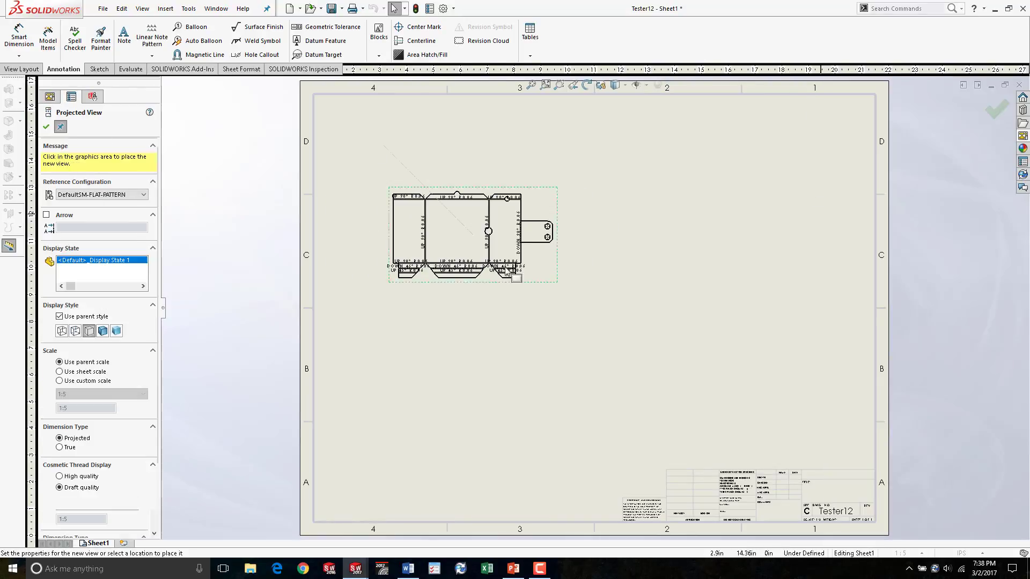
{"action": "key", "text": "Escape"}
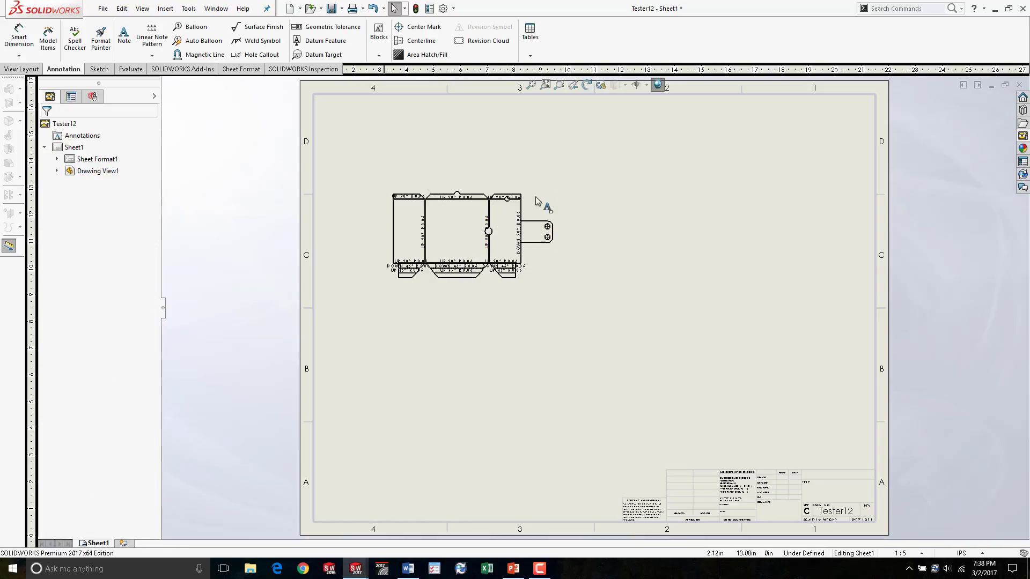
- Open the part from the flat pattern drawing view
{"action": "left_click", "coordinate": [536, 203]}
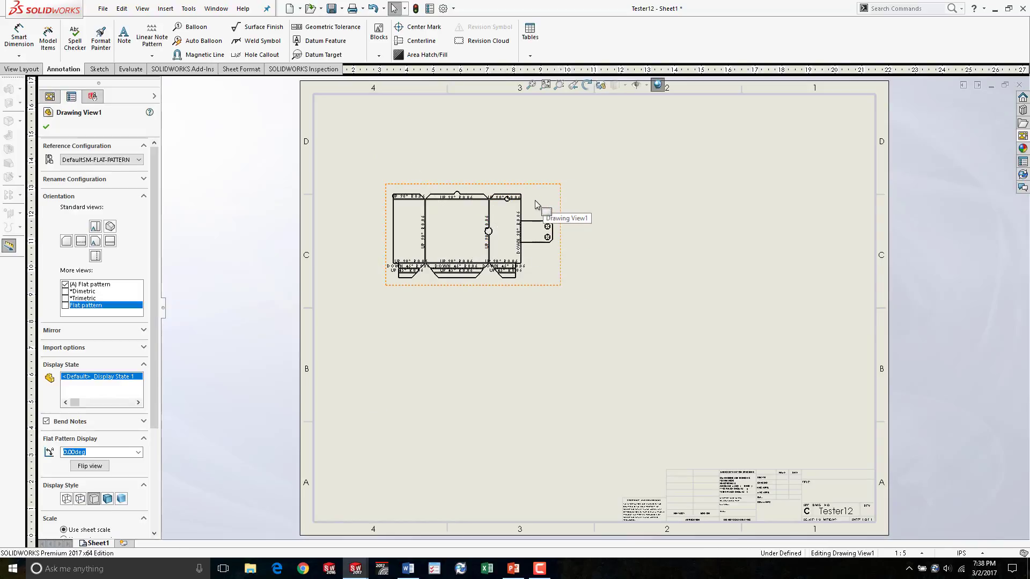
{"action": "right_click", "coordinate": [536, 203]}
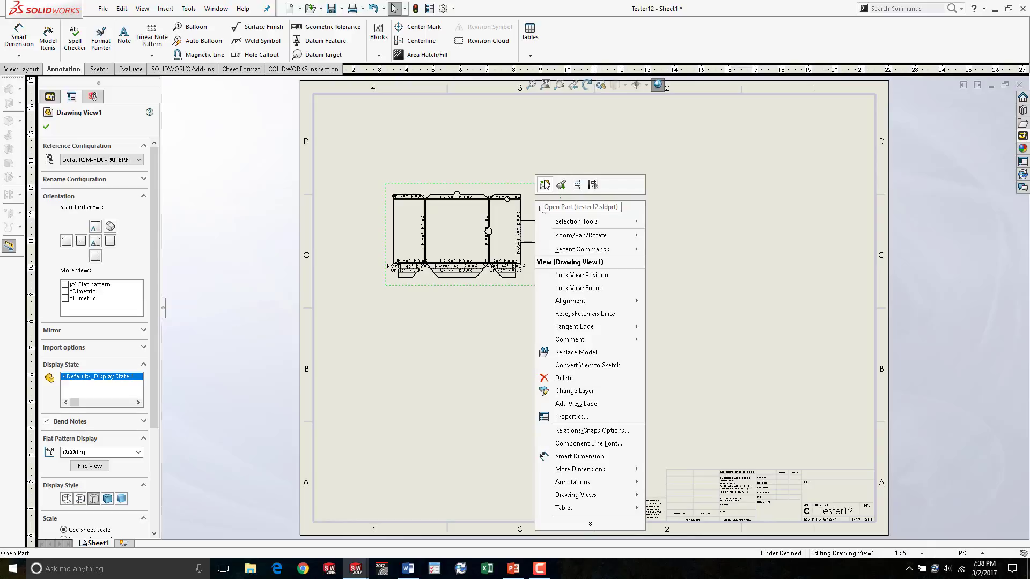
{"action": "left_click", "coordinate": [544, 185]}
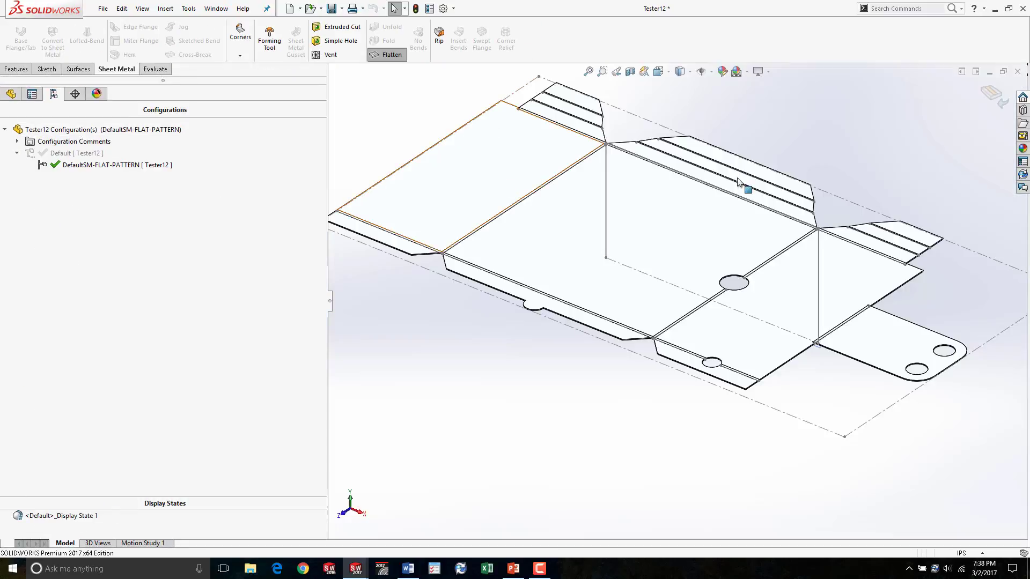
- Turn off Flatten to fold the part, then switch back to the drawing
{"action": "scroll", "coordinate": [745, 170], "scroll_direction": "up", "scroll_amount": 4}
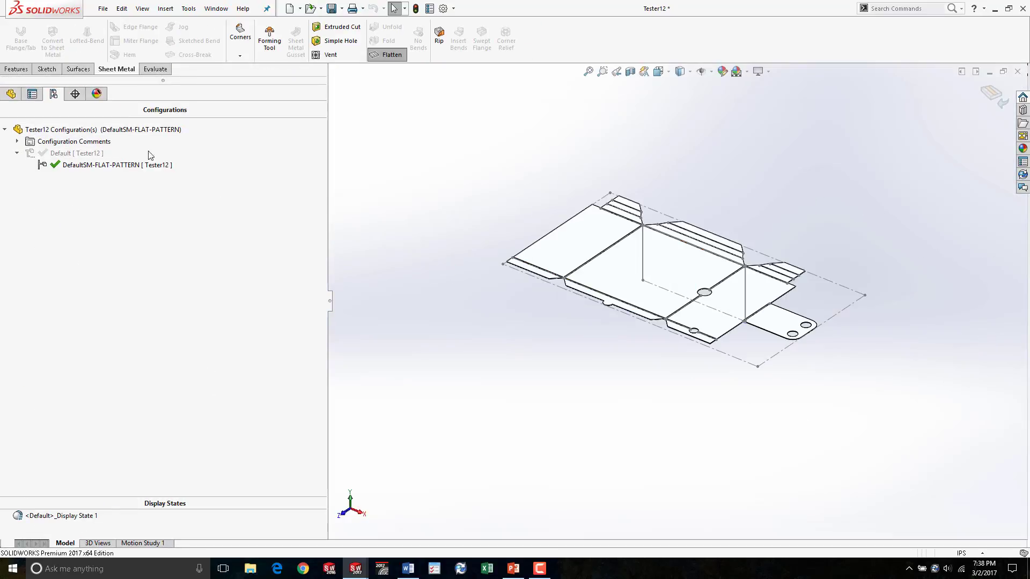
{"action": "left_click", "coordinate": [11, 94]}
{"action": "left_click", "coordinate": [388, 55]}
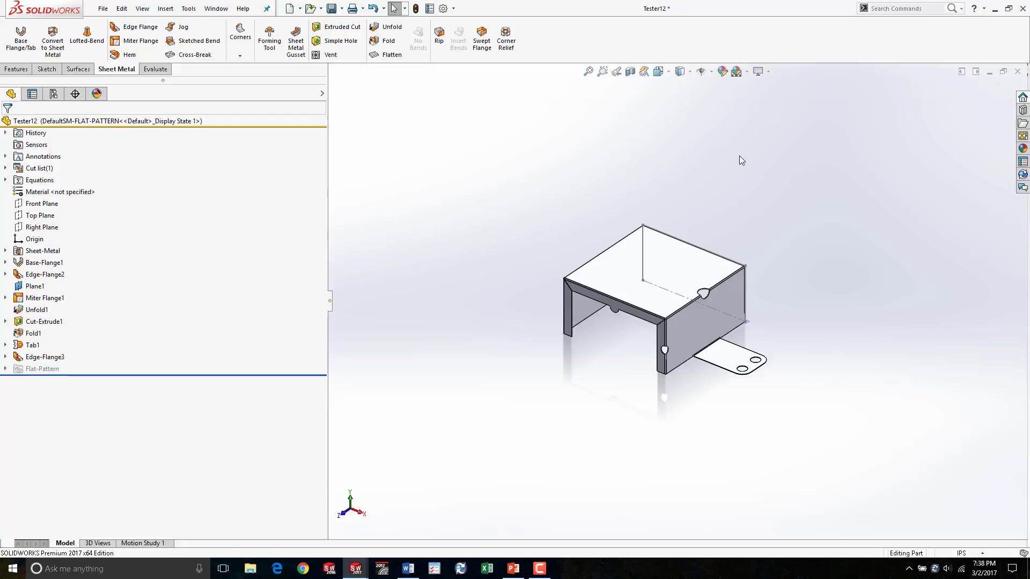
{"action": "key", "text": "ctrl+Tab"}
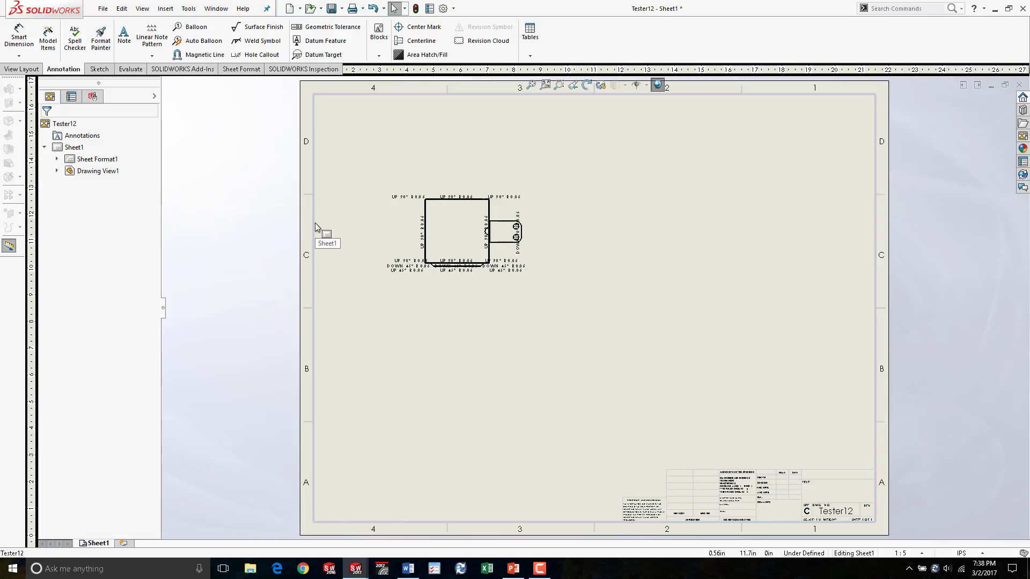
- Switch to the part, activate the Default configuration, and return to the drawing
{"action": "key", "text": "ctrl+Tab"}
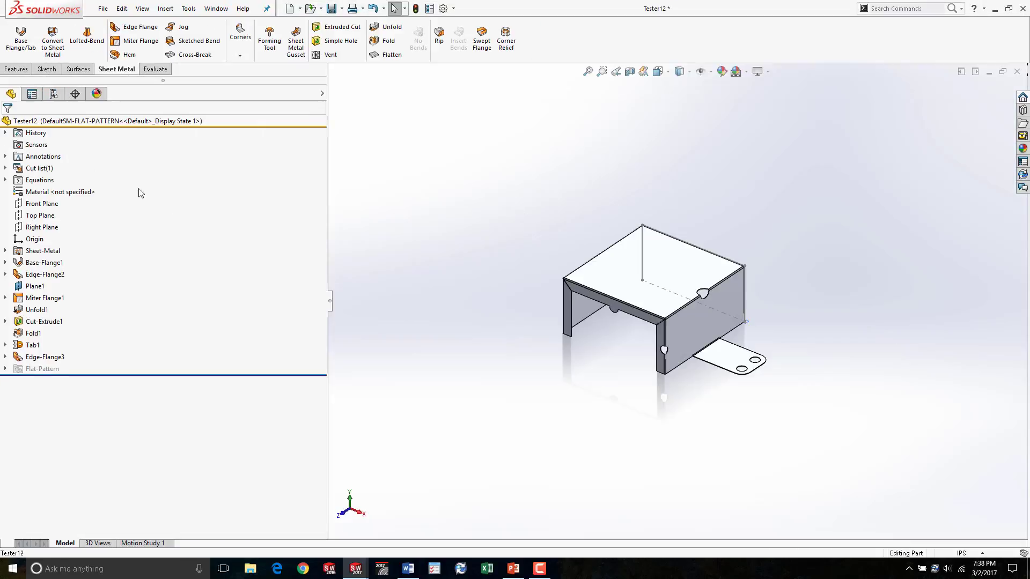
{"action": "left_click", "coordinate": [53, 95]}
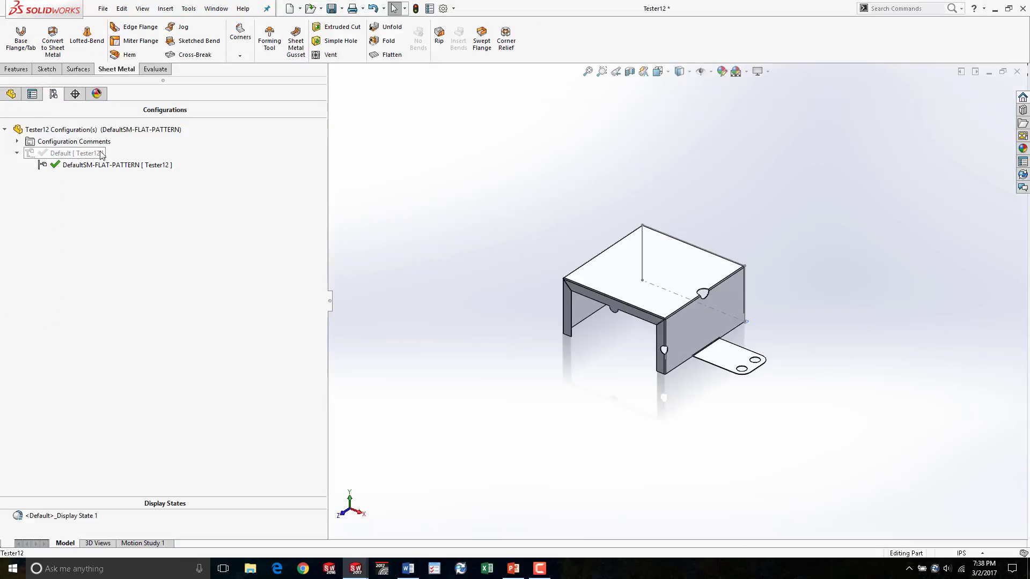
{"action": "left_click", "coordinate": [387, 54]}
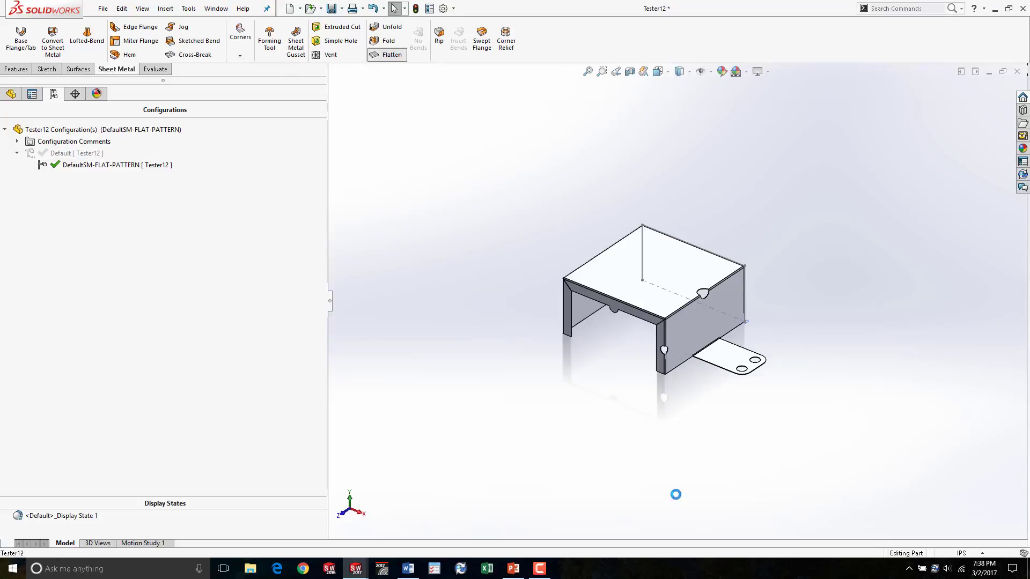
{"action": "double_click", "coordinate": [76, 154]}
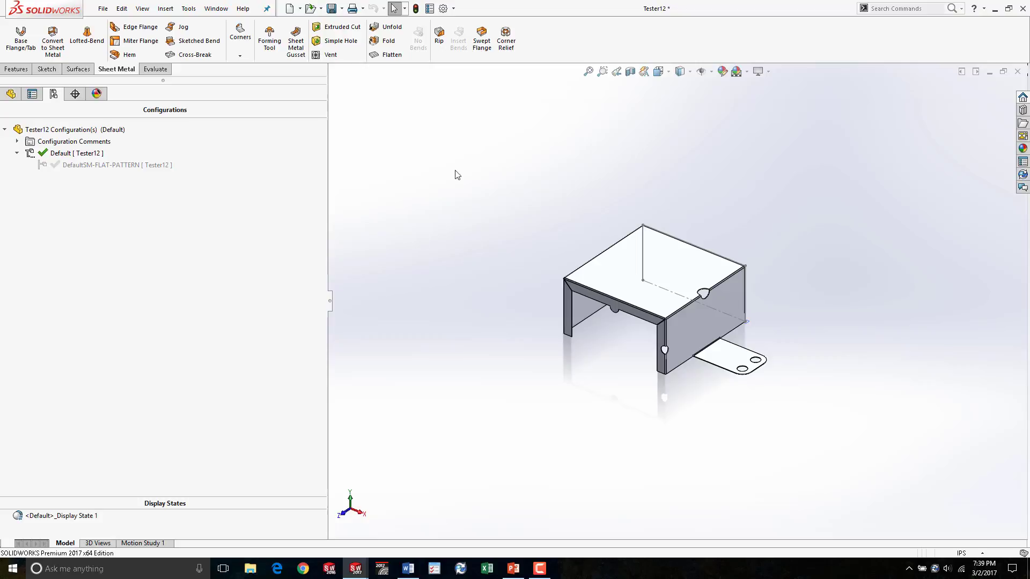
{"action": "key", "text": "ctrl+Tab"}
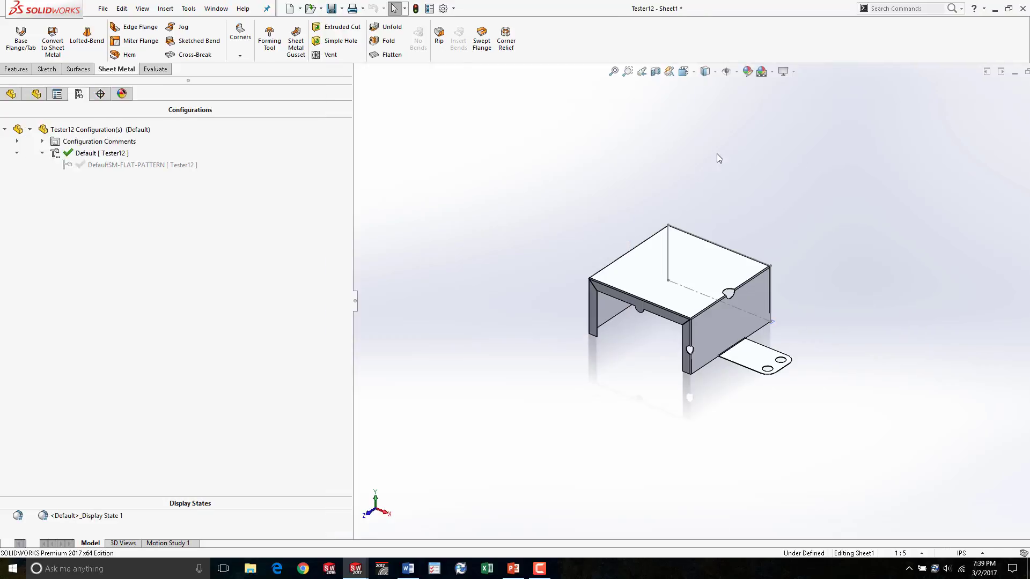
- Set the flat pattern display angle of the drawing view to 90 degrees
{"action": "scroll", "coordinate": [472, 239], "scroll_direction": "down", "scroll_amount": 2}
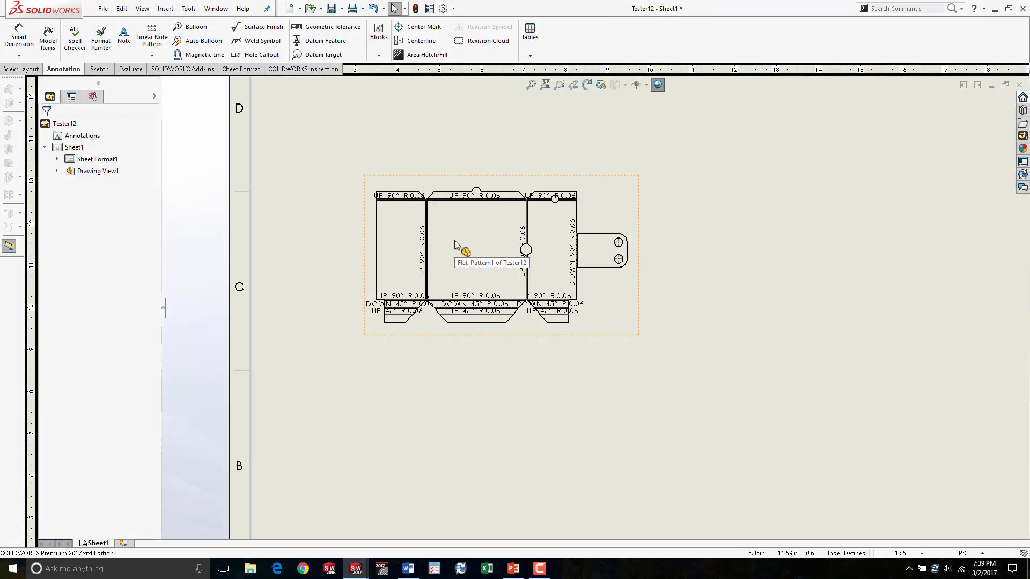
{"action": "scroll", "coordinate": [609, 252], "scroll_direction": "down", "scroll_amount": 1}
{"action": "scroll", "coordinate": [609, 252], "scroll_direction": "up", "scroll_amount": 3}
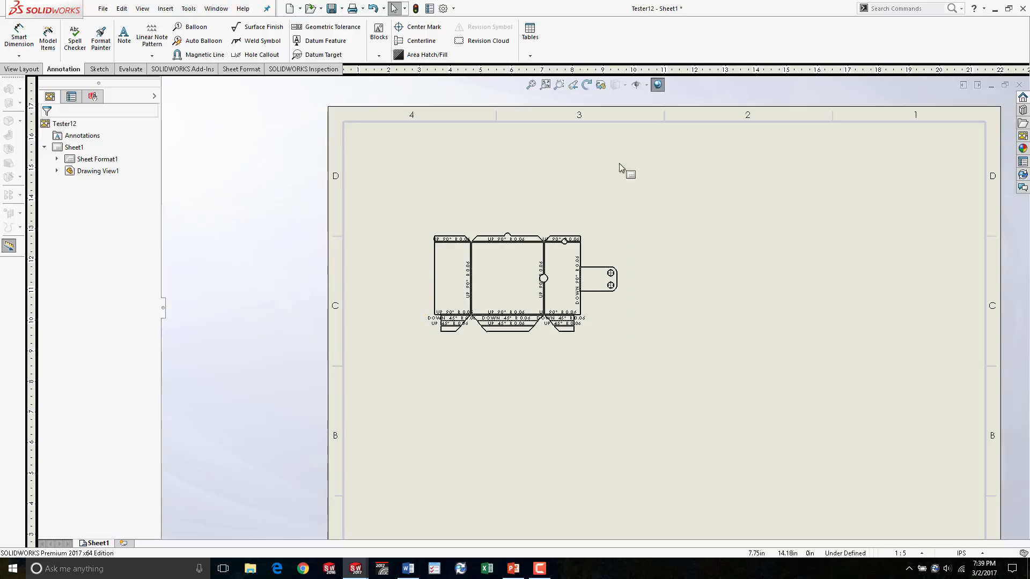
{"action": "left_click", "coordinate": [625, 244]}
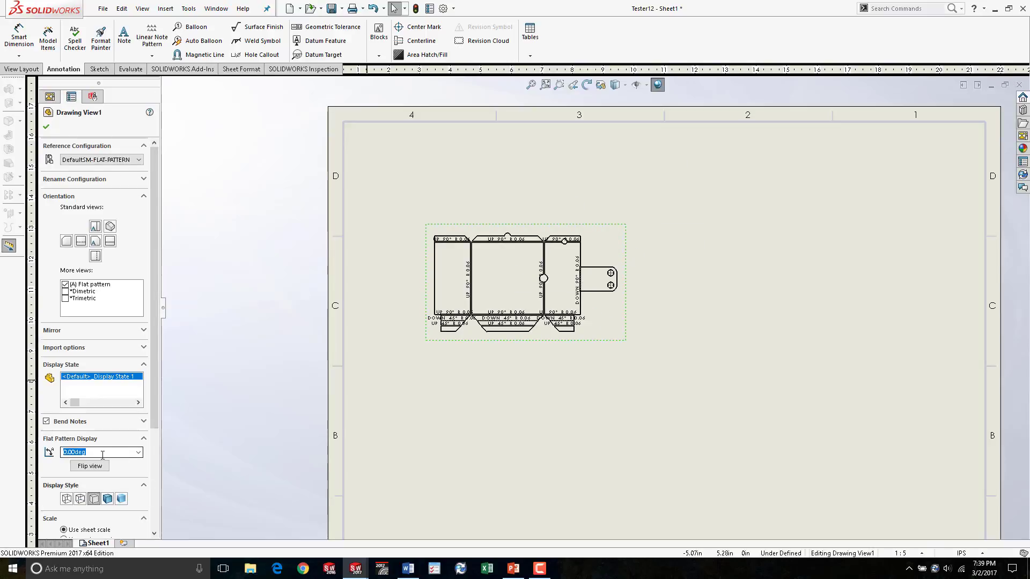
{"action": "scroll", "coordinate": [146, 394], "scroll_direction": "down", "scroll_amount": 3}
{"action": "scroll", "coordinate": [106, 365], "scroll_direction": "down", "scroll_amount": 1}
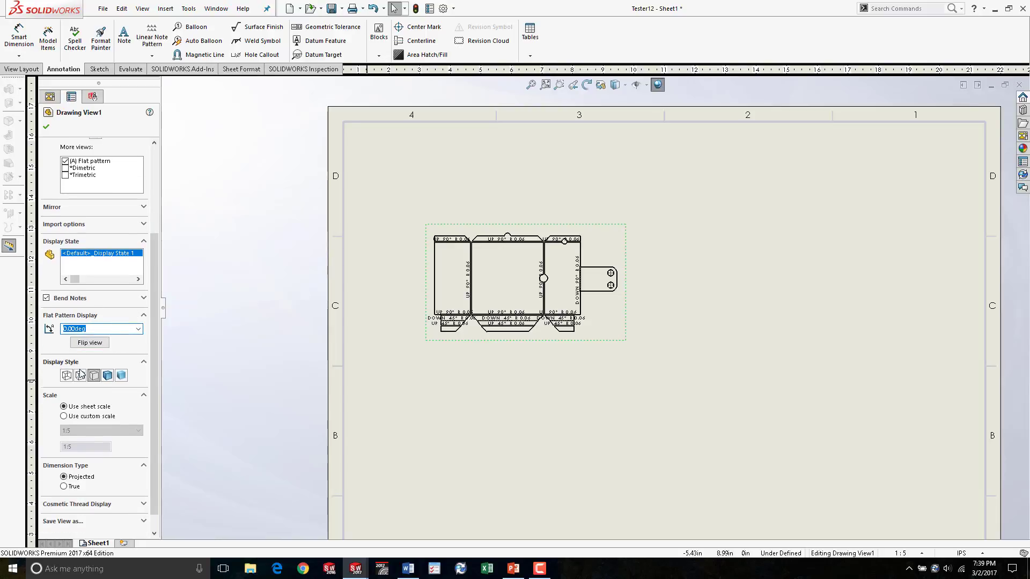
{"action": "type", "text": "90"}
{"action": "key", "text": "Return"}
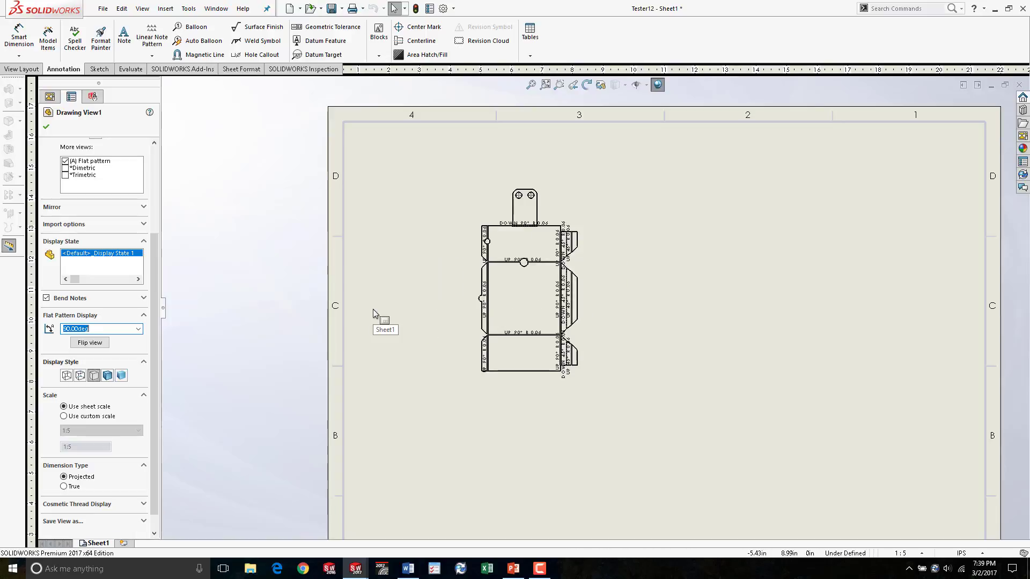
- Rotate the flat pattern drawing view back to 0 degrees with the Rotate View tool
{"action": "left_click", "coordinate": [286, 285]}
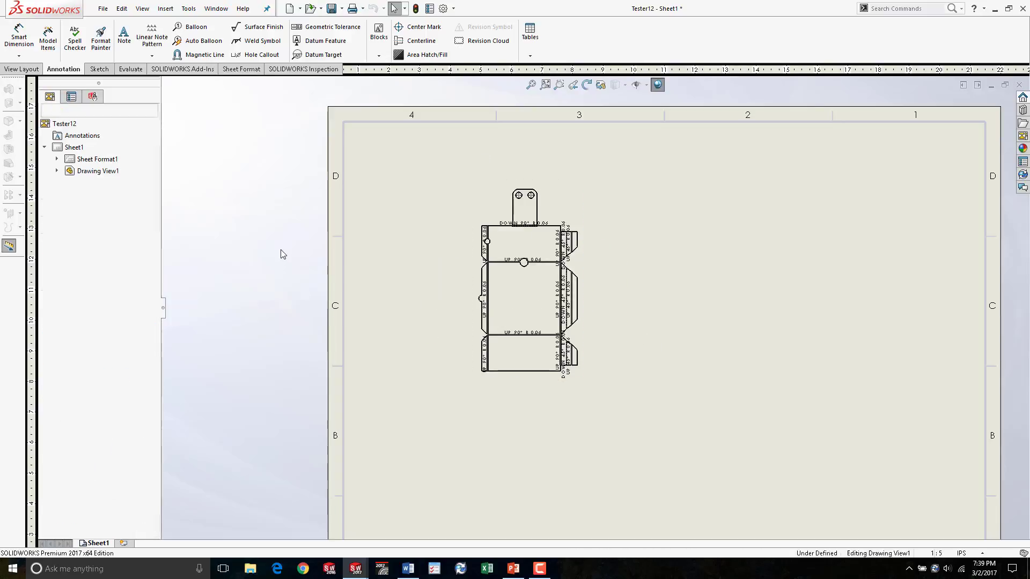
{"action": "left_click", "coordinate": [587, 86]}
{"action": "mouse_move", "coordinate": [531, 239]}
{"action": "left_mouse_down"}
{"action": "mouse_move", "coordinate": [581, 221]}
{"action": "mouse_move", "coordinate": [609, 287]}
{"action": "left_mouse_up"}
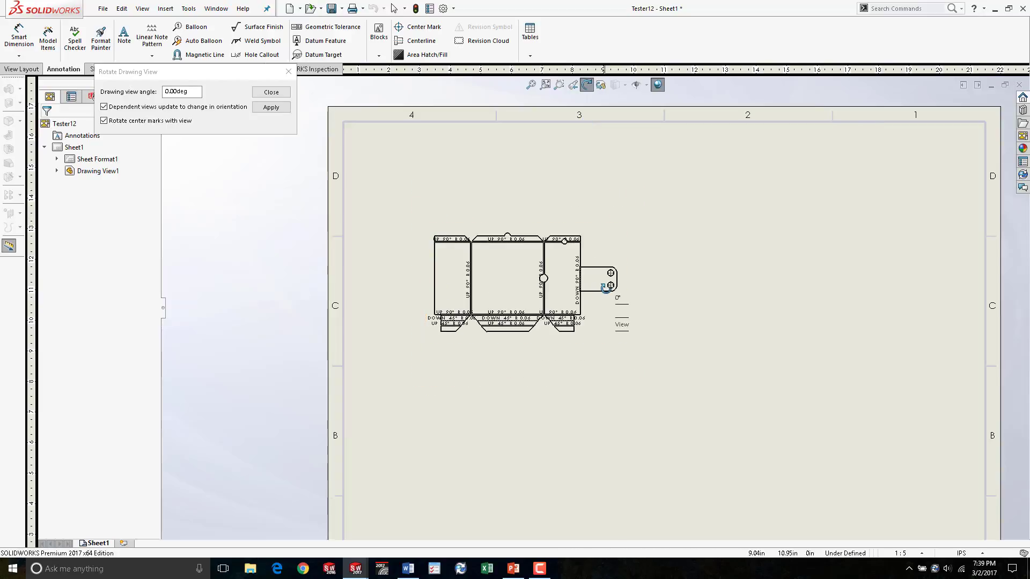
{"action": "left_click", "coordinate": [271, 107]}
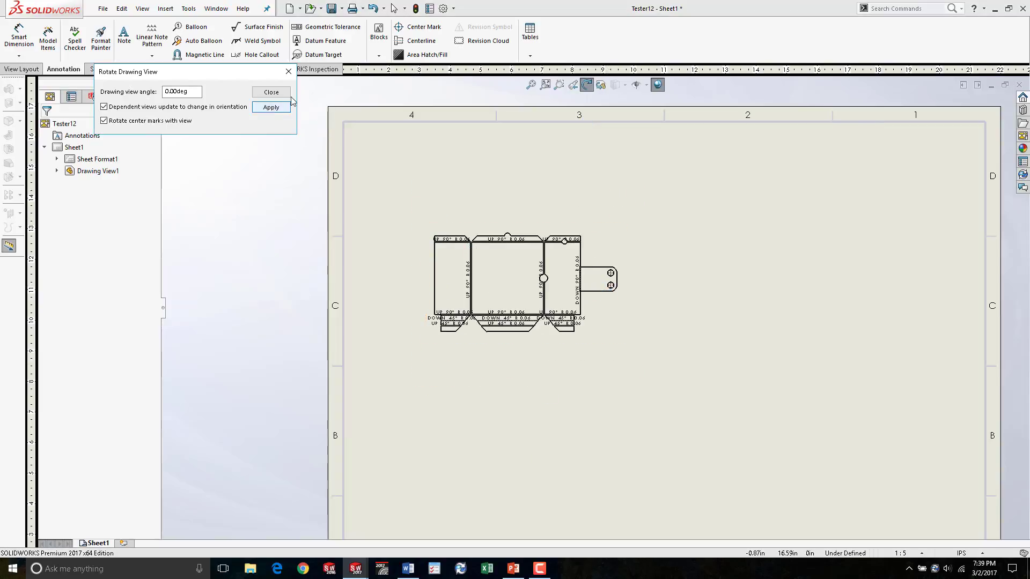
{"action": "left_click", "coordinate": [270, 92]}
- Hide the bend notes on the flat pattern view
{"action": "left_click", "coordinate": [561, 290]}
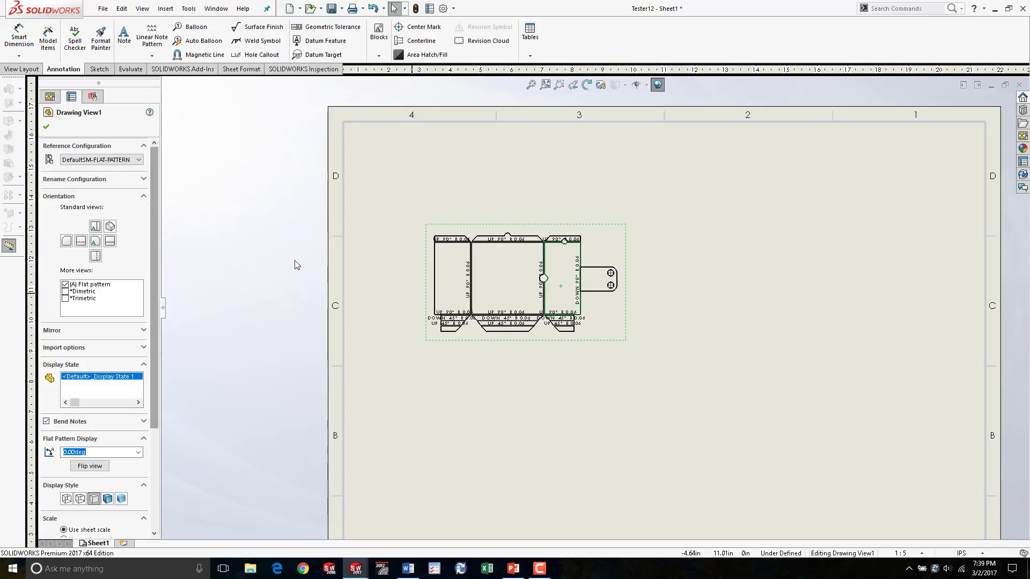
{"action": "left_click", "coordinate": [574, 466]}
{"action": "scroll", "coordinate": [507, 330], "scroll_direction": "down", "scroll_amount": 3}
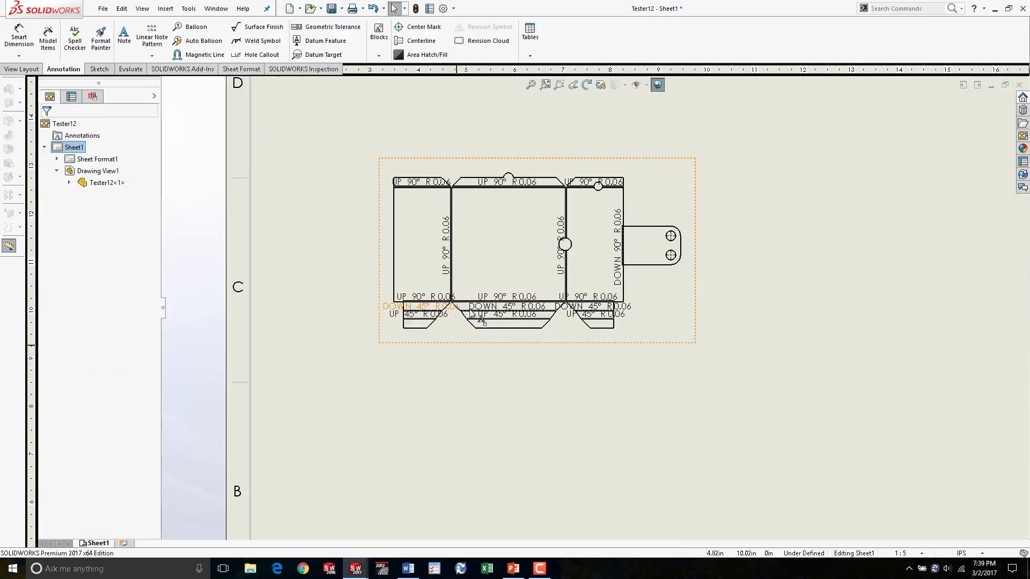
{"action": "left_click", "coordinate": [509, 298]}
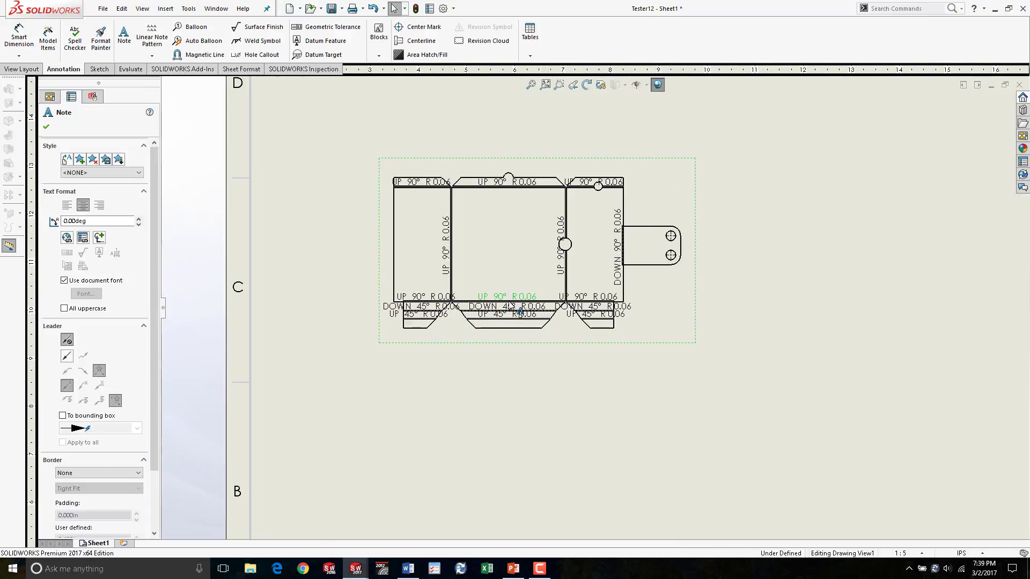
{"action": "left_click", "coordinate": [509, 303]}
{"action": "left_click", "coordinate": [514, 401]}
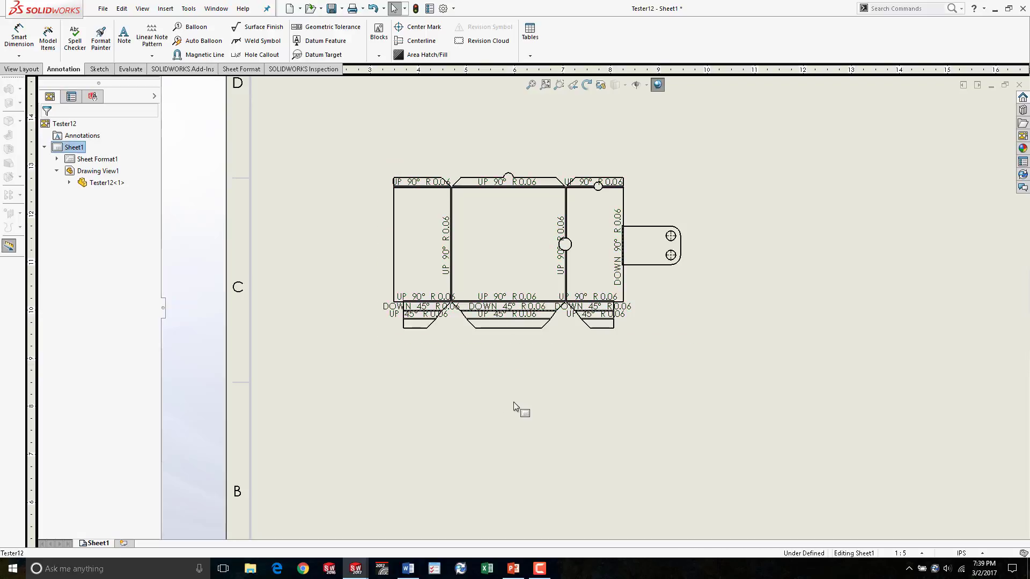
{"action": "left_click", "coordinate": [514, 295]}
{"action": "left_click", "coordinate": [514, 299]}
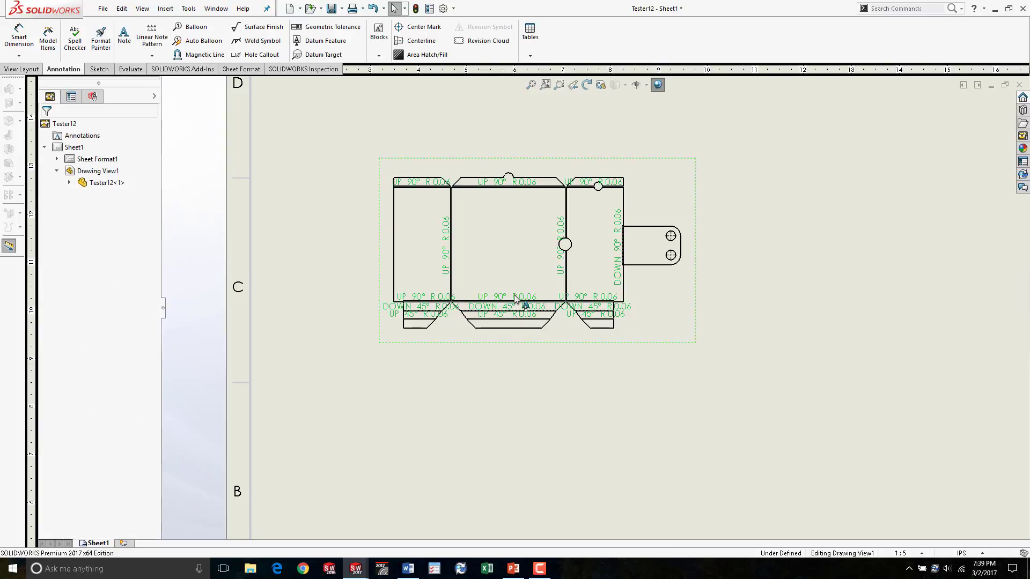
{"action": "left_click", "coordinate": [515, 299]}
{"action": "right_click", "coordinate": [519, 293]}
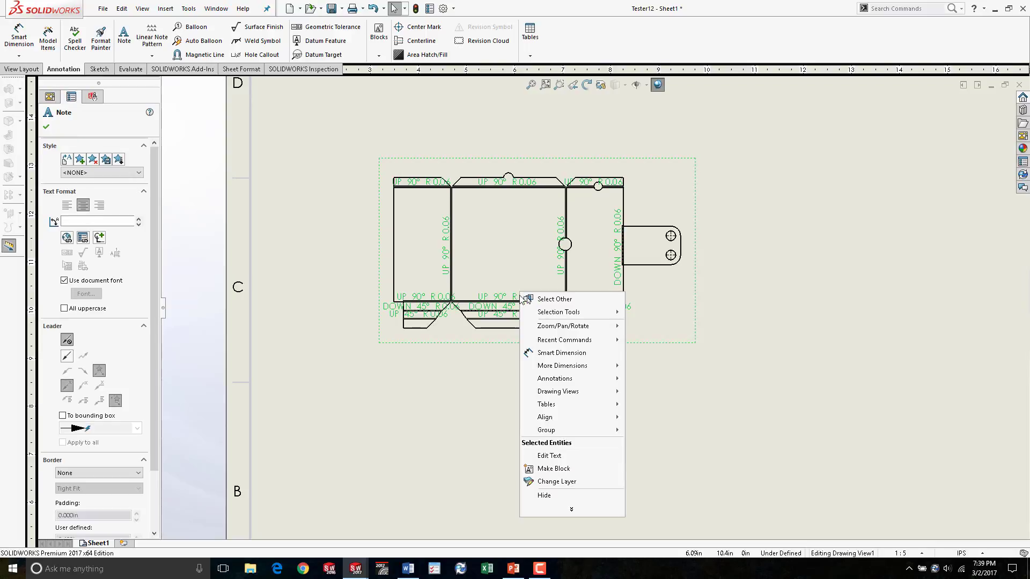
{"action": "left_click", "coordinate": [565, 495]}
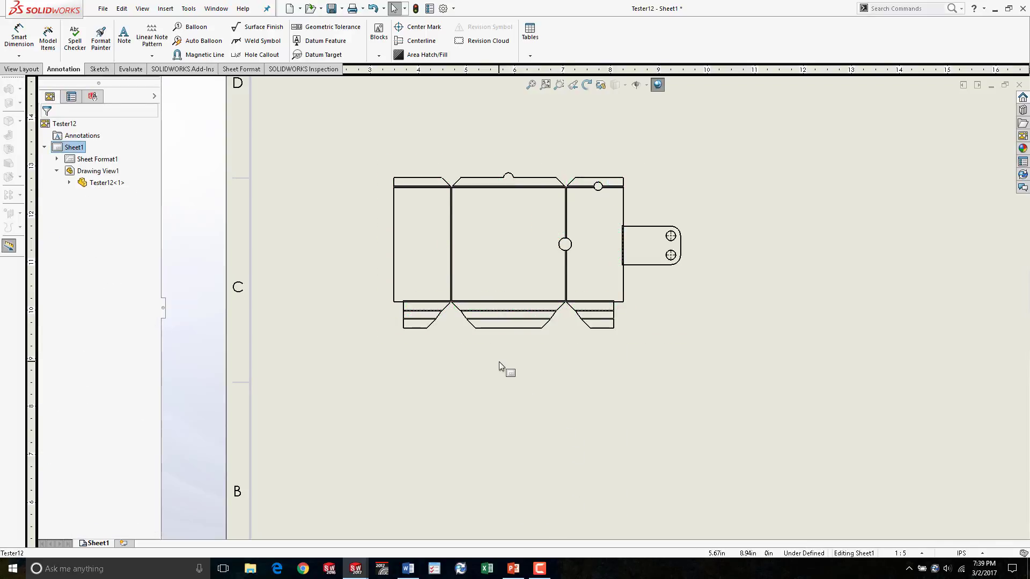
- Turn the Bend Notes option back on for the flat pattern drawing view
{"action": "left_click", "coordinate": [442, 159]}
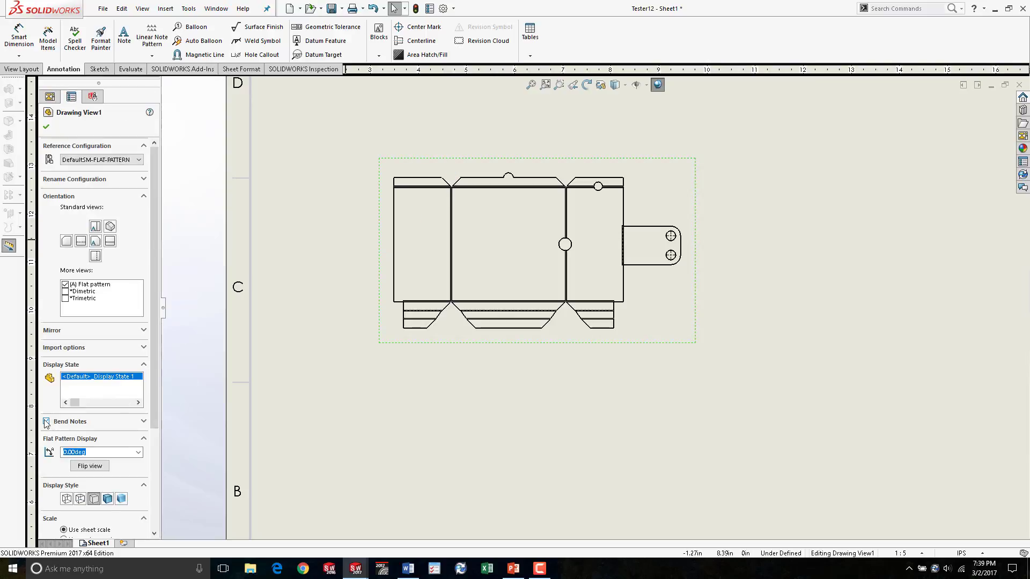
{"action": "scroll", "coordinate": [87, 252], "scroll_direction": "down", "scroll_amount": 3}
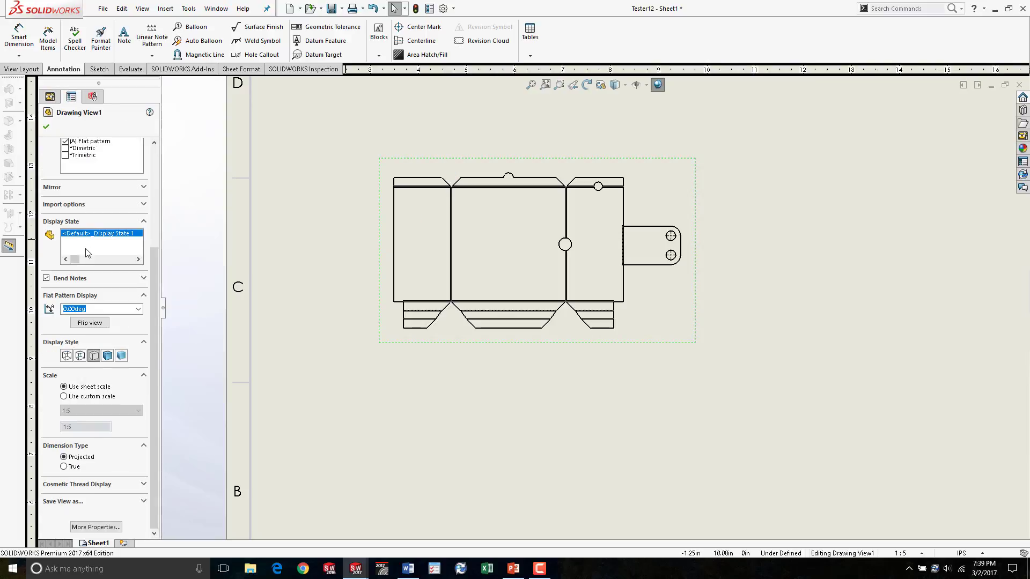
{"action": "left_click", "coordinate": [143, 278]}
{"action": "left_click", "coordinate": [46, 278]}
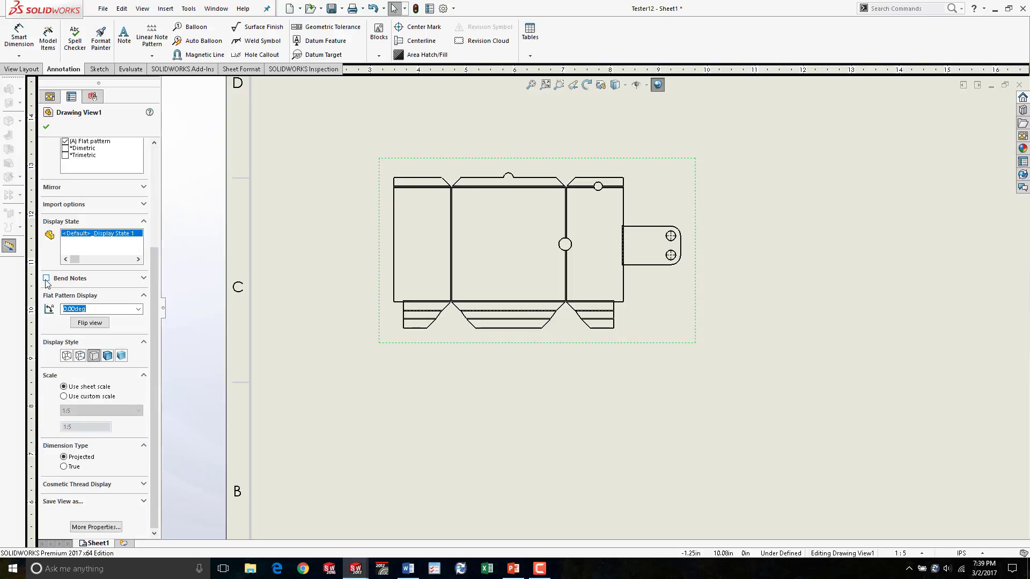
{"action": "left_click", "coordinate": [46, 278]}
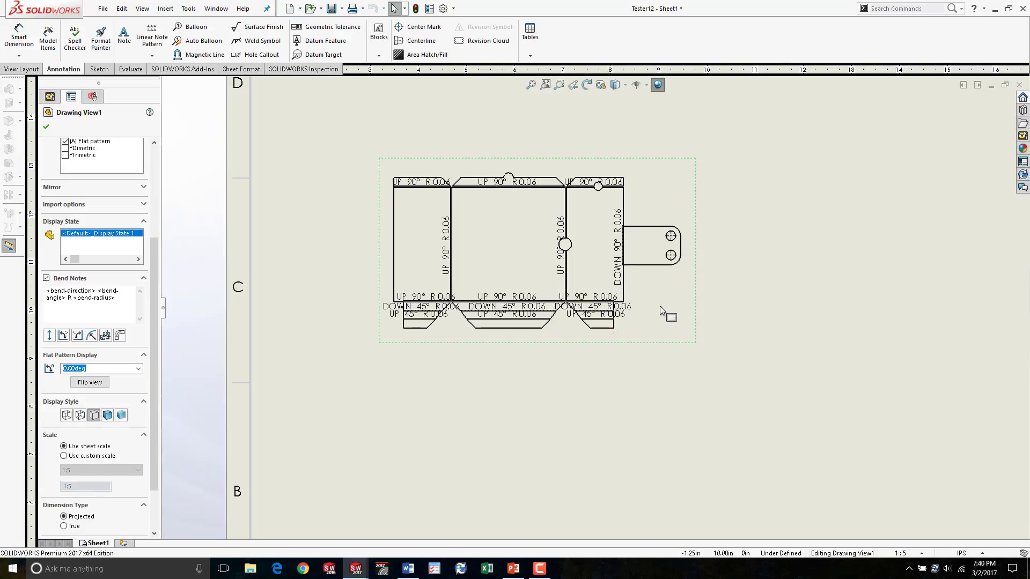
{"action": "left_click", "coordinate": [381, 354]}
- Open the drawing view's properties to review the sheet metal display options, then close them
{"action": "right_click", "coordinate": [652, 291]}
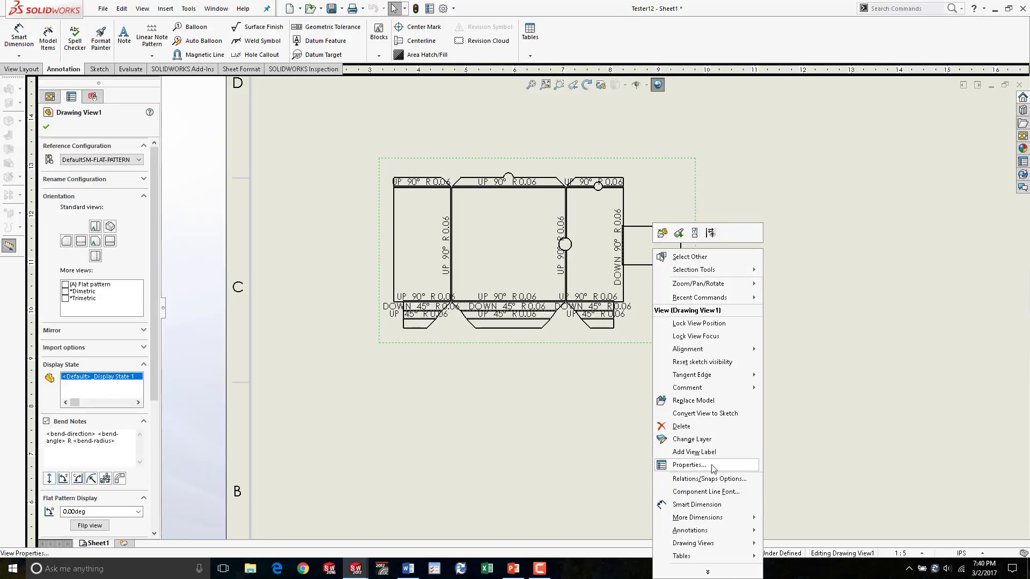
{"action": "left_click", "coordinate": [689, 465]}
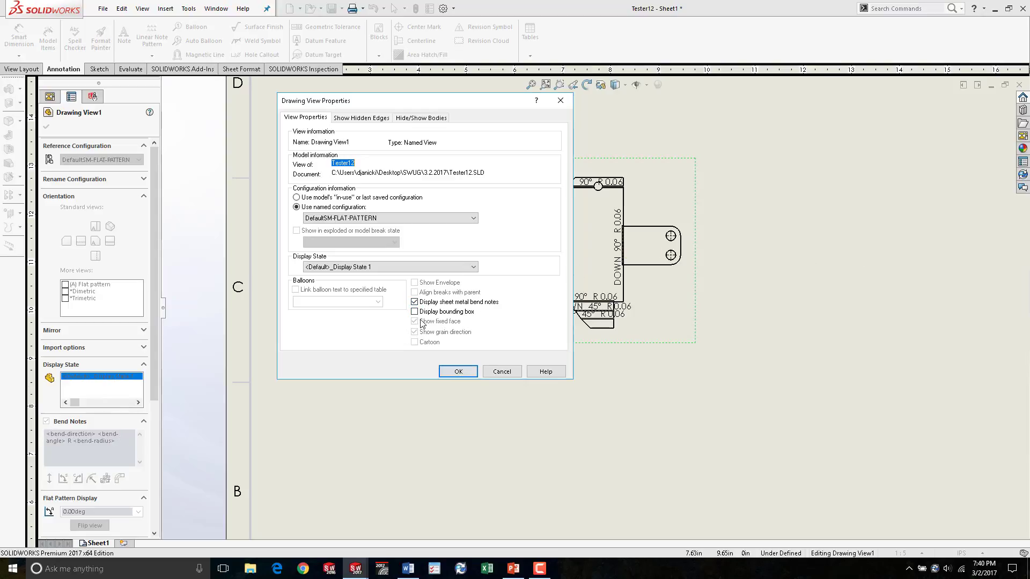
{"action": "left_click", "coordinate": [513, 373]}
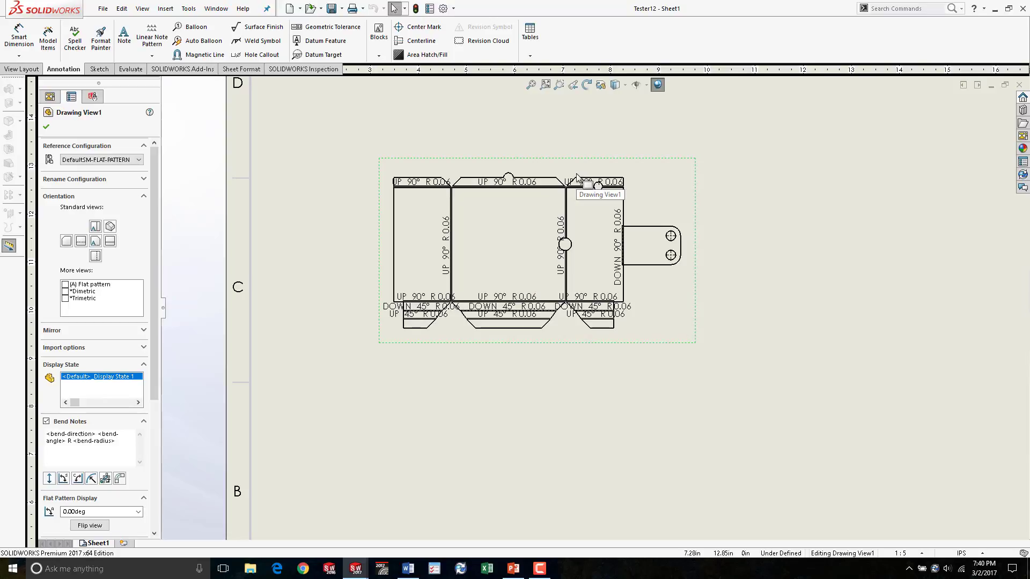
- Try to delete a bend note on the flat pattern view
{"action": "scroll", "coordinate": [579, 203], "scroll_direction": "down", "scroll_amount": 3}
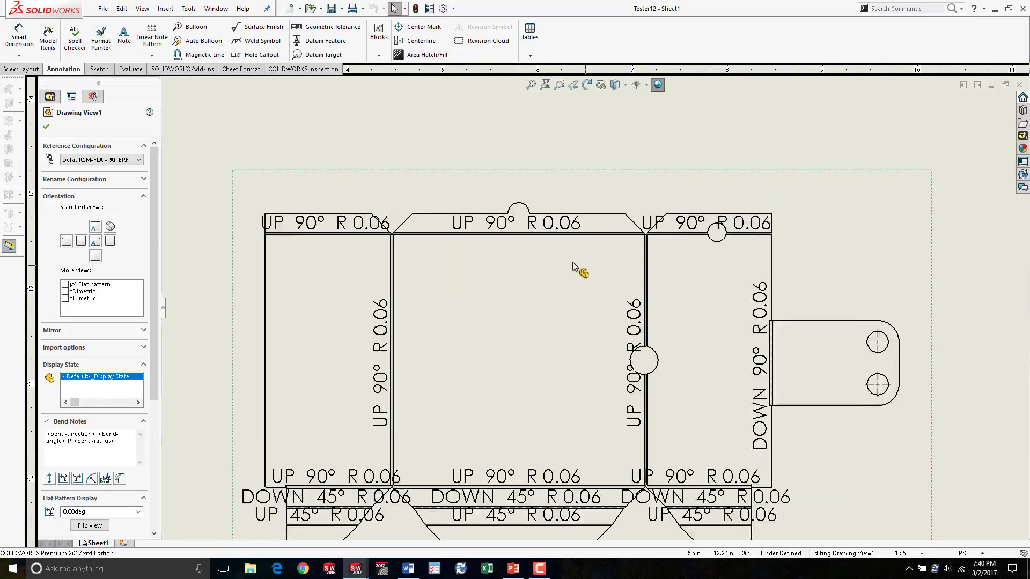
{"action": "scroll", "coordinate": [579, 252], "scroll_direction": "down", "scroll_amount": 5}
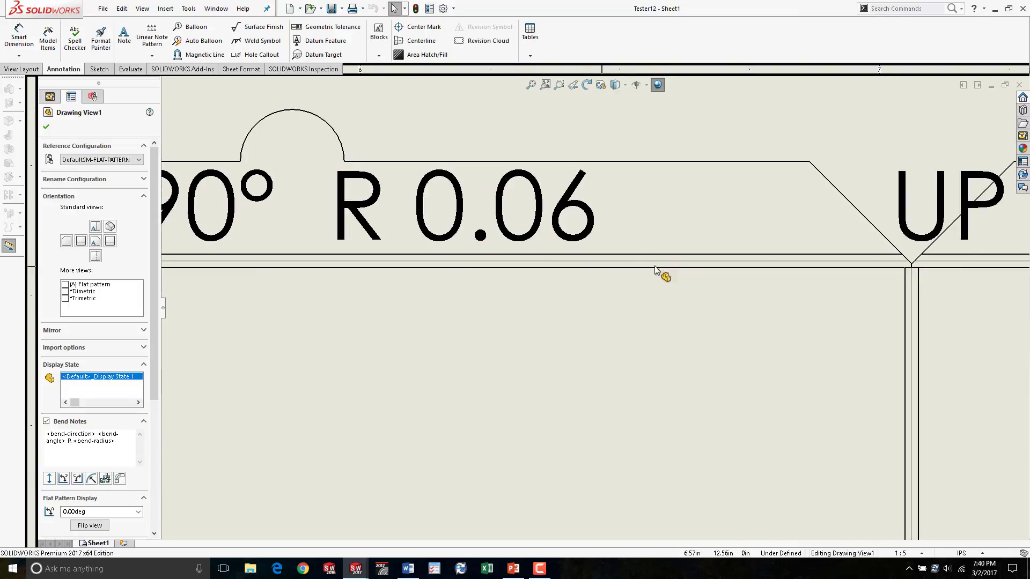
{"action": "scroll", "coordinate": [654, 269], "scroll_direction": "up", "scroll_amount": 9}
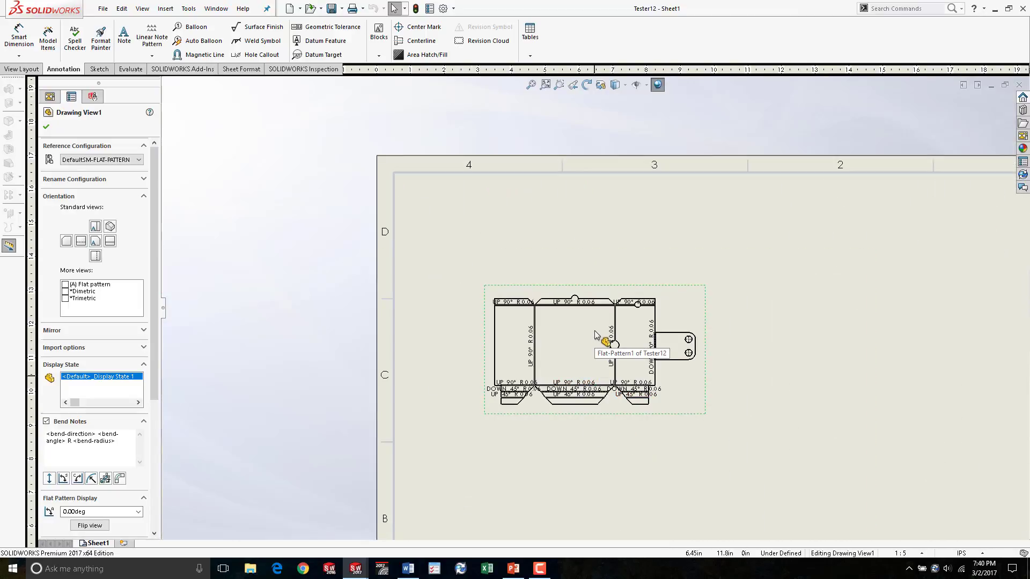
{"action": "scroll", "coordinate": [597, 332], "scroll_direction": "down", "scroll_amount": 8}
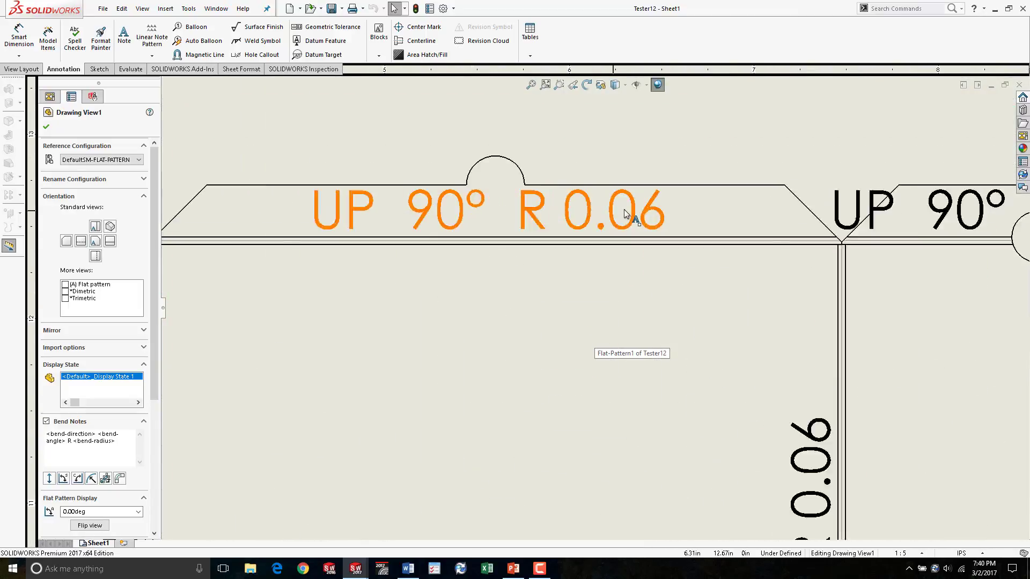
{"action": "scroll", "coordinate": [628, 215], "scroll_direction": "down", "scroll_amount": 2}
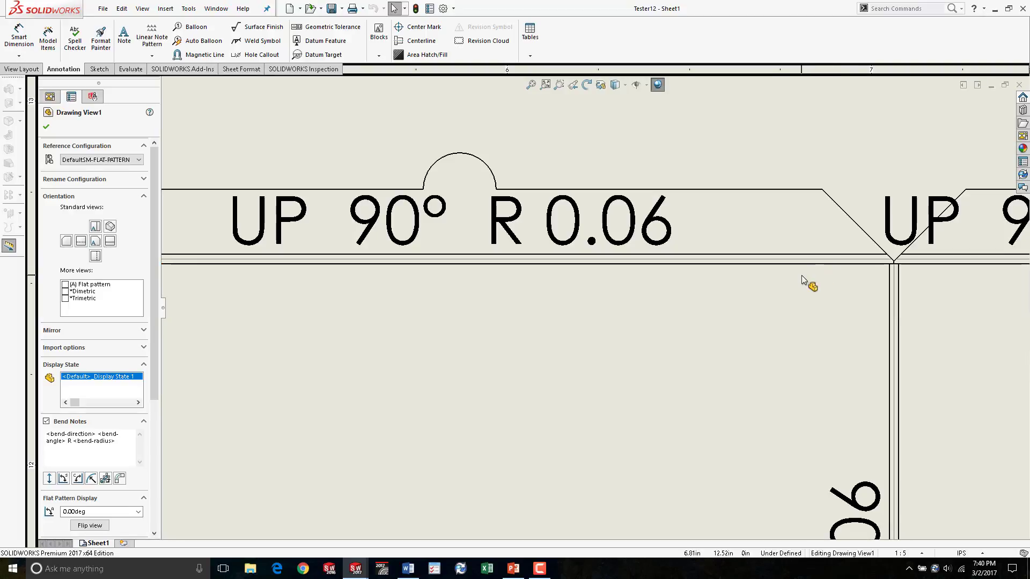
{"action": "scroll", "coordinate": [801, 275], "scroll_direction": "up", "scroll_amount": 5}
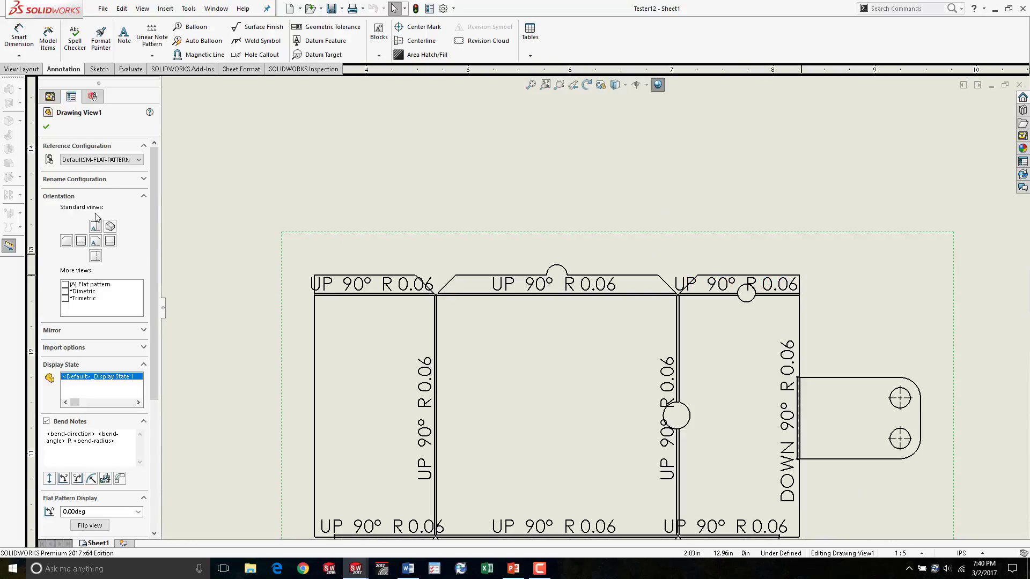
{"action": "scroll", "coordinate": [583, 385], "scroll_direction": "down", "scroll_amount": 2}
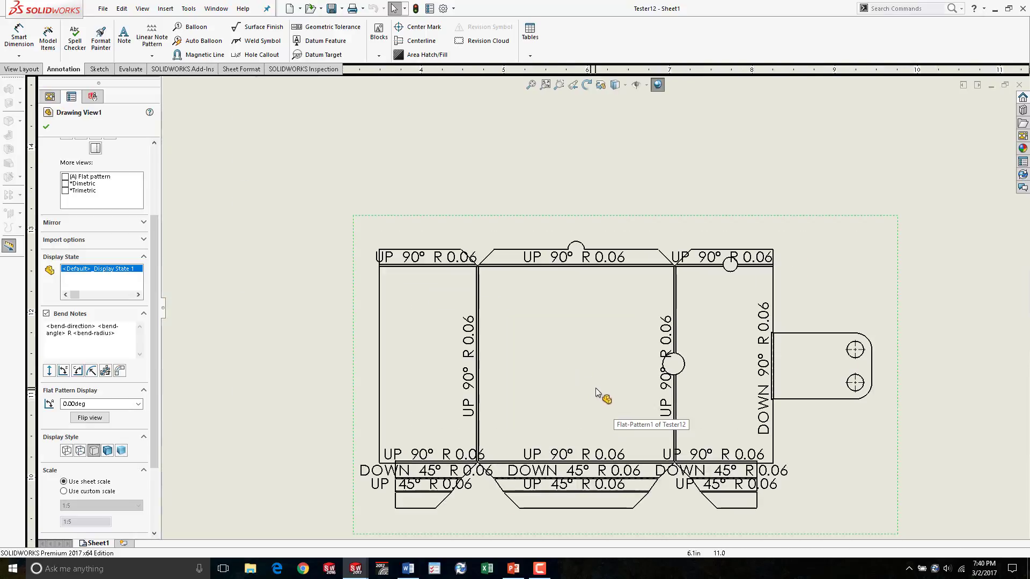
{"action": "left_click", "coordinate": [598, 256]}
{"action": "key", "text": "Delete"}
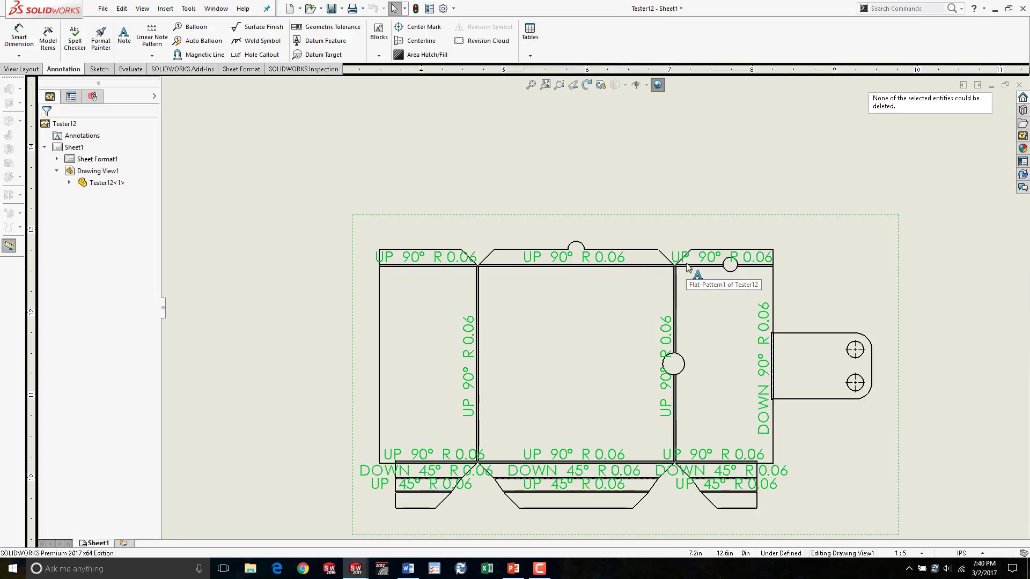
- Open a bend note's text for editing to inspect its variables, then exit without changes
{"action": "key", "text": "Delete"}
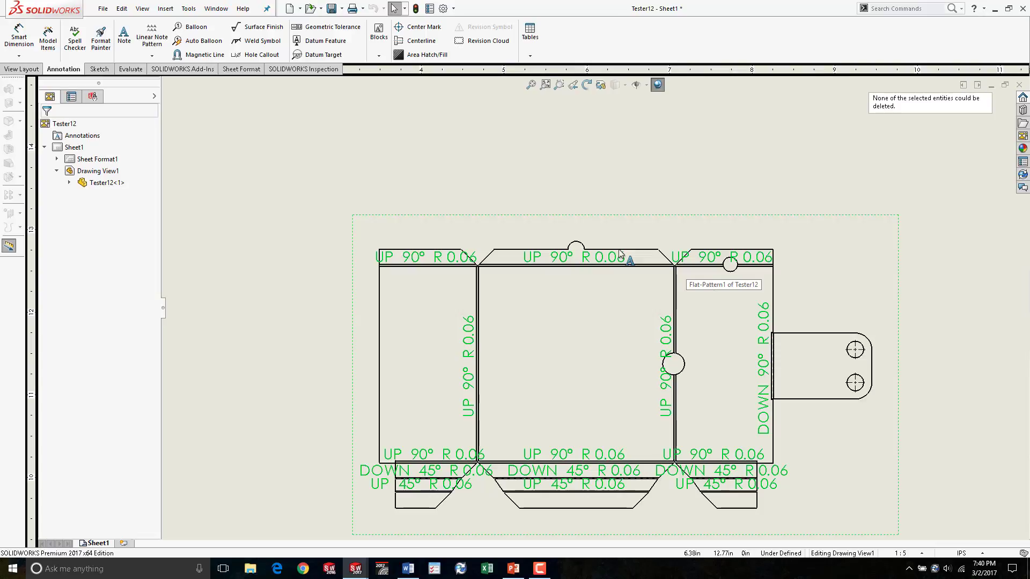
{"action": "left_click", "coordinate": [274, 234]}
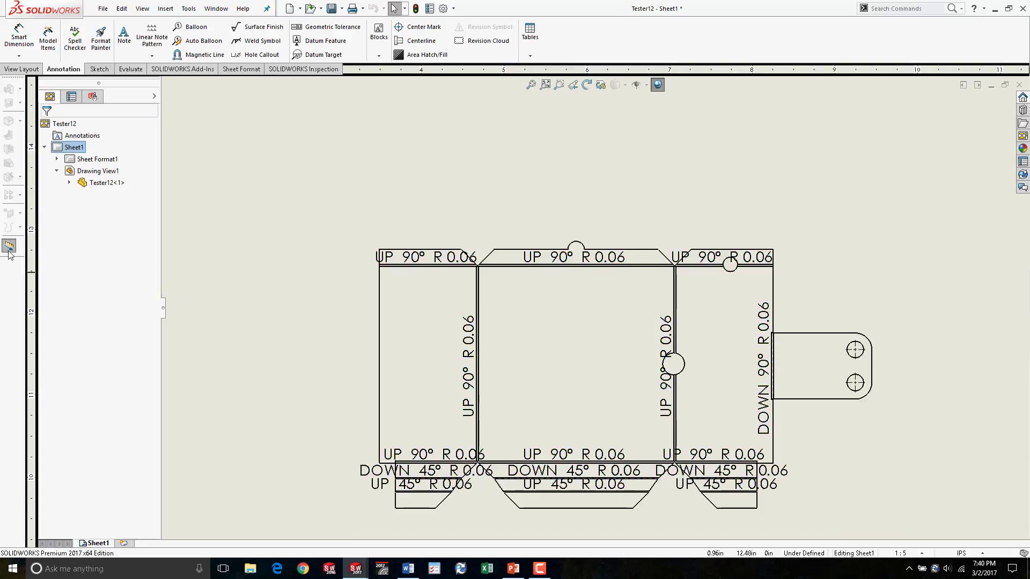
{"action": "left_click", "coordinate": [450, 259]}
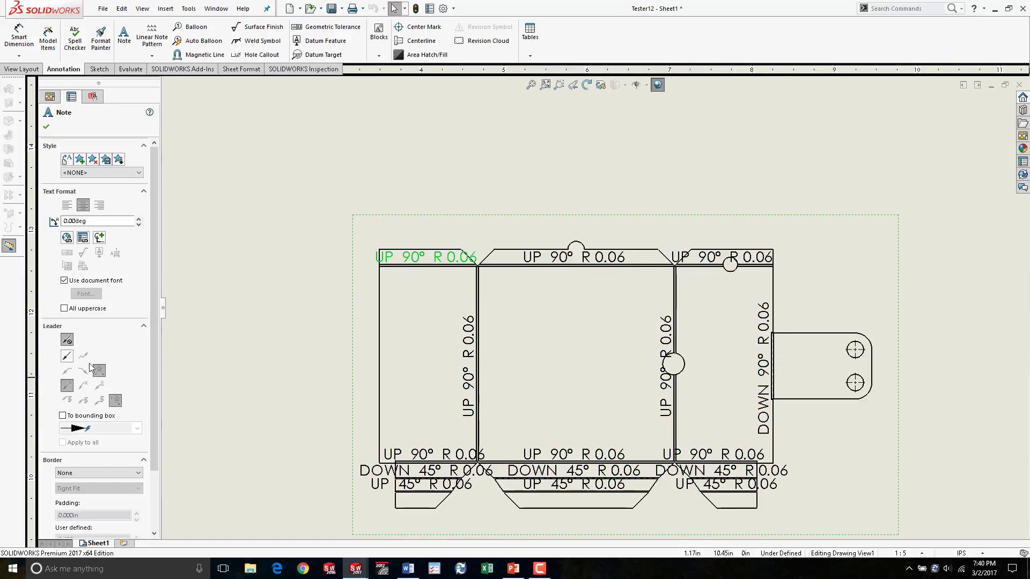
{"action": "left_click", "coordinate": [516, 240]}
{"action": "left_click", "coordinate": [455, 263]}
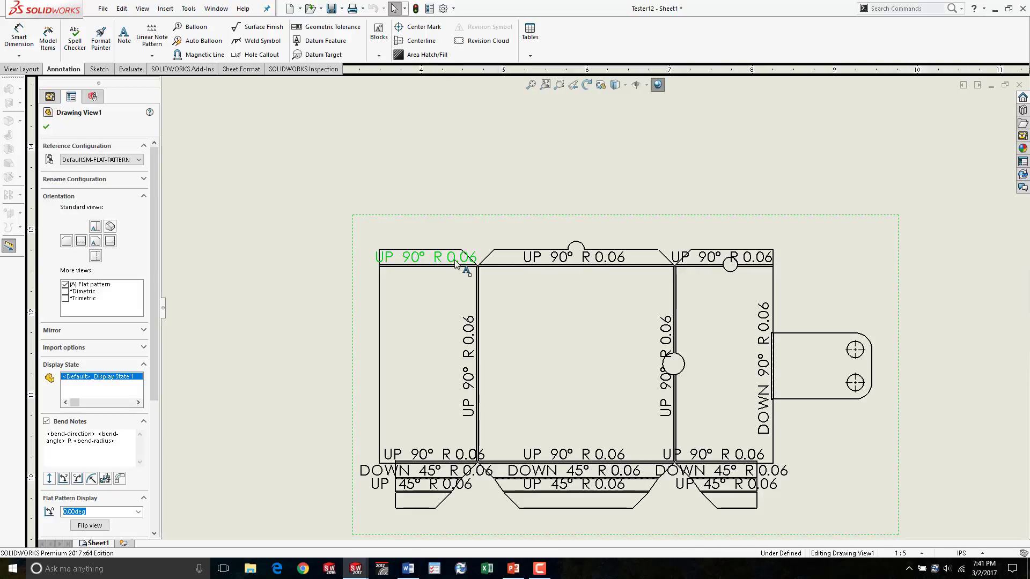
{"action": "left_click", "coordinate": [455, 262]}
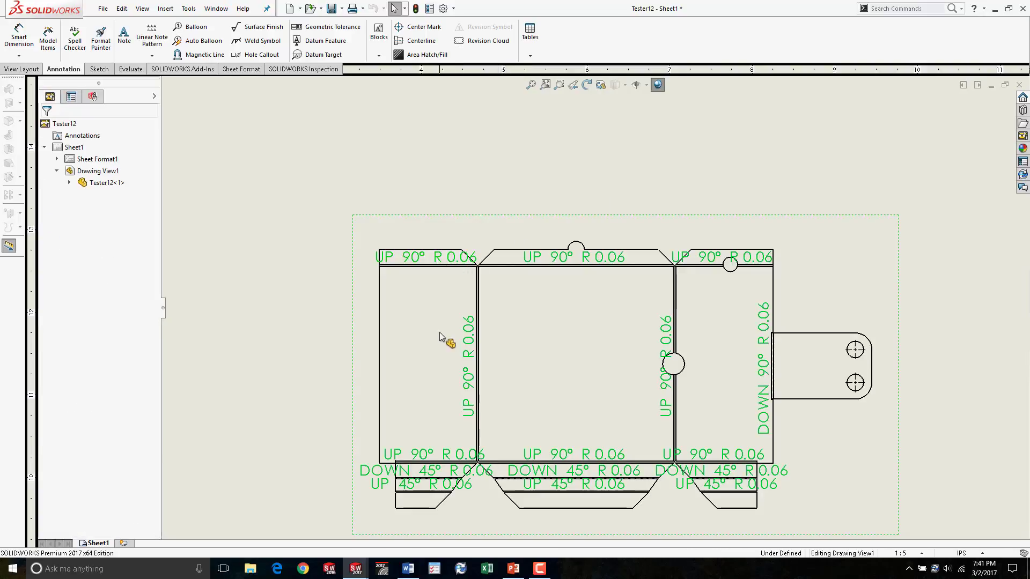
{"action": "left_click", "coordinate": [461, 260]}
{"action": "right_click", "coordinate": [461, 261]}
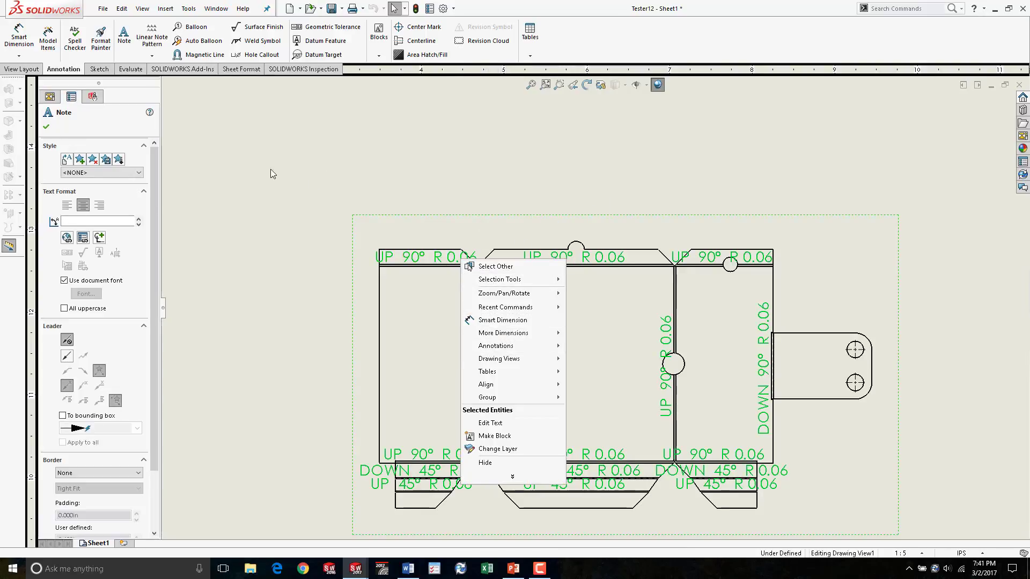
{"action": "left_click", "coordinate": [490, 422]}
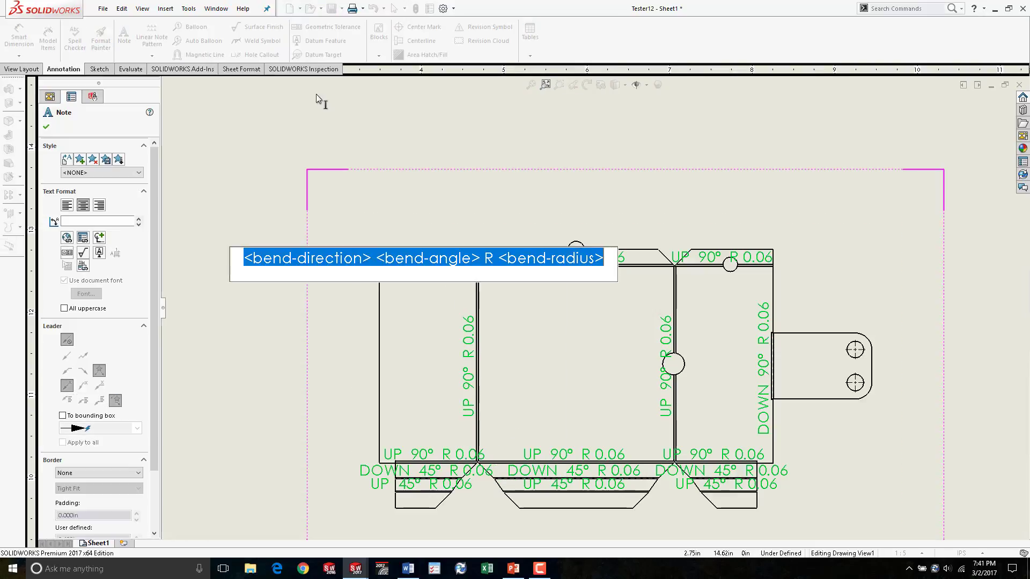
{"action": "left_click", "coordinate": [281, 168]}
{"action": "left_click", "coordinate": [255, 197]}
- Switch to the part and open the sheet metal body's cut list properties to review them, then cancel
{"action": "scroll", "coordinate": [605, 244], "scroll_direction": "up", "scroll_amount": 7}
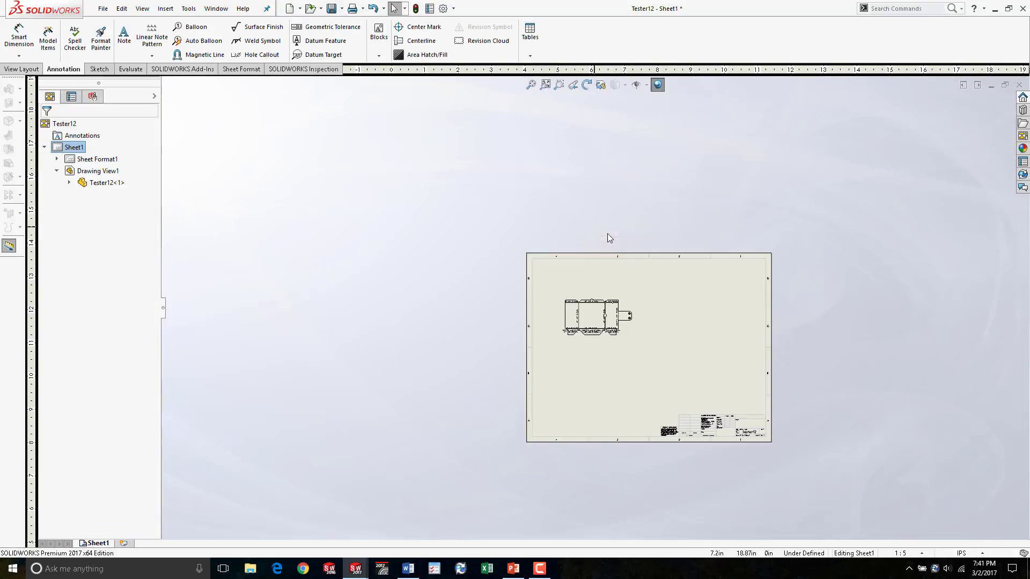
{"action": "scroll", "coordinate": [670, 290], "scroll_direction": "down", "scroll_amount": 2}
{"action": "scroll", "coordinate": [595, 343], "scroll_direction": "down", "scroll_amount": 1}
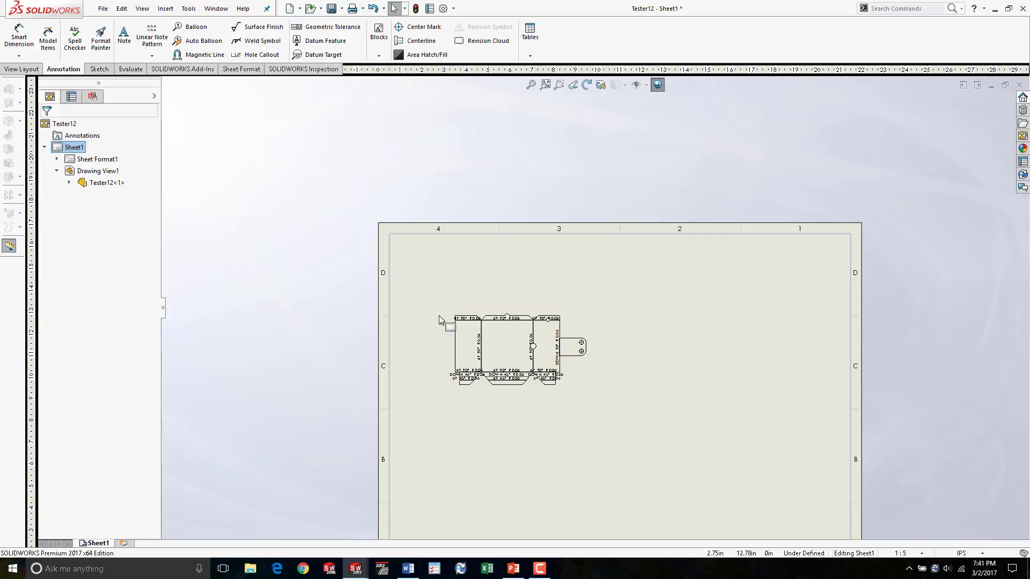
{"action": "key", "text": "ctrl+Tab"}
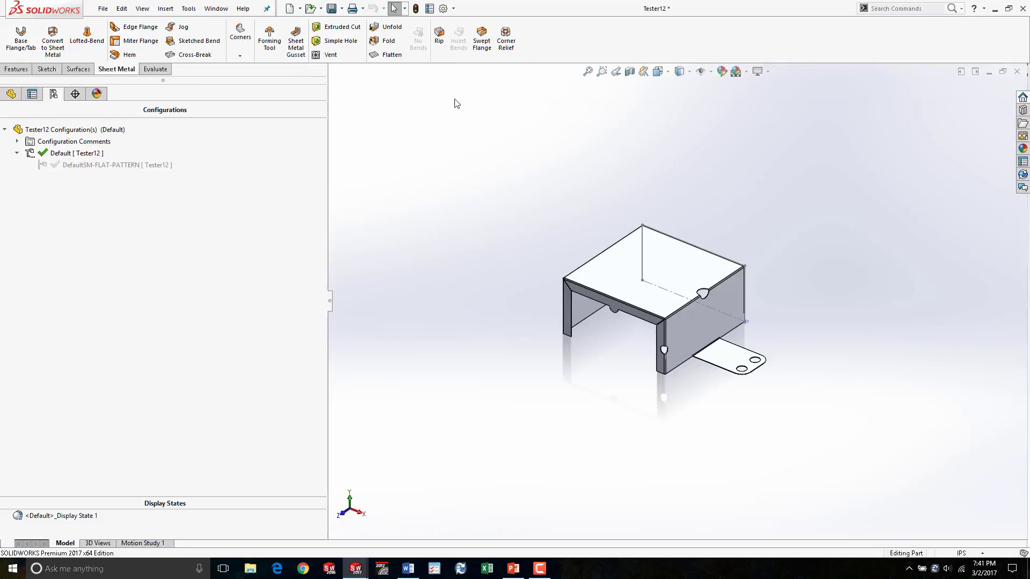
{"action": "left_click", "coordinate": [11, 94]}
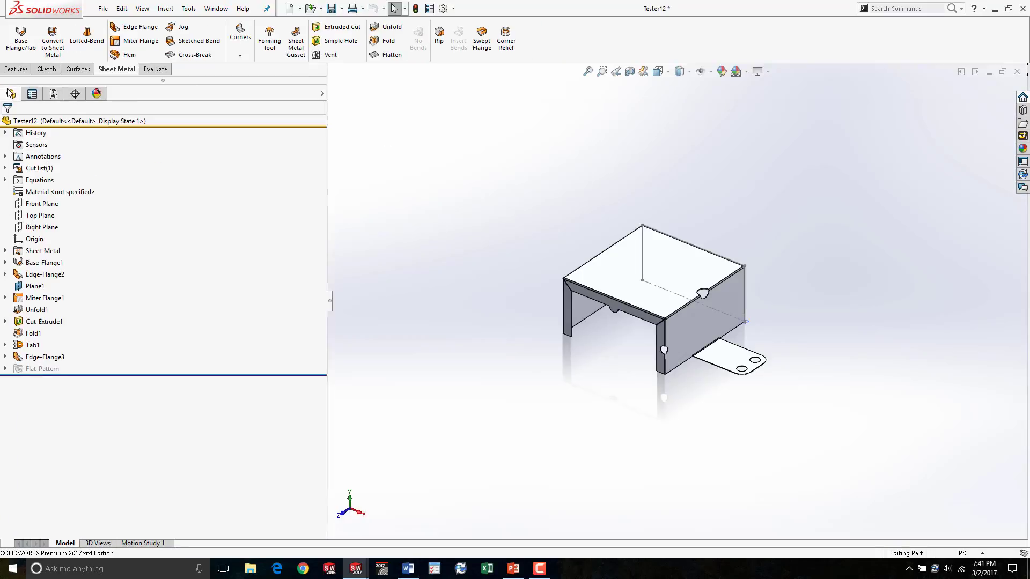
{"action": "left_click", "coordinate": [5, 169]}
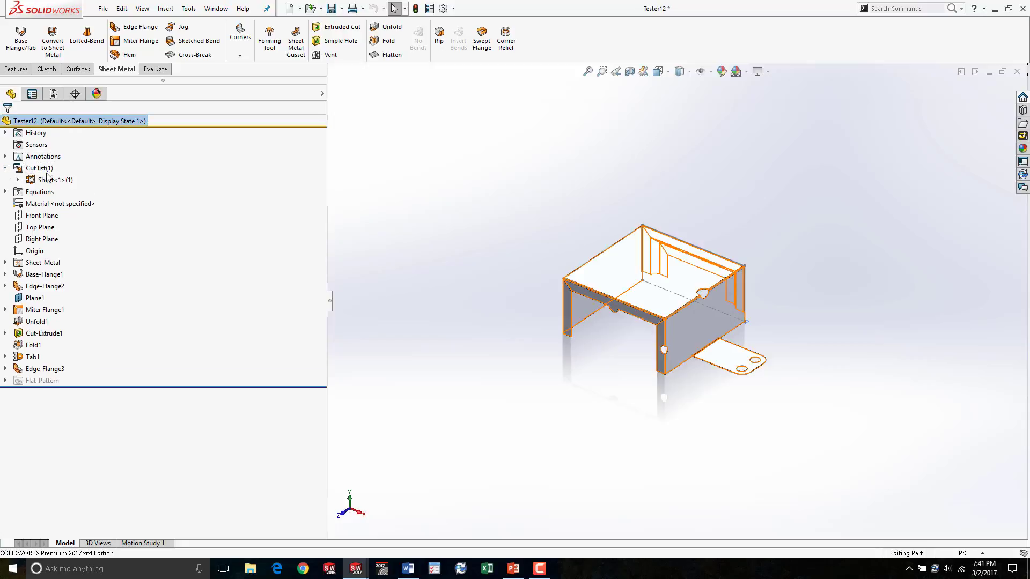
{"action": "left_click", "coordinate": [53, 181]}
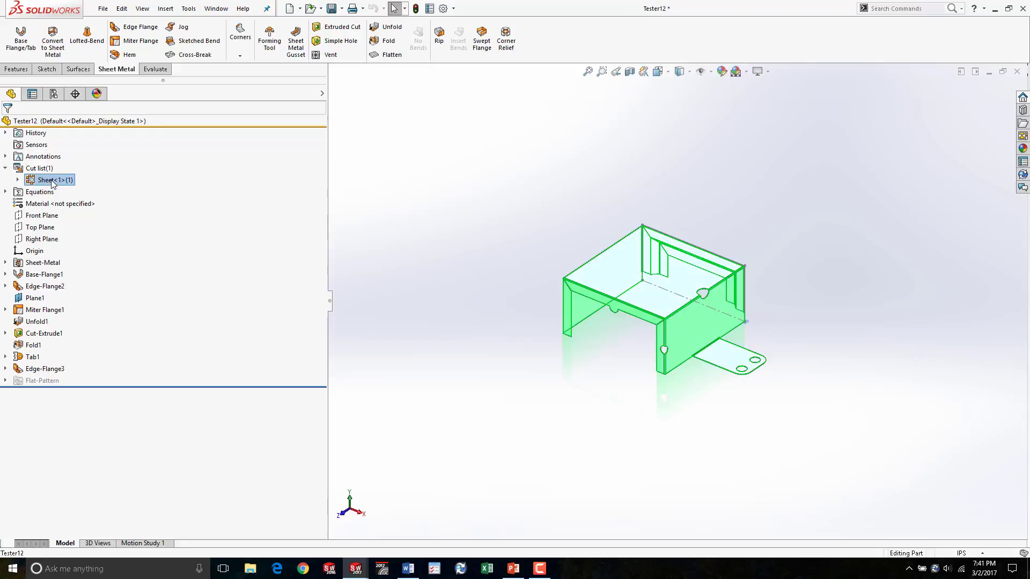
{"action": "right_click", "coordinate": [53, 182]}
{"action": "left_click", "coordinate": [99, 200]}
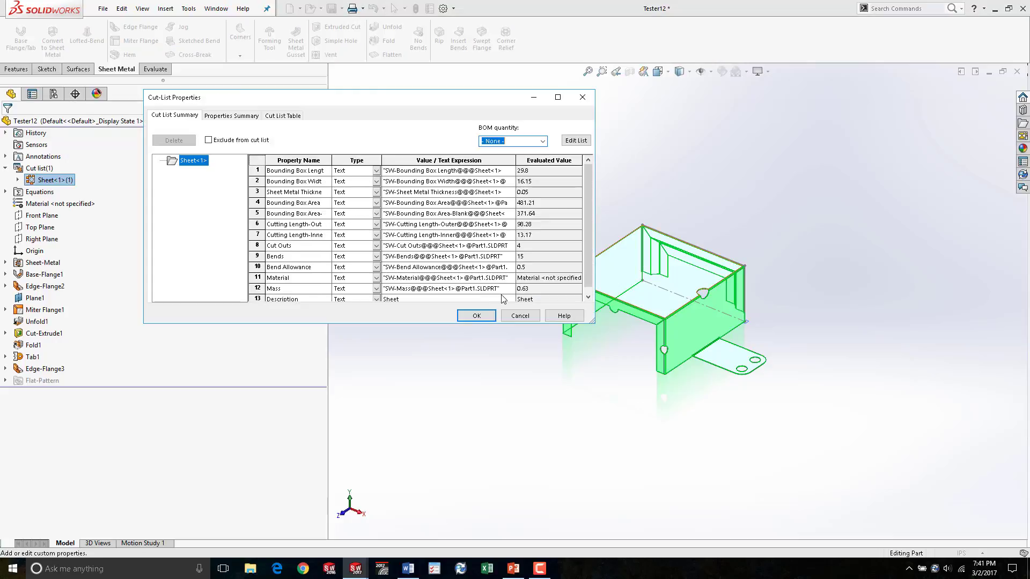
{"action": "left_click_drag", "start_coordinate": [593, 324], "coordinate": [832, 418]}
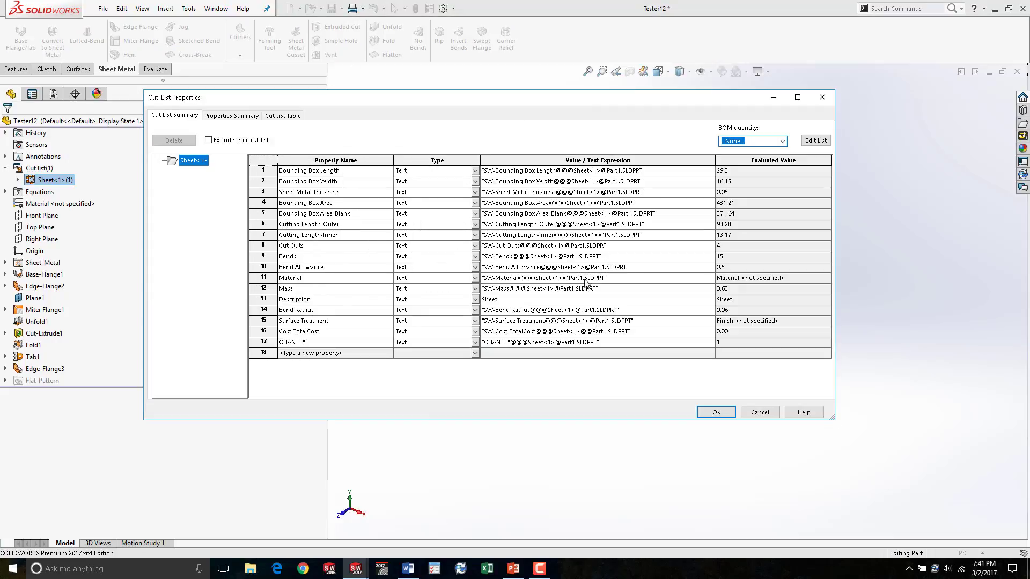
{"action": "left_click", "coordinate": [758, 412]}
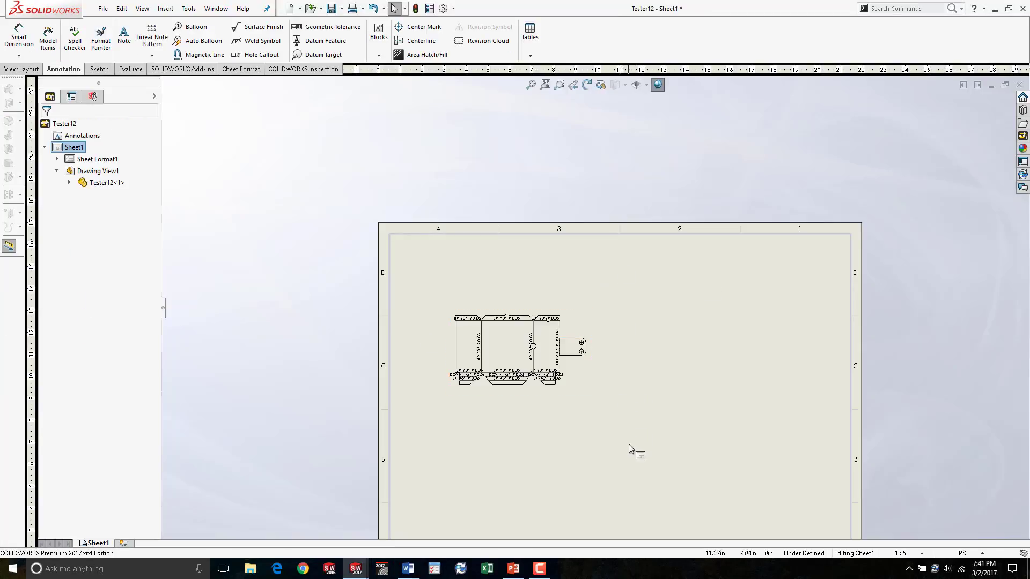
- Insert the cut list properties annotation to the right of the flat pattern view
{"action": "scroll", "coordinate": [652, 418], "scroll_direction": "down", "scroll_amount": 2}
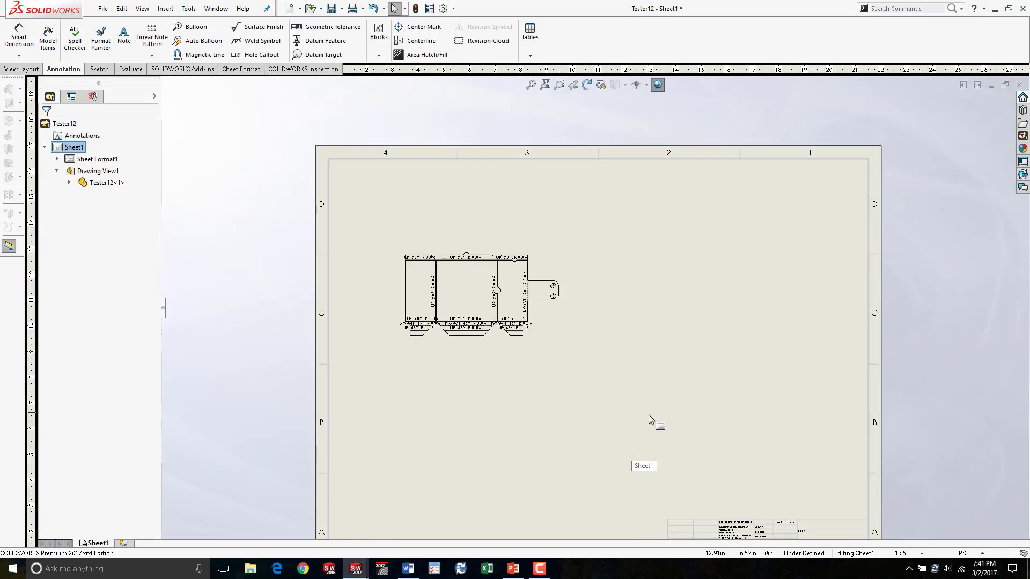
{"action": "left_click", "coordinate": [467, 290]}
{"action": "right_click", "coordinate": [465, 287]}
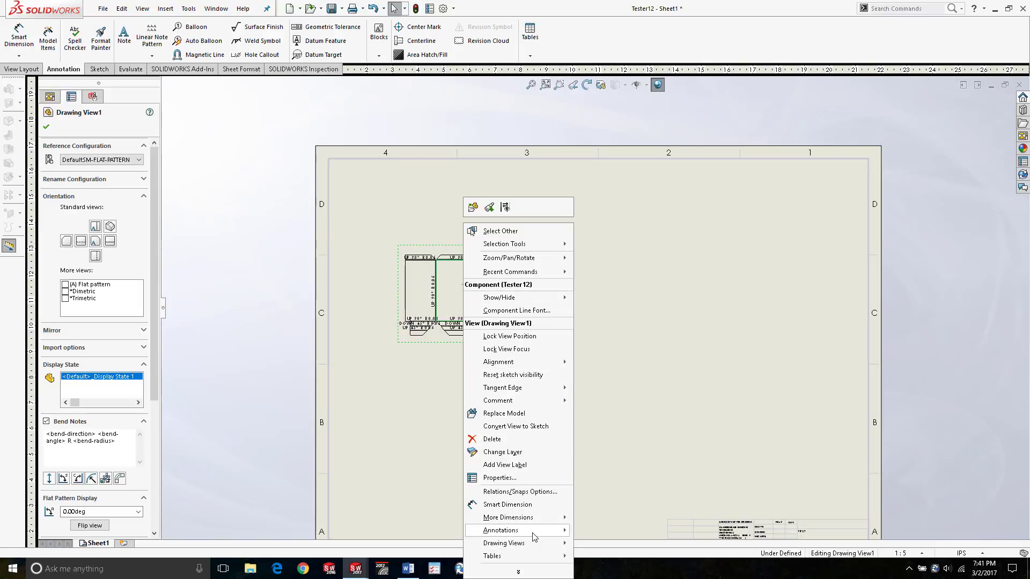
{"action": "mouse_move", "coordinate": [533, 533]}
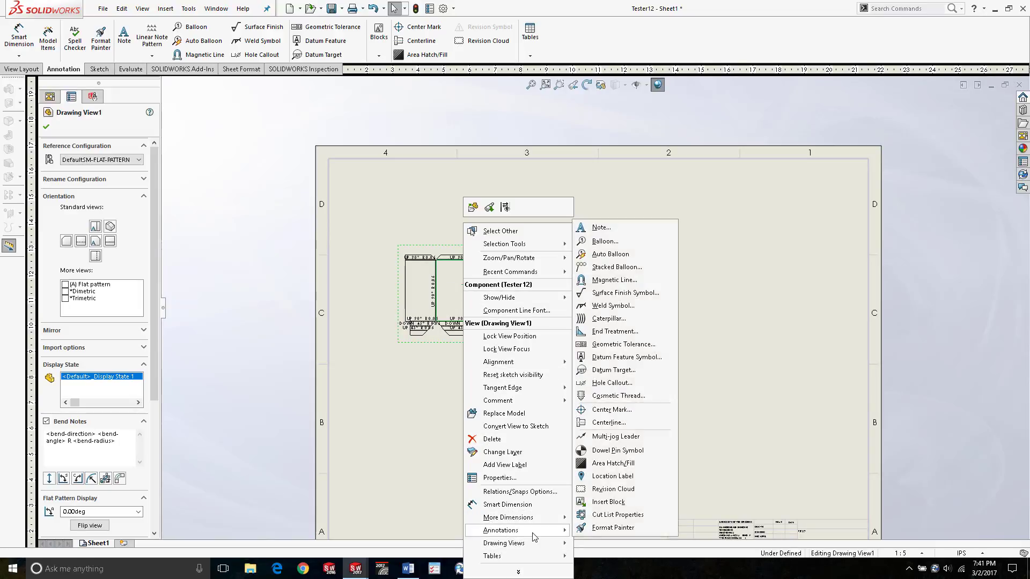
{"action": "left_click", "coordinate": [653, 517]}
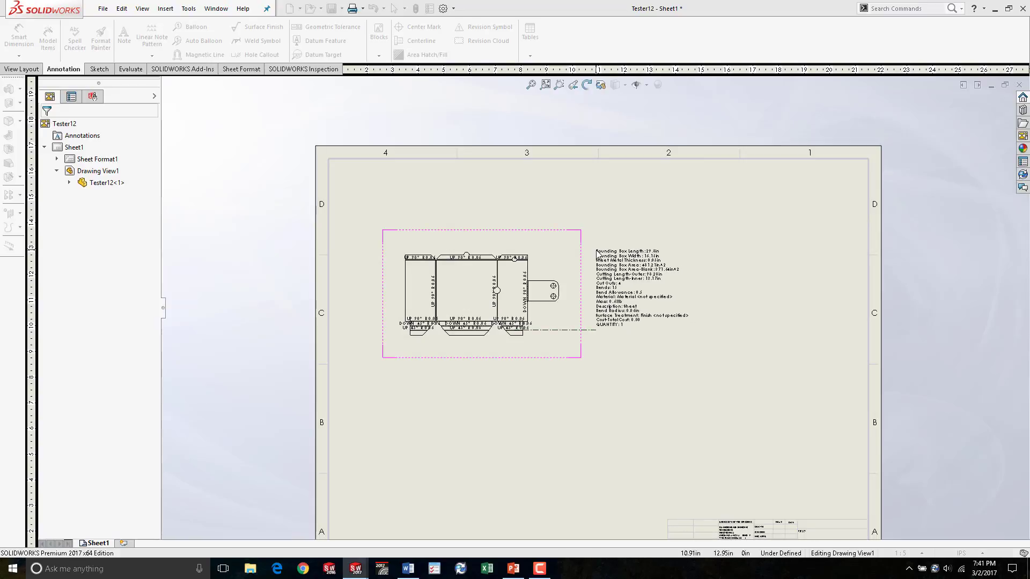
{"action": "left_click", "coordinate": [598, 253]}
- Delete the Surface Treatment, Cost-TotalCost and QUANTITY lines from the cut list note
{"action": "scroll", "coordinate": [700, 346], "scroll_direction": "down", "scroll_amount": 3}
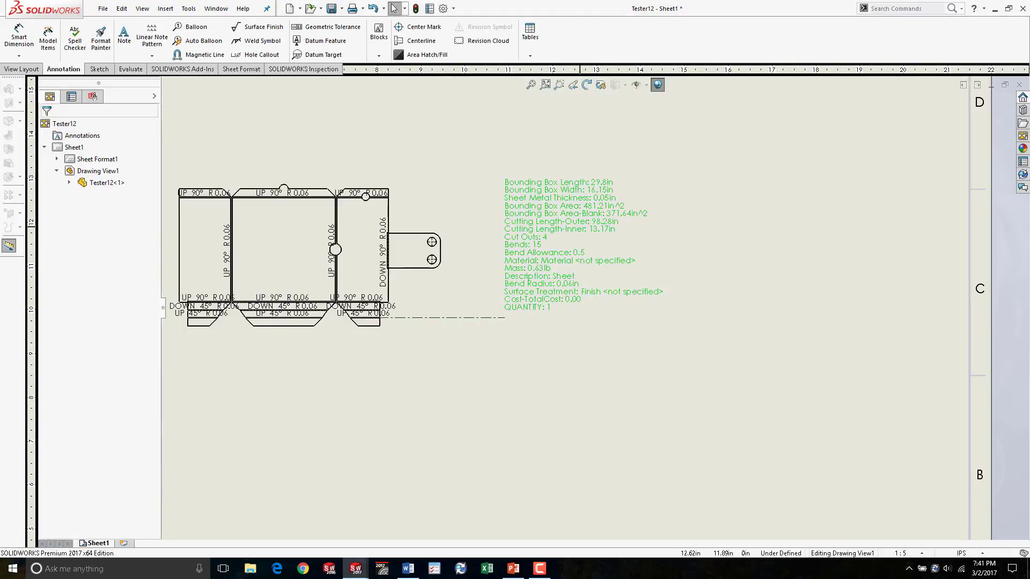
{"action": "double_click", "coordinate": [579, 227]}
{"action": "left_click_drag", "start_coordinate": [596, 314], "coordinate": [497, 294]}
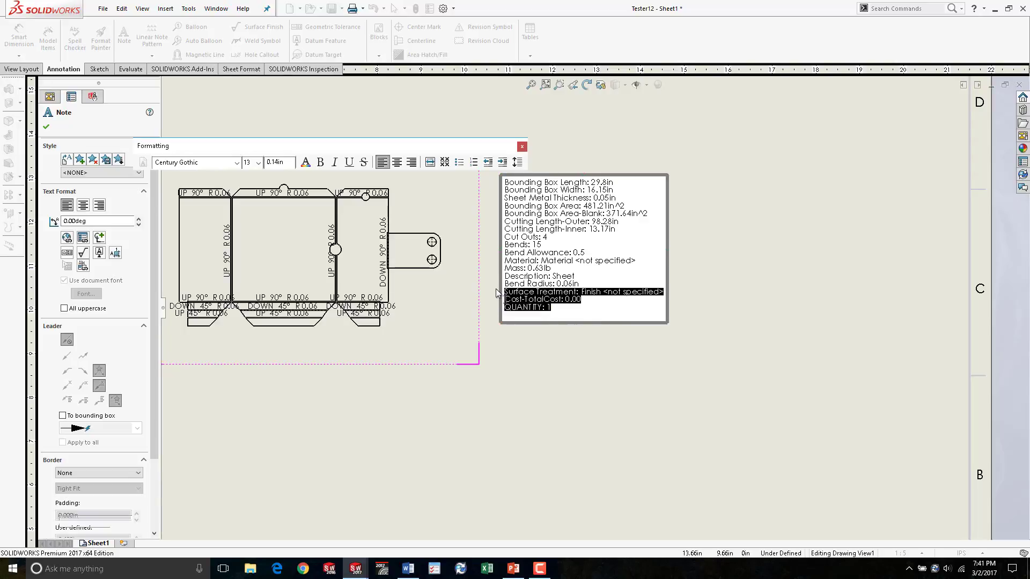
{"action": "key", "text": "Delete"}
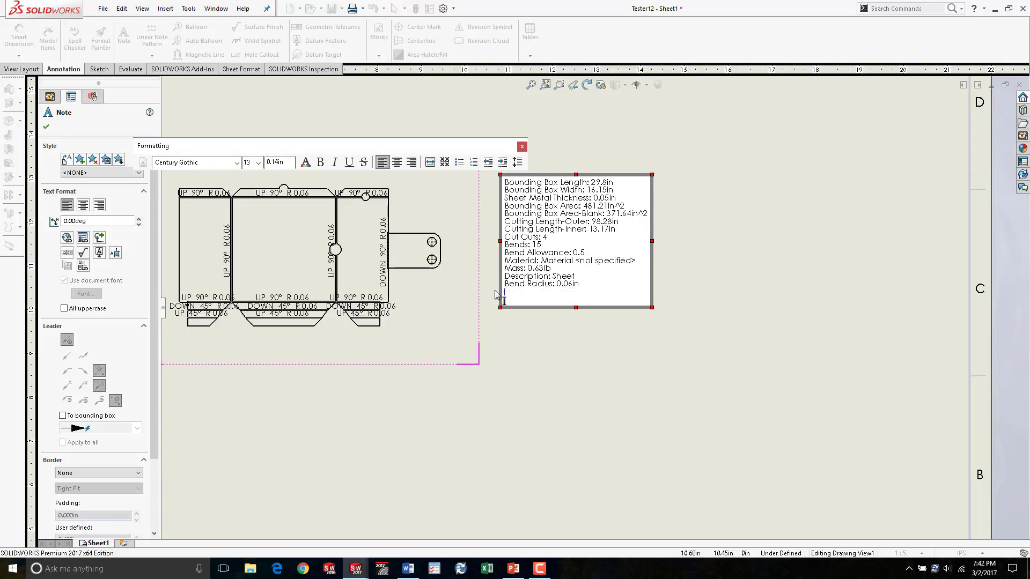
{"action": "left_click", "coordinate": [629, 418]}
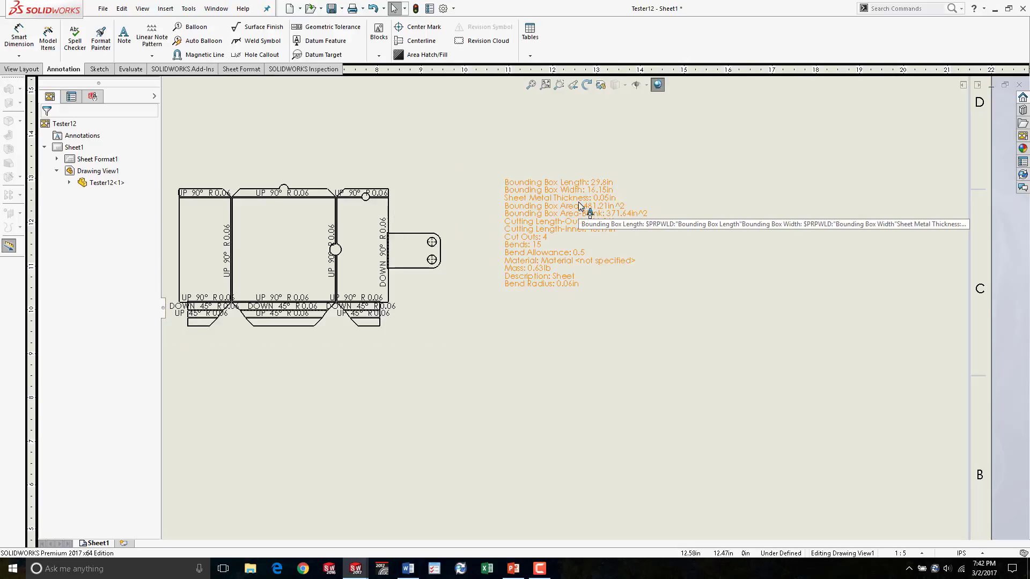
- Move the cut list note closer to the flat pattern view
{"action": "left_click_drag", "start_coordinate": [535, 211], "coordinate": [506, 227]}
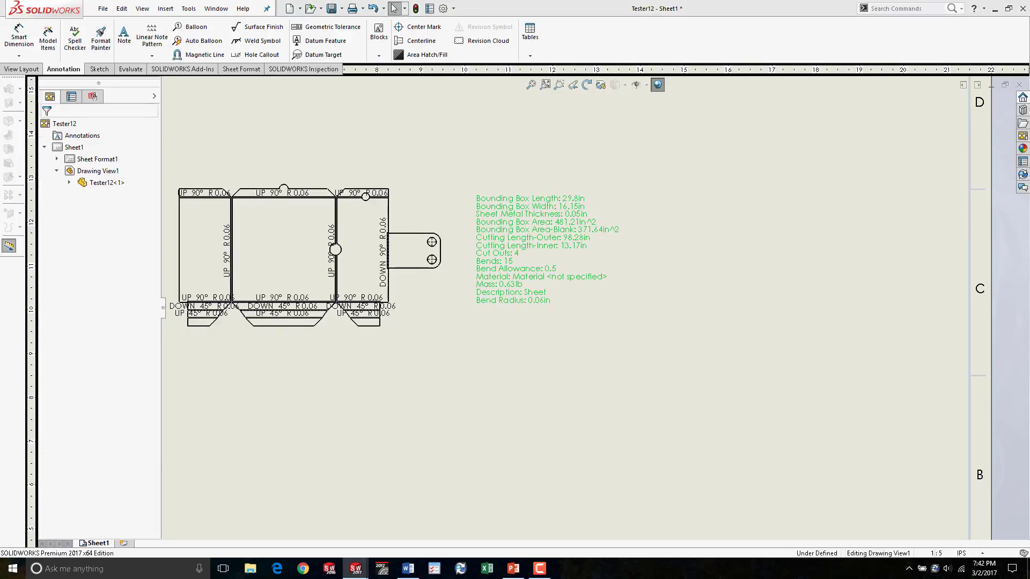
{"action": "scroll", "coordinate": [561, 286], "scroll_direction": "up", "scroll_amount": 5}
{"action": "scroll", "coordinate": [541, 363], "scroll_direction": "down", "scroll_amount": 3}
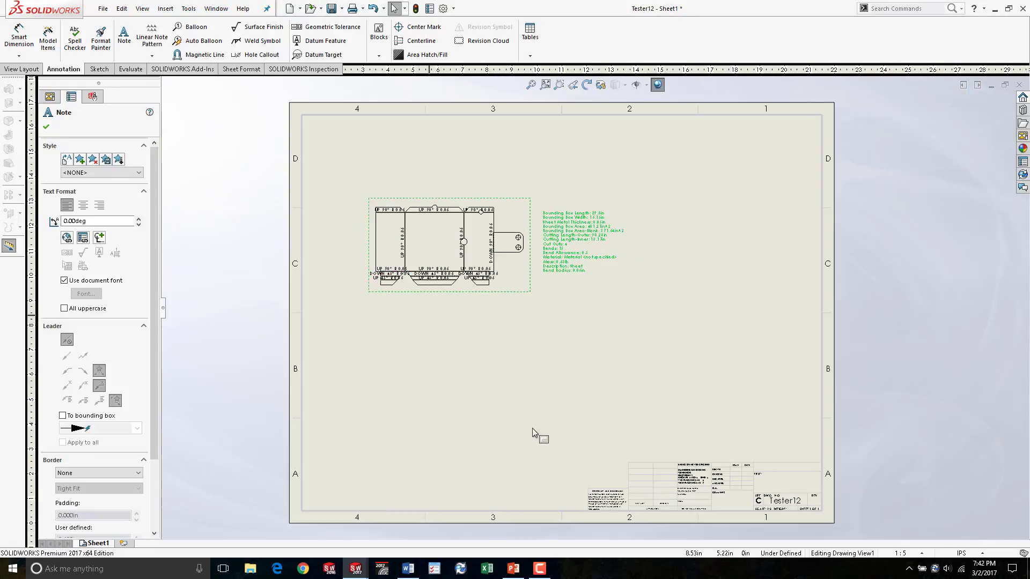
{"action": "left_click", "coordinate": [536, 433]}
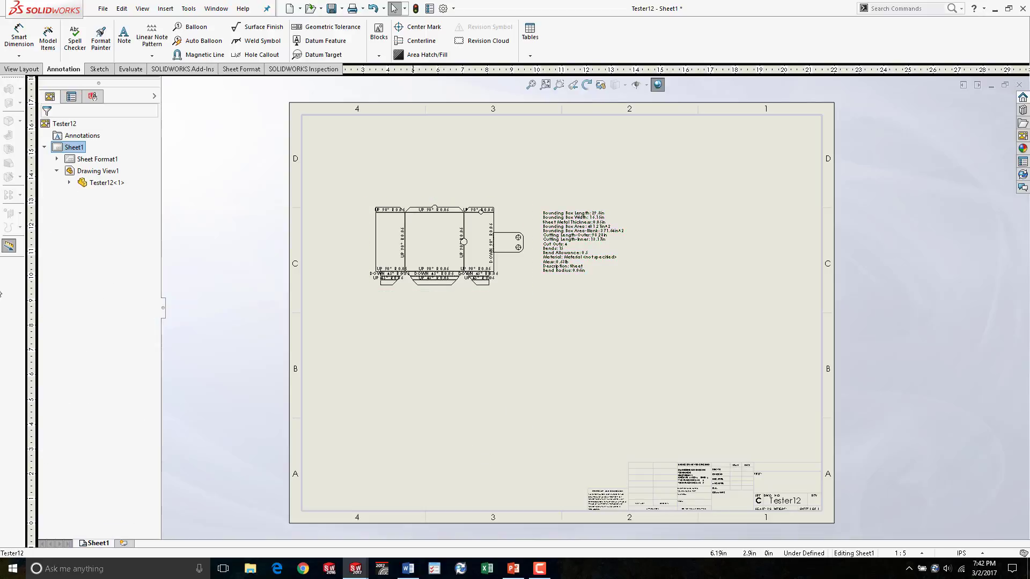
- Review the flat pattern colour settings in the Sheet Metal document properties, then cancel
{"action": "left_click", "coordinate": [454, 8]}
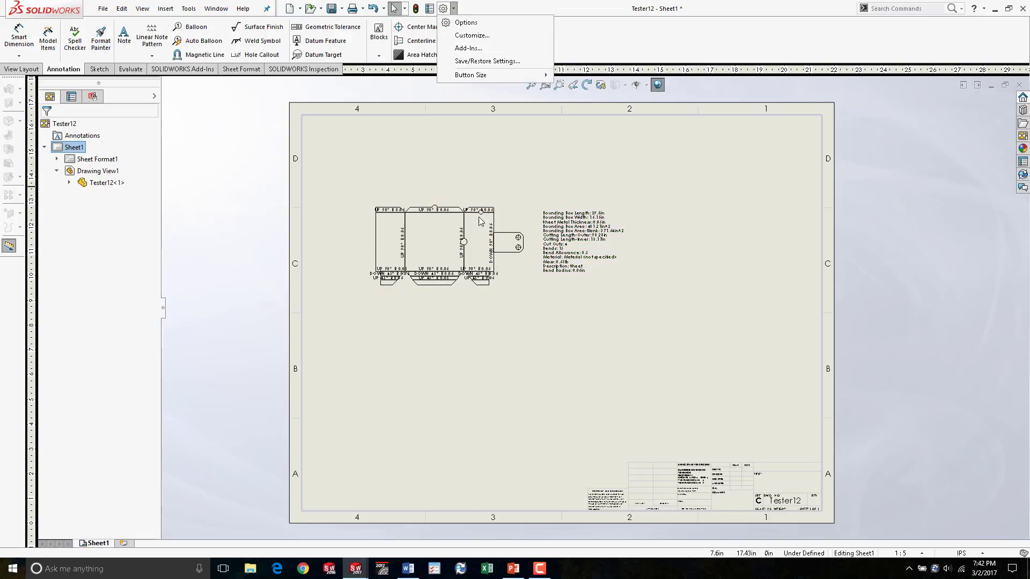
{"action": "left_click", "coordinate": [465, 22]}
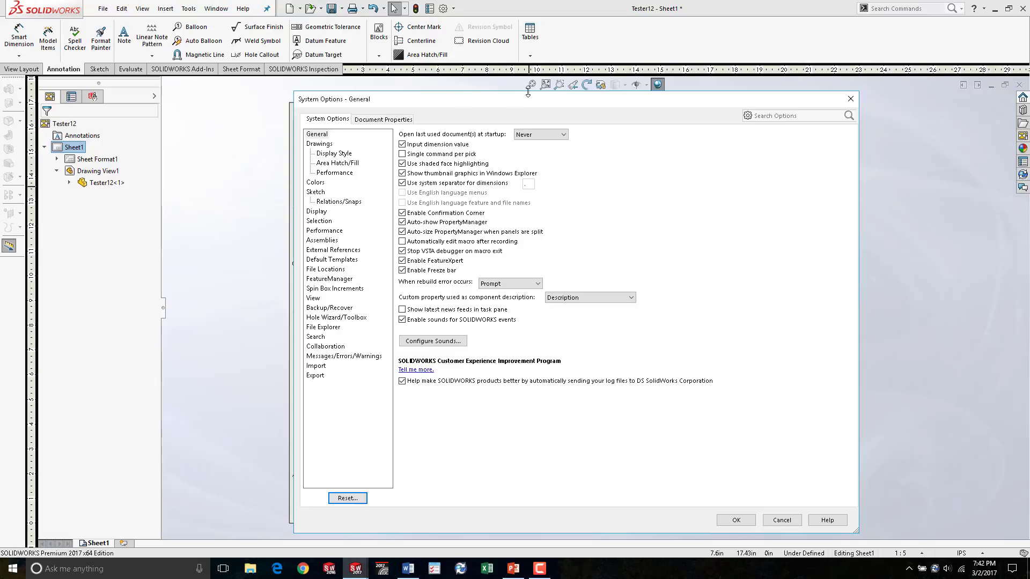
{"action": "left_click", "coordinate": [389, 121]}
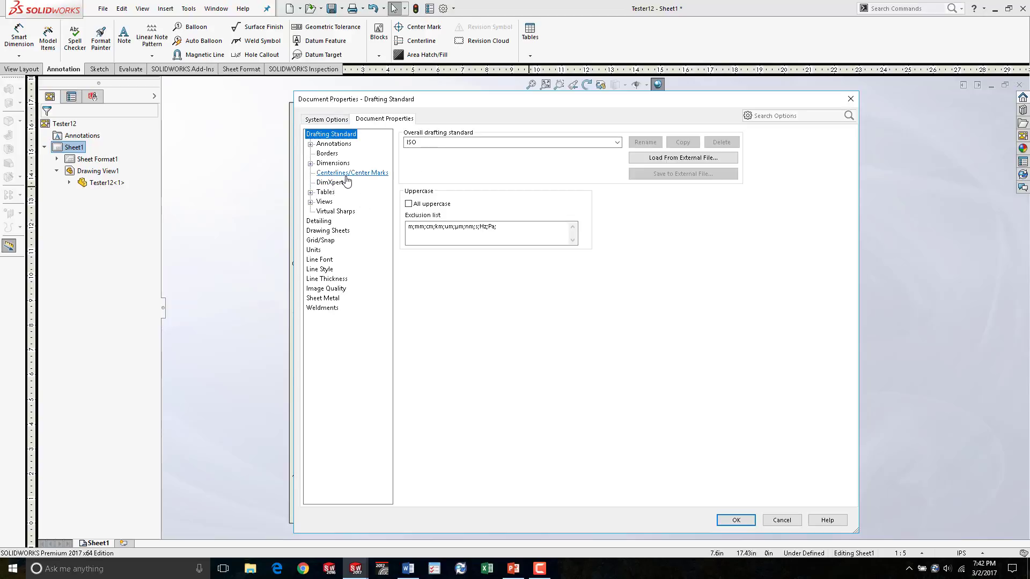
{"action": "left_click", "coordinate": [333, 299]}
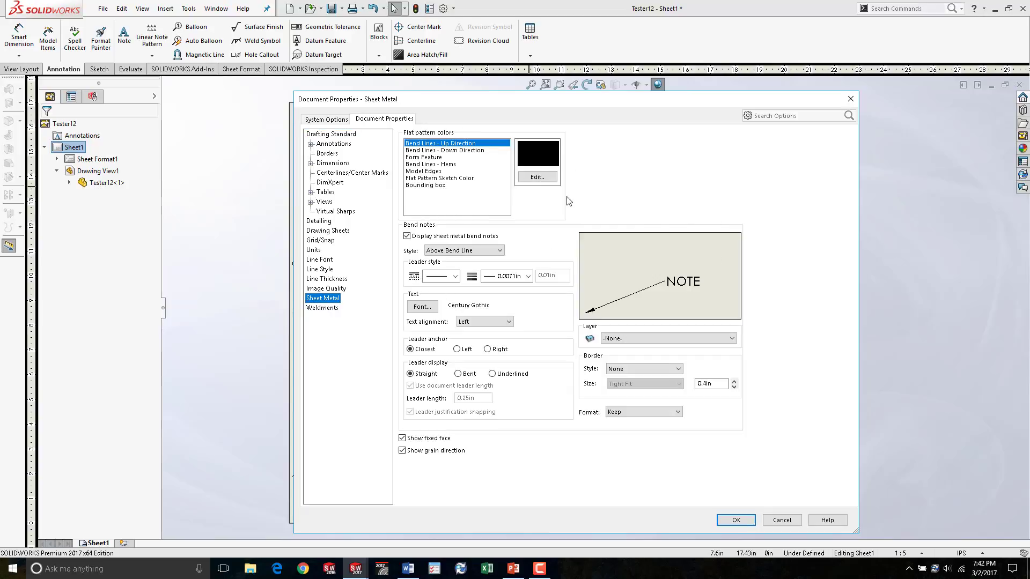
{"action": "left_click", "coordinate": [471, 151]}
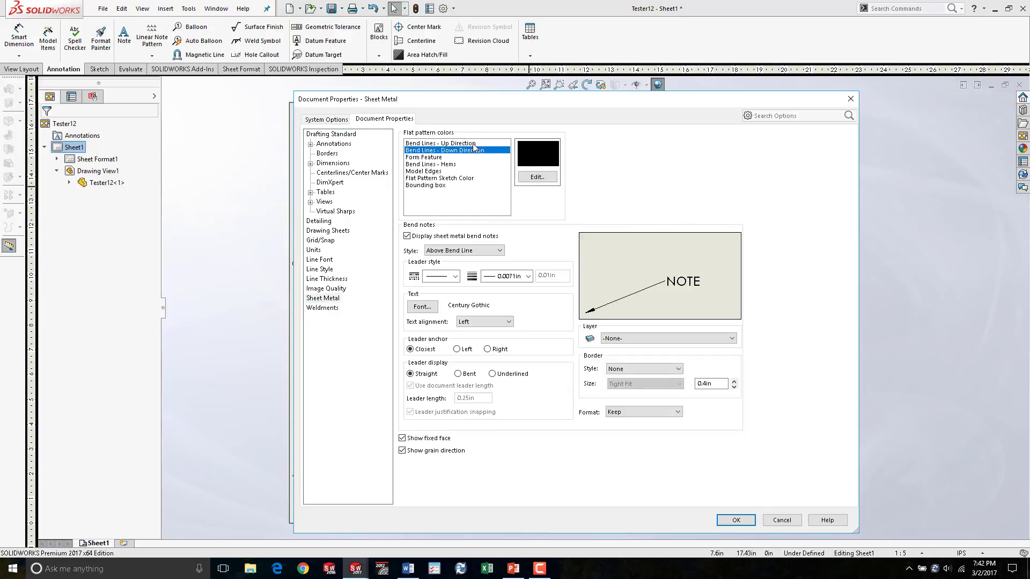
{"action": "left_click", "coordinate": [475, 143]}
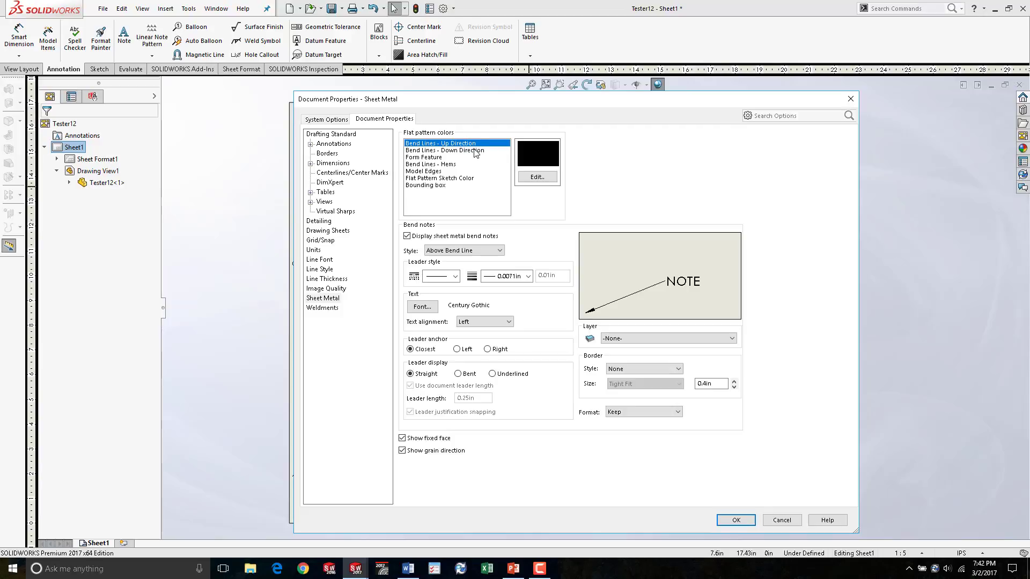
{"action": "left_click", "coordinate": [475, 152]}
{"action": "left_click", "coordinate": [466, 158]}
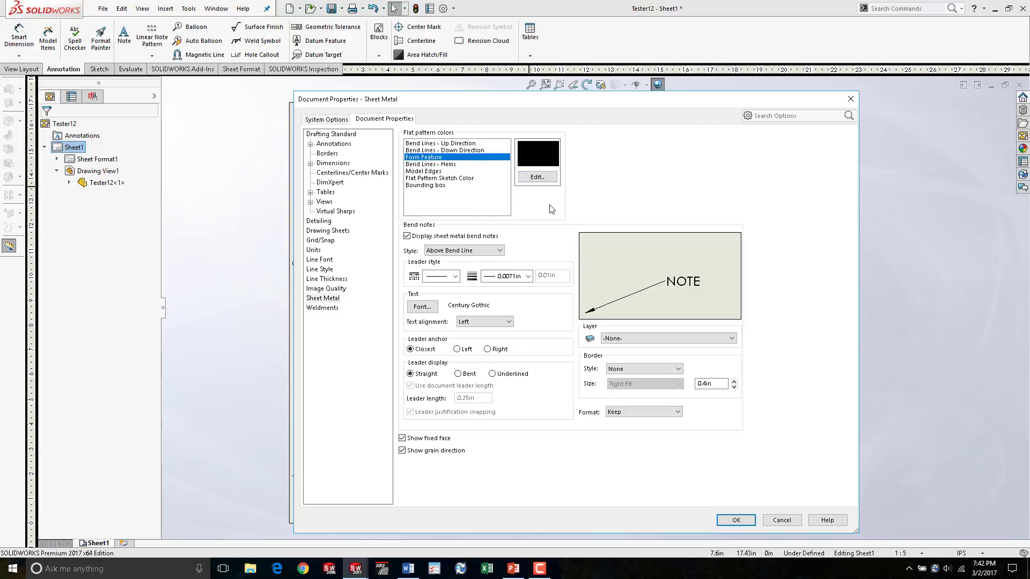
{"action": "left_click", "coordinate": [783, 521]}
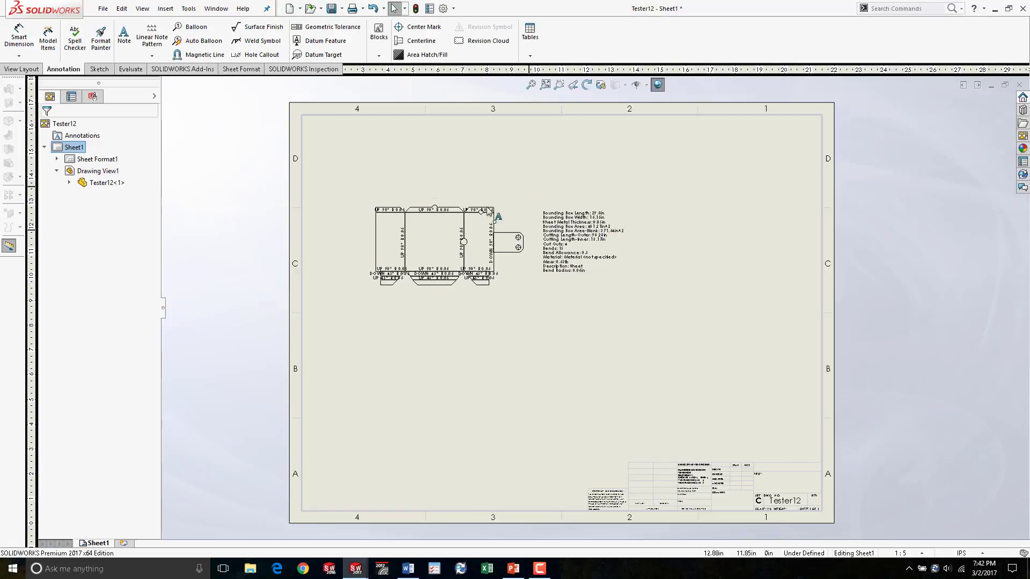
- Turn on the bounding box display in the flat pattern drawing view's properties
{"action": "scroll", "coordinate": [516, 275], "scroll_direction": "down", "scroll_amount": 3}
{"action": "right_click", "coordinate": [599, 208]}
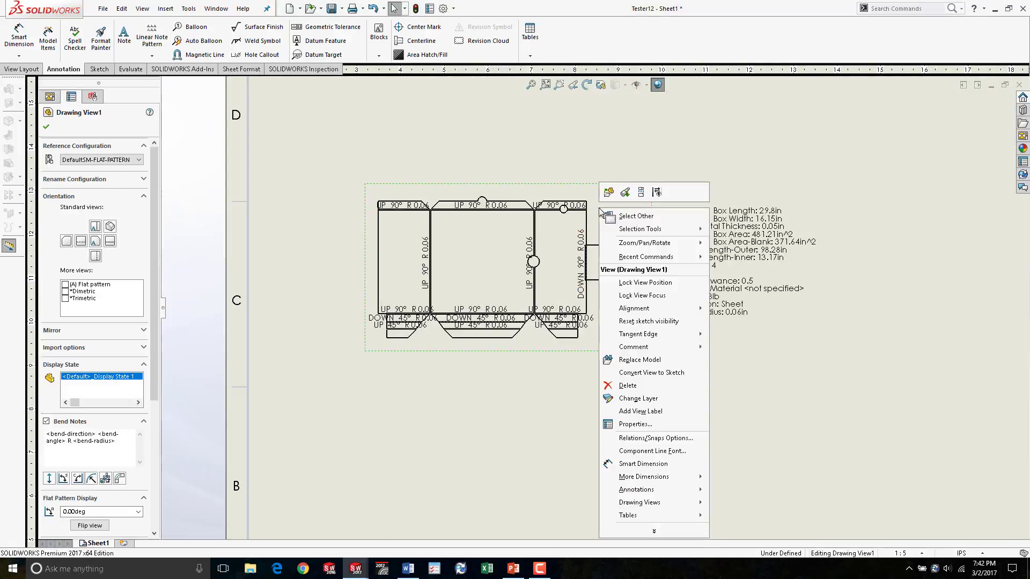
{"action": "left_click", "coordinate": [660, 429]}
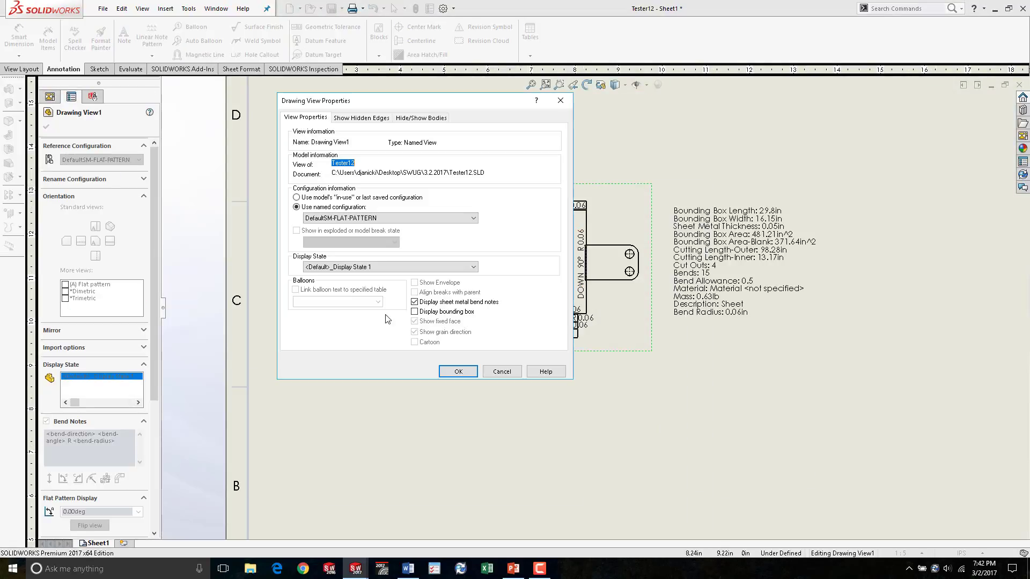
{"action": "left_click", "coordinate": [415, 311]}
{"action": "left_click", "coordinate": [458, 373]}
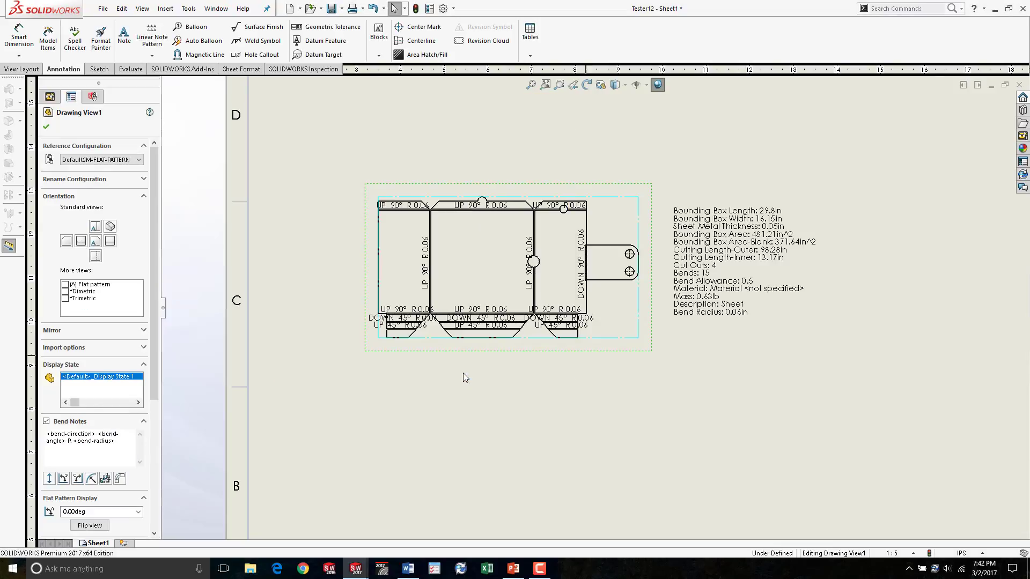
{"action": "left_click", "coordinate": [641, 368]}
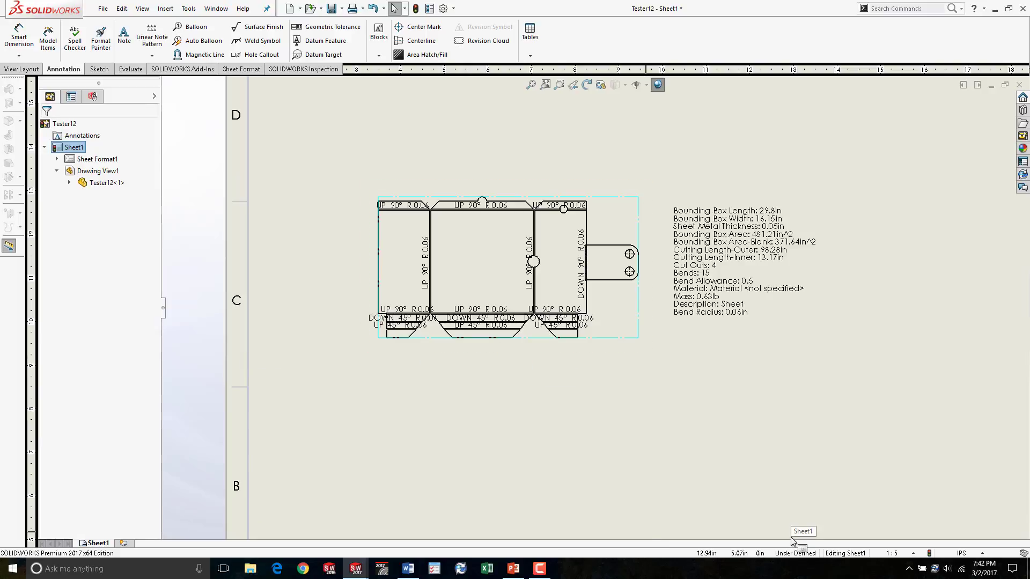
{"action": "key", "text": "ctrl+Tab"}
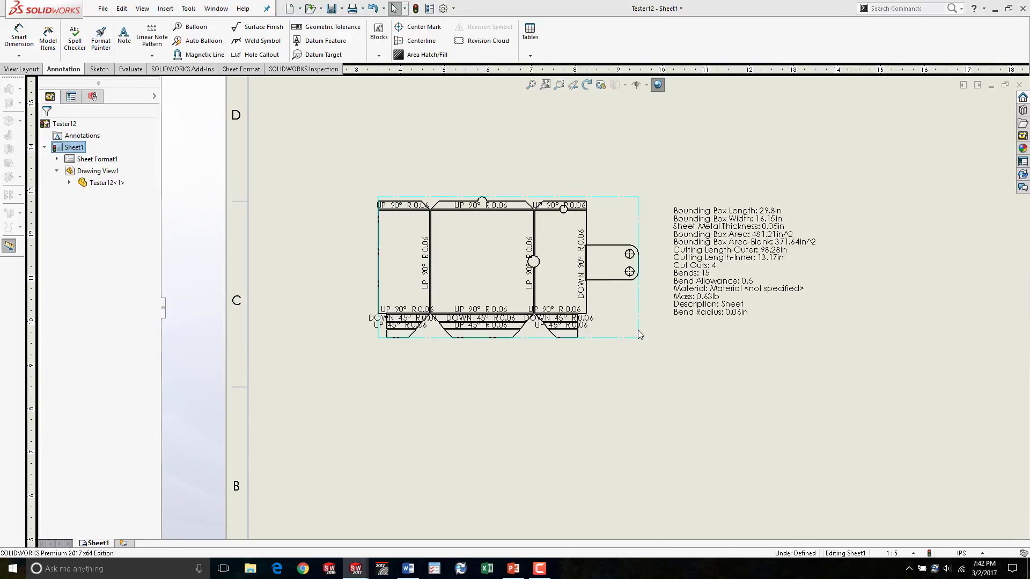
{"action": "key", "text": "ctrl+Tab"}
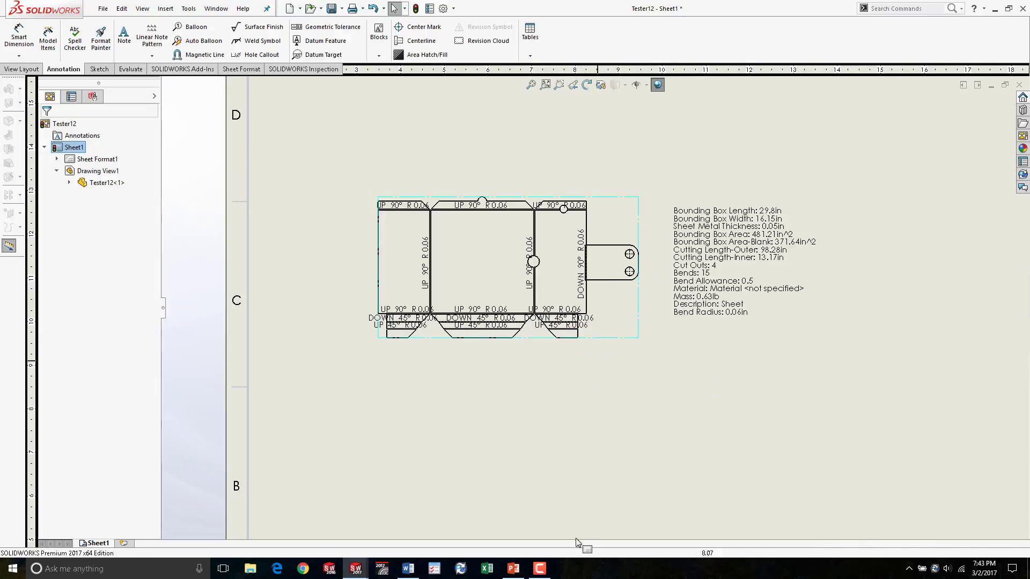
{"action": "key", "text": "alt+Tab"}
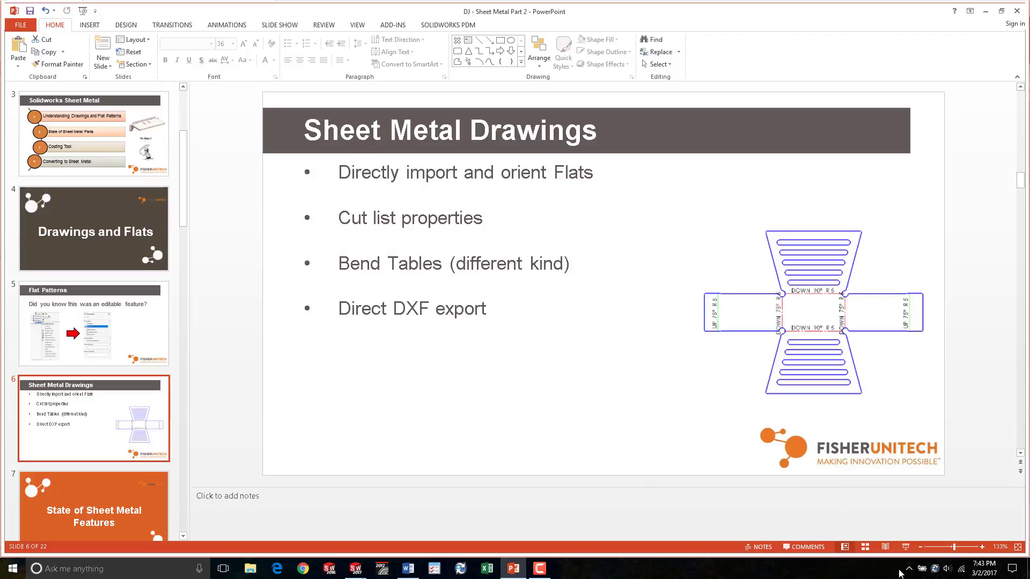
{"action": "left_click", "coordinate": [906, 547]}
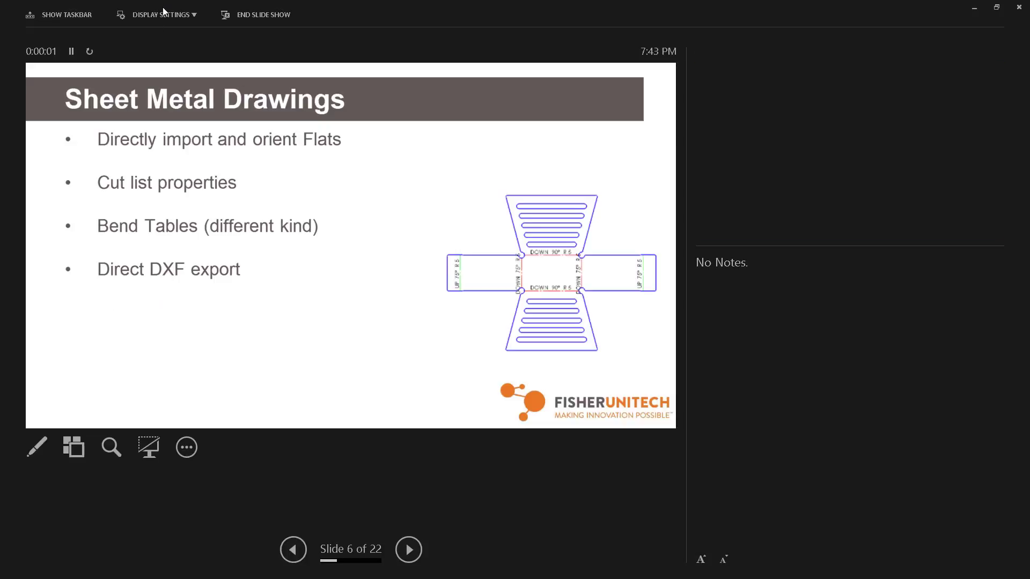
{"action": "left_click", "coordinate": [159, 15]}
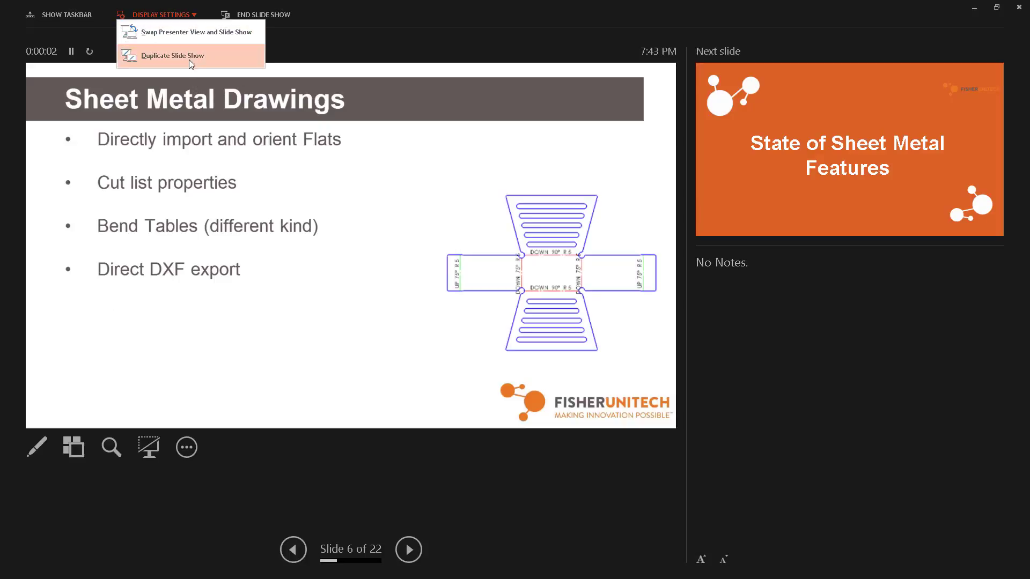
{"action": "left_click", "coordinate": [182, 56]}
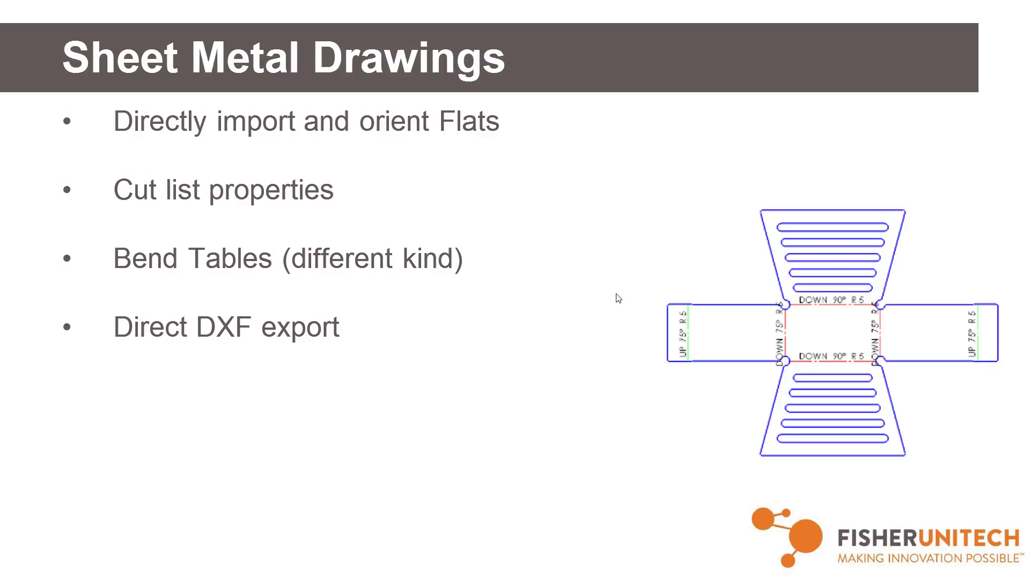
{"action": "key", "text": "Escape"}
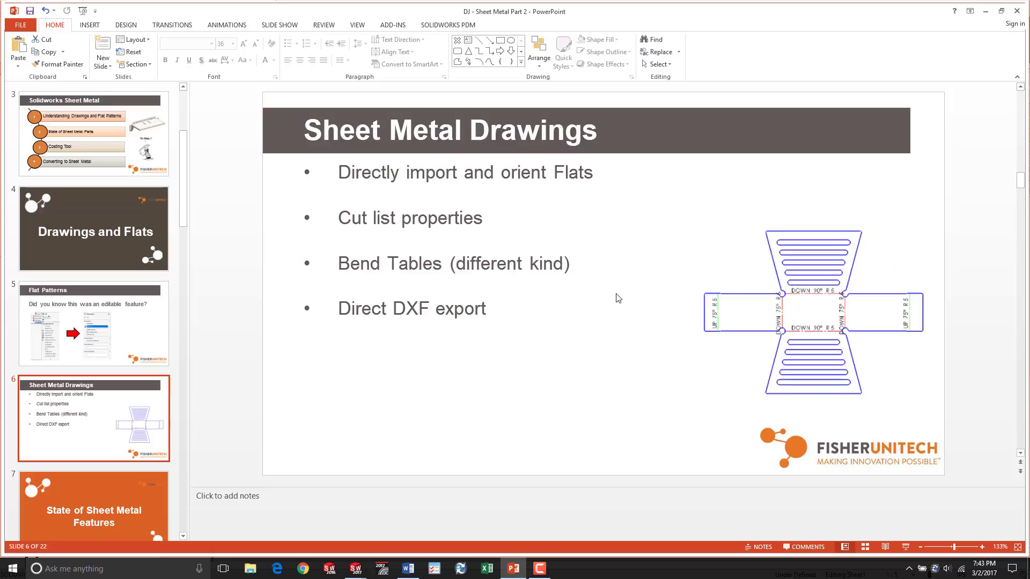
{"action": "key", "text": "alt+Tab"}
- Move the cut list note below the flat pattern view
{"action": "scroll", "coordinate": [758, 254], "scroll_direction": "up", "scroll_amount": 4}
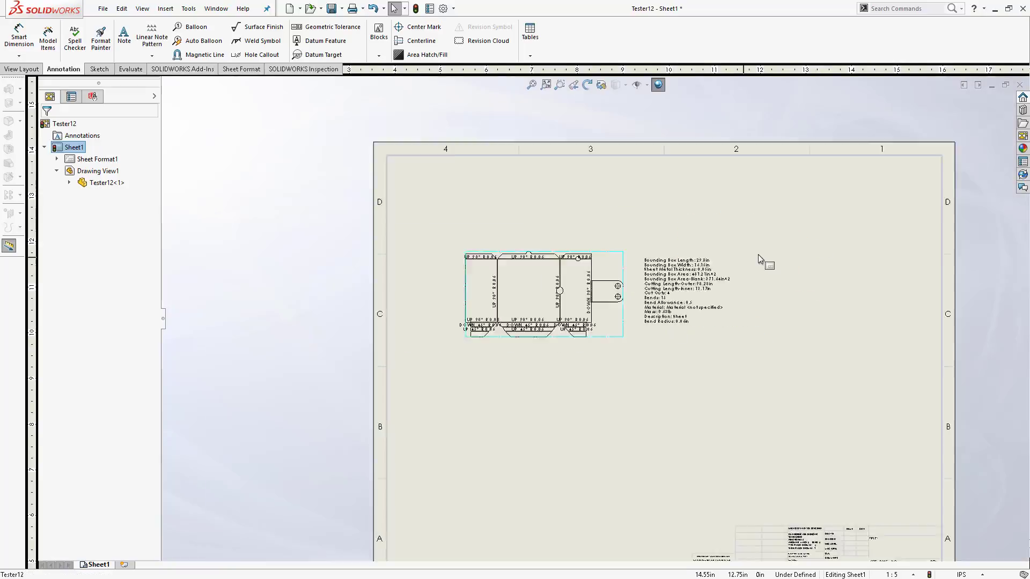
{"action": "left_click_drag", "start_coordinate": [679, 277], "coordinate": [535, 403]}
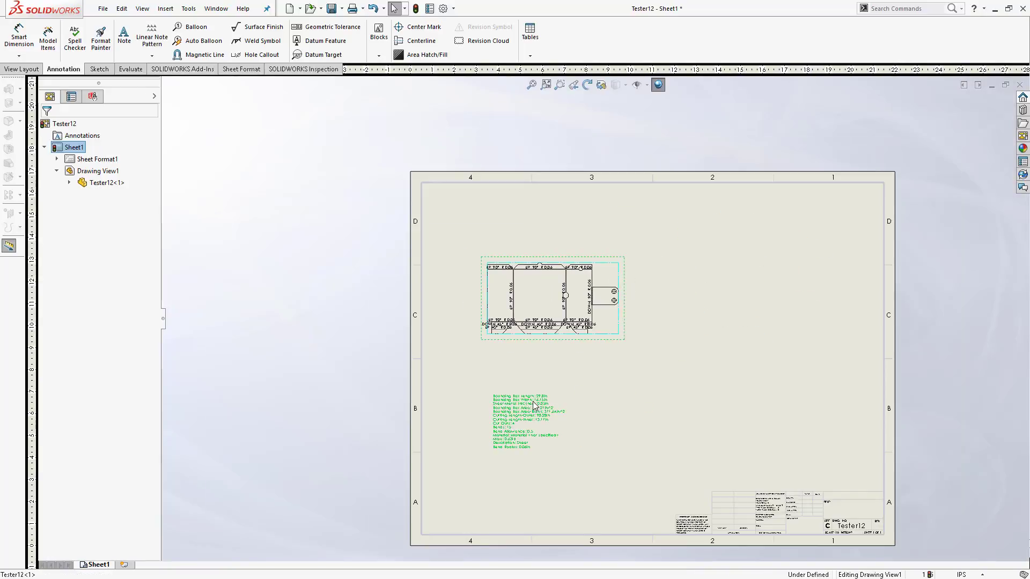
{"action": "left_click", "coordinate": [708, 336]}
- Insert a bend table for the flat pattern view and place it to the right of the view
{"action": "left_click", "coordinate": [532, 56]}
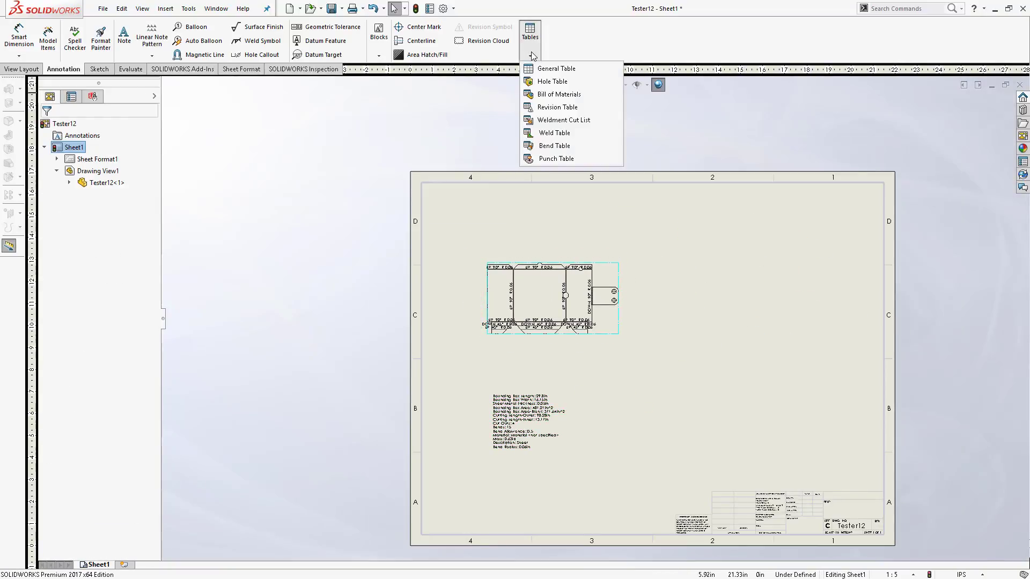
{"action": "left_click", "coordinate": [579, 147]}
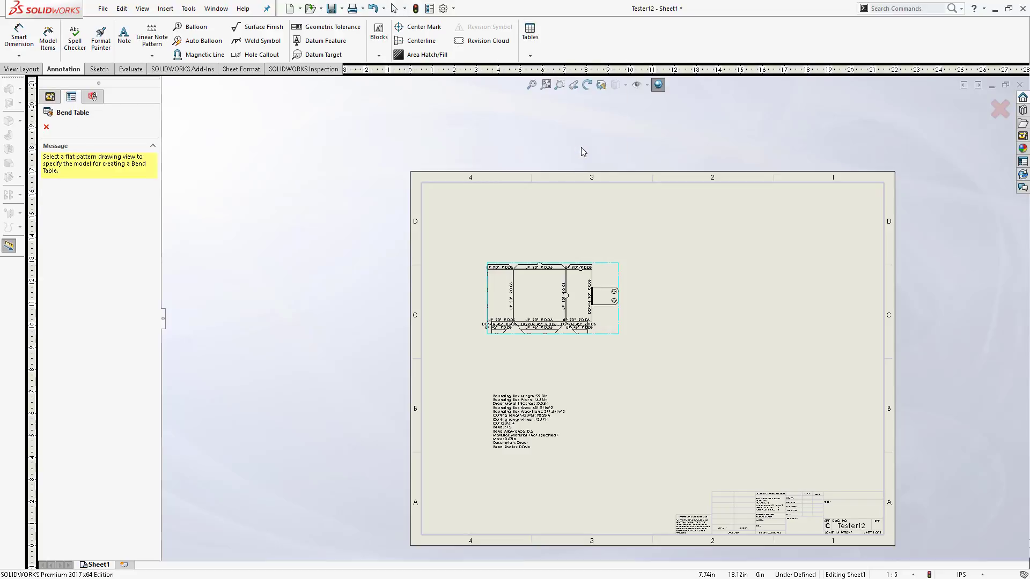
{"action": "left_click", "coordinate": [609, 264]}
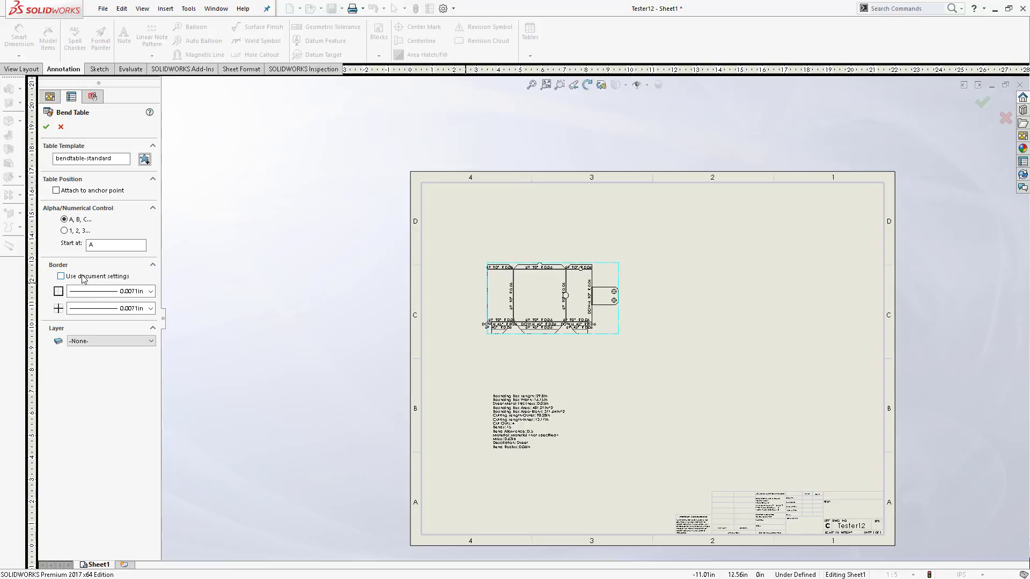
{"action": "left_click", "coordinate": [46, 127]}
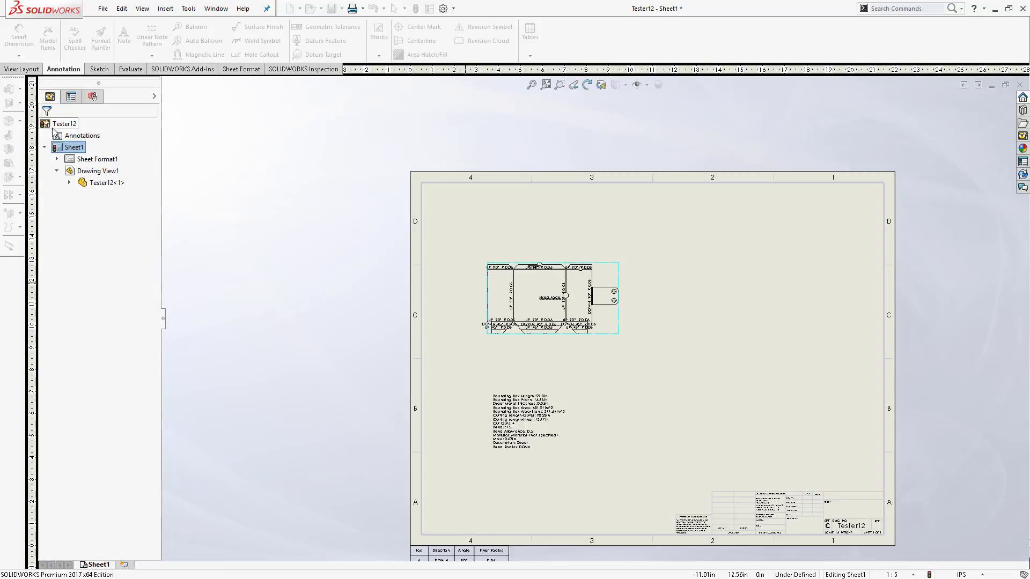
{"action": "left_click", "coordinate": [701, 256]}
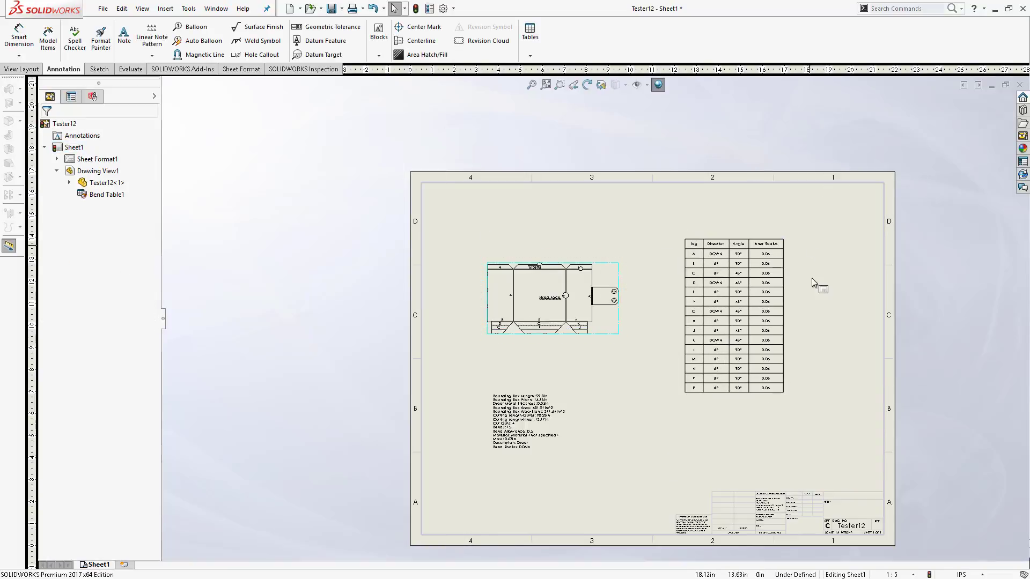
- Swap the Direction and Angle columns in the bend table
{"action": "scroll", "coordinate": [756, 391], "scroll_direction": "down", "scroll_amount": 5}
{"action": "key", "text": "f"}
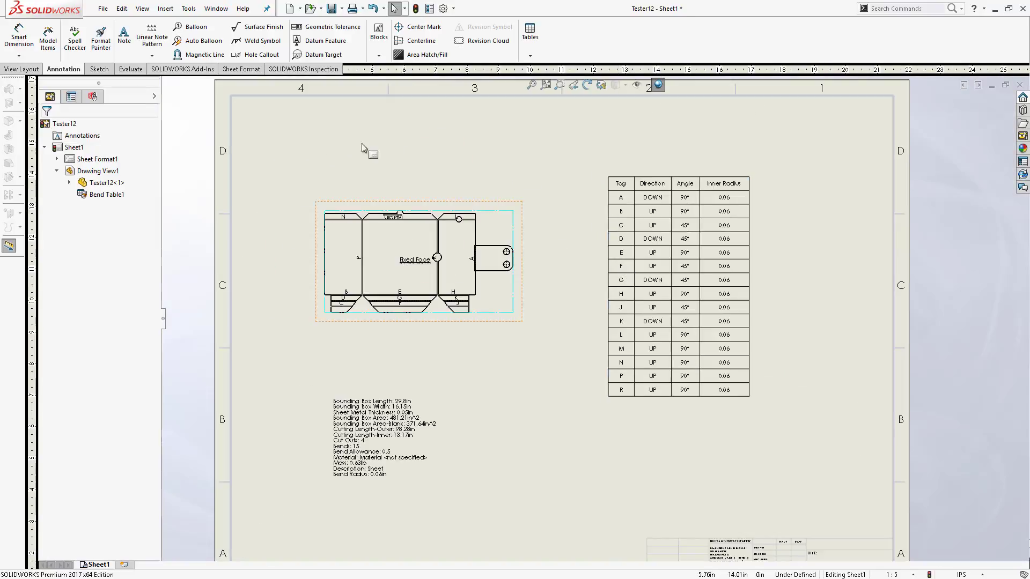
{"action": "left_click", "coordinate": [649, 183]}
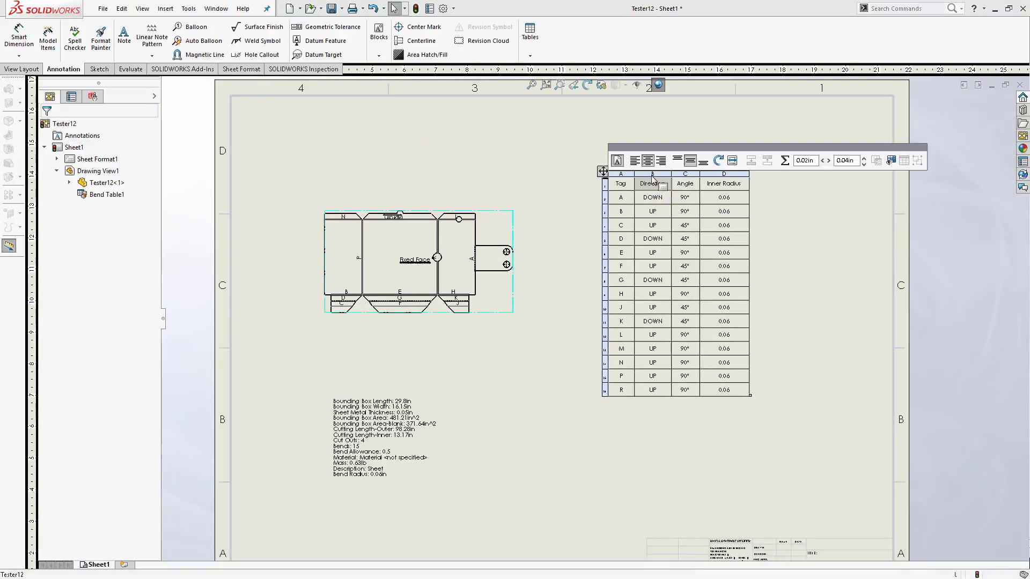
{"action": "left_click_drag", "start_coordinate": [652, 177], "coordinate": [691, 177]}
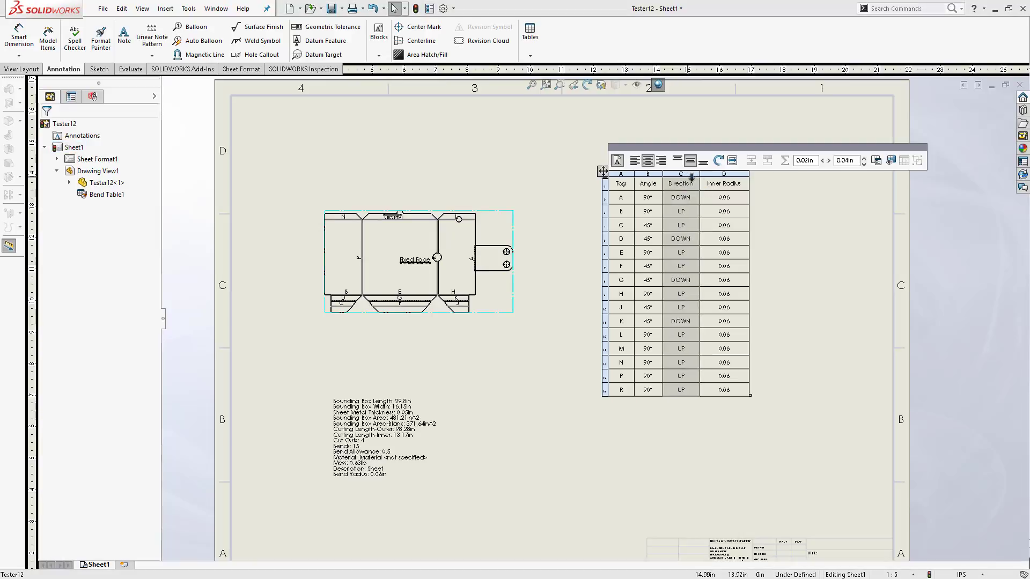
- Add a new column right of Inner Radius in the bend table and set its type to COMPLEMENTARY ANGLE
{"action": "right_click", "coordinate": [705, 175]}
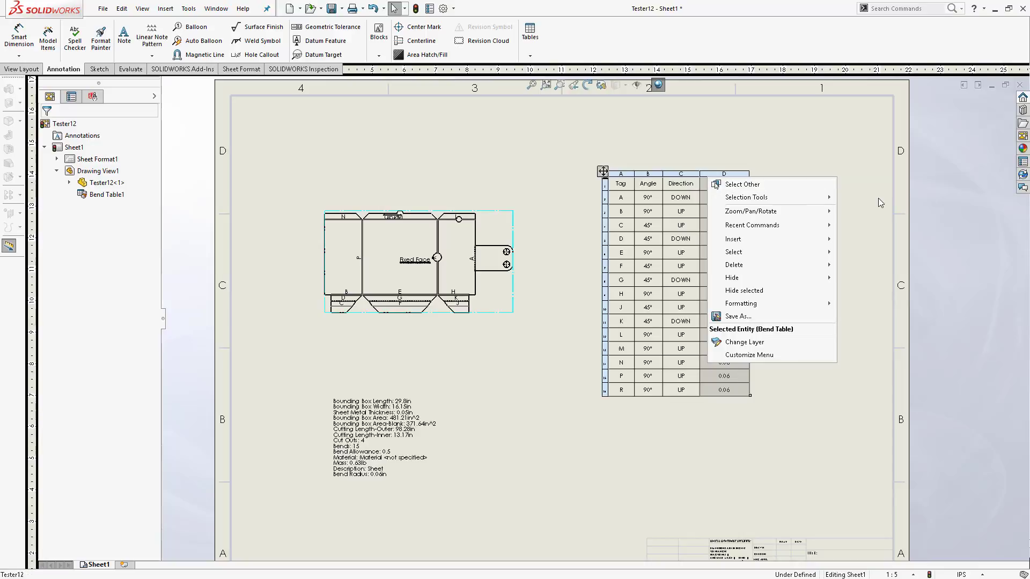
{"action": "mouse_move", "coordinate": [787, 244]}
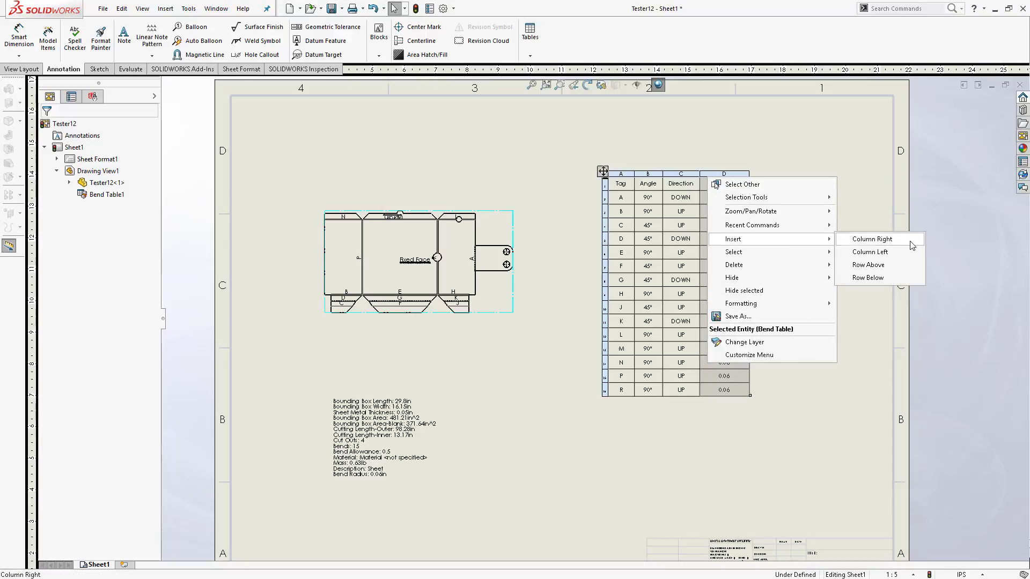
{"action": "left_click", "coordinate": [872, 239]}
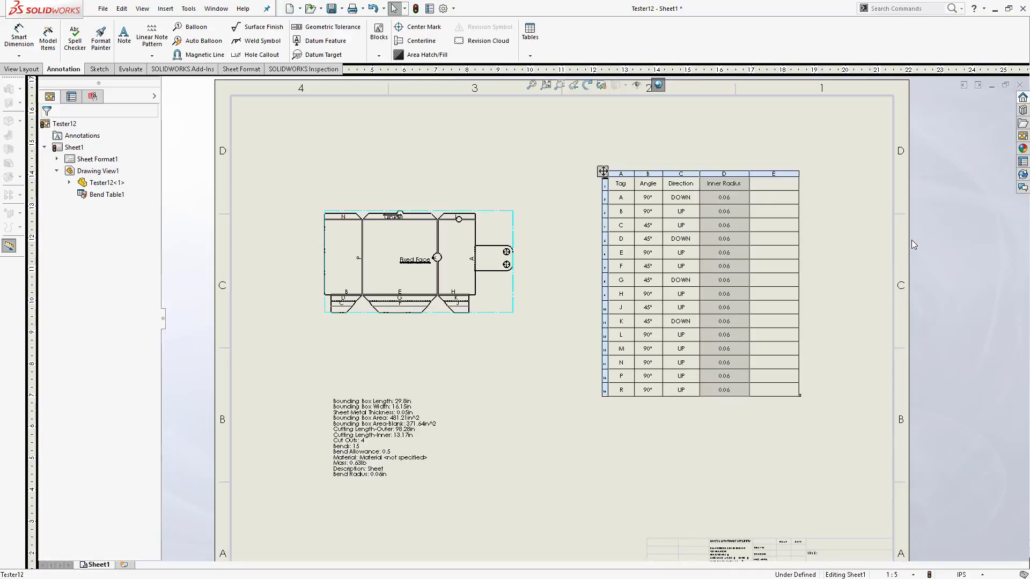
{"action": "double_click", "coordinate": [784, 174]}
{"action": "left_click", "coordinate": [784, 172]}
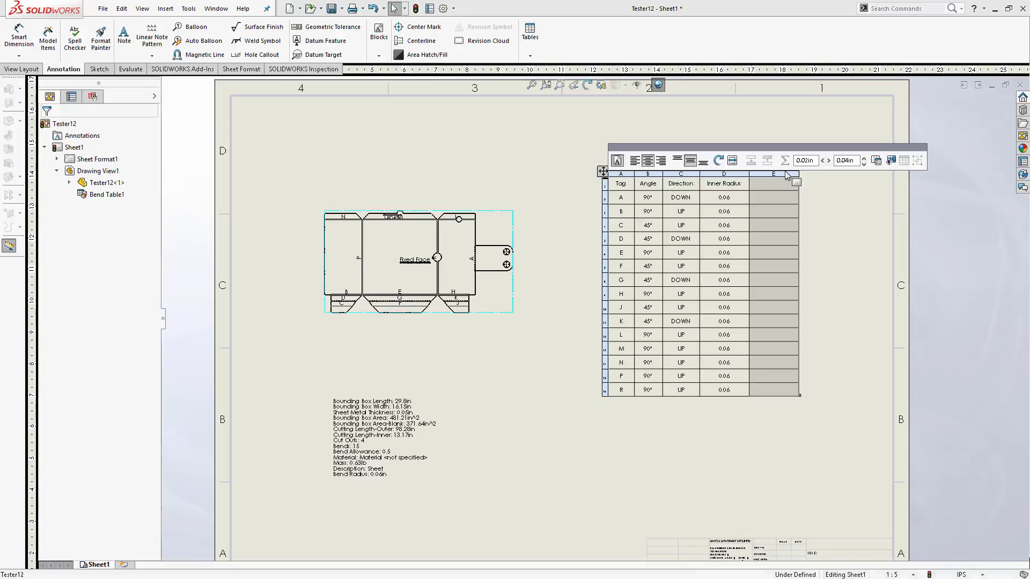
{"action": "left_click", "coordinate": [784, 170]}
{"action": "double_click", "coordinate": [784, 173]}
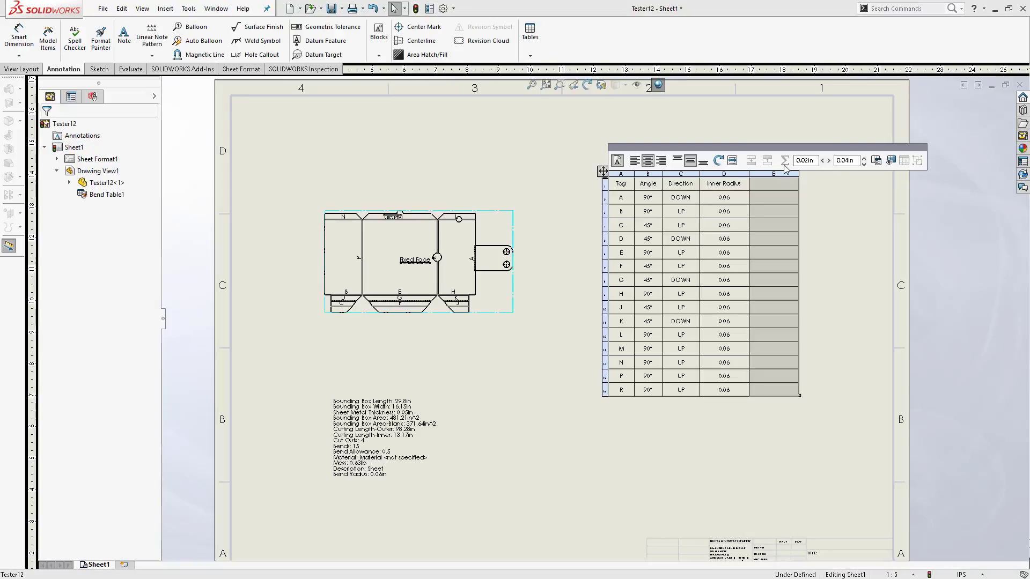
{"action": "double_click", "coordinate": [784, 172]}
{"action": "left_click", "coordinate": [807, 160]}
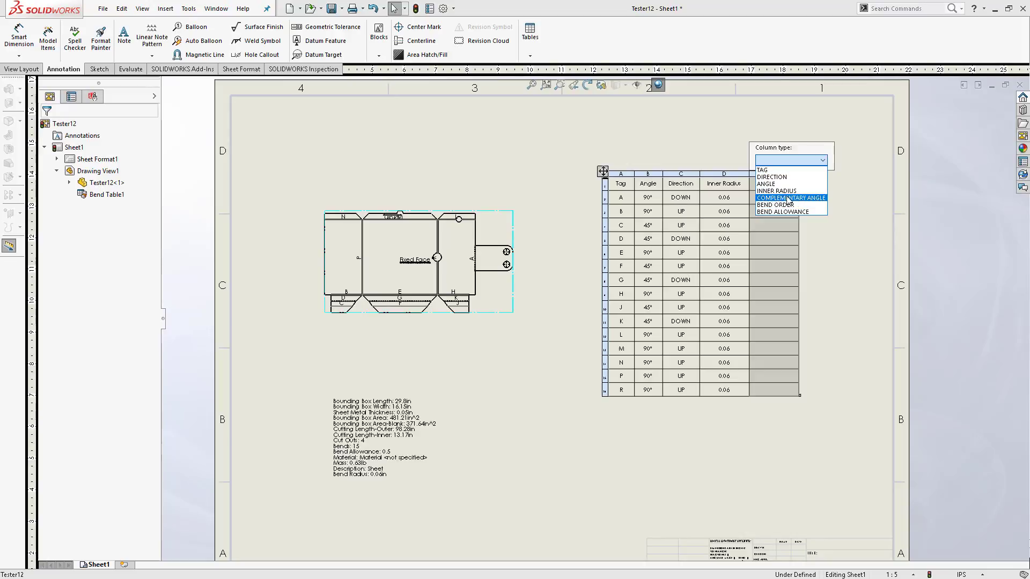
{"action": "left_click", "coordinate": [804, 199]}
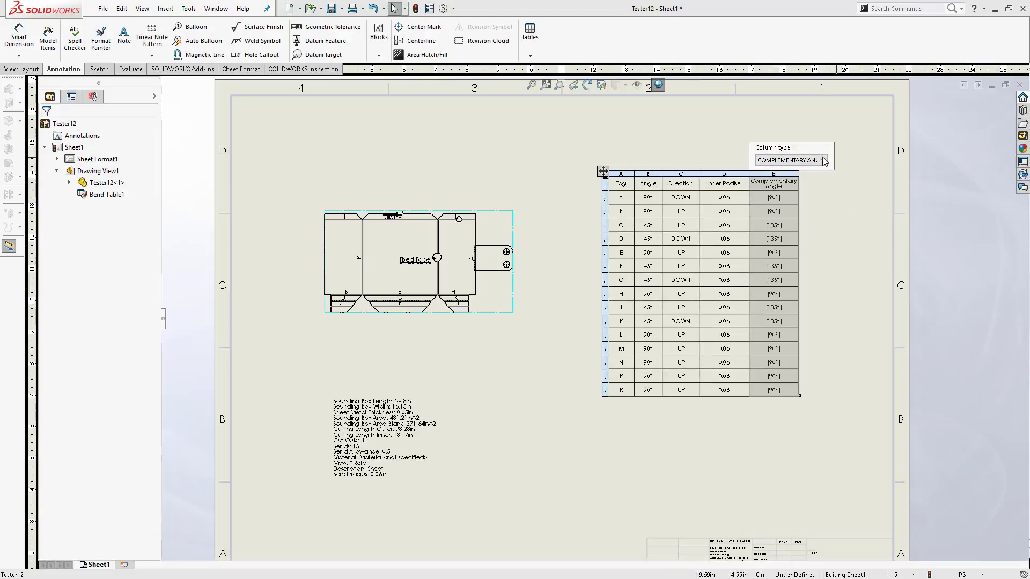
{"action": "left_click", "coordinate": [870, 216]}
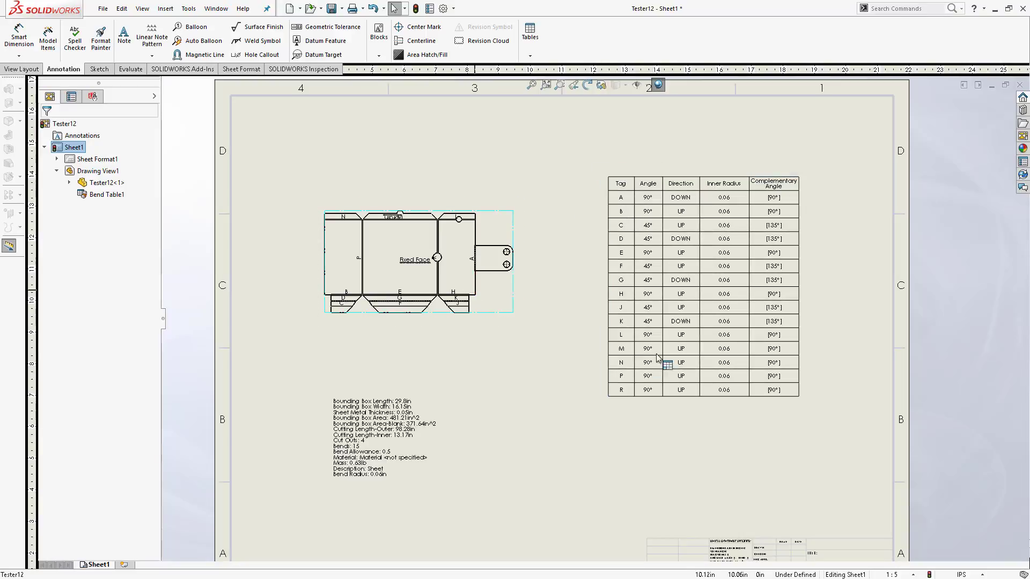
- Reorder the bend table rows, moving row P up to third position and row F down below row L
{"action": "scroll", "coordinate": [429, 274], "scroll_direction": "up", "scroll_amount": 2}
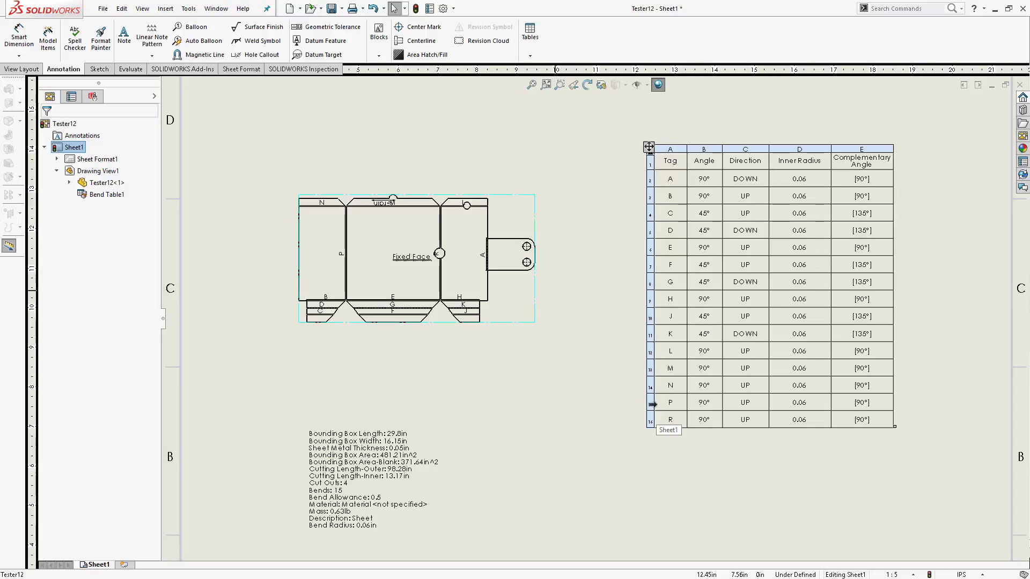
{"action": "left_click", "coordinate": [652, 404]}
{"action": "left_click_drag", "start_coordinate": [653, 394], "coordinate": [667, 213]}
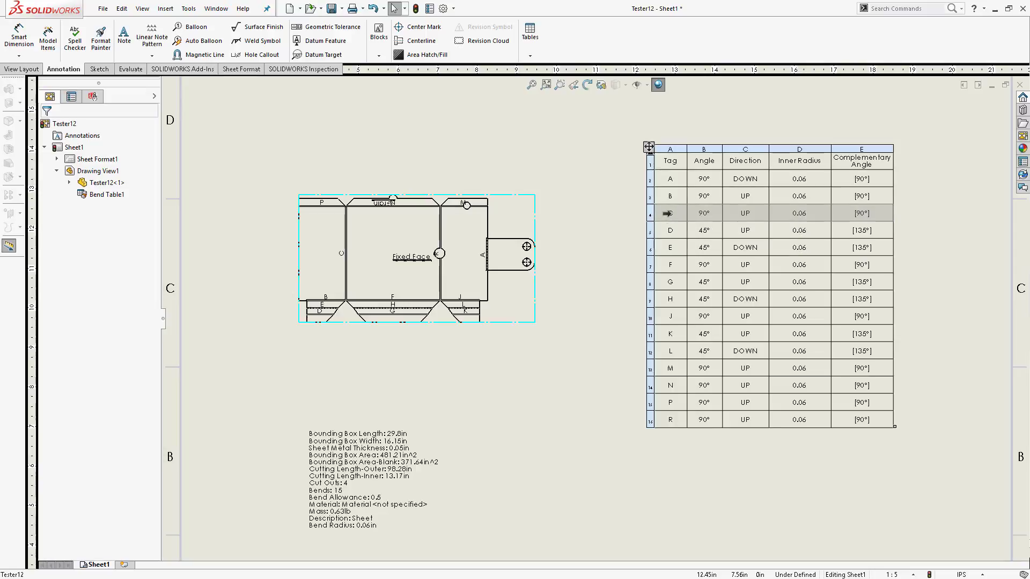
{"action": "scroll", "coordinate": [429, 256], "scroll_direction": "down", "scroll_amount": 3}
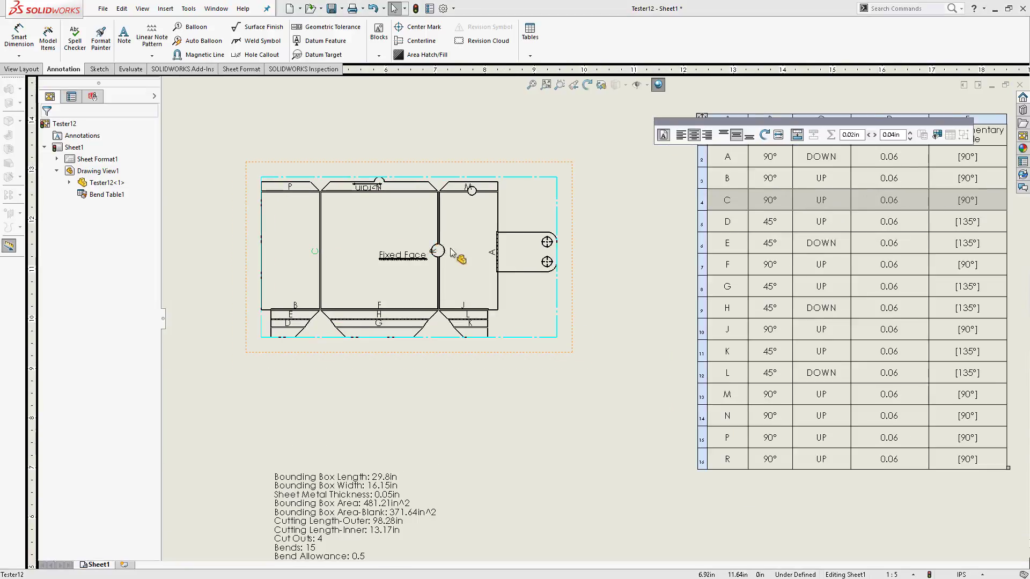
{"action": "scroll", "coordinate": [663, 292], "scroll_direction": "up", "scroll_amount": 1}
{"action": "scroll", "coordinate": [601, 305], "scroll_direction": "up", "scroll_amount": 1}
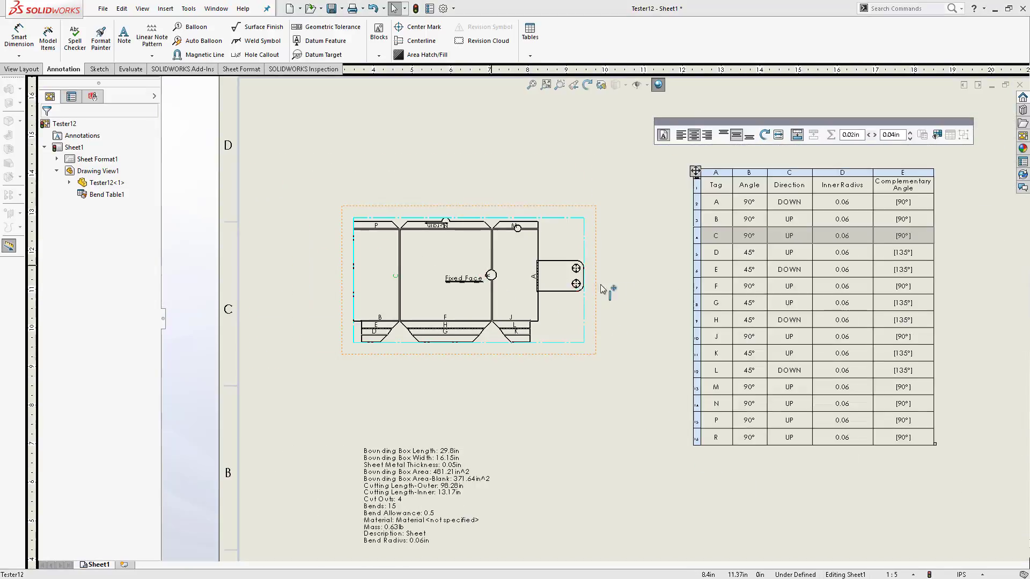
{"action": "mouse_move", "coordinate": [697, 284]}
{"action": "left_mouse_down"}
{"action": "mouse_move", "coordinate": [705, 416]}
{"action": "mouse_move", "coordinate": [722, 376]}
{"action": "left_mouse_up"}
{"action": "left_click", "coordinate": [584, 423]}
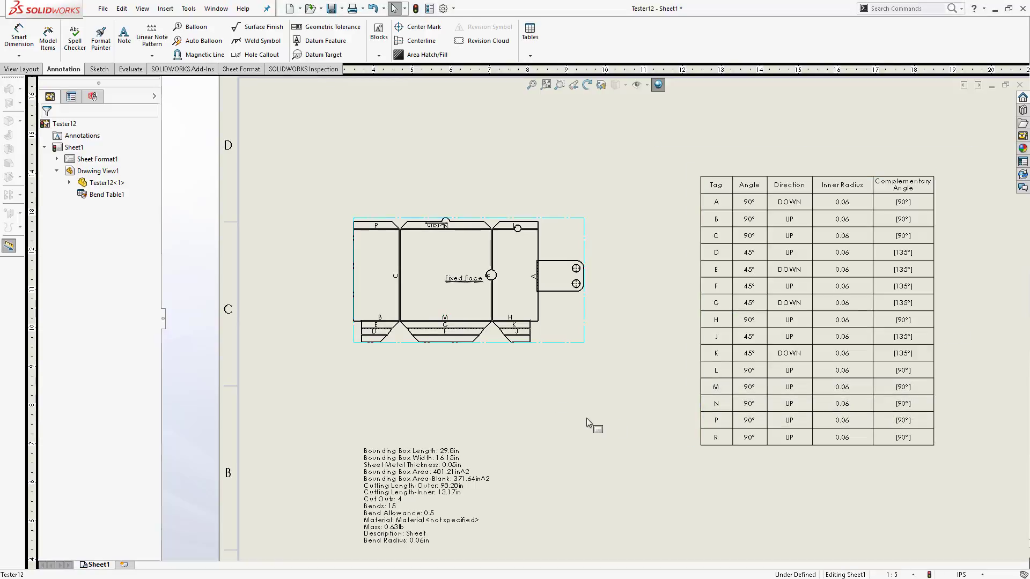
{"action": "key", "text": "alt+Tab"}
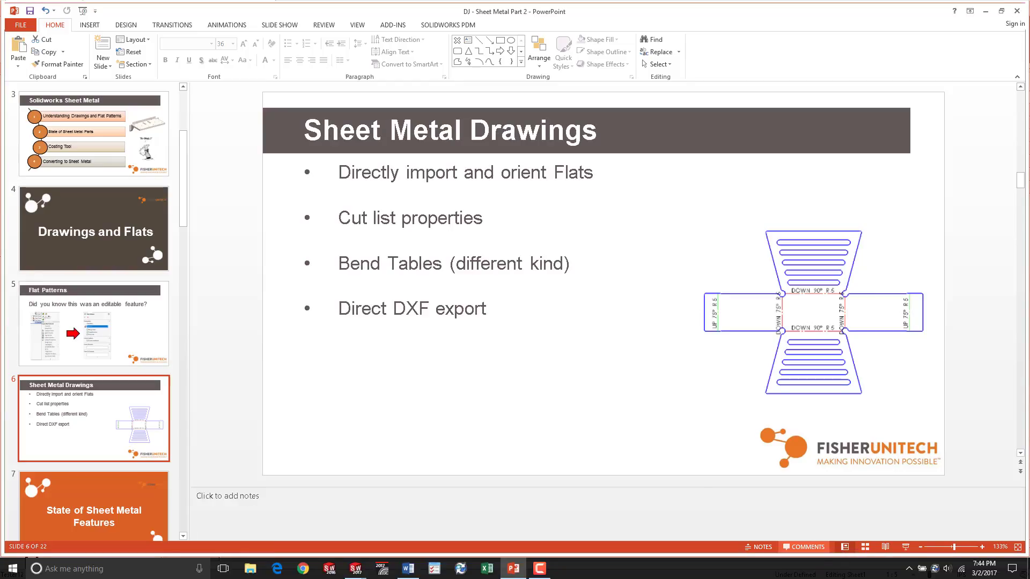
{"action": "left_click", "coordinate": [905, 547]}
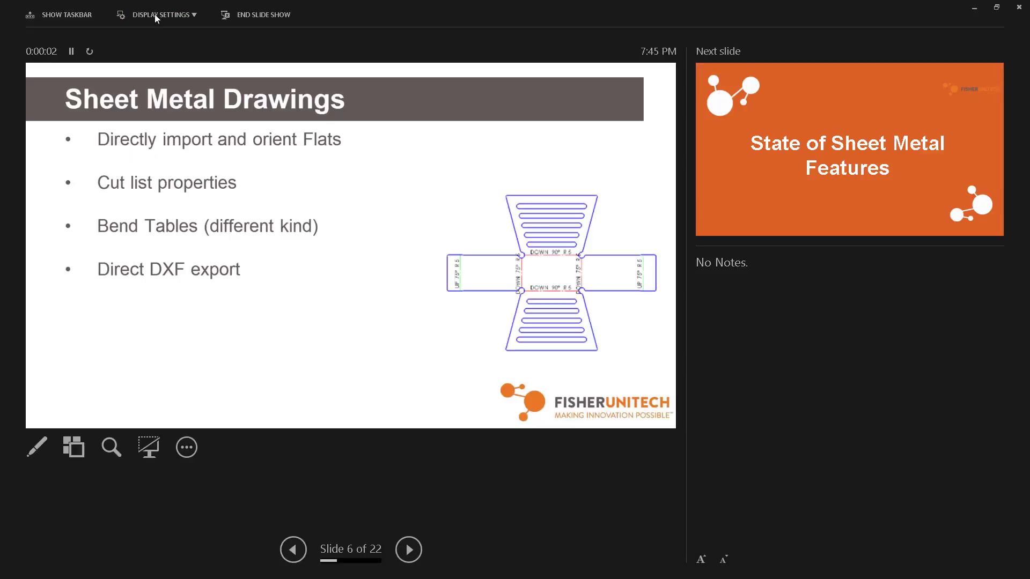
{"action": "left_click", "coordinate": [155, 15]}
{"action": "left_click", "coordinate": [191, 58]}
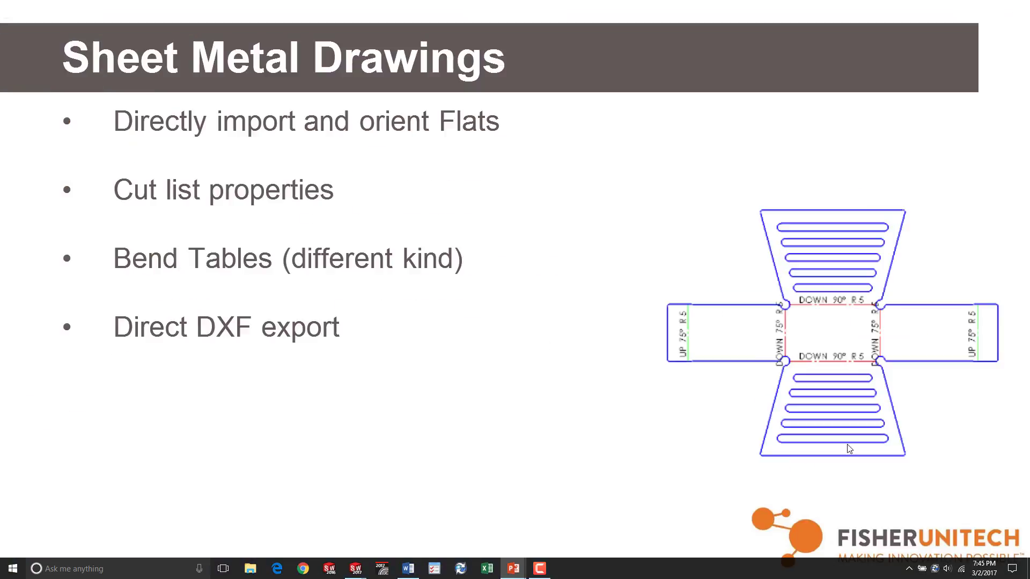
{"action": "left_click", "coordinate": [704, 339]}
{"action": "left_click", "coordinate": [704, 340]}
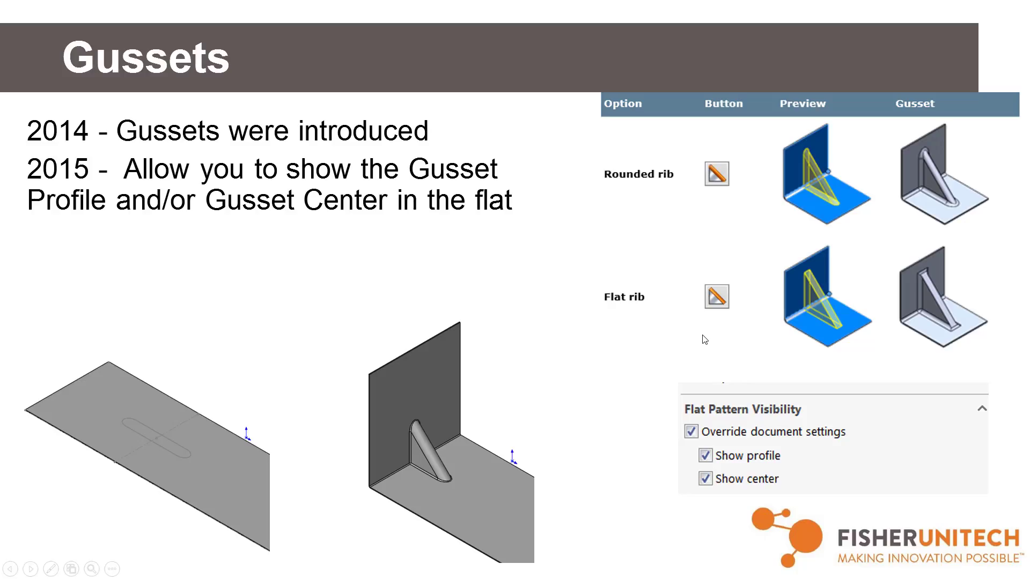
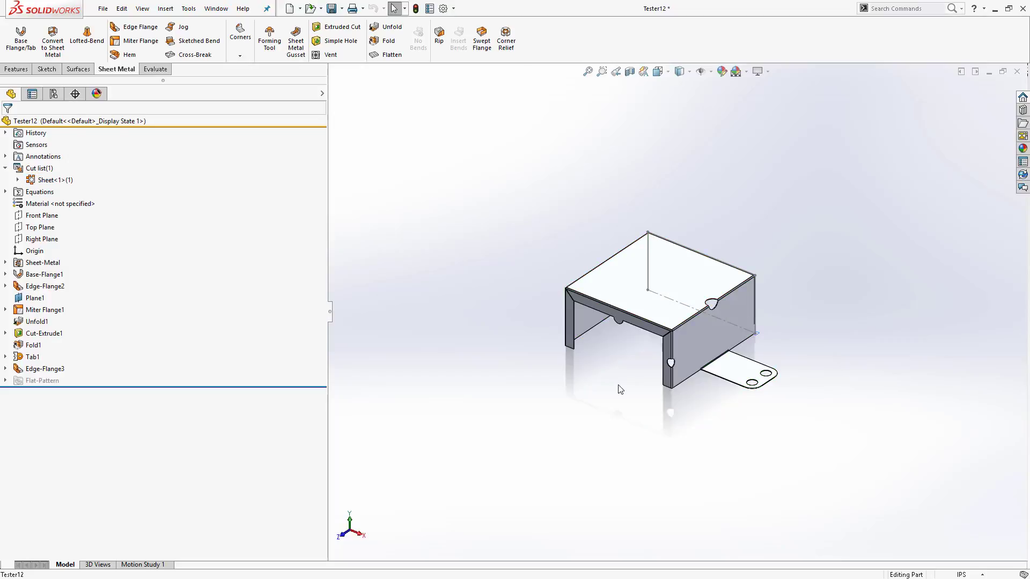
- Start a Sheet Metal Gusset and select the two faces meeting at the front top bend of the box
{"action": "scroll", "coordinate": [692, 370], "scroll_direction": "down", "scroll_amount": 5}
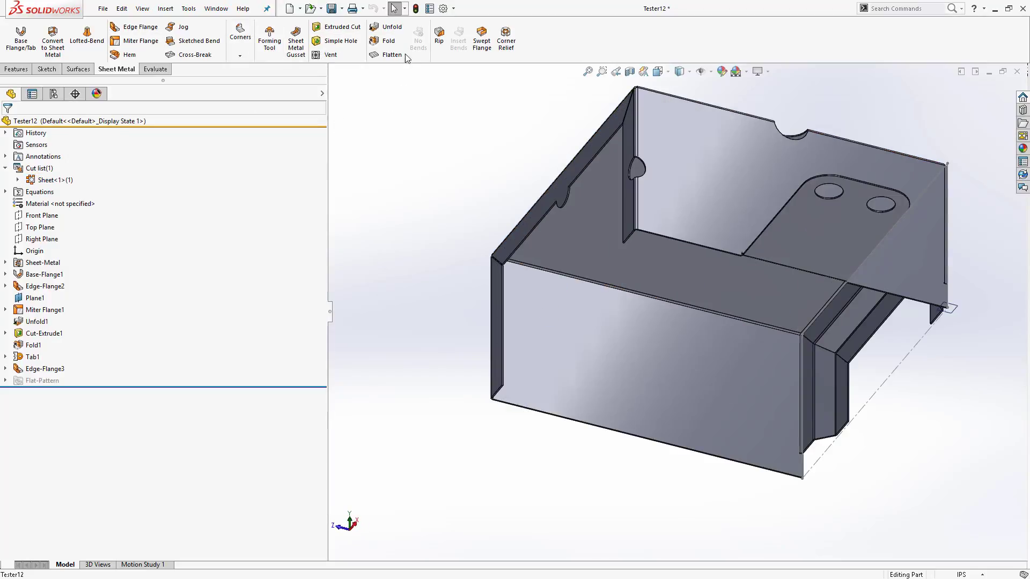
{"action": "left_click", "coordinate": [297, 47]}
{"action": "scroll", "coordinate": [685, 326], "scroll_direction": "down", "scroll_amount": 2}
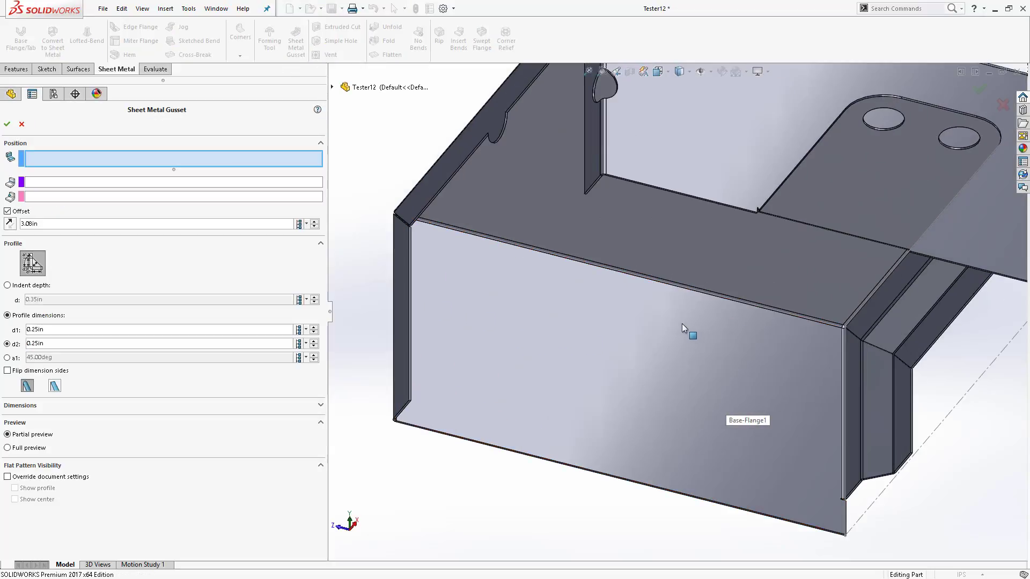
{"action": "scroll", "coordinate": [685, 326], "scroll_direction": "down", "scroll_amount": 1}
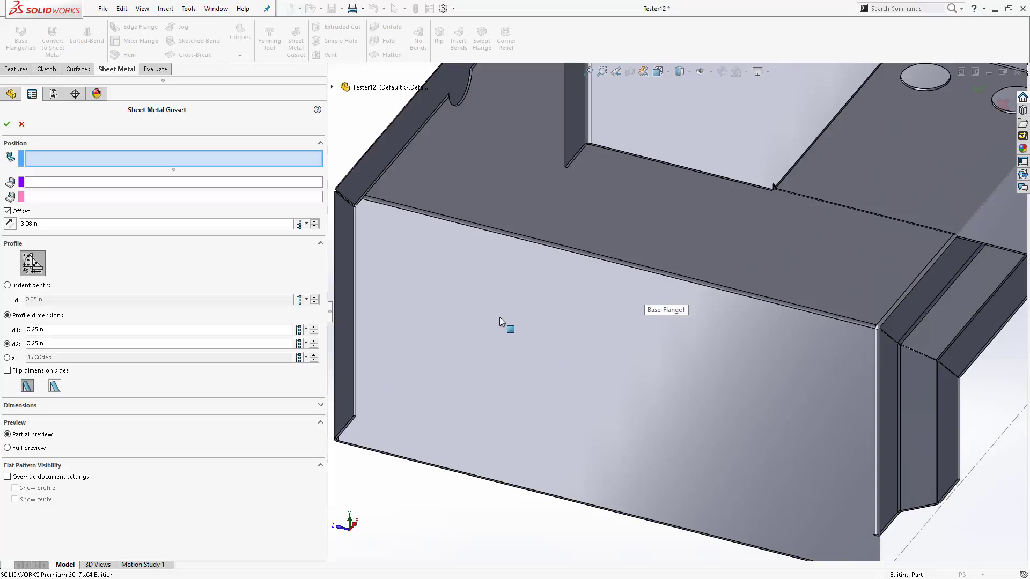
{"action": "left_click", "coordinate": [519, 298]}
{"action": "left_click", "coordinate": [539, 191]}
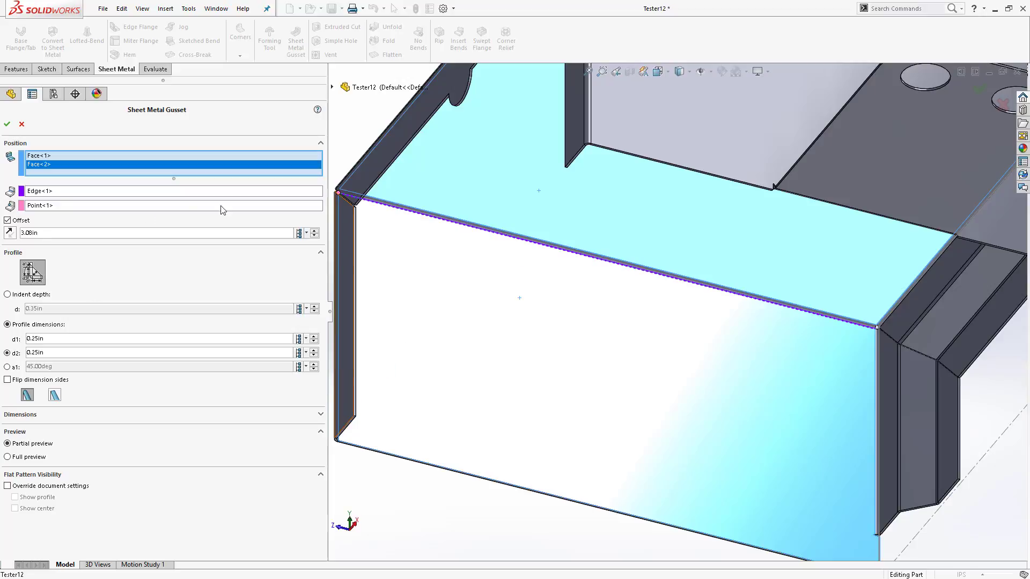
- Set the gusset offset to 6 in, switch the profile to indent depth, and confirm the gusset
{"action": "left_click", "coordinate": [55, 192]}
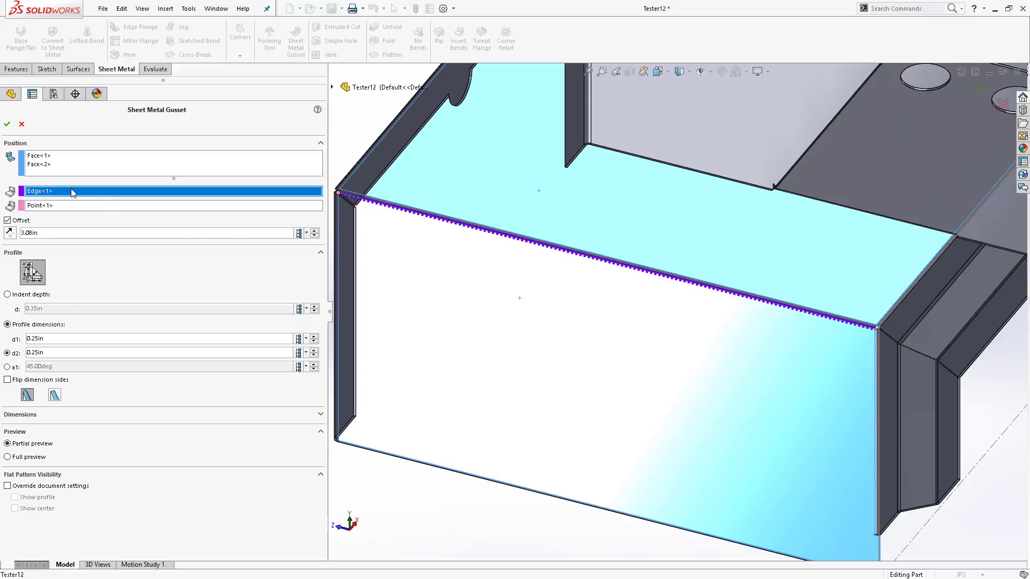
{"action": "left_click", "coordinate": [54, 206]}
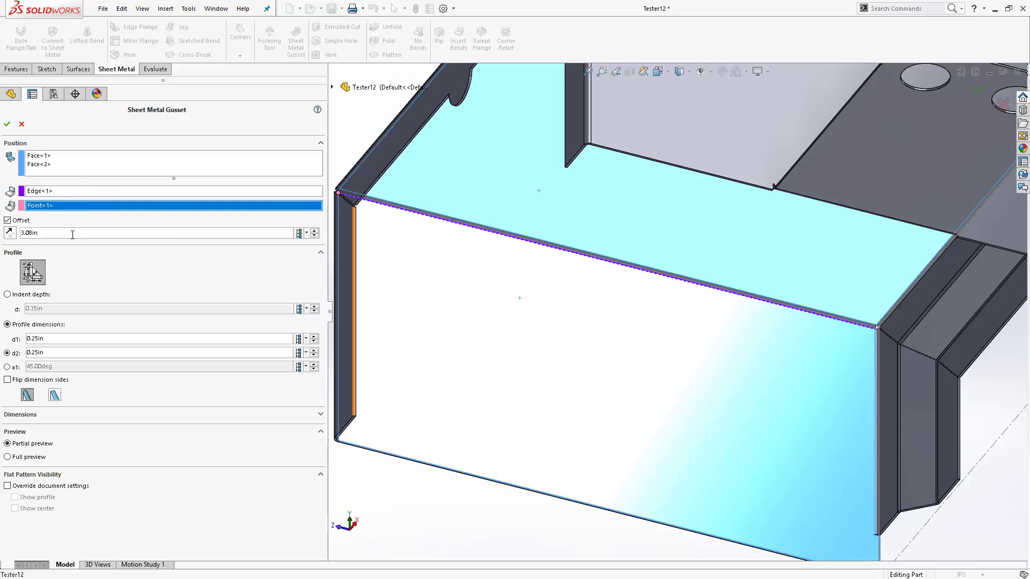
{"action": "left_click_drag", "start_coordinate": [73, 235], "coordinate": [1, 227]}
{"action": "type", "text": "6"}
{"action": "key", "text": "Return"}
{"action": "left_click", "coordinate": [189, 293]}
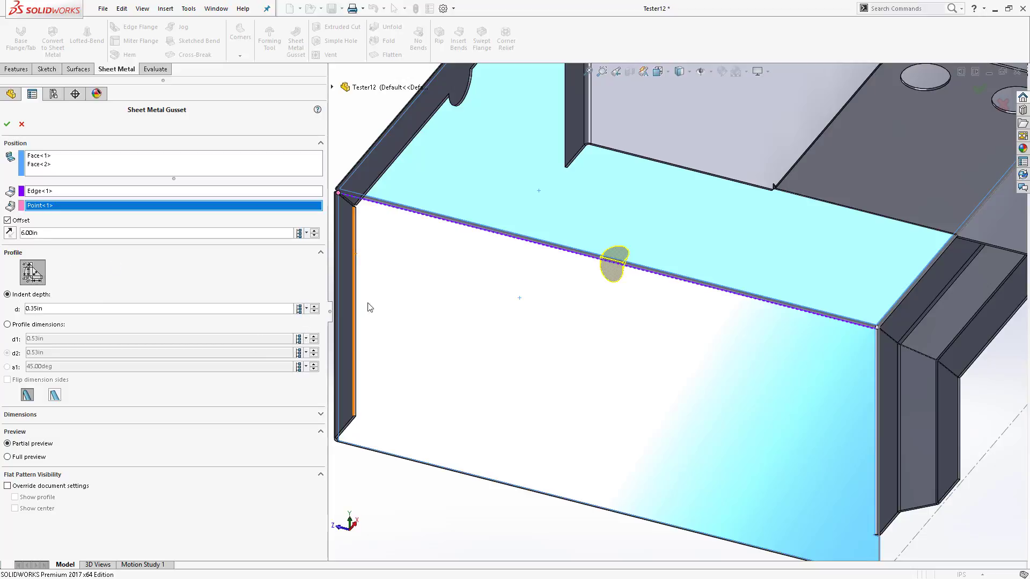
{"action": "left_click", "coordinate": [320, 415]}
{"action": "scroll", "coordinate": [154, 421], "scroll_direction": "down", "scroll_amount": 3}
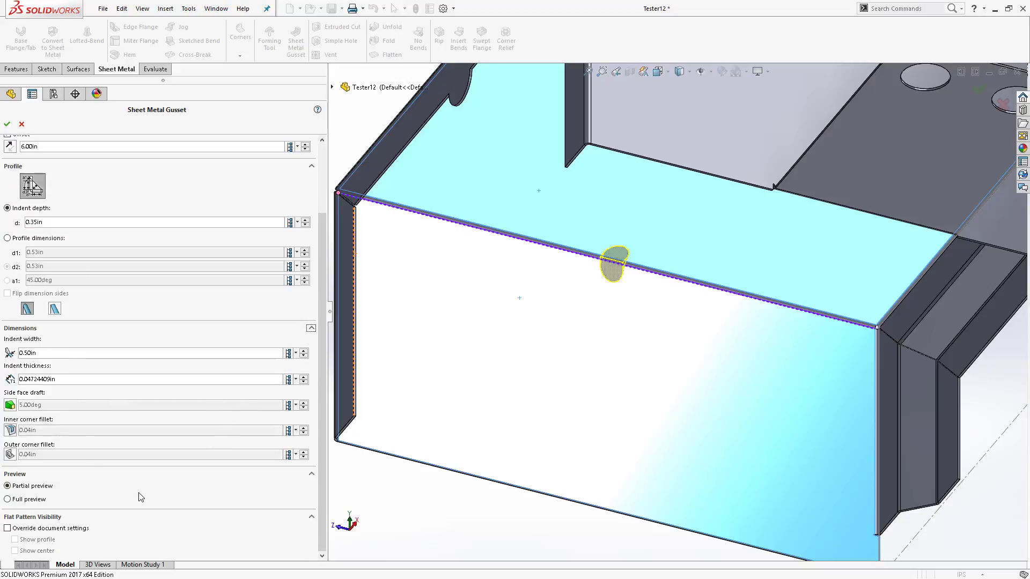
{"action": "scroll", "coordinate": [161, 352], "scroll_direction": "up", "scroll_amount": 3}
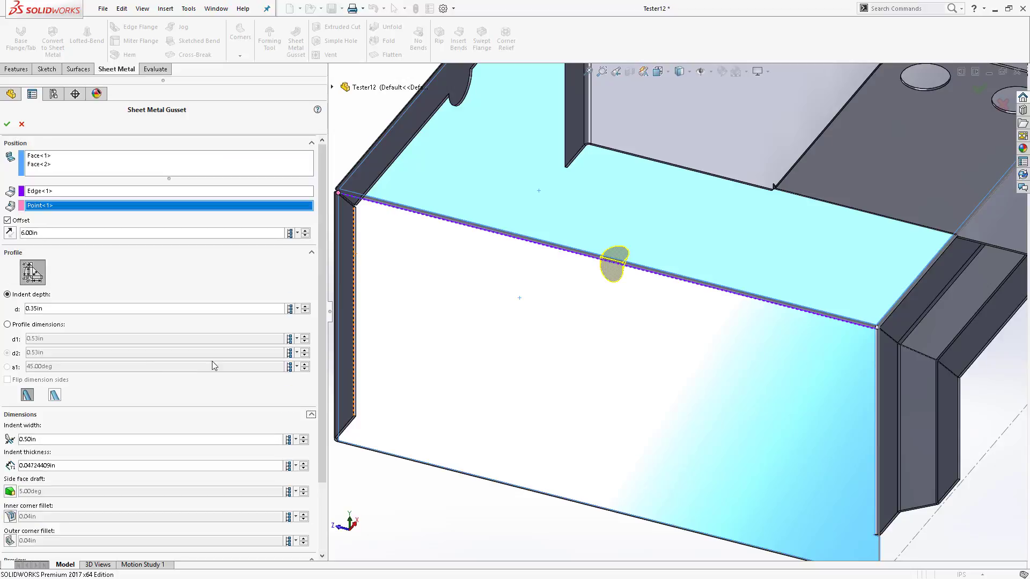
{"action": "left_click", "coordinate": [7, 125]}
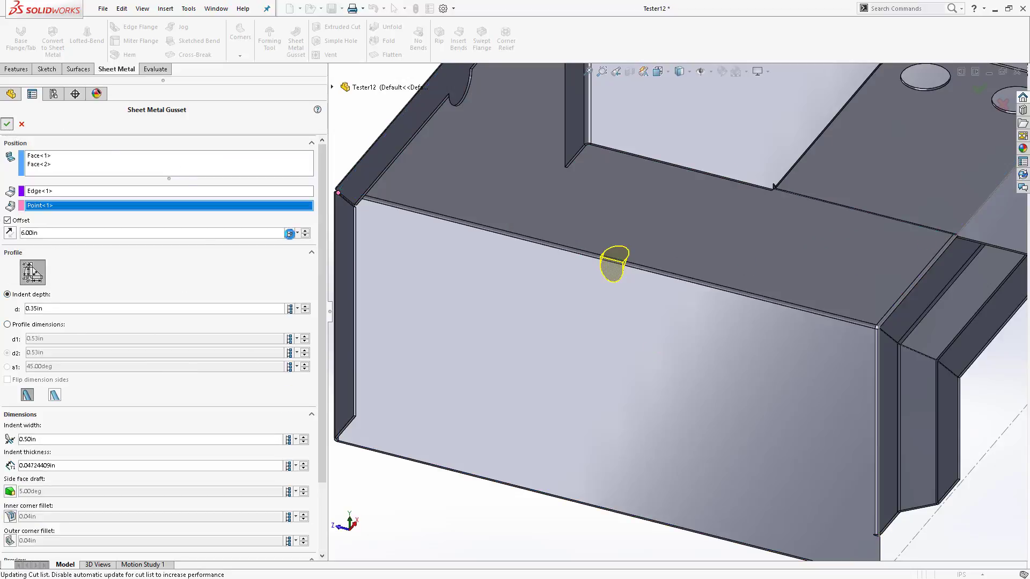
- Flatten the sheet-metal part
{"action": "scroll", "coordinate": [607, 271], "scroll_direction": "down", "scroll_amount": 2}
{"action": "scroll", "coordinate": [548, 252], "scroll_direction": "up", "scroll_amount": 4}
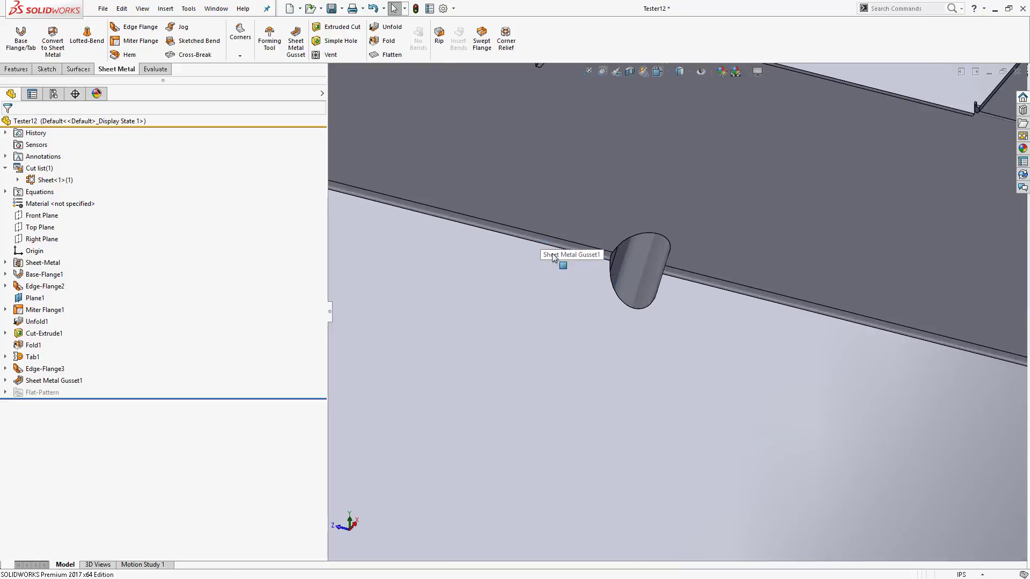
{"action": "mouse_move", "coordinate": [556, 248]}
{"action": "middle_mouse_down"}
{"action": "mouse_move", "coordinate": [693, 407]}
{"action": "mouse_move", "coordinate": [510, 207]}
{"action": "mouse_move", "coordinate": [561, 254]}
{"action": "mouse_move", "coordinate": [541, 236]}
{"action": "middle_mouse_up"}
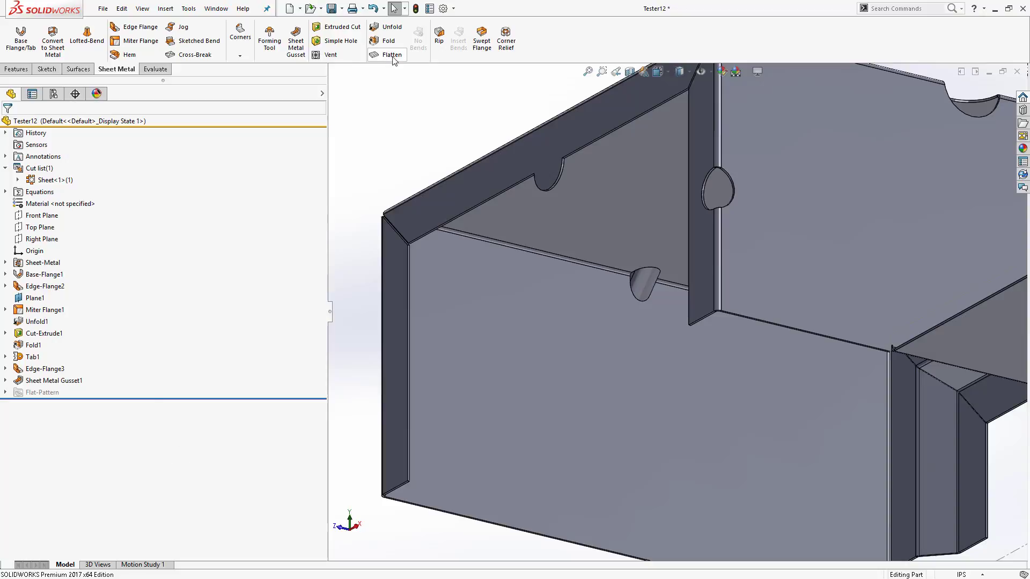
{"action": "left_click", "coordinate": [390, 54]}
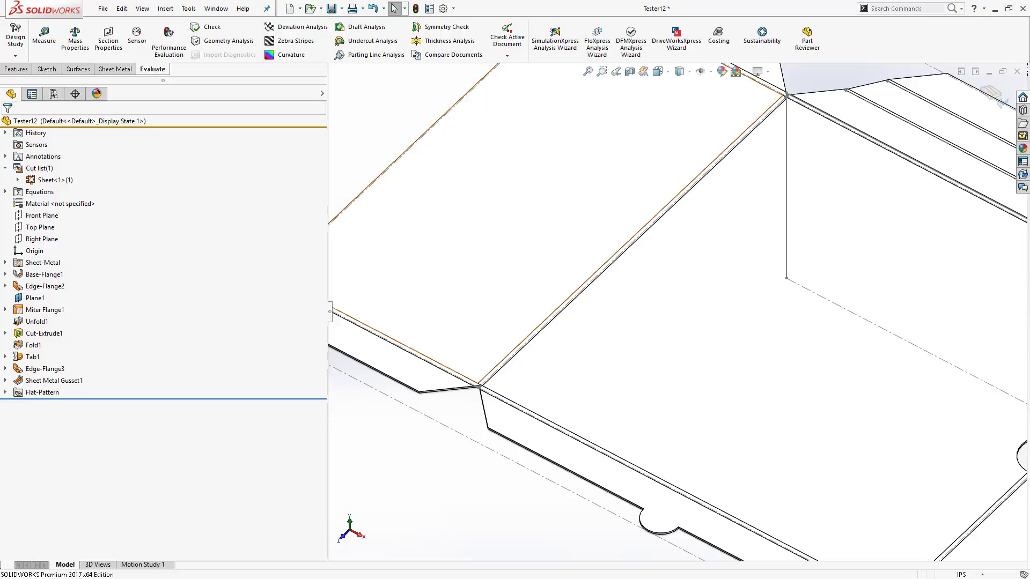
- In the Sheet Metal document properties, enable showing sheet metal gusset profiles and centers when flattened
{"action": "mouse_move", "coordinate": [52, 384]}
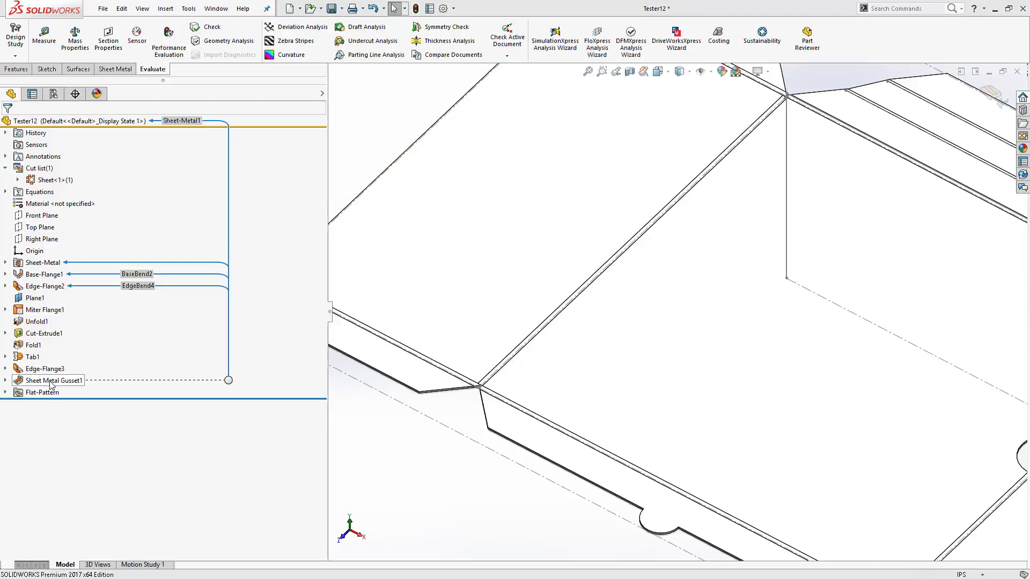
{"action": "left_click", "coordinate": [453, 8]}
{"action": "left_click", "coordinate": [464, 23]}
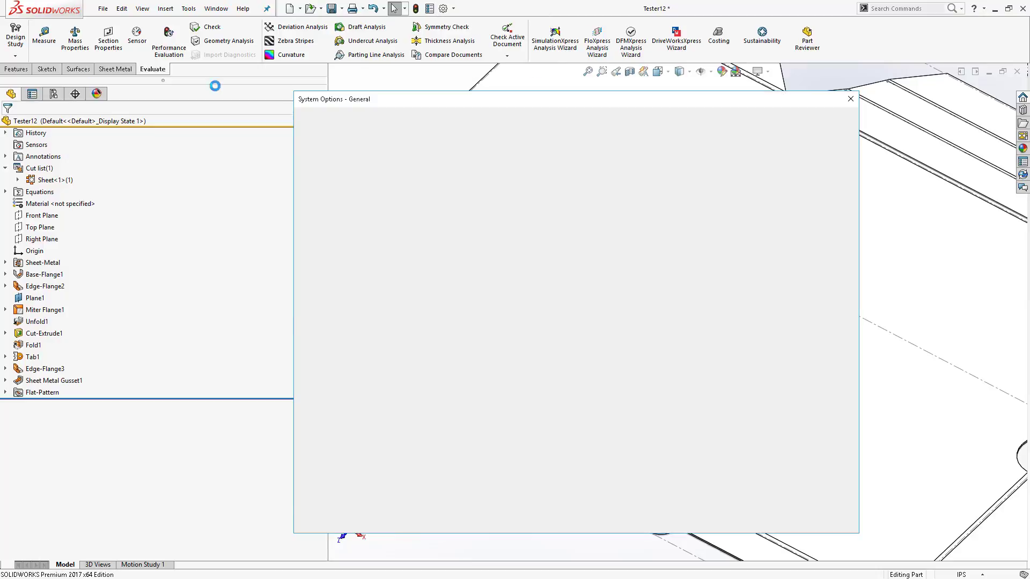
{"action": "left_click", "coordinate": [398, 121]}
{"action": "left_click", "coordinate": [324, 251]}
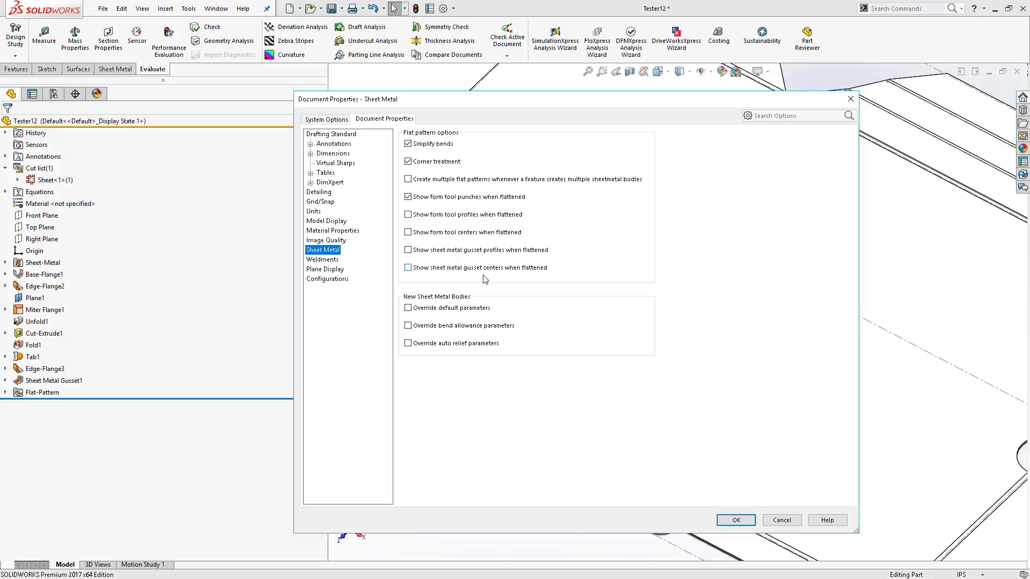
{"action": "left_click", "coordinate": [408, 250]}
{"action": "left_click", "coordinate": [408, 268]}
{"action": "left_click", "coordinate": [736, 520]}
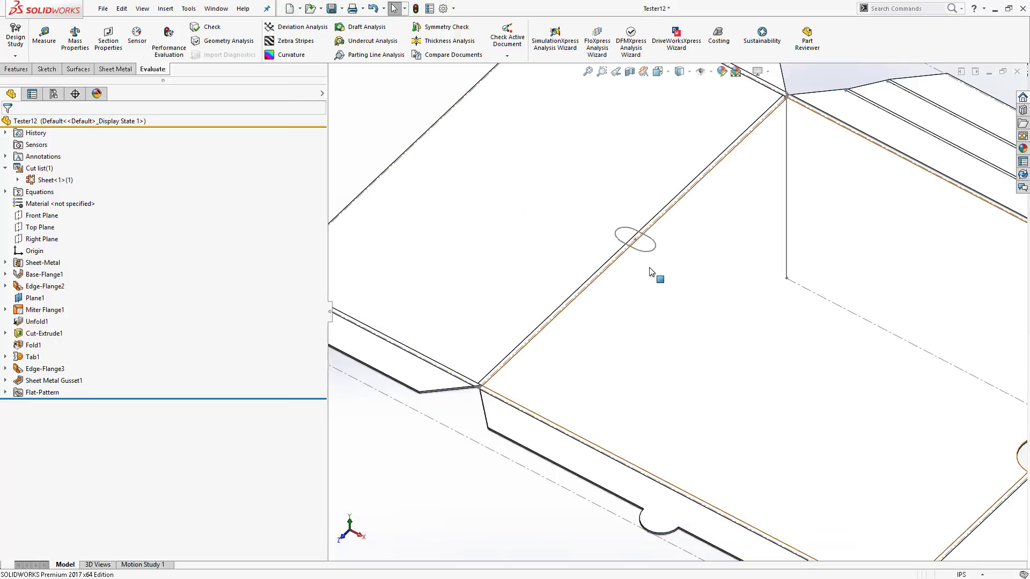
- Inspect the gusset outline in the flat pattern, then fold the part back from its flattened state
{"action": "scroll", "coordinate": [652, 276], "scroll_direction": "down", "scroll_amount": 5}
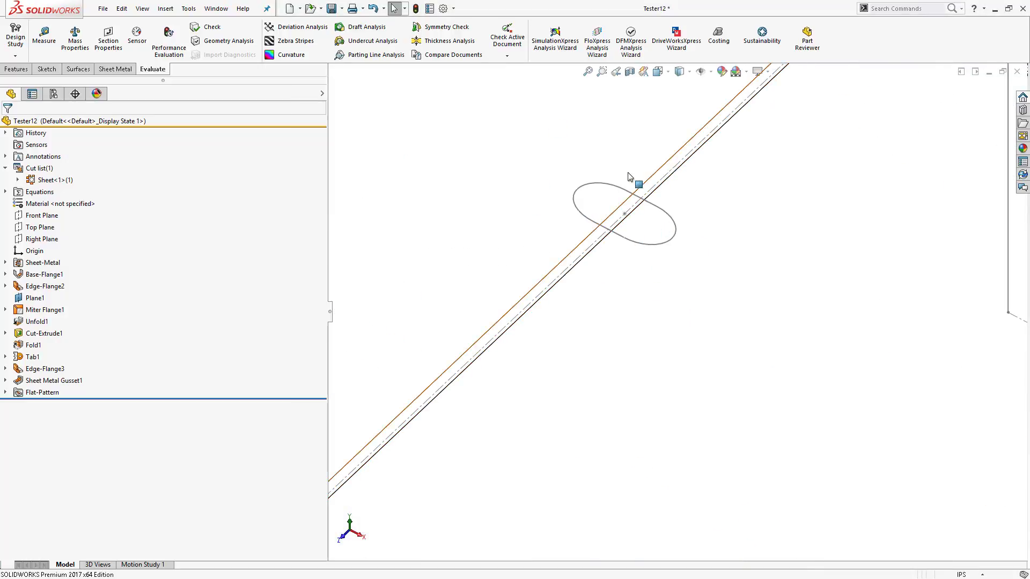
{"action": "scroll", "coordinate": [666, 166], "scroll_direction": "up", "scroll_amount": 8}
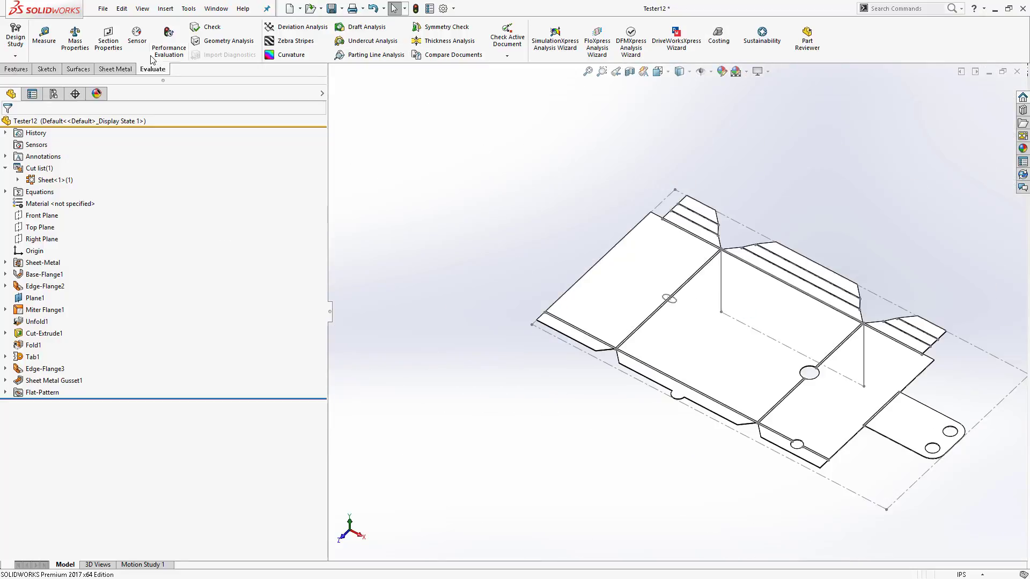
{"action": "left_click", "coordinate": [115, 71]}
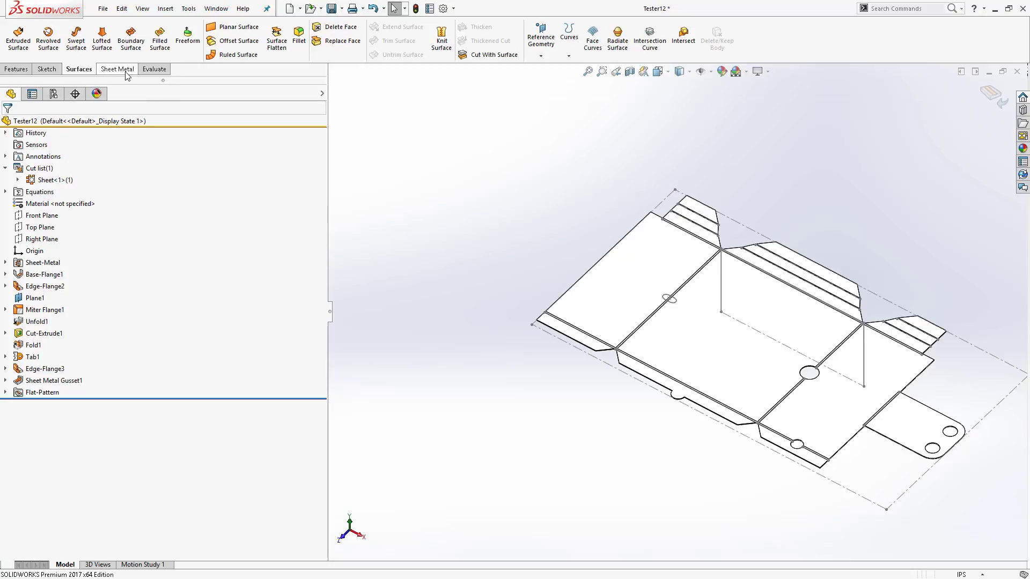
{"action": "left_click", "coordinate": [398, 57]}
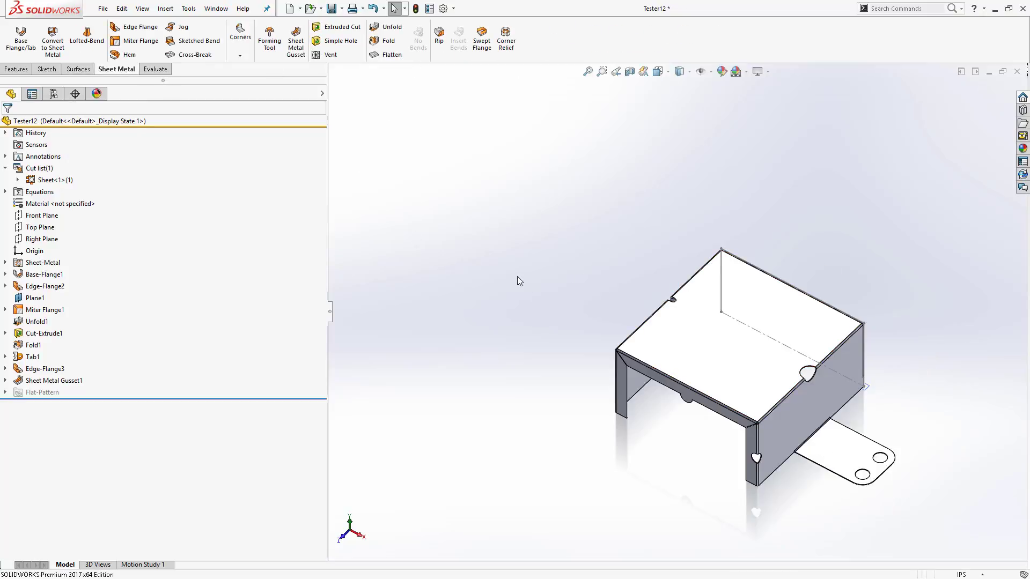
- Open the 1.Lofted Bends_Bent part from the Part files folder
{"action": "key", "text": "alt+Tab"}
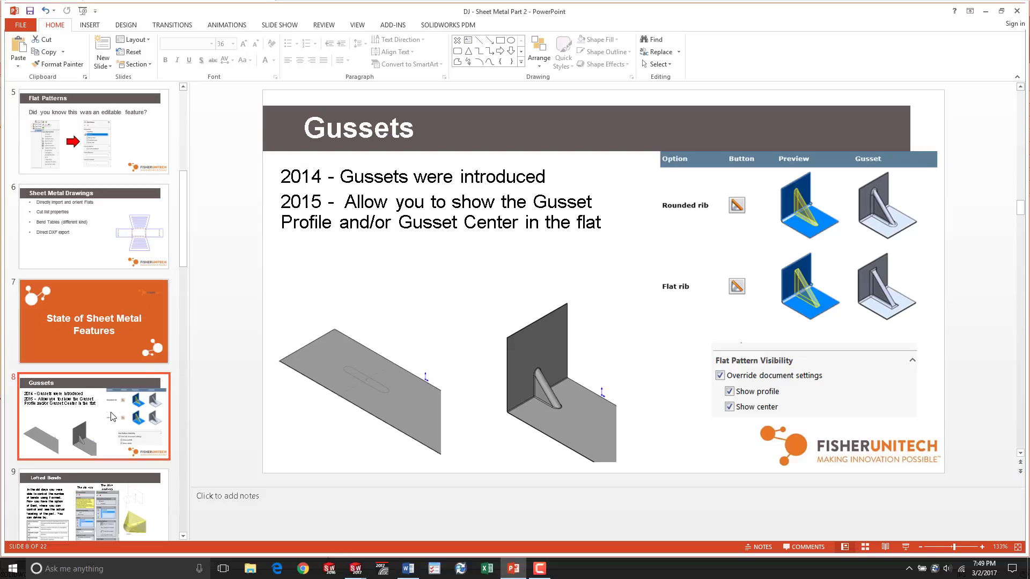
{"action": "key", "text": "alt+Tab"}
{"action": "left_click", "coordinate": [310, 8]}
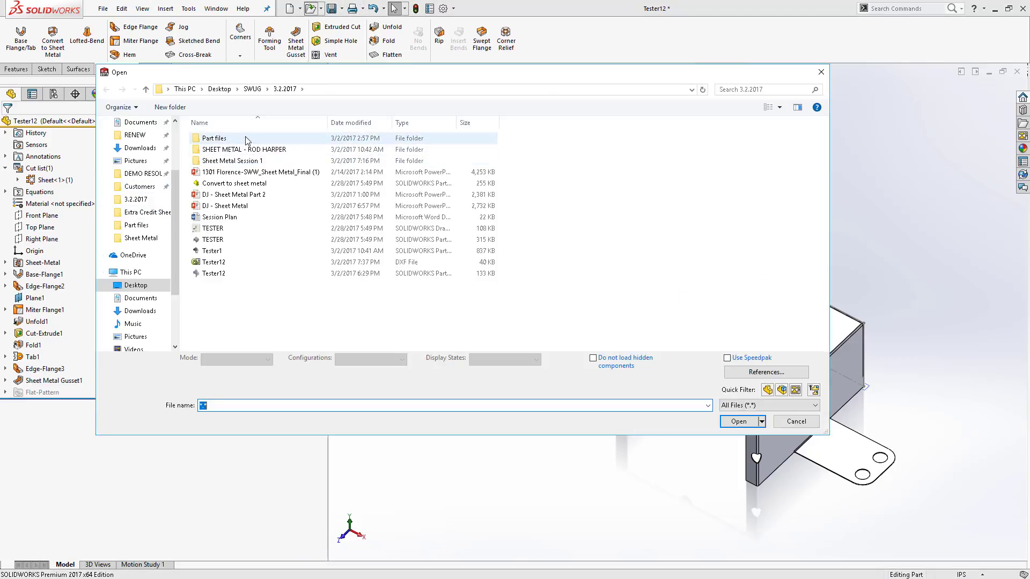
{"action": "double_click", "coordinate": [247, 138]}
{"action": "double_click", "coordinate": [274, 144]}
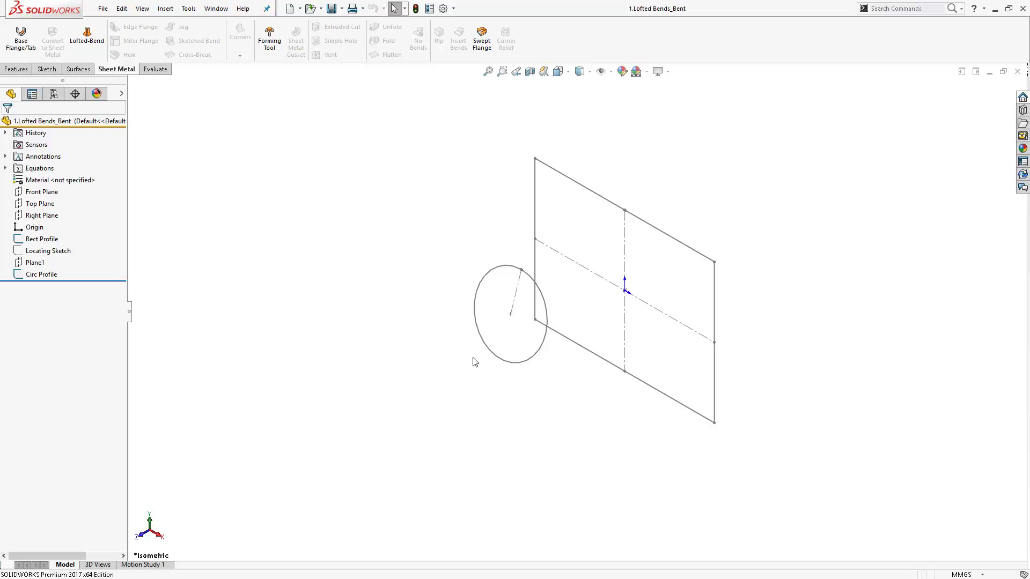
- Start Lofted Bends and select the circular profile and the rectangular profile near its right edge
{"action": "left_click", "coordinate": [101, 41]}
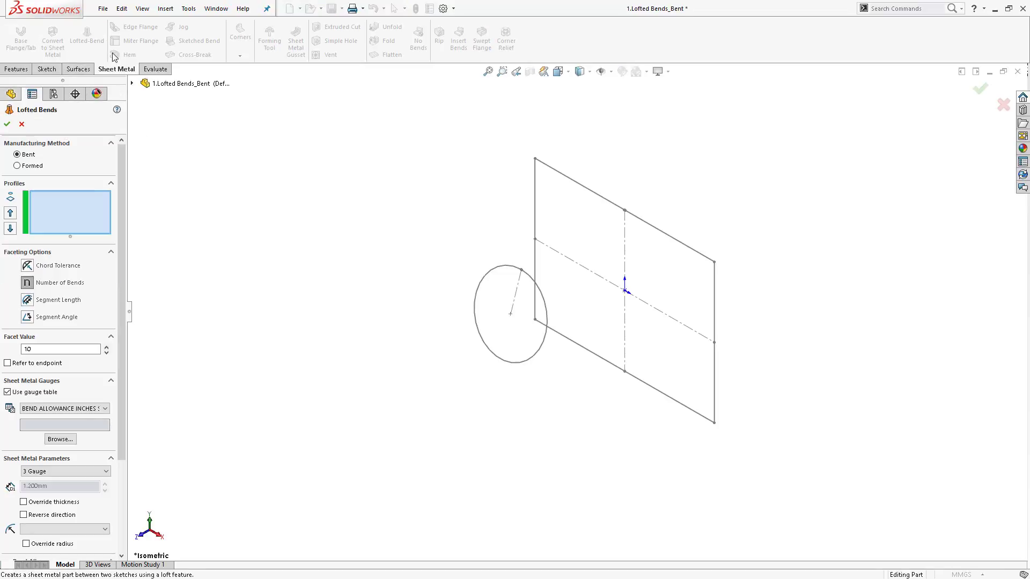
{"action": "key", "text": "Escape"}
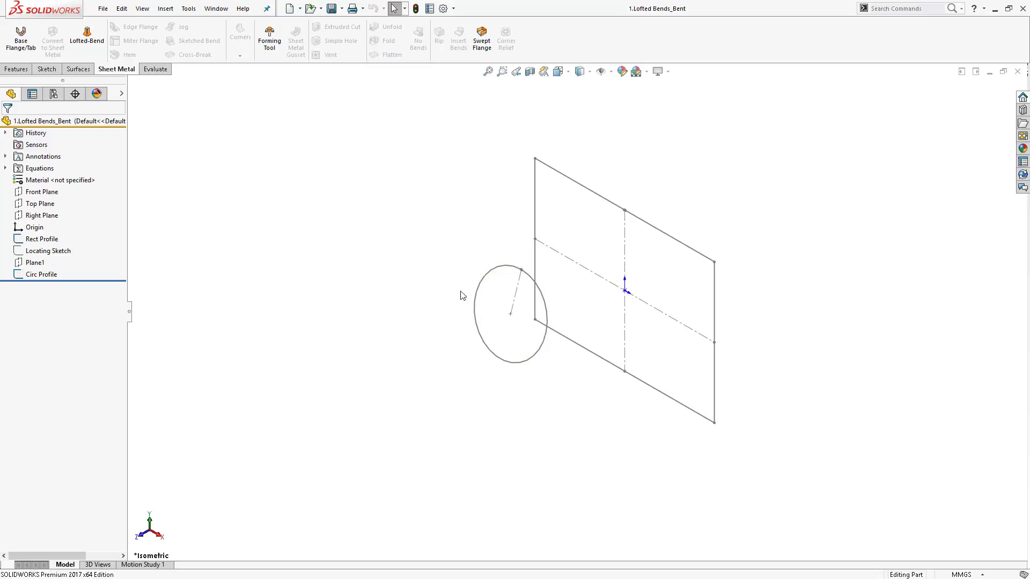
{"action": "left_click", "coordinate": [92, 38]}
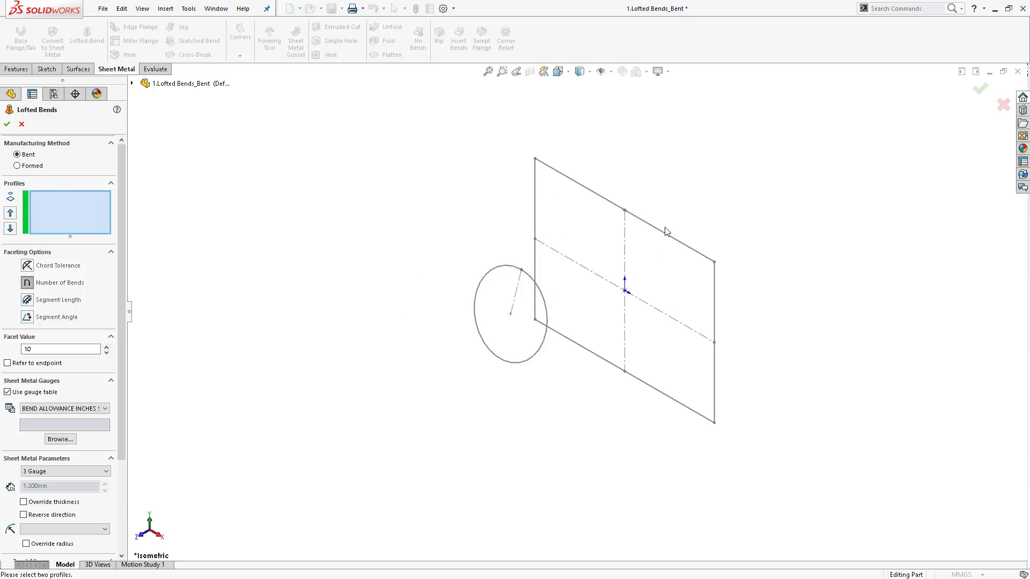
{"action": "left_click", "coordinate": [542, 295]}
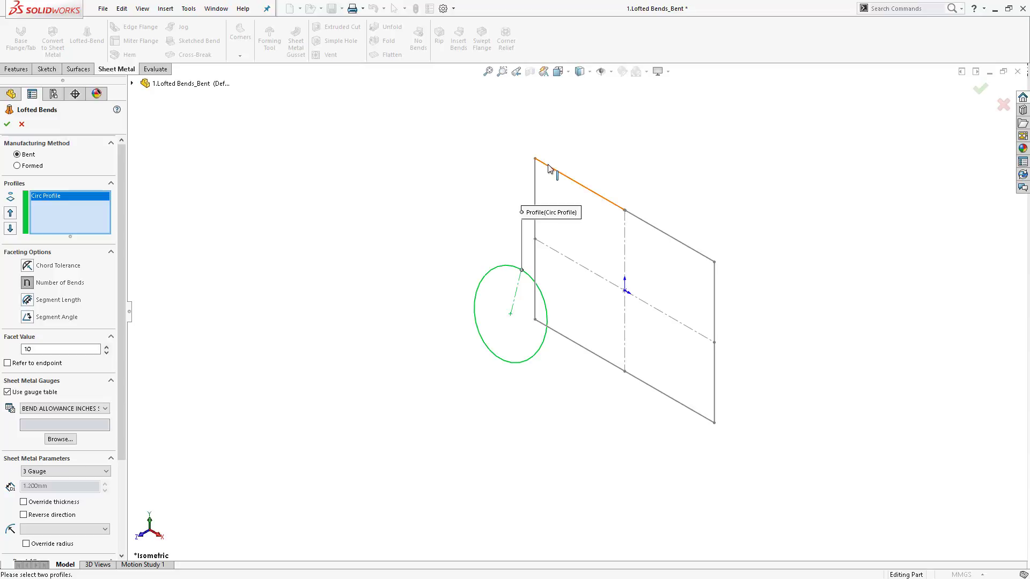
{"action": "left_click", "coordinate": [548, 168]}
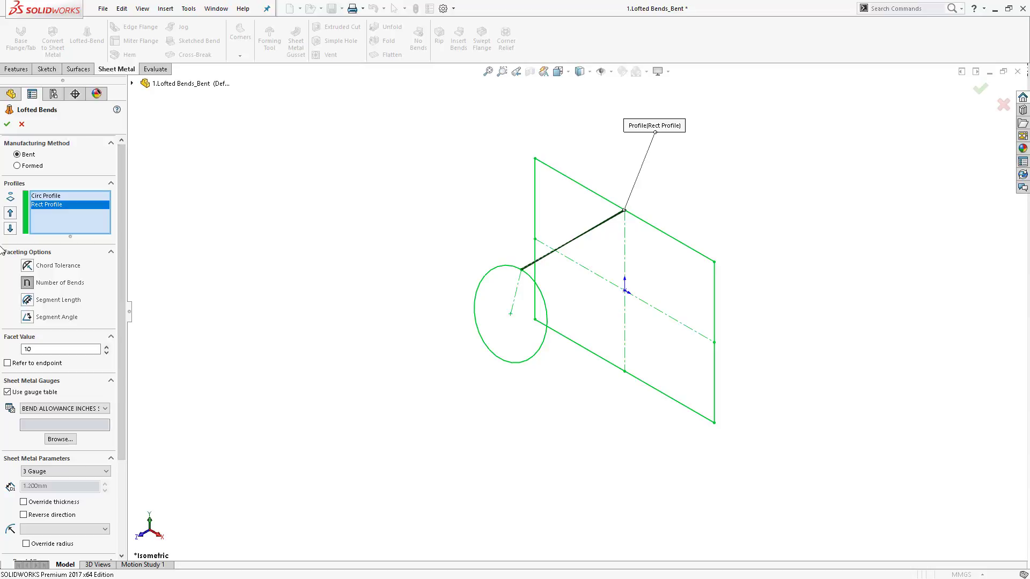
{"action": "right_click", "coordinate": [100, 204]}
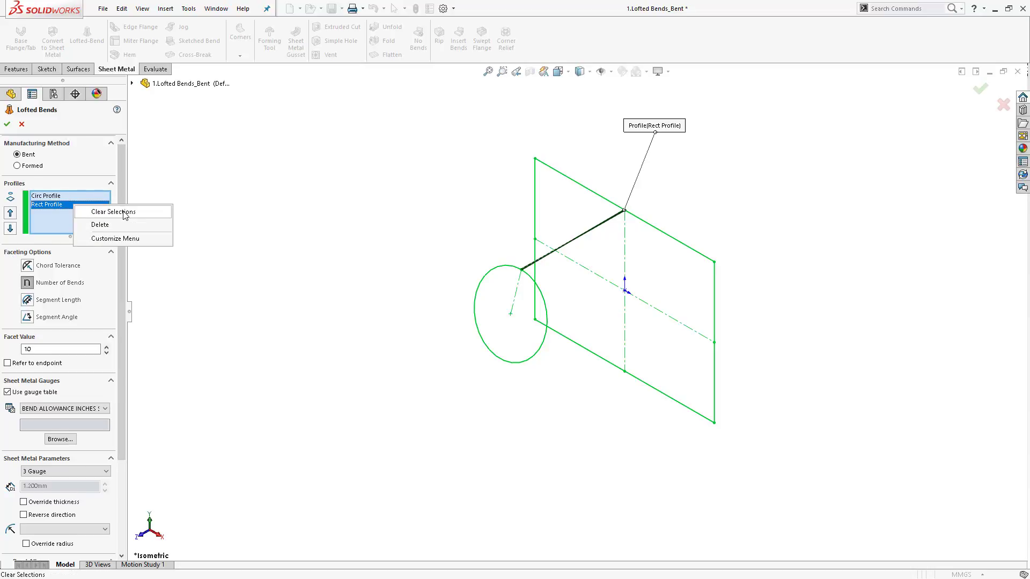
{"action": "left_click", "coordinate": [231, 210]}
{"action": "left_click", "coordinate": [544, 293]}
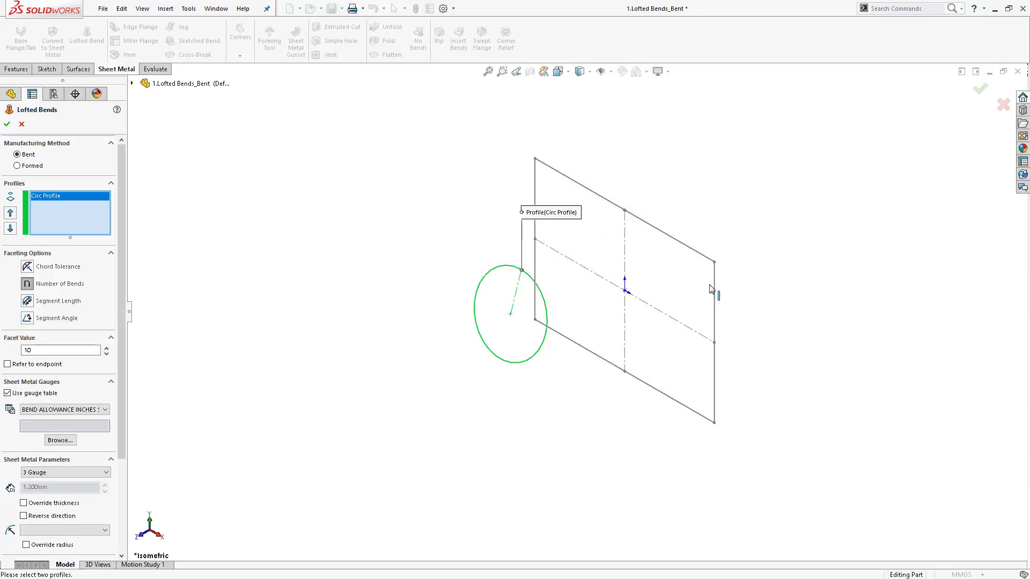
{"action": "left_click", "coordinate": [663, 231]}
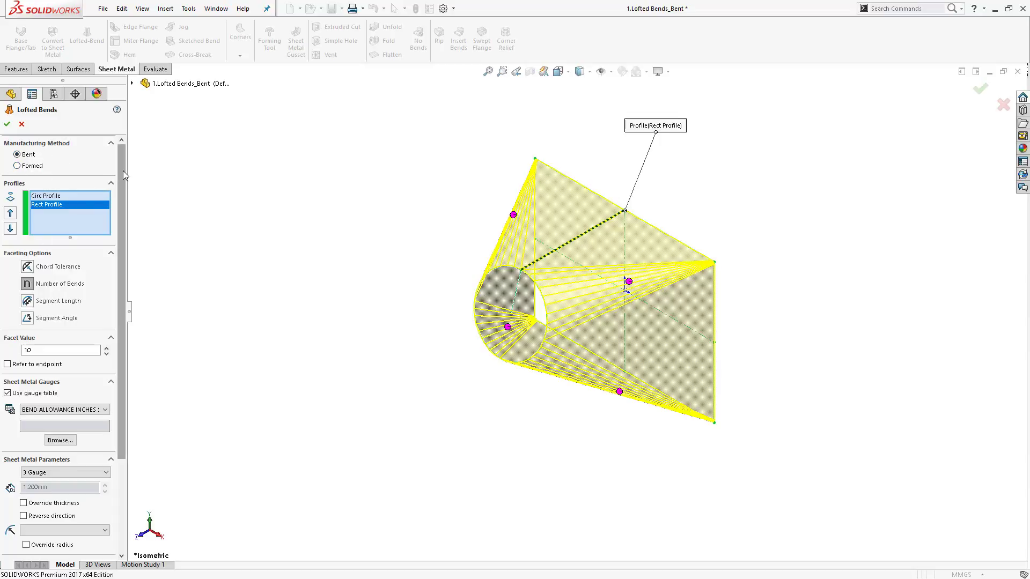
- Set the rectangular profile's faceting option to Segment Angle, comparing it with Segment Length along the way
{"action": "scroll", "coordinate": [93, 250], "scroll_direction": "down", "scroll_amount": 4}
{"action": "left_click_drag", "start_coordinate": [124, 258], "coordinate": [117, 224]}
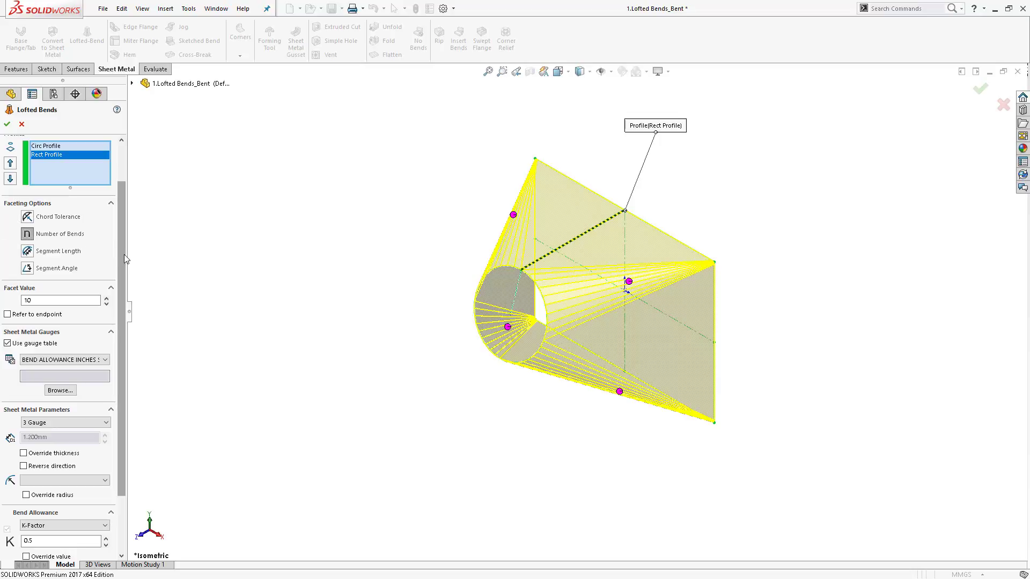
{"action": "middle_click_drag", "start_coordinate": [556, 413], "coordinate": [584, 291]}
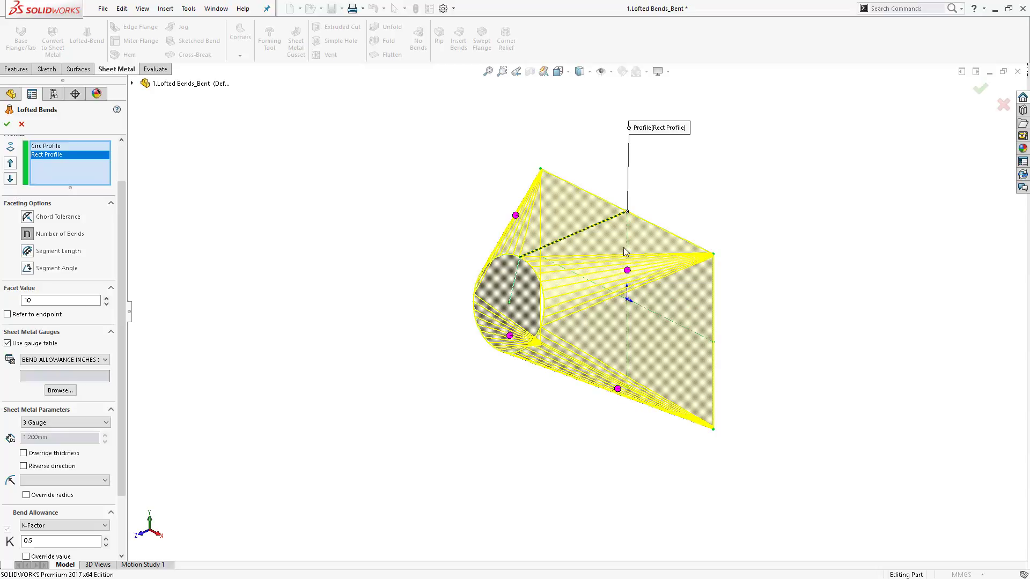
{"action": "left_click", "coordinate": [627, 271]}
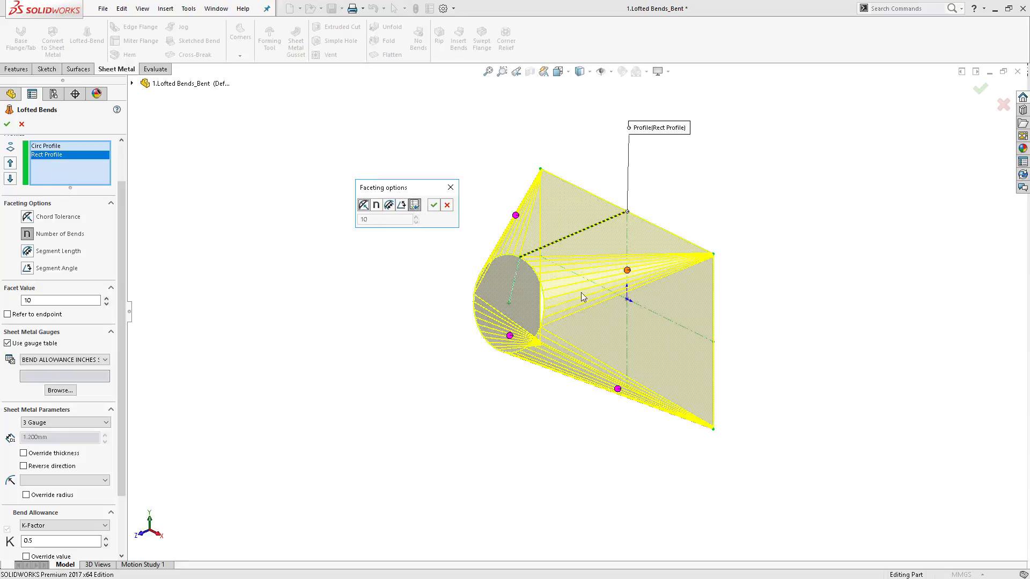
{"action": "left_click", "coordinate": [400, 206]}
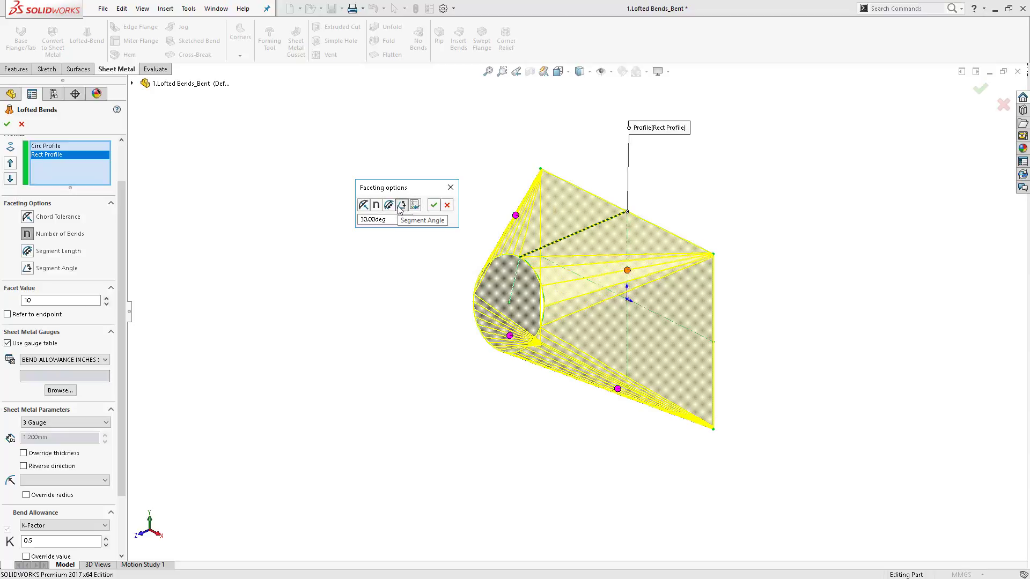
{"action": "left_click", "coordinate": [389, 206]}
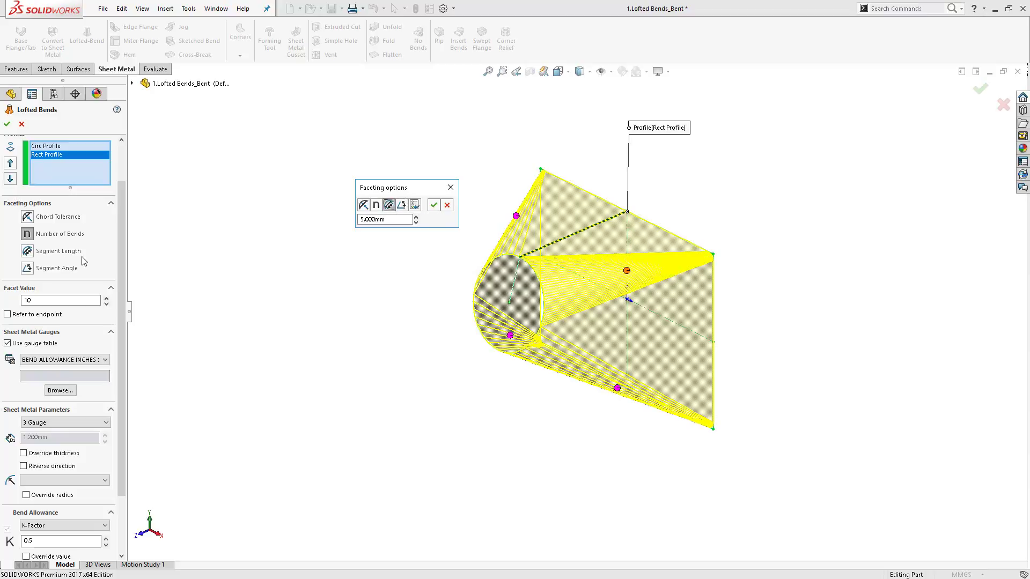
{"action": "left_click", "coordinate": [401, 205]}
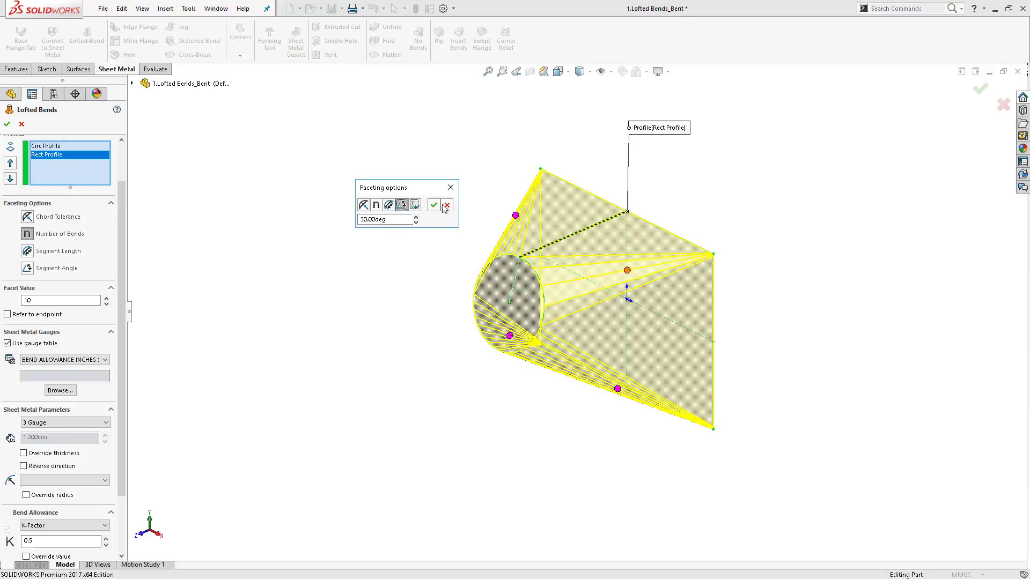
{"action": "left_click", "coordinate": [434, 205]}
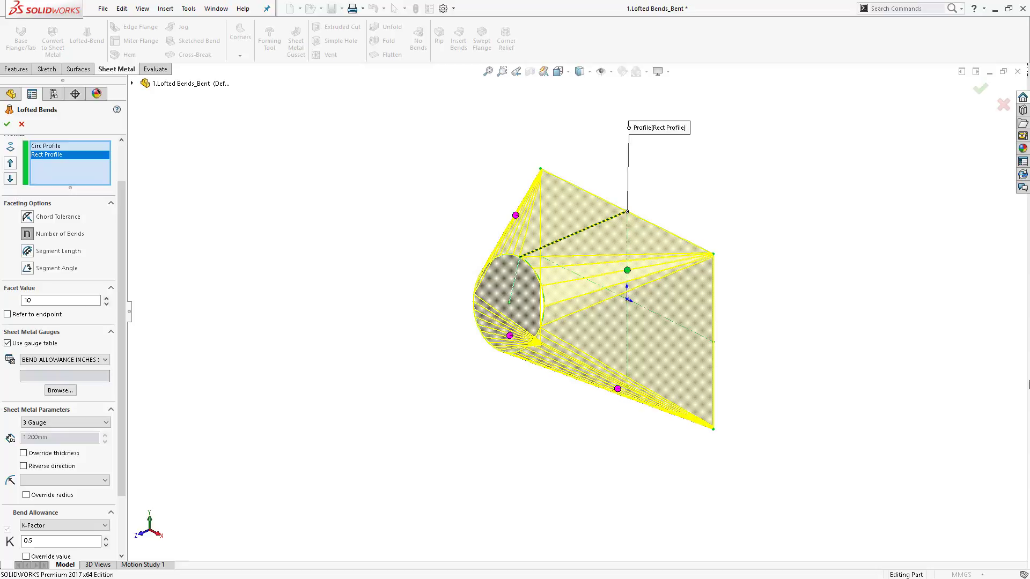
- In the front view, deselect and reselect the circular profile so it follows the rectangular profile in the list
{"action": "key", "text": "ctrl+1"}
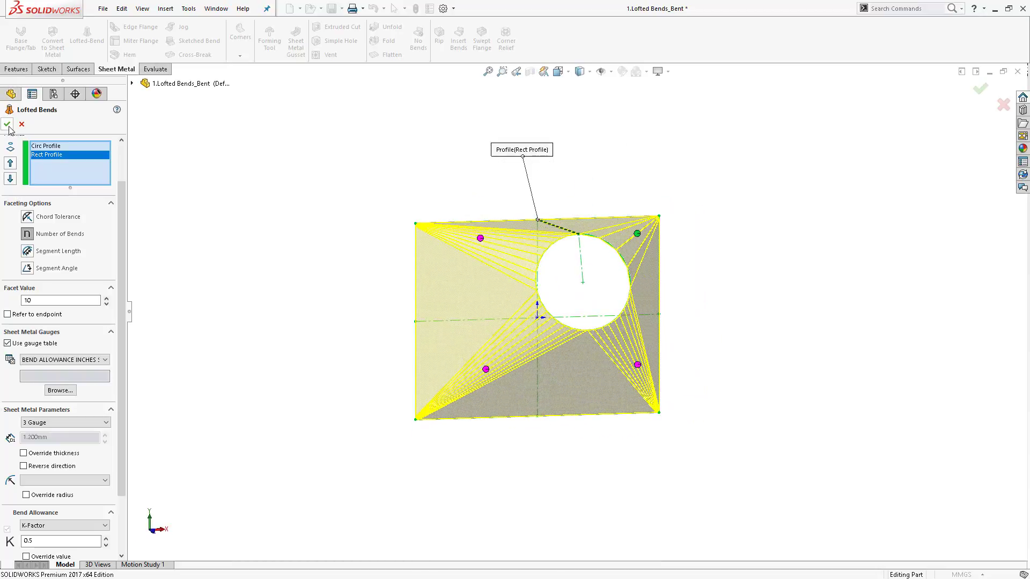
{"action": "scroll", "coordinate": [638, 242], "scroll_direction": "down", "scroll_amount": 5}
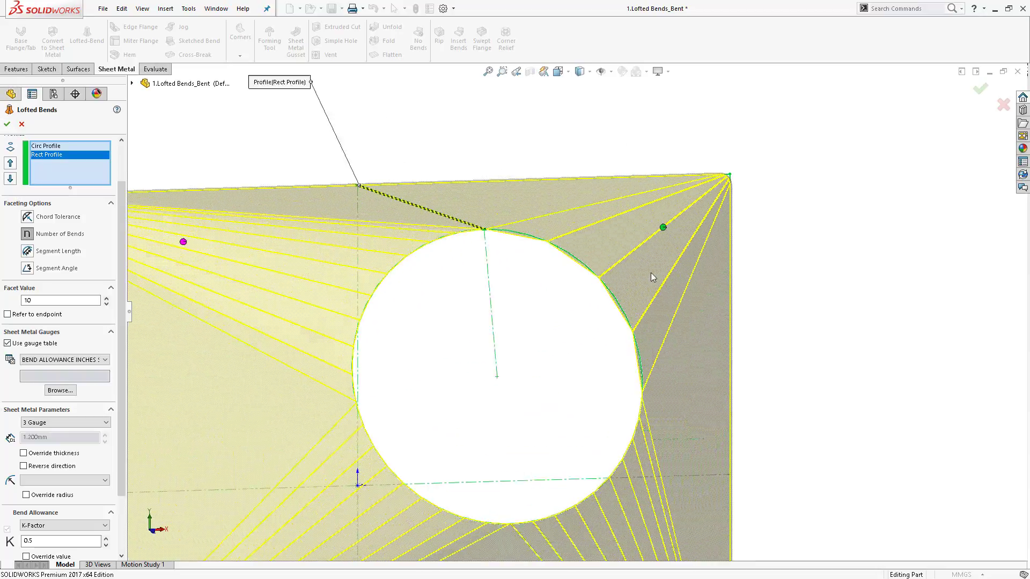
{"action": "scroll", "coordinate": [652, 277], "scroll_direction": "down", "scroll_amount": 2}
{"action": "left_click", "coordinate": [639, 391]}
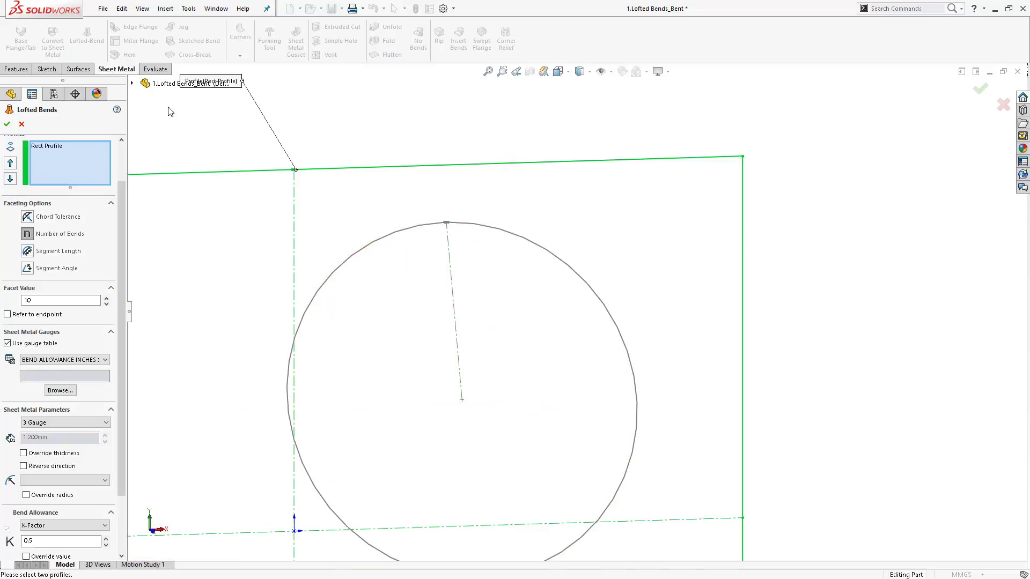
{"action": "left_click", "coordinate": [541, 252]}
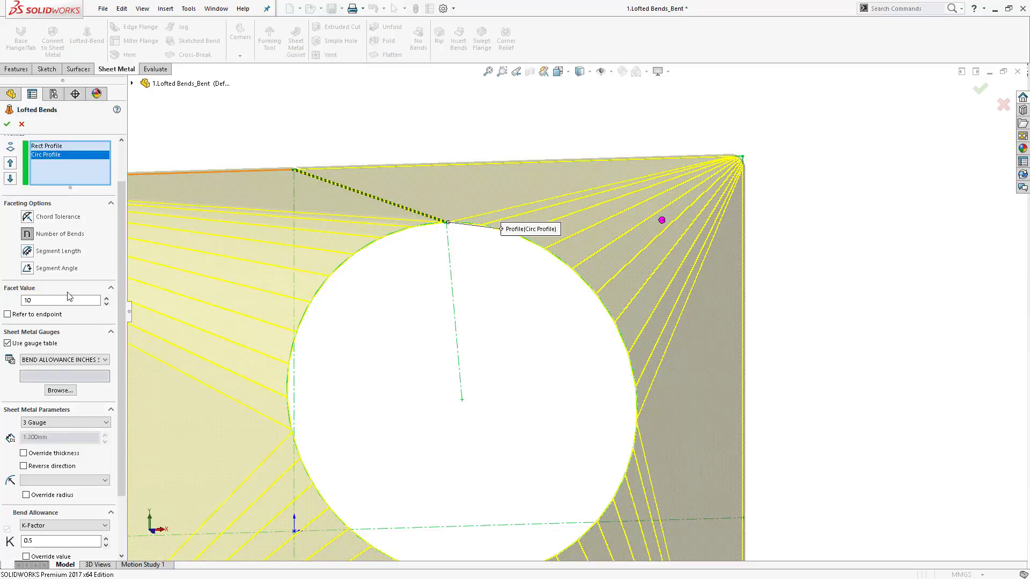
- Set the circular profile's faceting option to Segment Angle and finish the Lofted Bends feature
{"action": "left_click", "coordinate": [662, 220]}
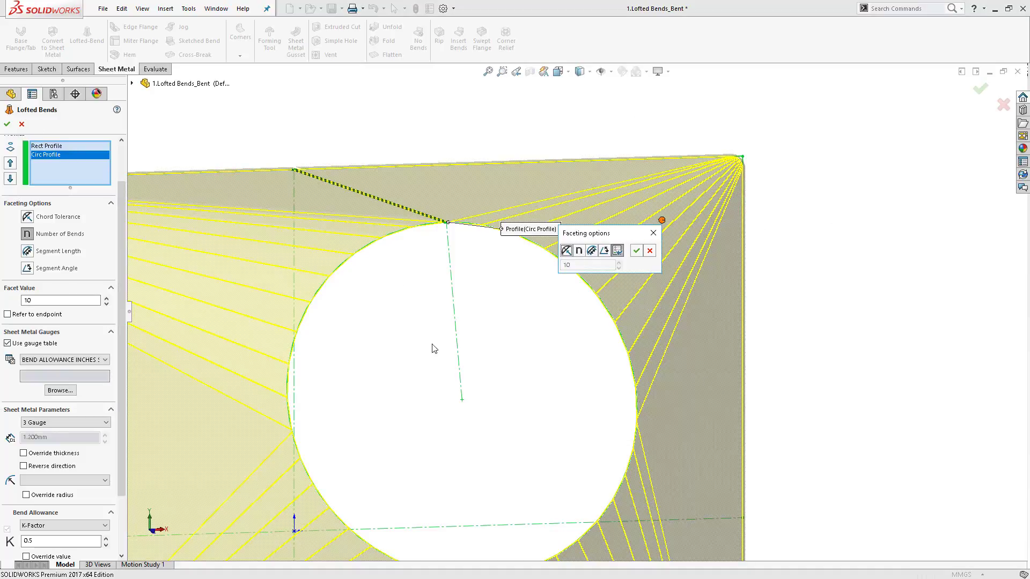
{"action": "left_click", "coordinate": [603, 250]}
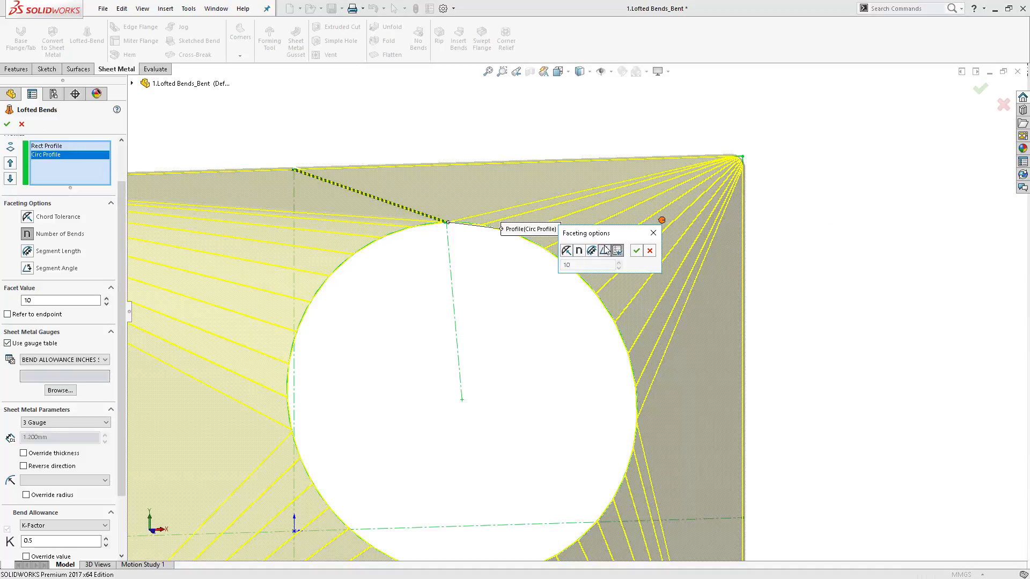
{"action": "left_click", "coordinate": [636, 251]}
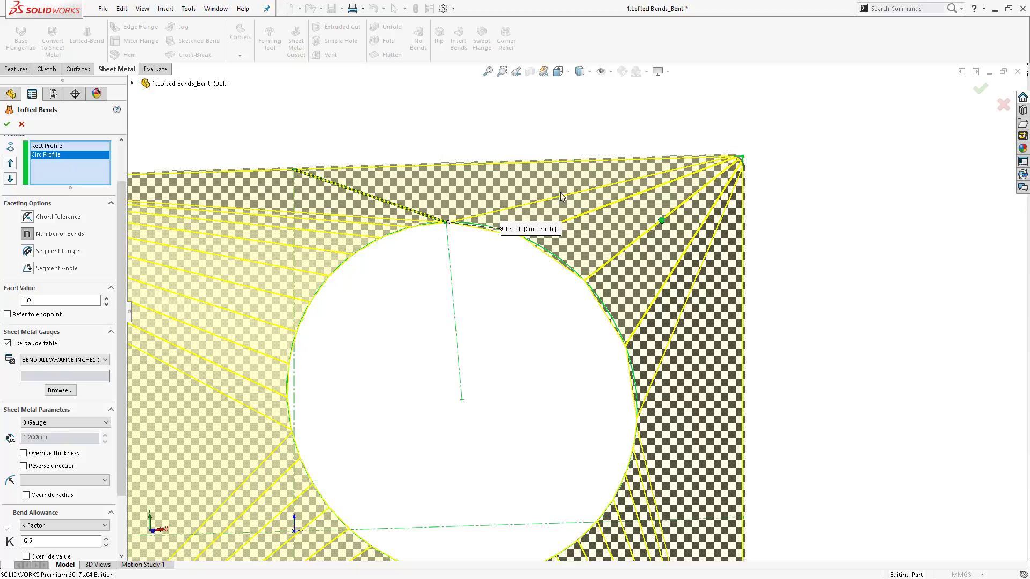
{"action": "left_click", "coordinate": [7, 124]}
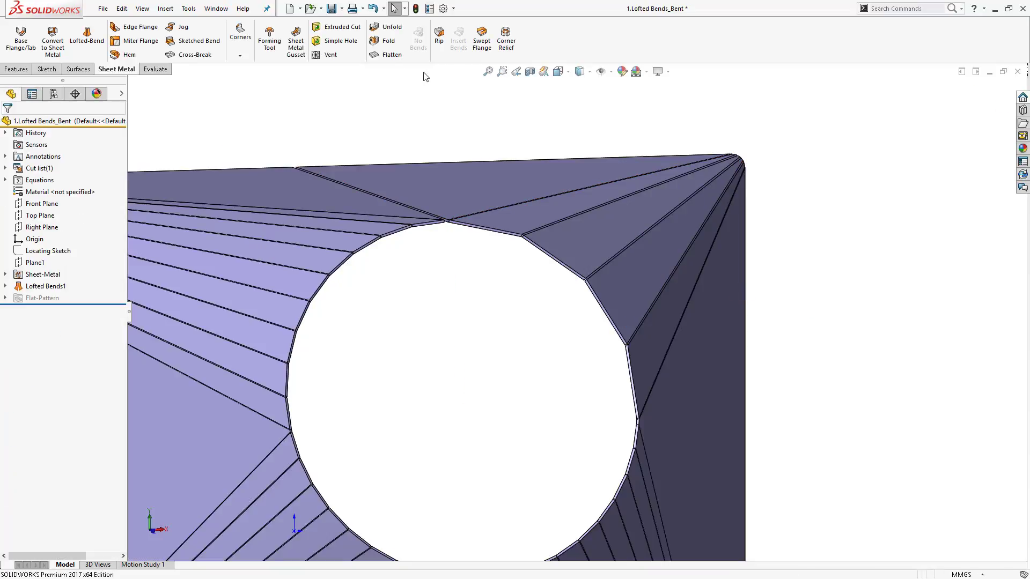
- Flatten the part, select several facet edges along the hole to compare their lengths, and fold it back
{"action": "left_click", "coordinate": [387, 56]}
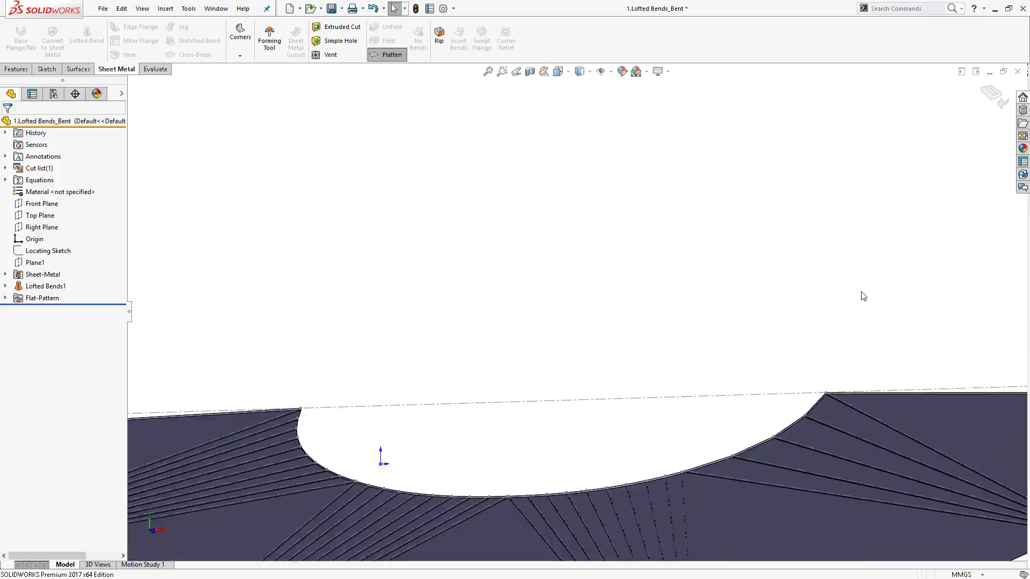
{"action": "scroll", "coordinate": [857, 300], "scroll_direction": "up", "scroll_amount": 4}
{"action": "scroll", "coordinate": [716, 237], "scroll_direction": "down", "scroll_amount": 4}
{"action": "scroll", "coordinate": [617, 446], "scroll_direction": "up", "scroll_amount": 4}
{"action": "scroll", "coordinate": [623, 466], "scroll_direction": "down", "scroll_amount": 1}
{"action": "middle_click_drag", "start_coordinate": [622, 466], "coordinate": [483, 453]}
{"action": "scroll", "coordinate": [682, 516], "scroll_direction": "down", "scroll_amount": 5}
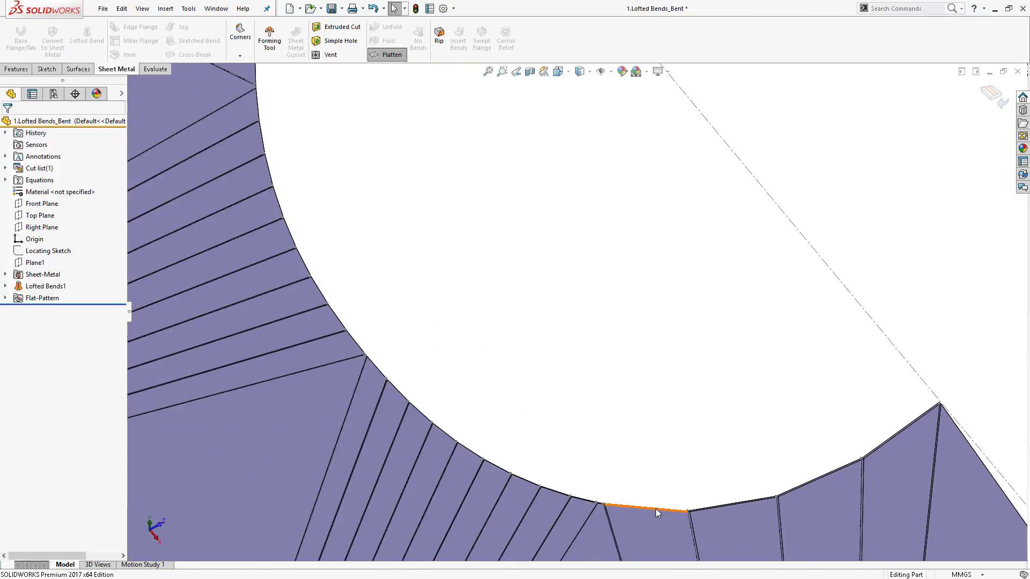
{"action": "left_click", "coordinate": [656, 508]}
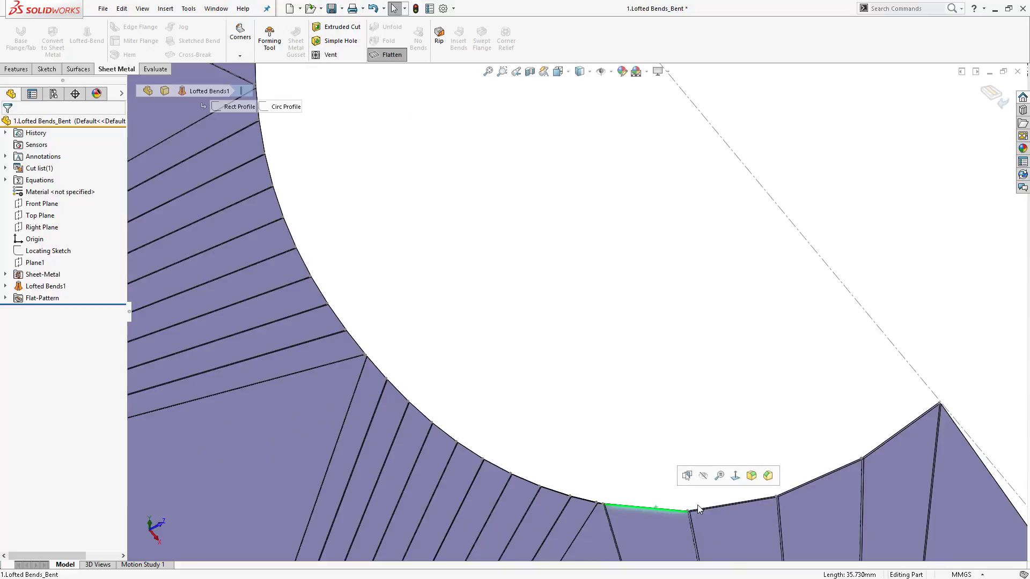
{"action": "left_click", "coordinate": [712, 507]}
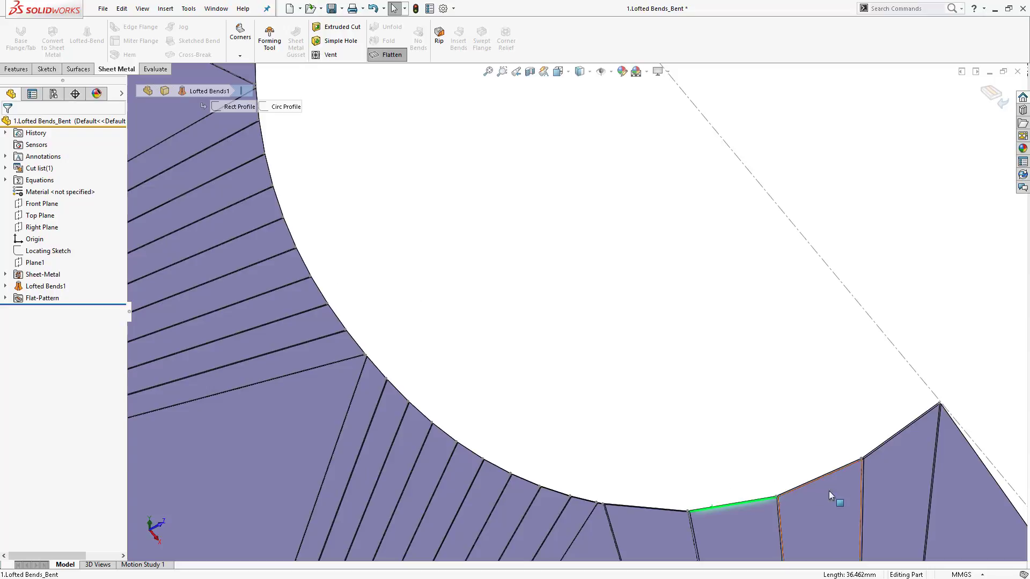
{"action": "left_click", "coordinate": [824, 478]}
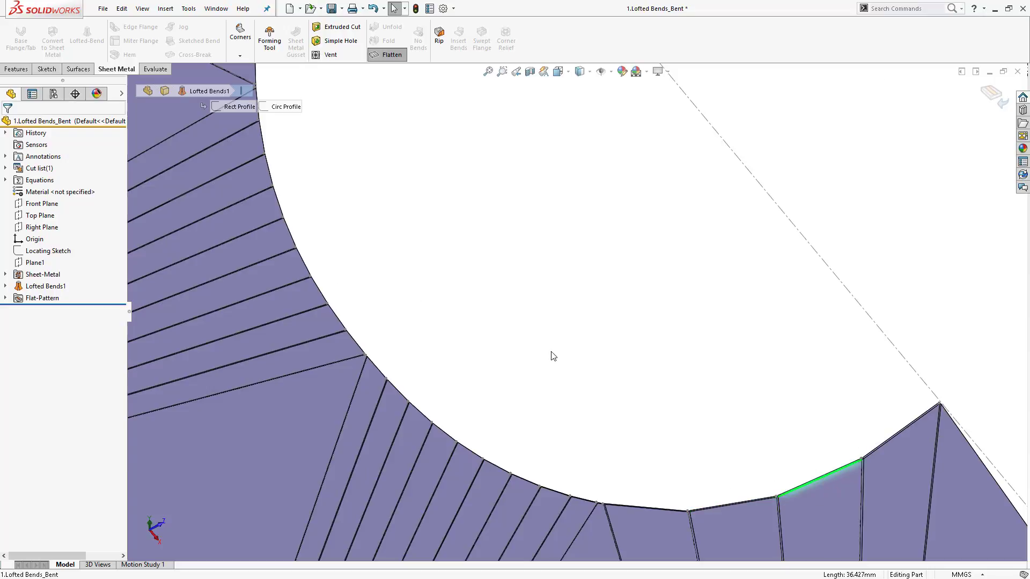
{"action": "left_click", "coordinate": [387, 54]}
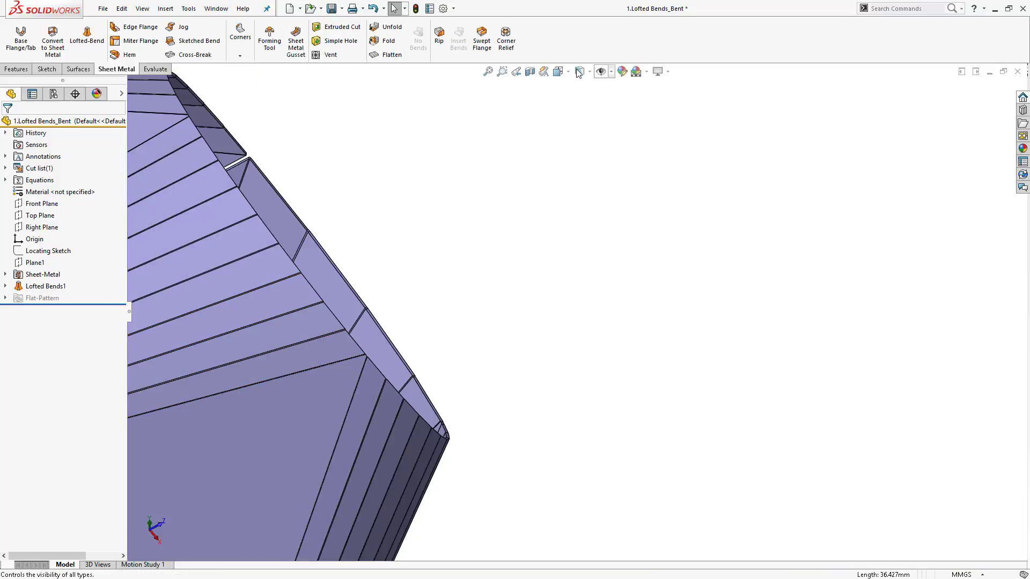
- Edit Lofted Bends1 and cycle through the faceting options for one profile, keeping Segment Angle
{"action": "middle_click_drag", "start_coordinate": [320, 257], "coordinate": [237, 401]}
{"action": "right_click", "coordinate": [43, 286]}
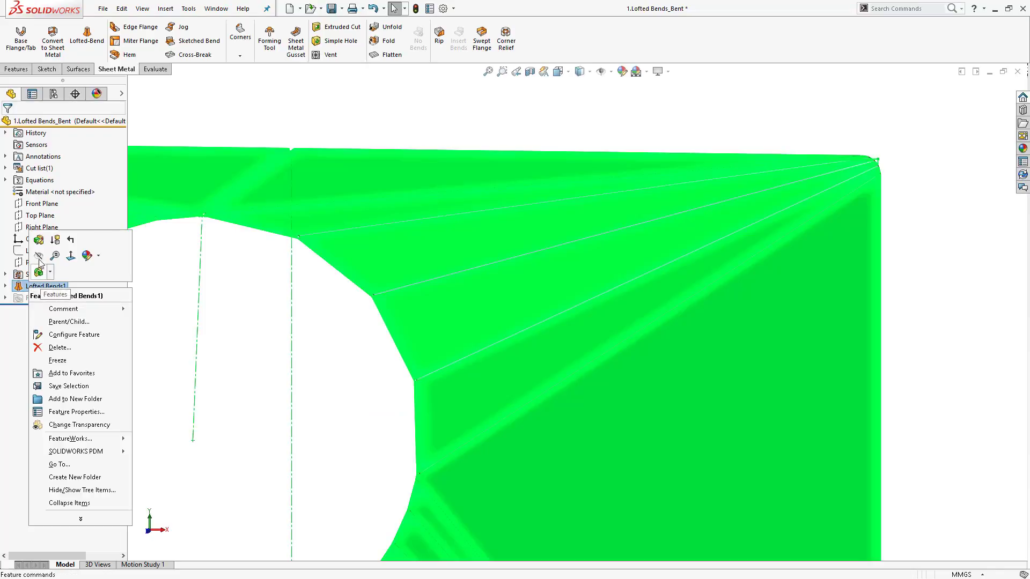
{"action": "left_click", "coordinate": [43, 241]}
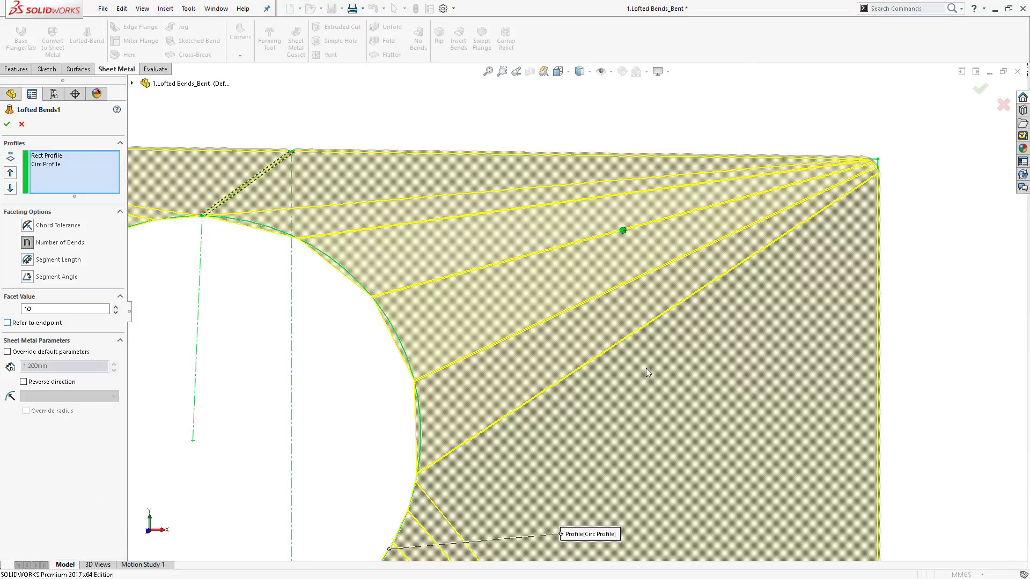
{"action": "left_click", "coordinate": [622, 230]}
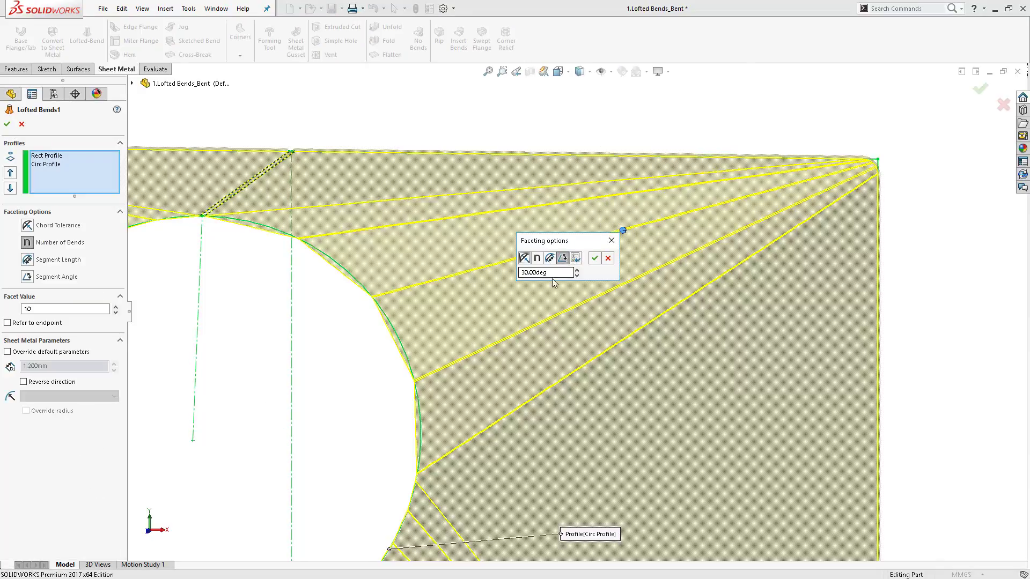
{"action": "left_click_drag", "start_coordinate": [549, 272], "coordinate": [511, 272]}
{"action": "left_click", "coordinate": [559, 272]}
{"action": "left_click", "coordinate": [525, 258]}
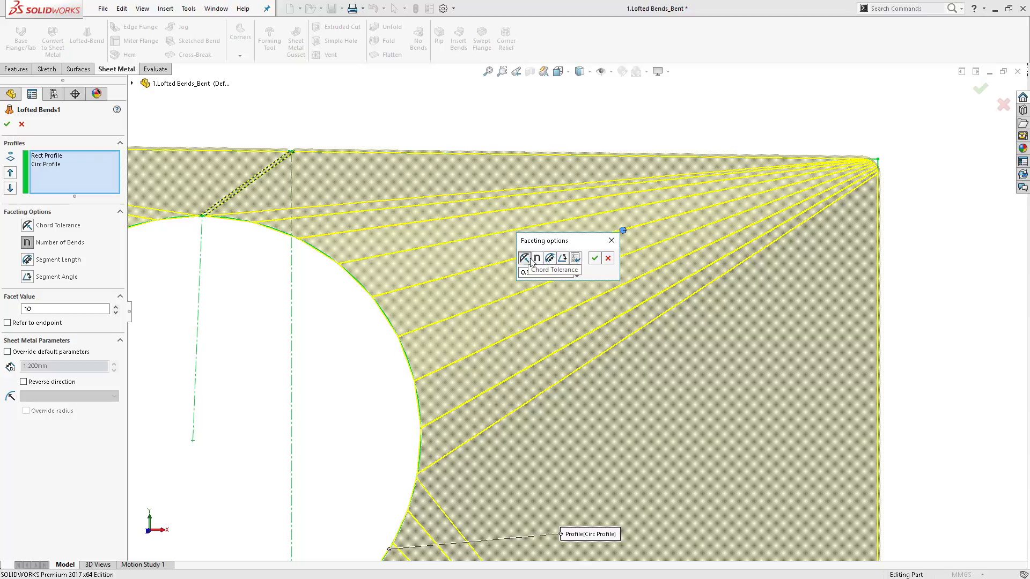
{"action": "left_click", "coordinate": [538, 260]}
{"action": "left_click", "coordinate": [550, 260]}
{"action": "left_click", "coordinate": [563, 260]}
{"action": "left_click_drag", "start_coordinate": [562, 274], "coordinate": [516, 273]}
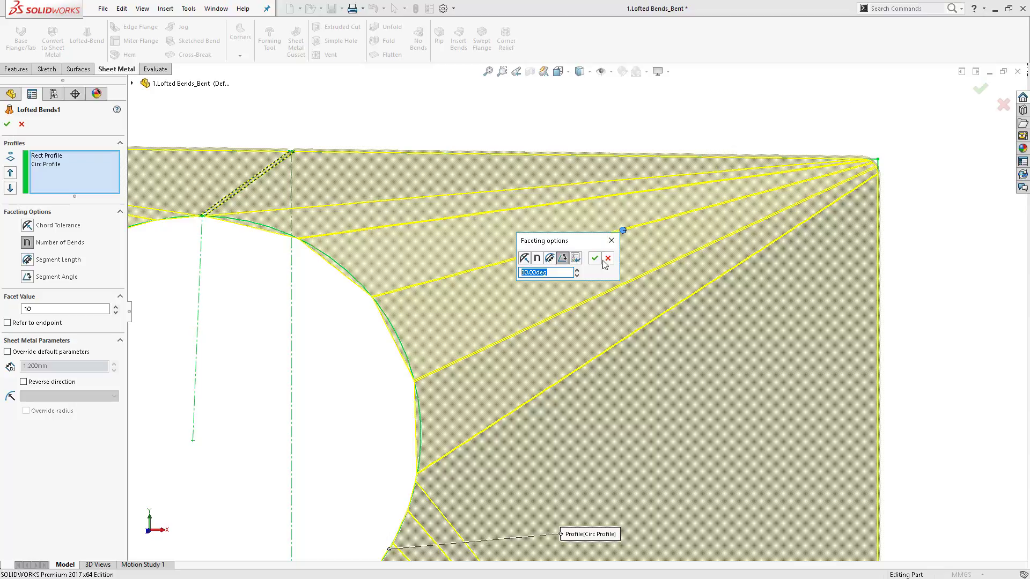
{"action": "left_click", "coordinate": [594, 259]}
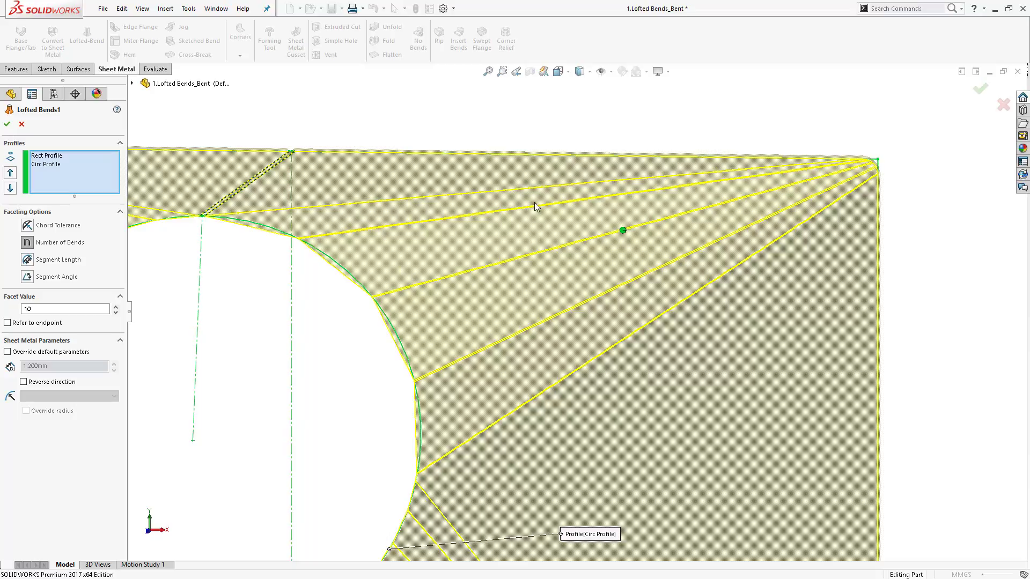
- Try Chord Tolerance 0.500mm for a profile's faceting, close it, and raise the facet value to 11
{"action": "scroll", "coordinate": [584, 215], "scroll_direction": "up", "scroll_amount": 9}
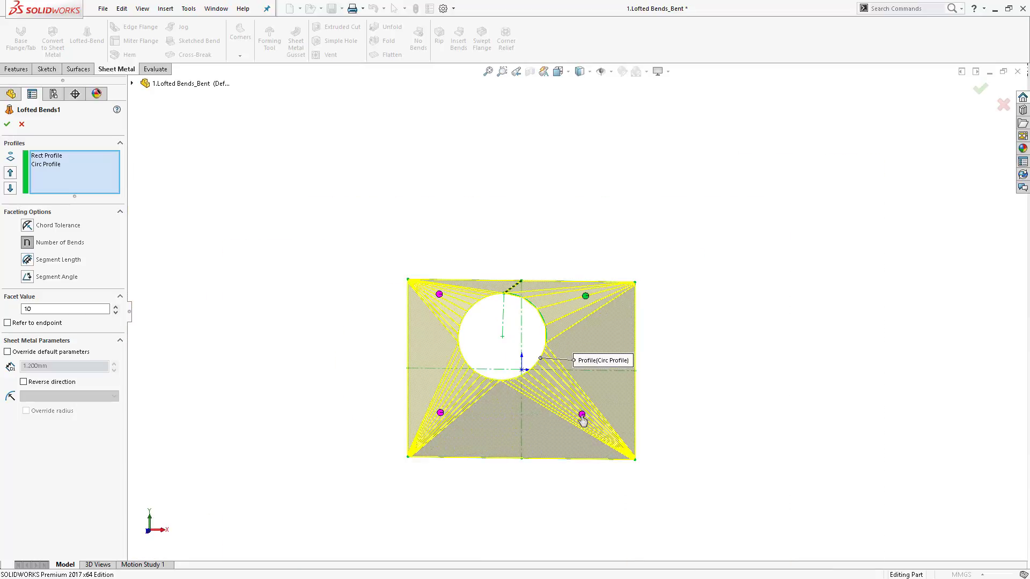
{"action": "middle_click_drag", "start_coordinate": [485, 314], "coordinate": [463, 373]}
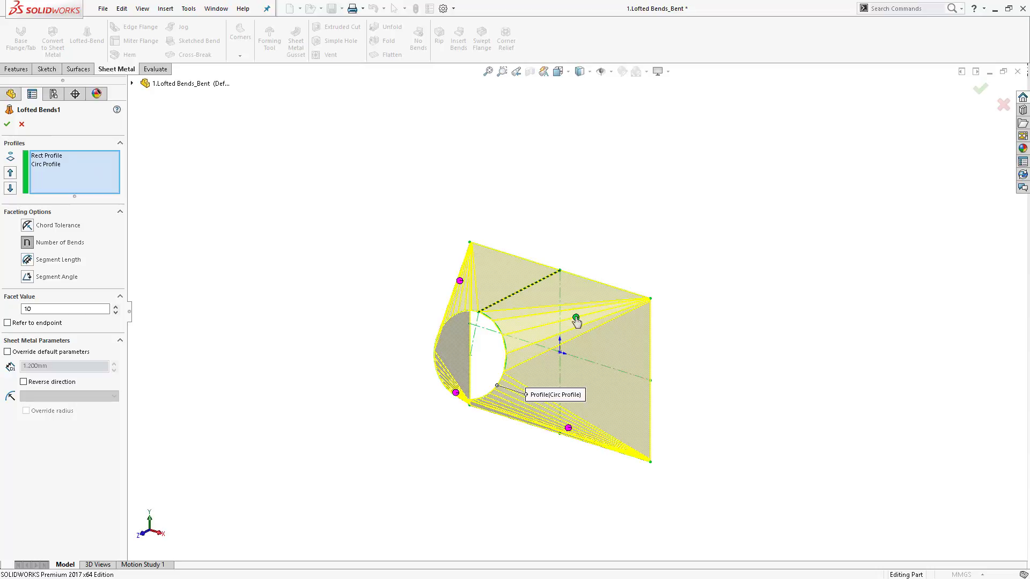
{"action": "left_click", "coordinate": [576, 319]}
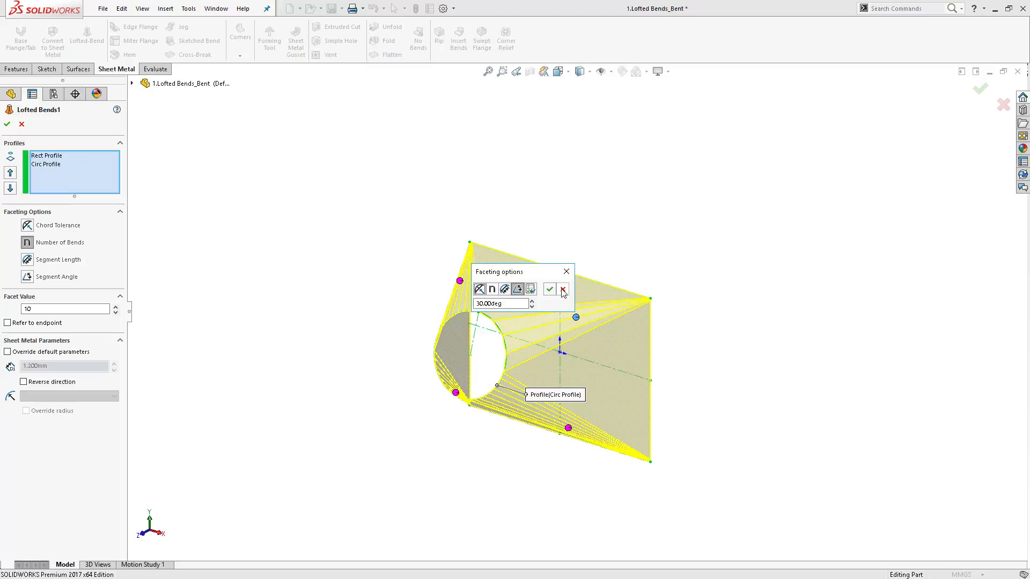
{"action": "left_click", "coordinate": [481, 290]}
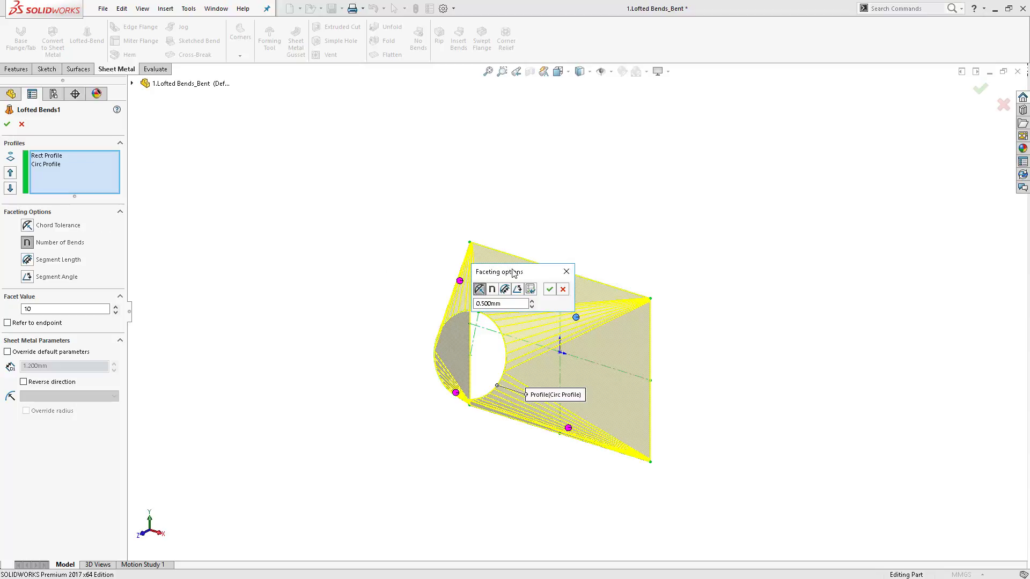
{"action": "left_click", "coordinate": [566, 271]}
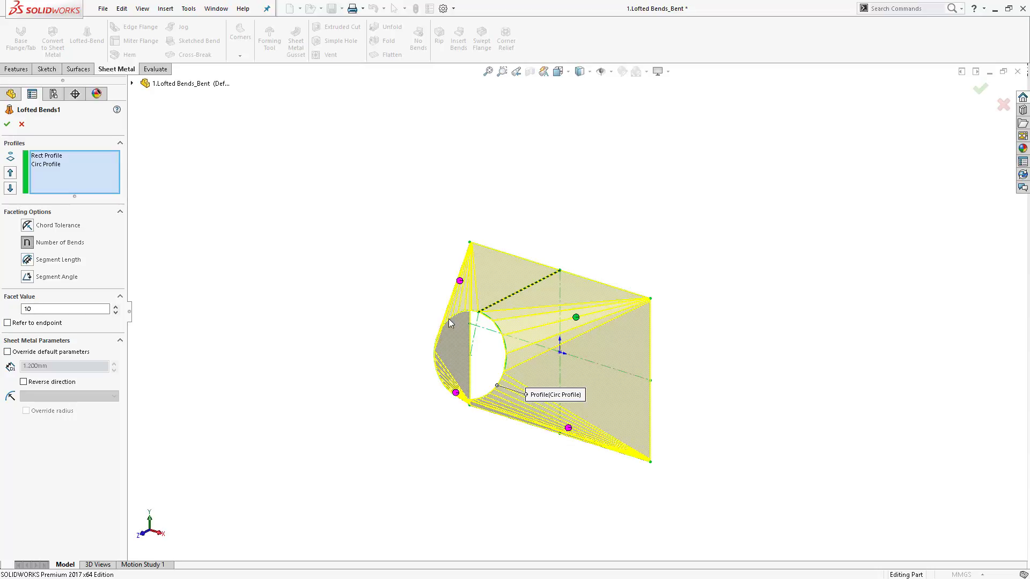
{"action": "left_click", "coordinate": [116, 306]}
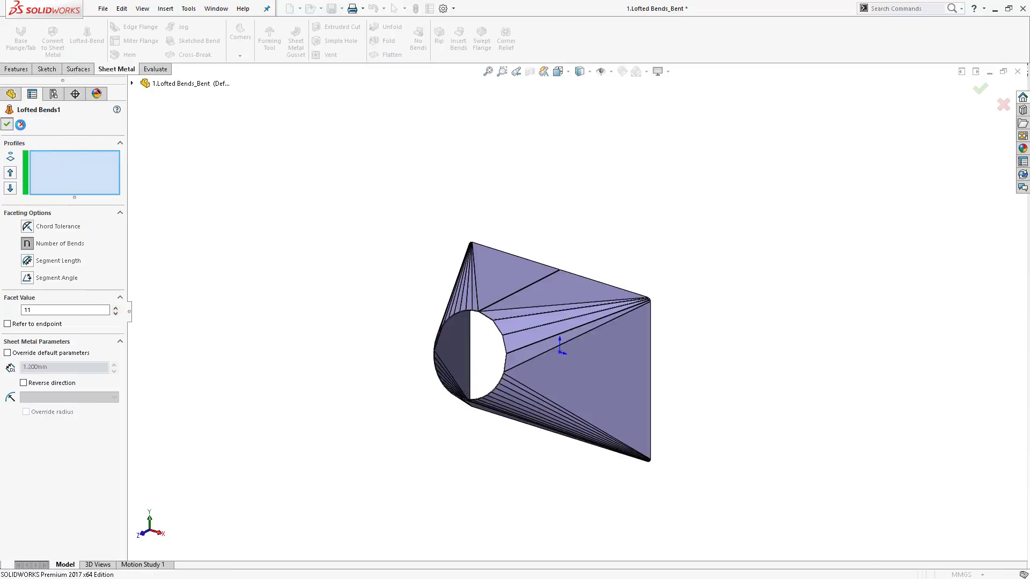
- Edit Lofted Bends1, switch Refer to endpoint on and back off, and accept the feature
{"action": "right_click", "coordinate": [48, 286]}
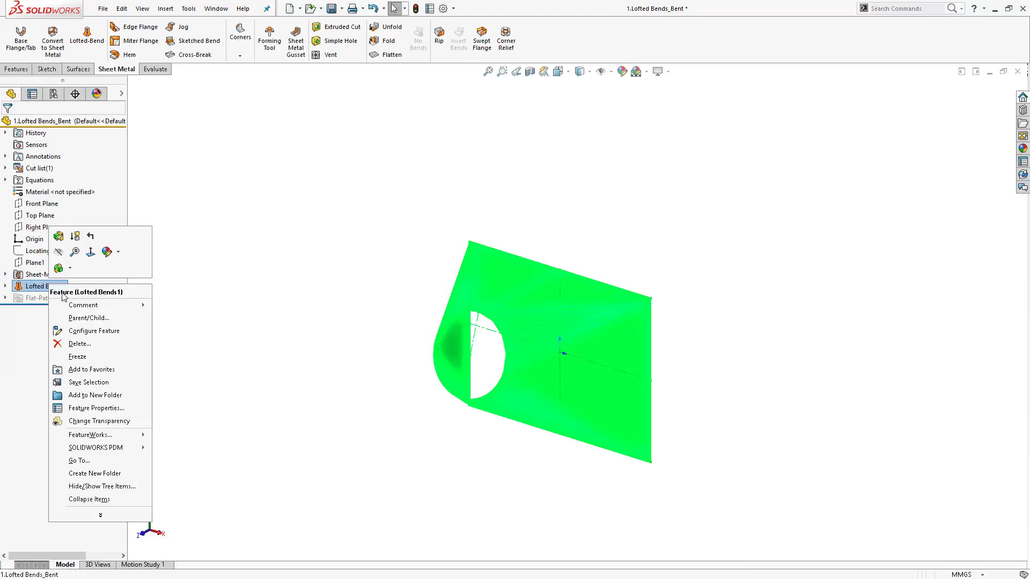
{"action": "left_click", "coordinate": [58, 236]}
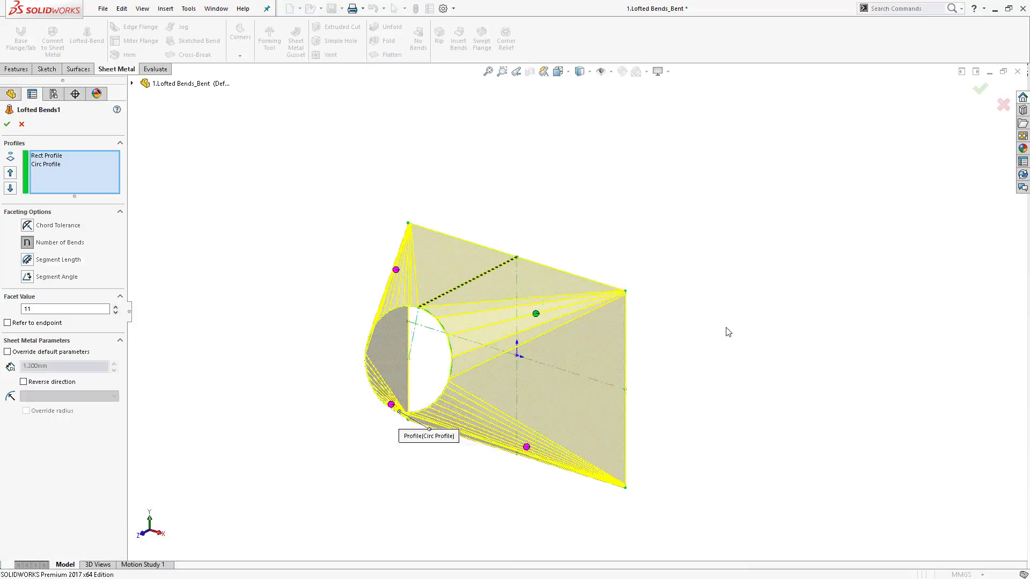
{"action": "scroll", "coordinate": [600, 293], "scroll_direction": "up", "scroll_amount": 10}
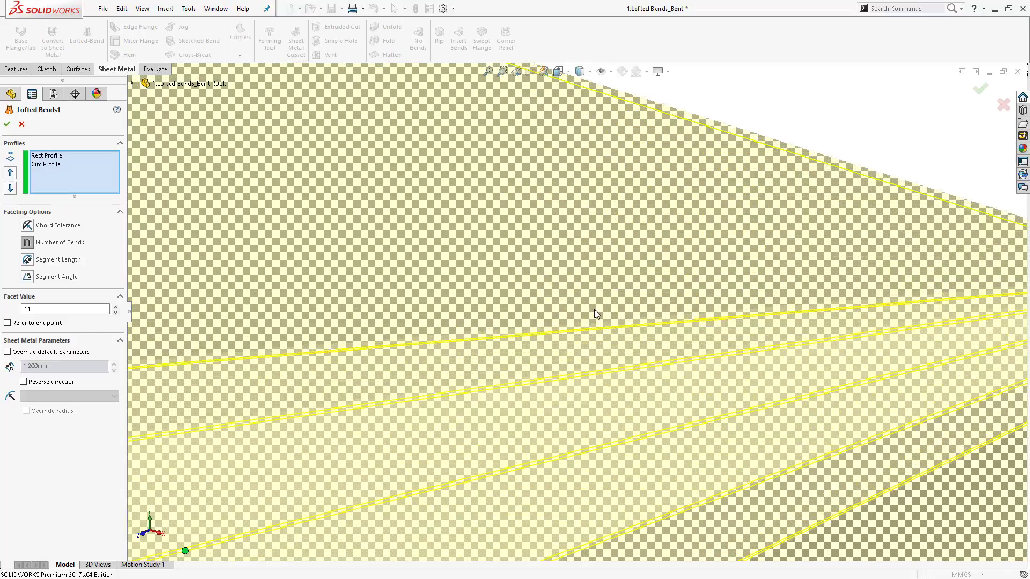
{"action": "scroll", "coordinate": [677, 373], "scroll_direction": "down", "scroll_amount": 5}
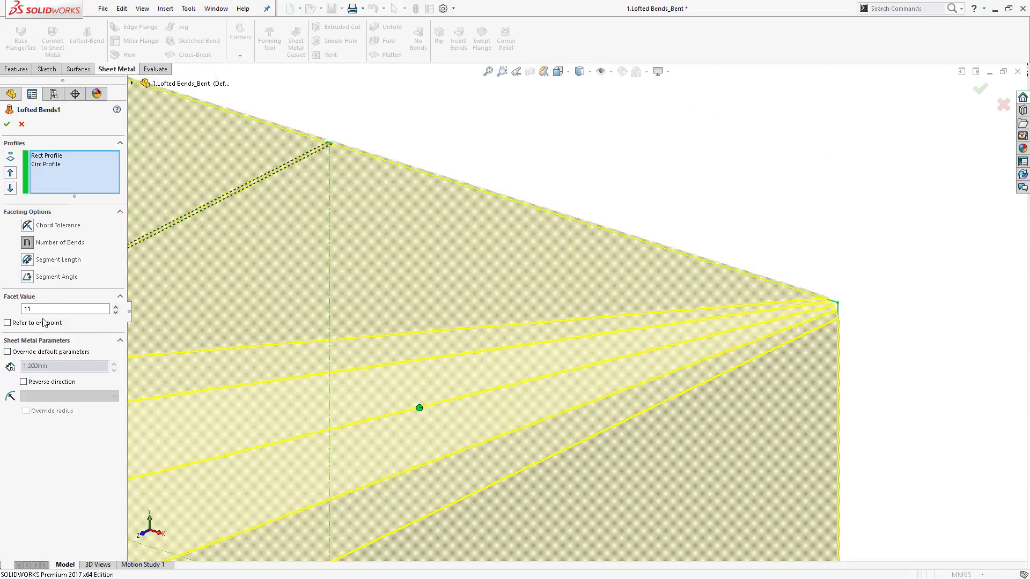
{"action": "left_click", "coordinate": [8, 323]}
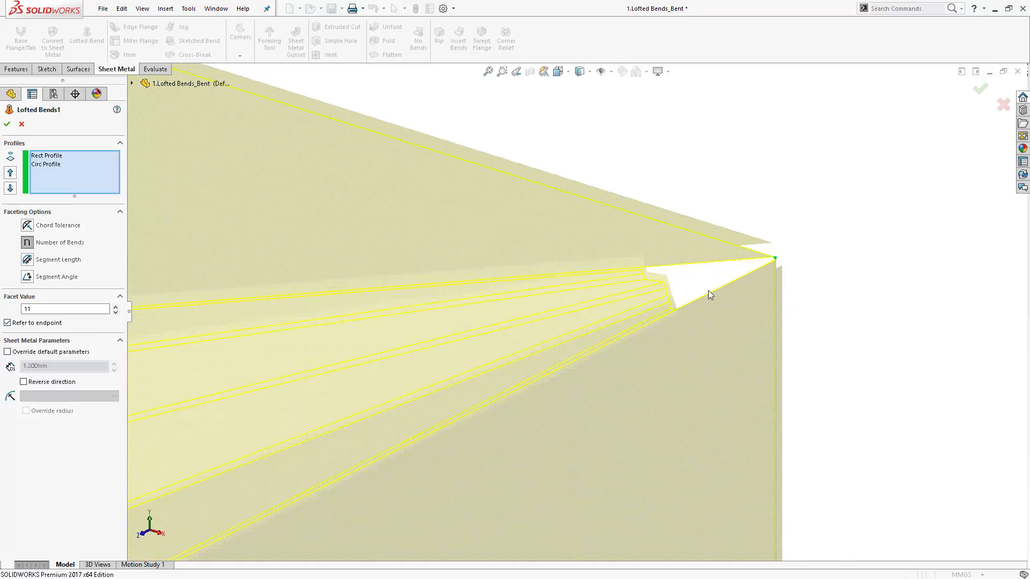
{"action": "left_click", "coordinate": [8, 323]}
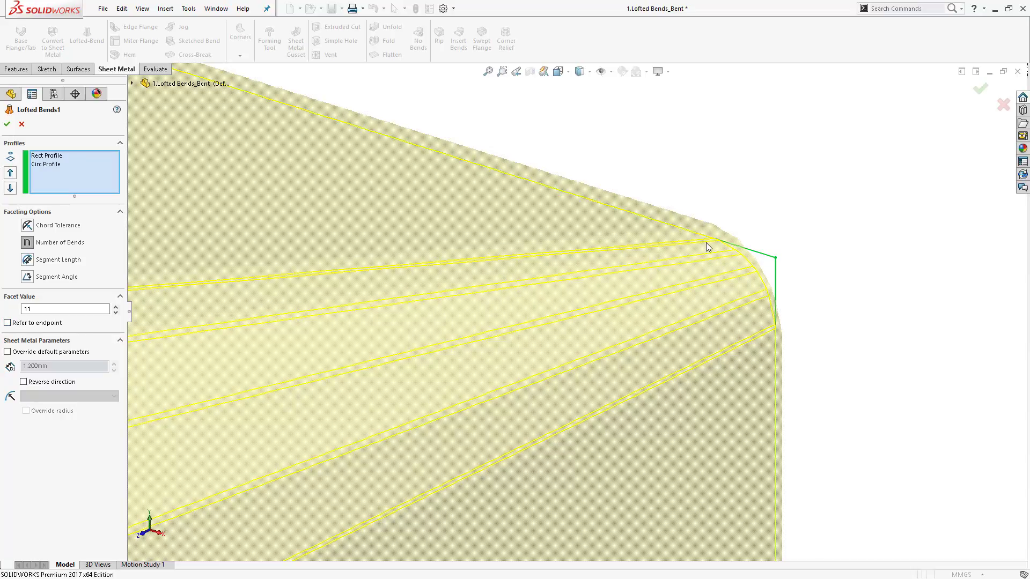
{"action": "left_click", "coordinate": [7, 125]}
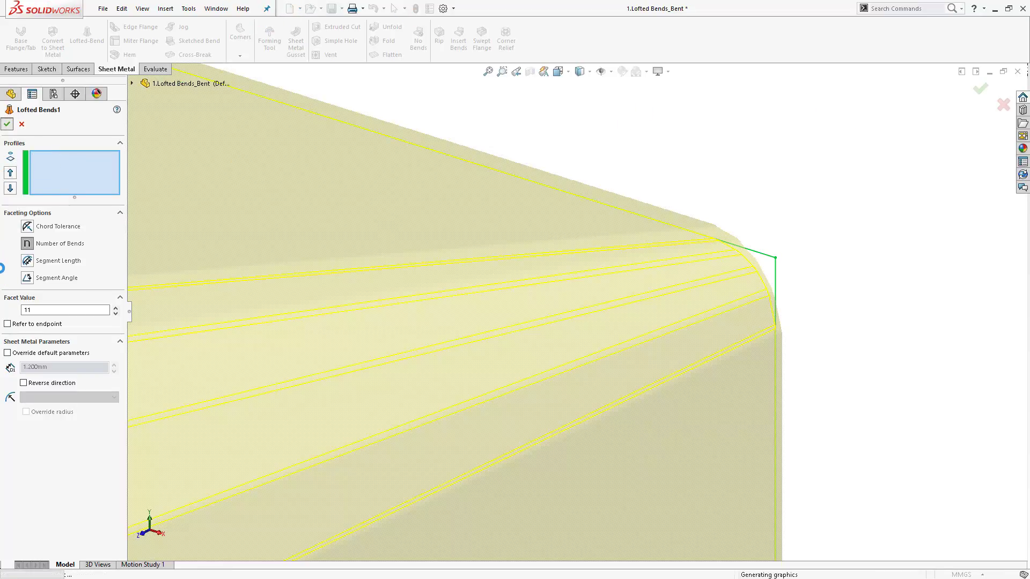
- Open the part 2.Lofted Bends_Formed from the Part files folder
{"action": "scroll", "coordinate": [325, 230], "scroll_direction": "up", "scroll_amount": 7}
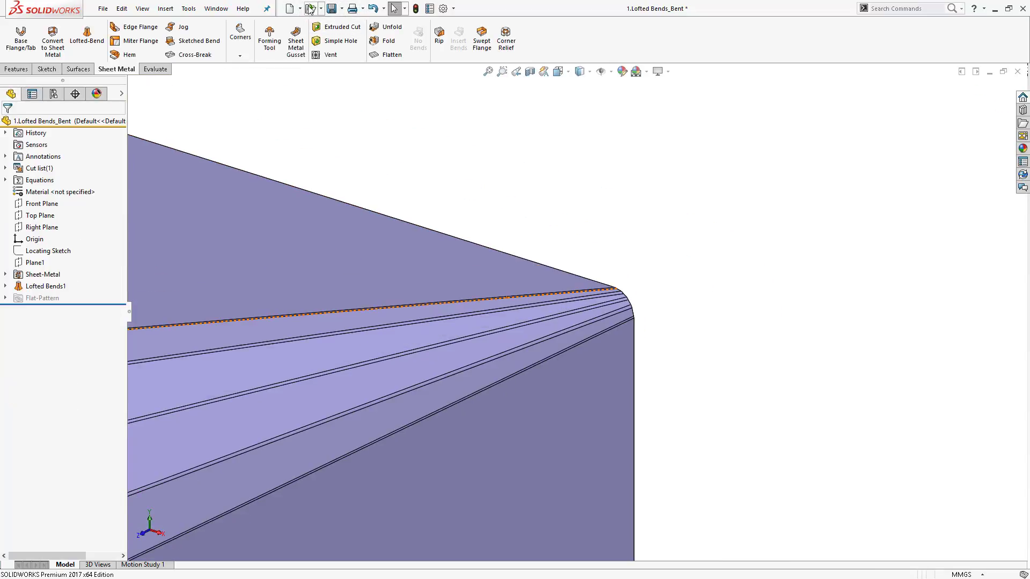
{"action": "left_click", "coordinate": [310, 9]}
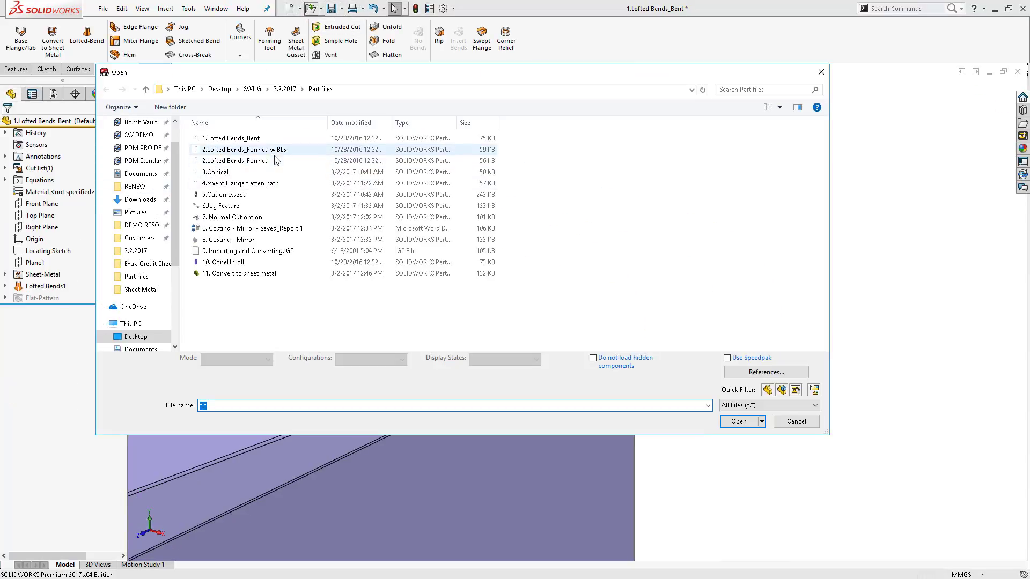
{"action": "double_click", "coordinate": [275, 161]}
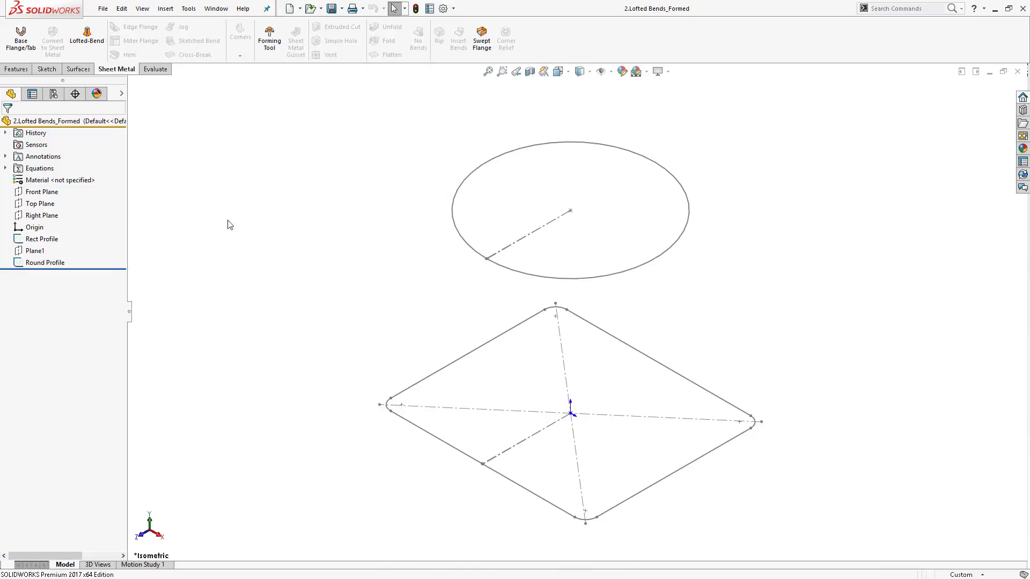
- Create a Lofted Bends feature between the round and rectangular profiles using the Formed manufacturing method
{"action": "left_click", "coordinate": [87, 35]}
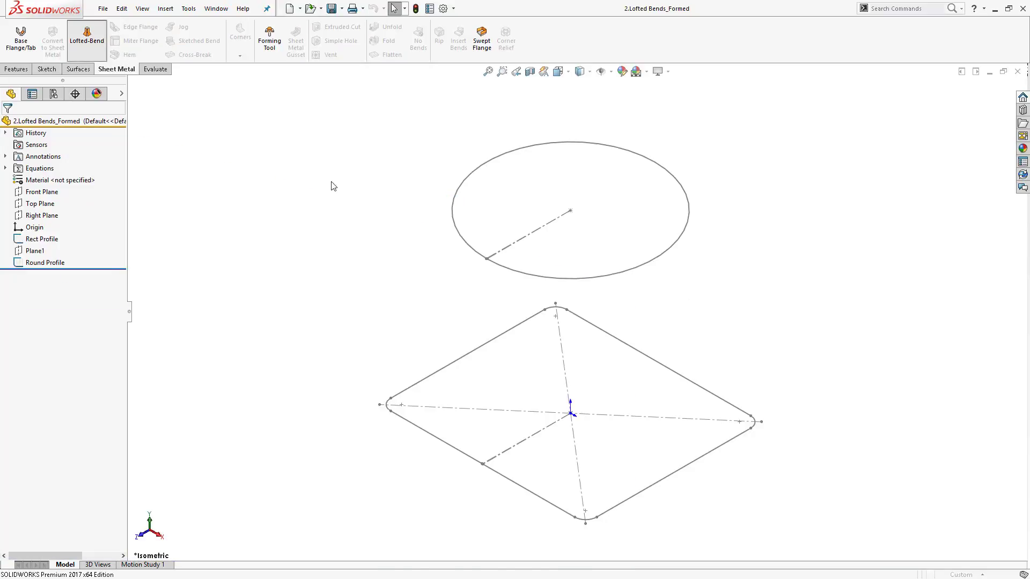
{"action": "left_click", "coordinate": [570, 278]}
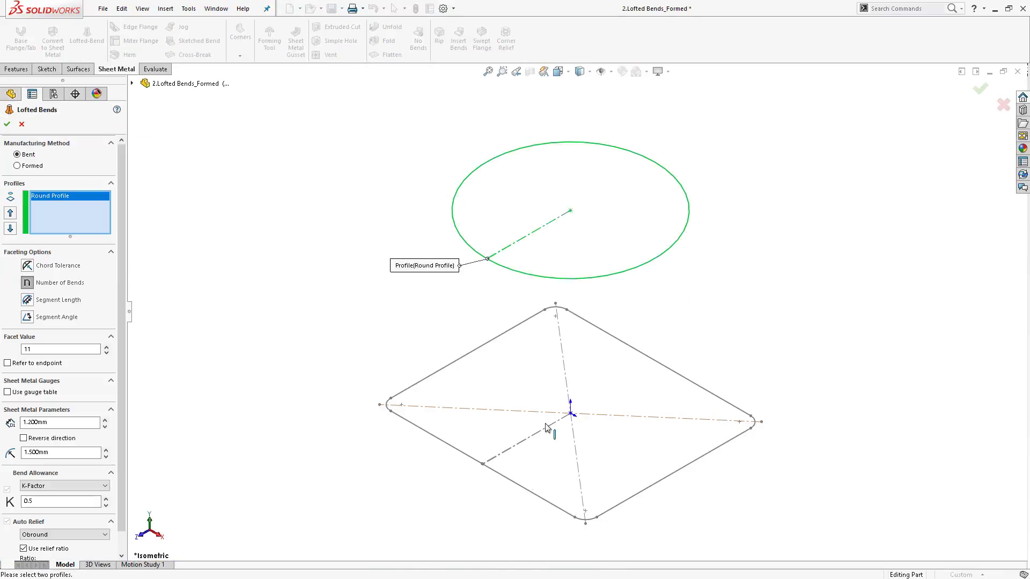
{"action": "left_click", "coordinate": [533, 497]}
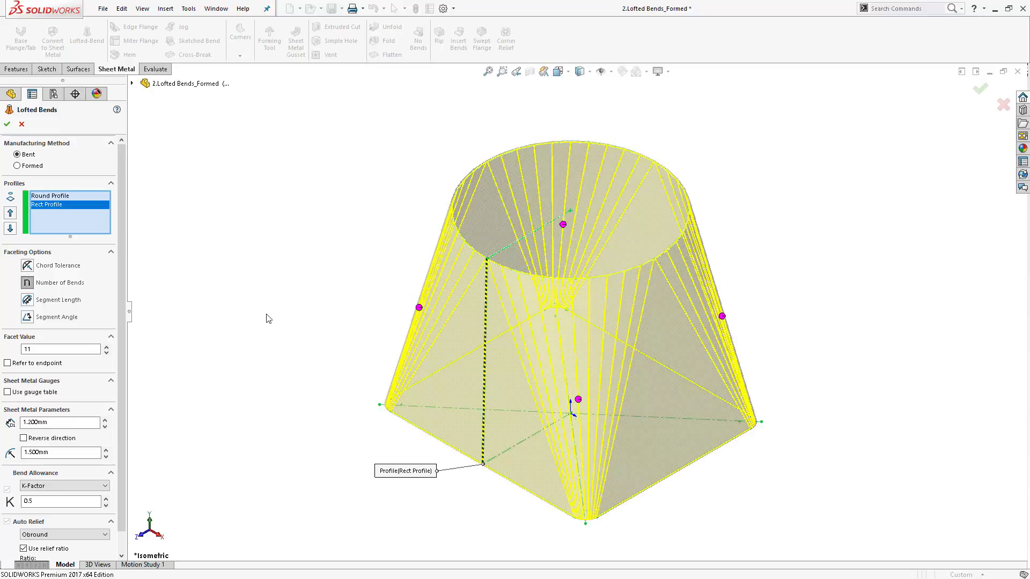
{"action": "left_click", "coordinate": [18, 166]}
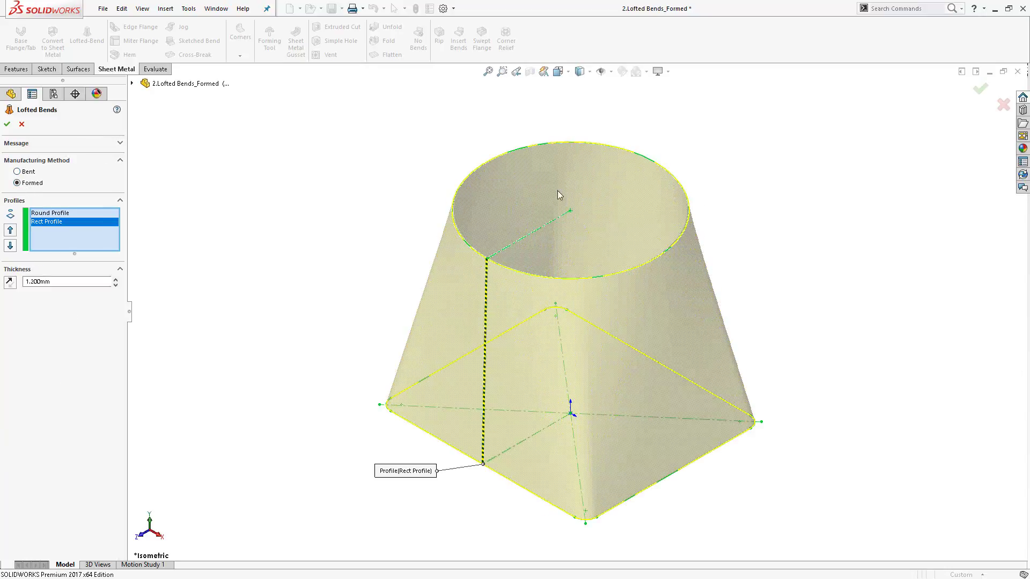
{"action": "middle_click_drag", "start_coordinate": [574, 267], "coordinate": [588, 335]}
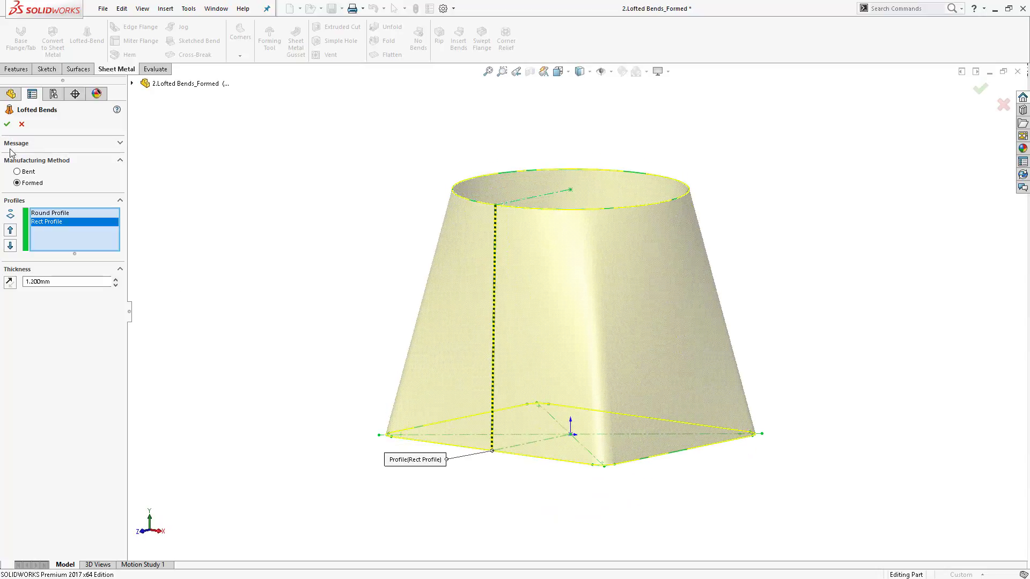
{"action": "left_click", "coordinate": [7, 124]}
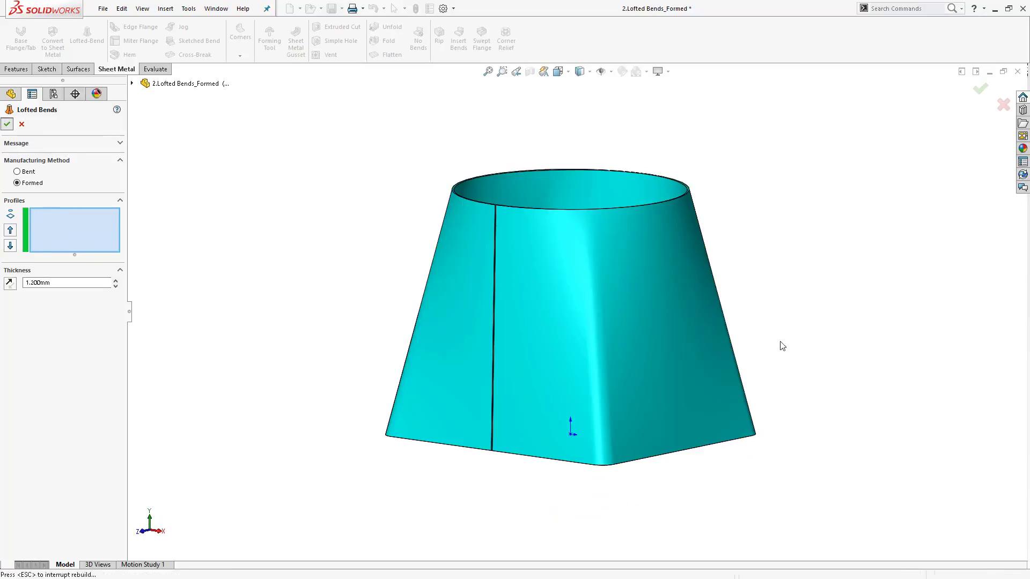
{"action": "middle_click_drag", "start_coordinate": [690, 428], "coordinate": [709, 499]}
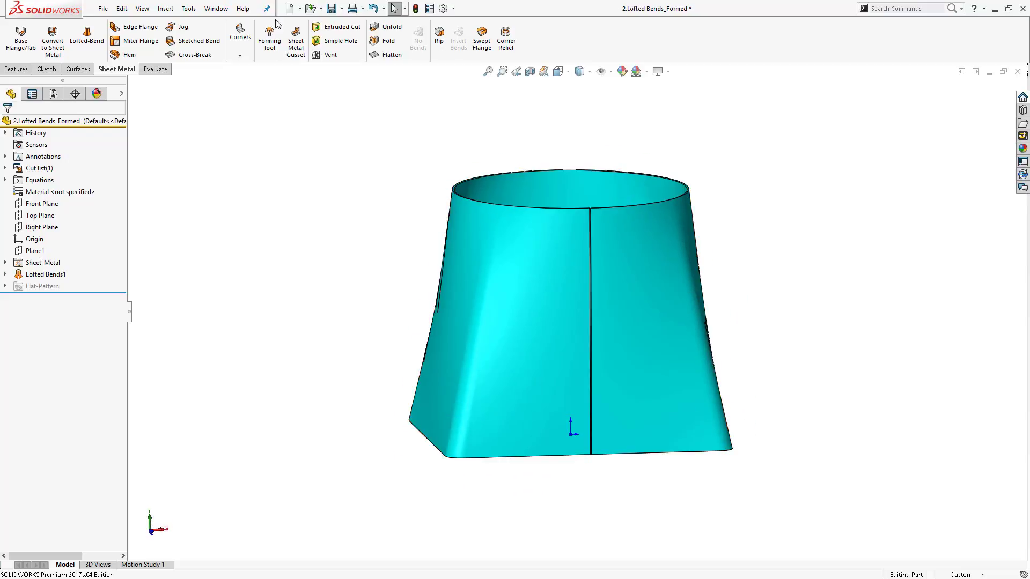
{"action": "middle_click_drag", "start_coordinate": [605, 242], "coordinate": [498, 268]}
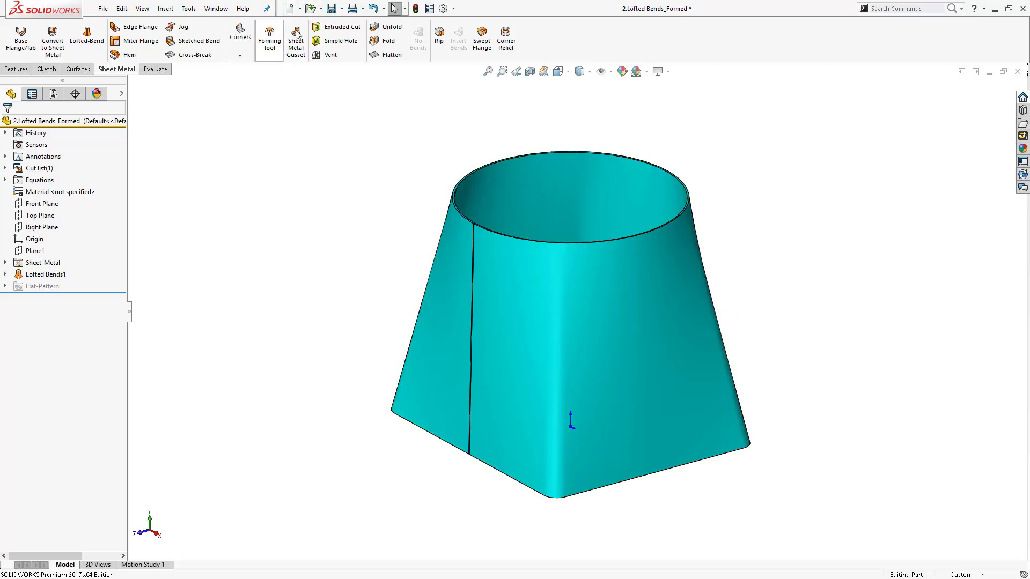
- Open the part 2.Lofted Bends_Formed w BLs from the Part files folder
{"action": "left_click", "coordinate": [310, 8]}
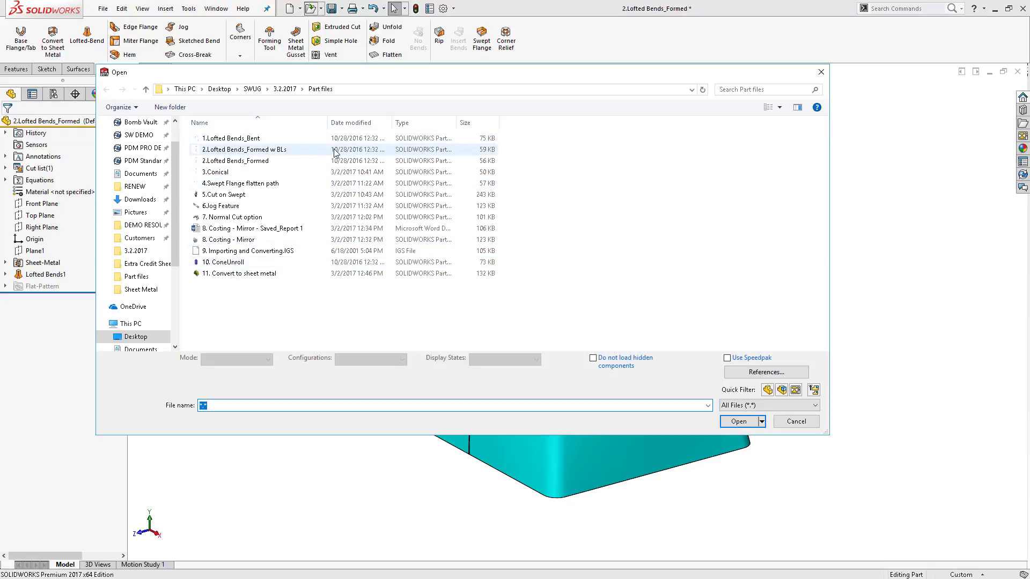
{"action": "double_click", "coordinate": [316, 151]}
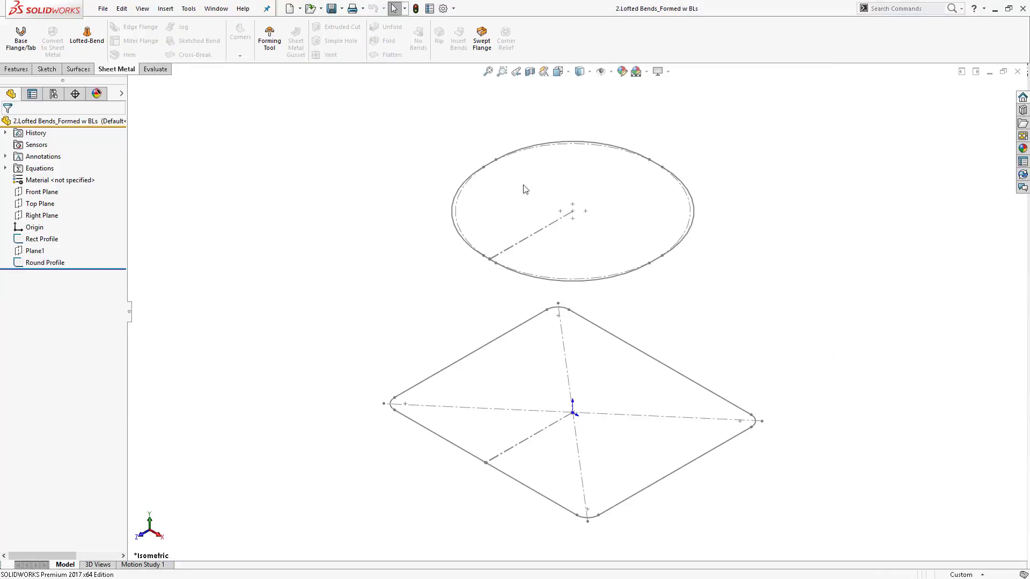
{"action": "scroll", "coordinate": [630, 311], "scroll_direction": "down", "scroll_amount": 4}
{"action": "scroll", "coordinate": [645, 288], "scroll_direction": "up", "scroll_amount": 2}
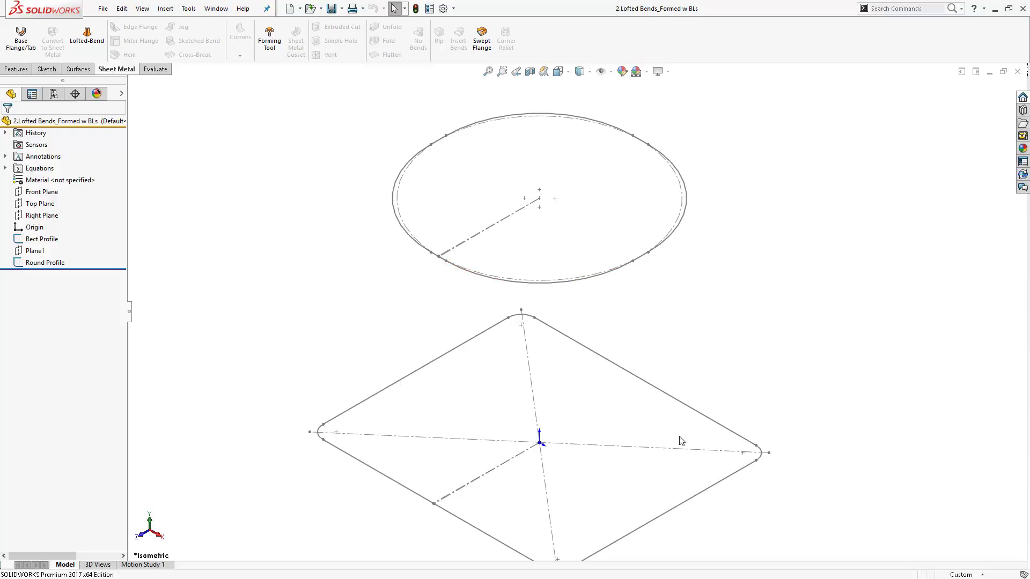
{"action": "scroll", "coordinate": [648, 500], "scroll_direction": "up", "scroll_amount": 2}
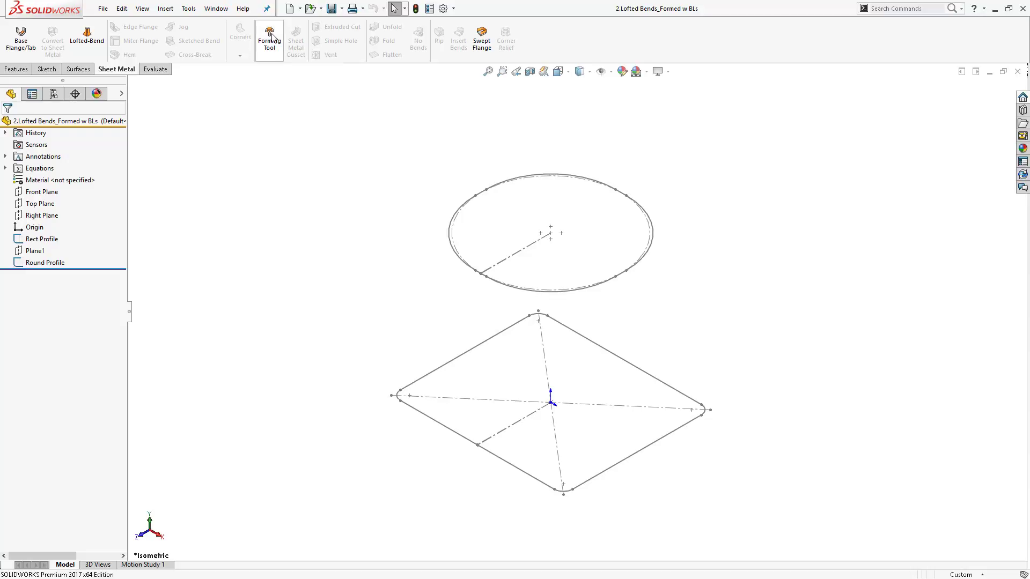
- Create a formed Lofted Bends feature from the round and rectangular profiles with 2 bend lines
{"action": "left_click", "coordinate": [86, 36]}
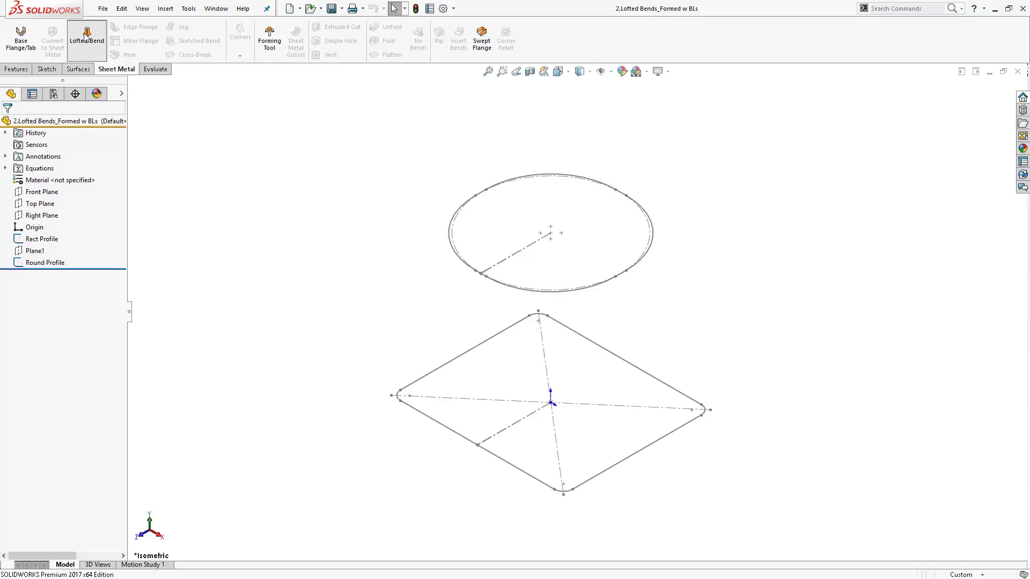
{"action": "left_click", "coordinate": [527, 292]}
{"action": "left_click", "coordinate": [513, 465]}
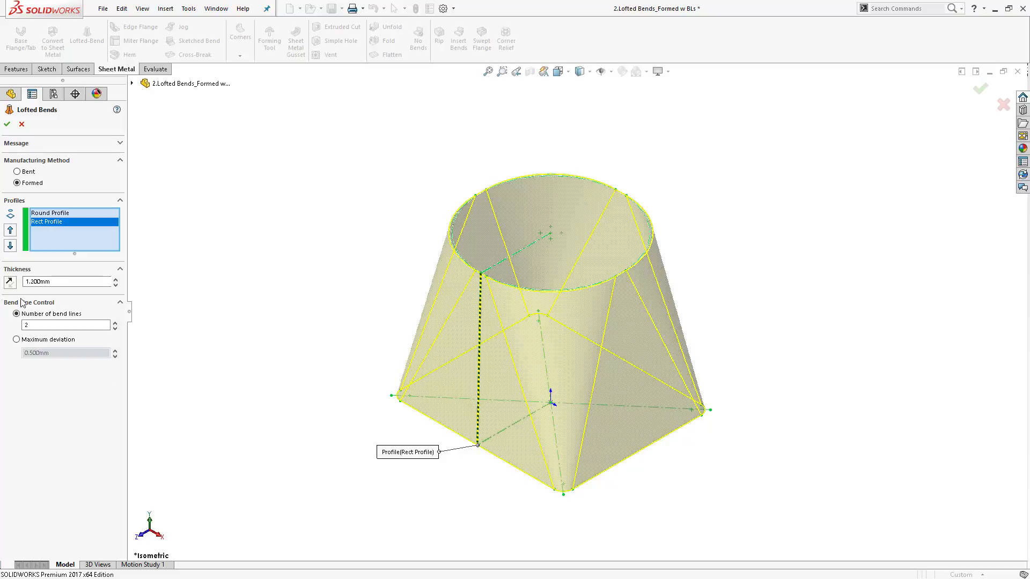
{"action": "left_click", "coordinate": [26, 326]}
{"action": "left_click", "coordinate": [7, 124]}
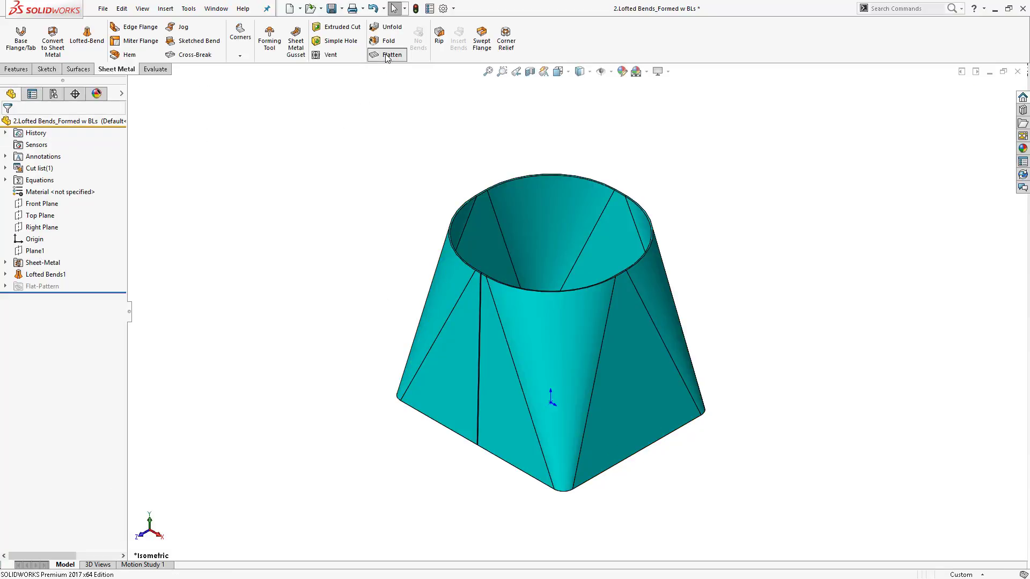
- Flatten the part to show its flat pattern
{"action": "left_click", "coordinate": [387, 55]}
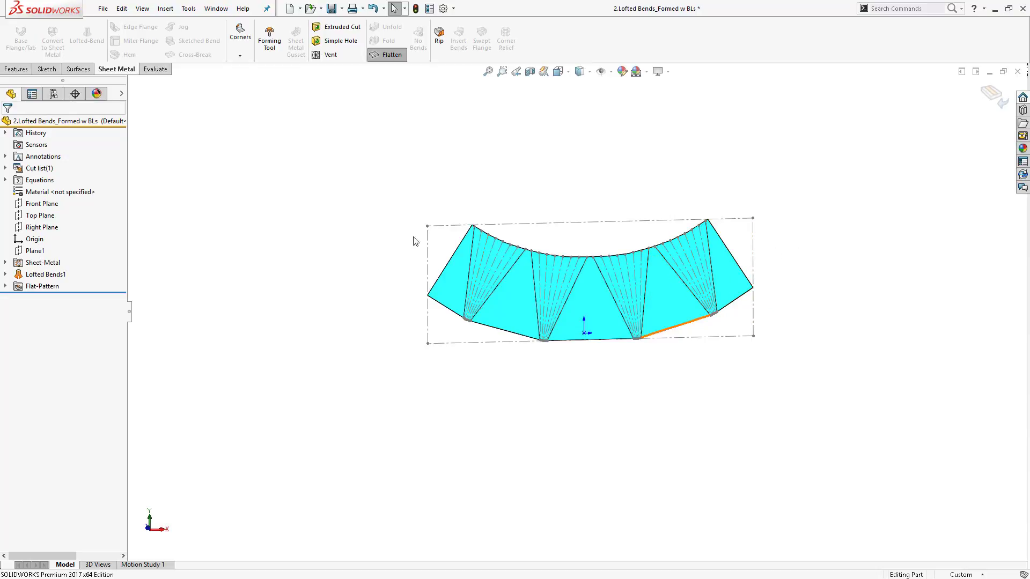
{"action": "scroll", "coordinate": [655, 341], "scroll_direction": "down", "scroll_amount": 3}
{"action": "scroll", "coordinate": [584, 350], "scroll_direction": "down", "scroll_amount": 2}
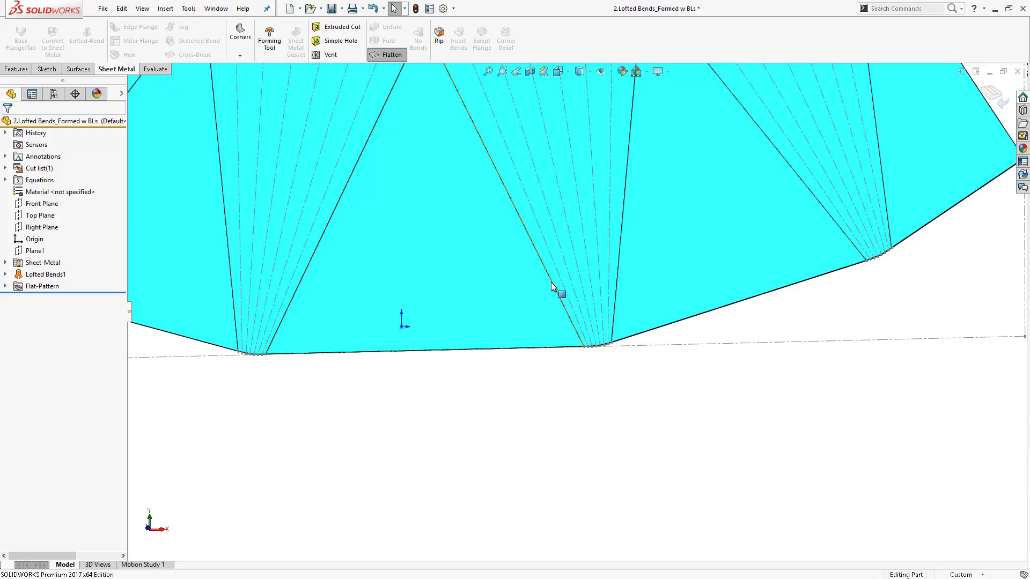
{"action": "key", "text": "f"}
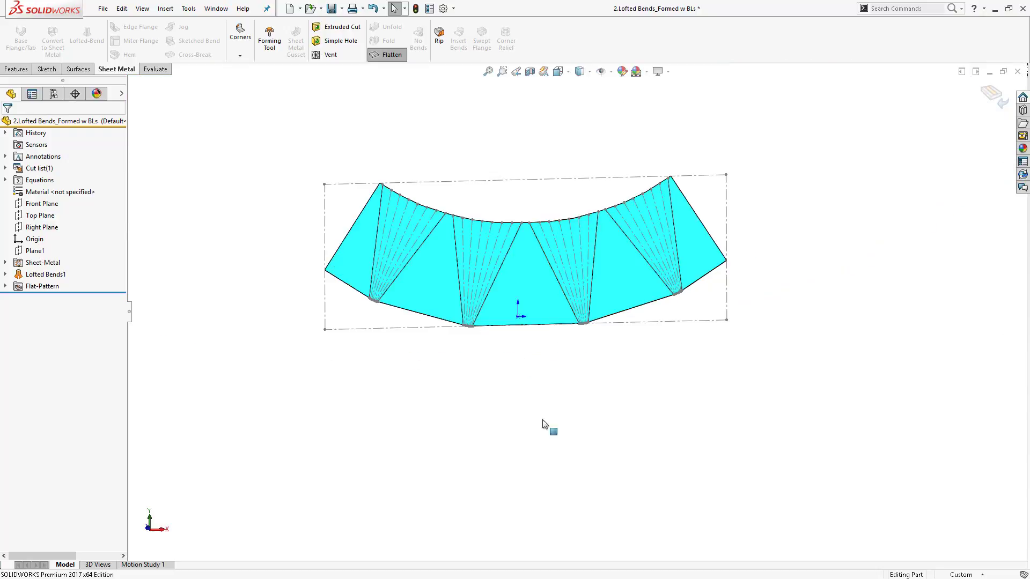
- Switch to the PowerPoint presentation, advance to the Swept Flanges slide, and return to SOLIDWORKS
{"action": "left_click", "coordinate": [209, 281]}
{"action": "key", "text": "alt+Tab"}
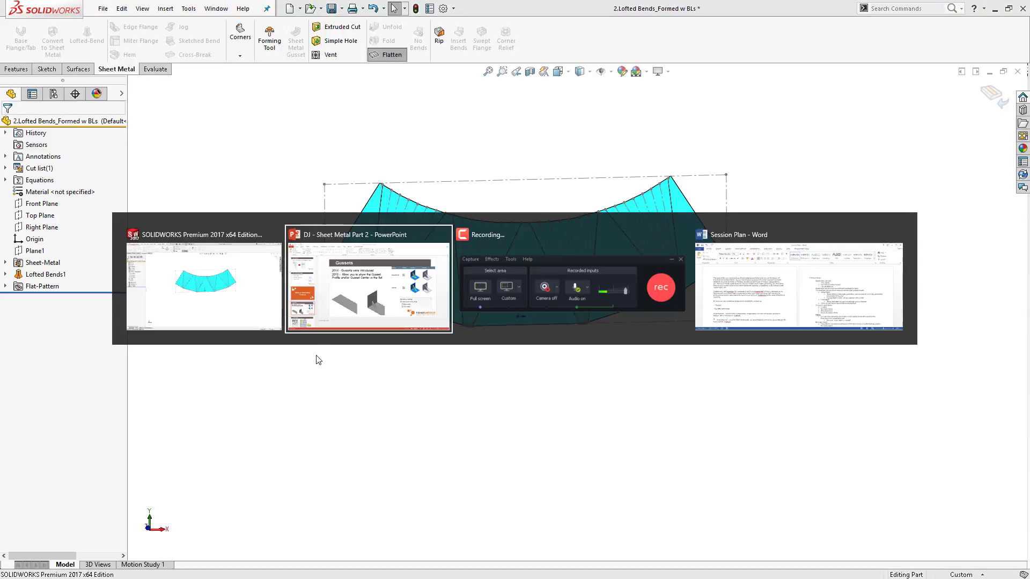
{"action": "scroll", "coordinate": [79, 372], "scroll_direction": "down", "scroll_amount": 1}
{"action": "left_click", "coordinate": [118, 448]}
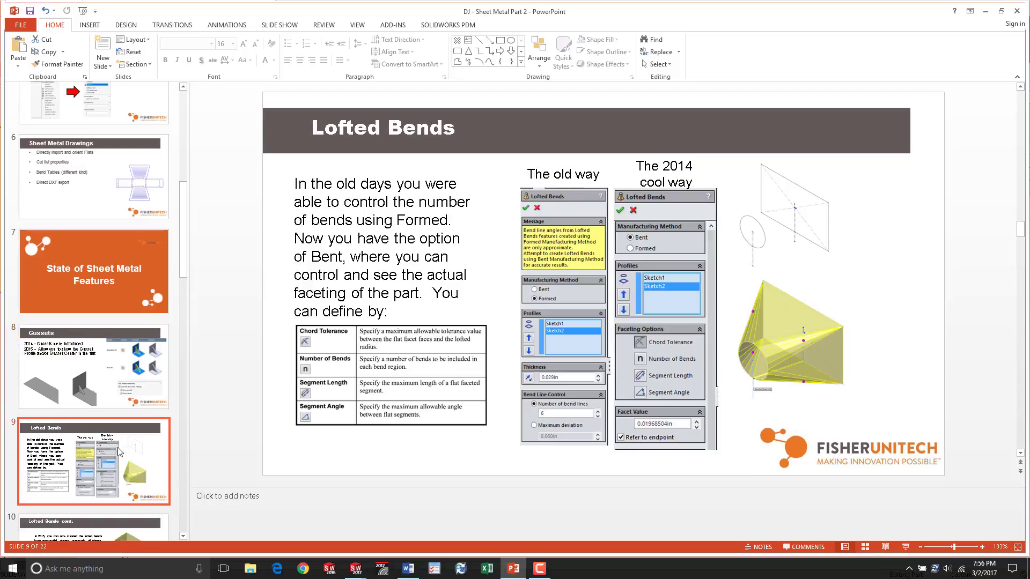
{"action": "key", "text": "Down"}
{"action": "key", "text": "Down"}
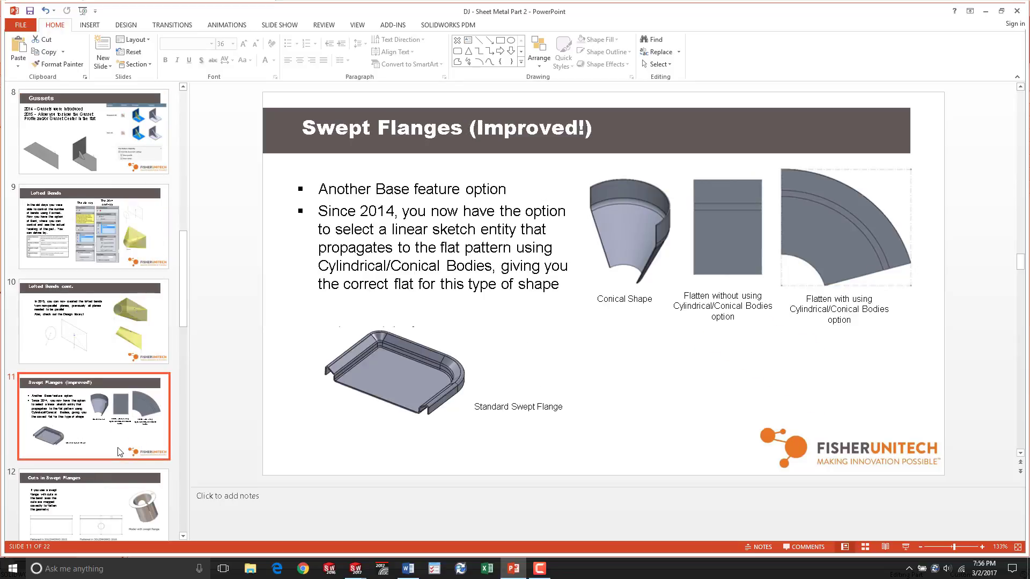
{"action": "key", "text": "alt+Tab"}
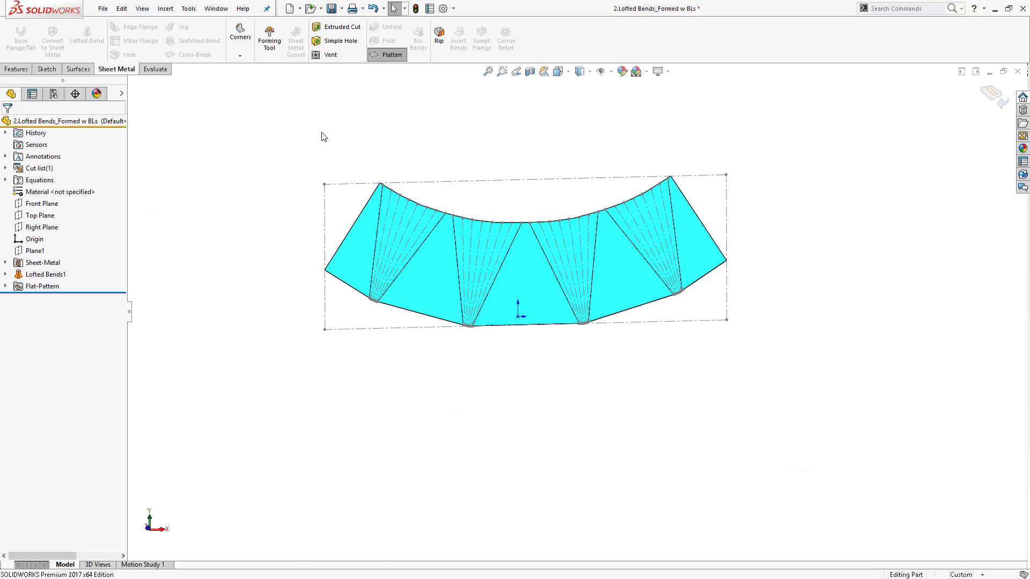
- Open the part 3.Conical from the Part files folder
{"action": "left_click", "coordinate": [310, 9]}
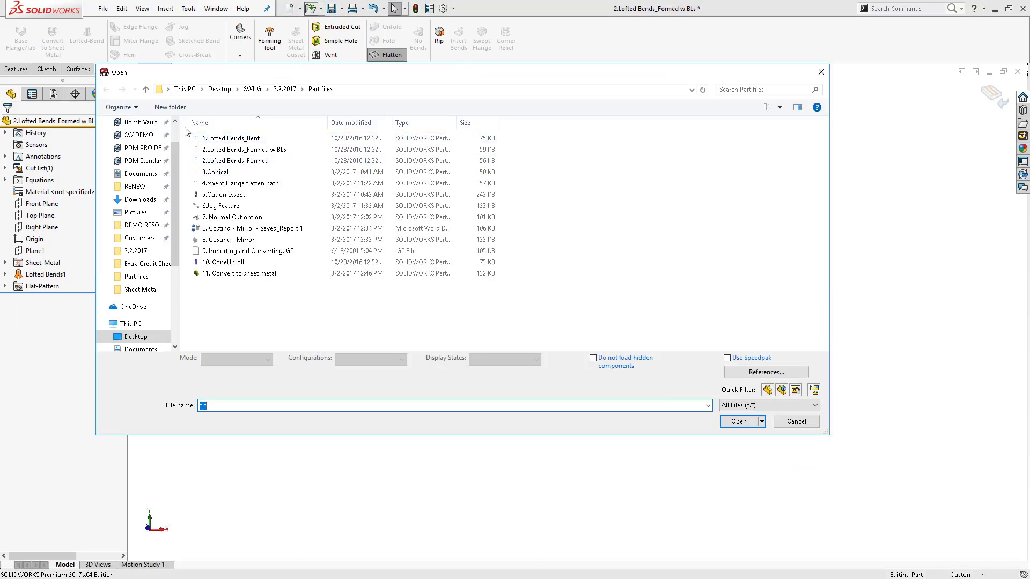
{"action": "double_click", "coordinate": [290, 172]}
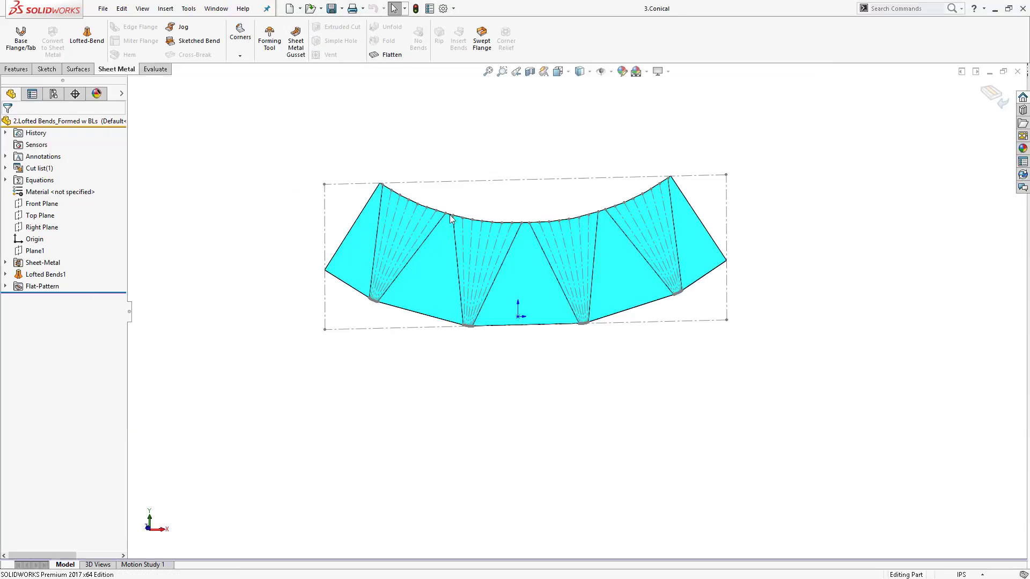
{"action": "mouse_move", "coordinate": [314, 360]}
{"action": "middle_mouse_down"}
{"action": "mouse_move", "coordinate": [439, 209]}
{"action": "mouse_move", "coordinate": [336, 320]}
{"action": "mouse_move", "coordinate": [786, 365]}
{"action": "mouse_move", "coordinate": [642, 316]}
{"action": "mouse_move", "coordinate": [697, 333]}
{"action": "middle_mouse_up"}
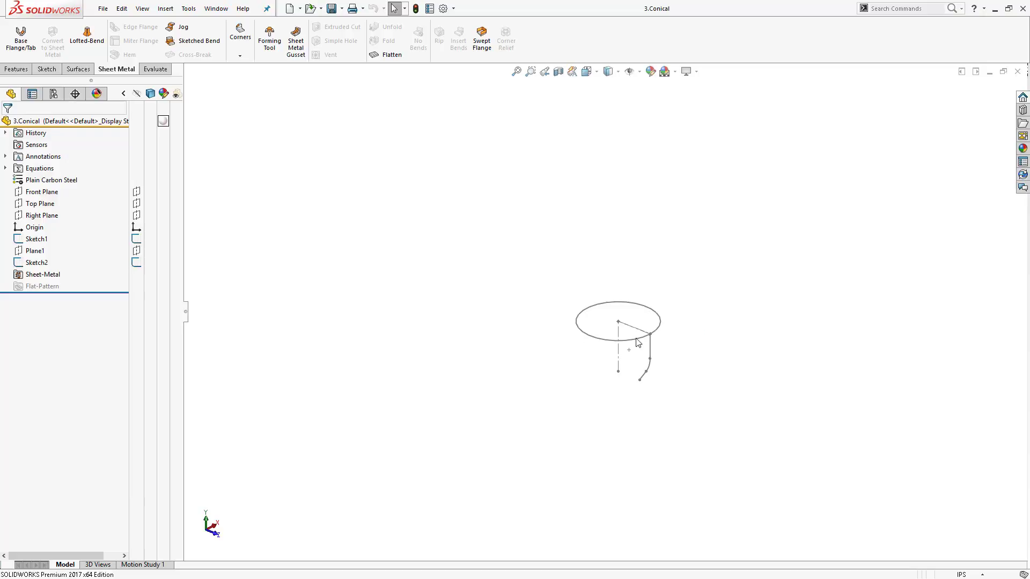
- Examine the profile and path sketches of the conical part by zooming in and out
{"action": "scroll", "coordinate": [668, 371], "scroll_direction": "down", "scroll_amount": 3}
{"action": "scroll", "coordinate": [622, 371], "scroll_direction": "up", "scroll_amount": 1}
{"action": "scroll", "coordinate": [587, 365], "scroll_direction": "down", "scroll_amount": 3}
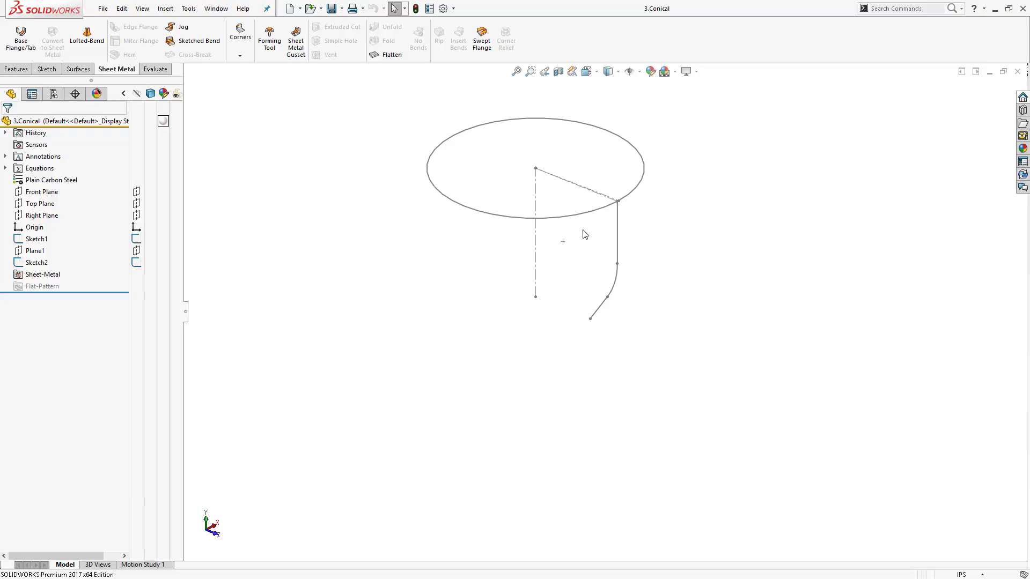
{"action": "scroll", "coordinate": [603, 233], "scroll_direction": "down", "scroll_amount": 8}
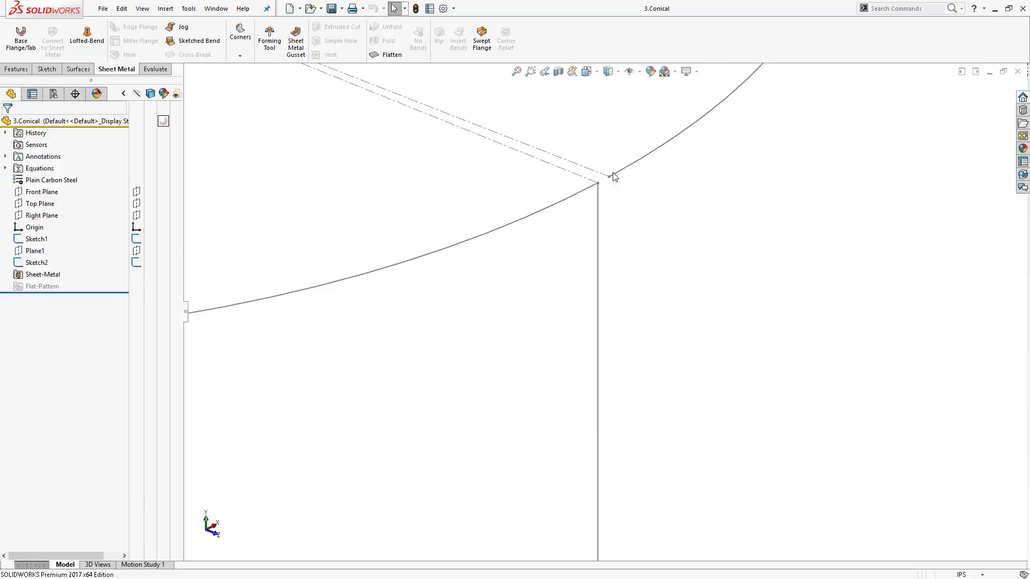
{"action": "scroll", "coordinate": [614, 179], "scroll_direction": "up", "scroll_amount": 3}
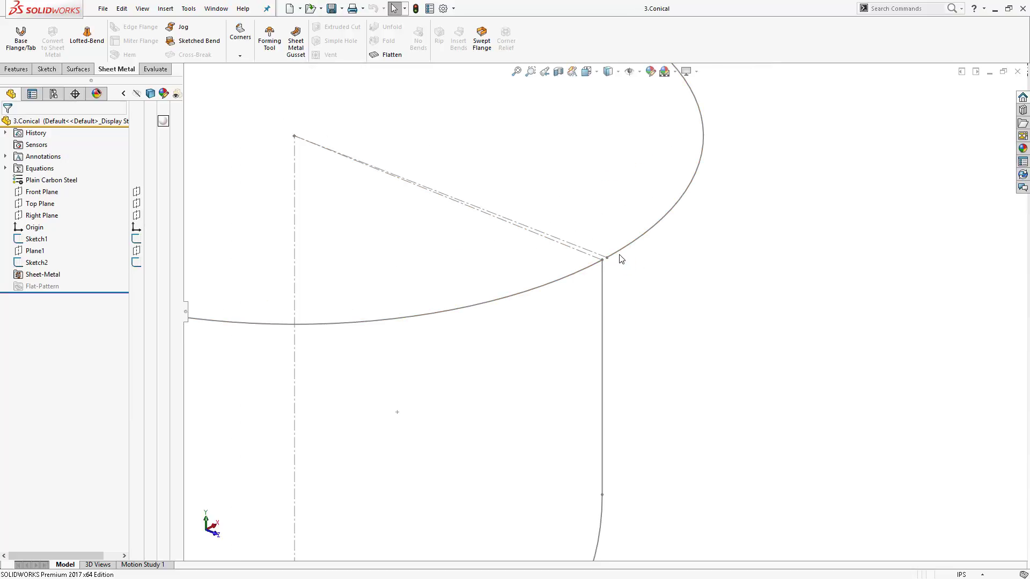
{"action": "scroll", "coordinate": [605, 272], "scroll_direction": "down", "scroll_amount": 2}
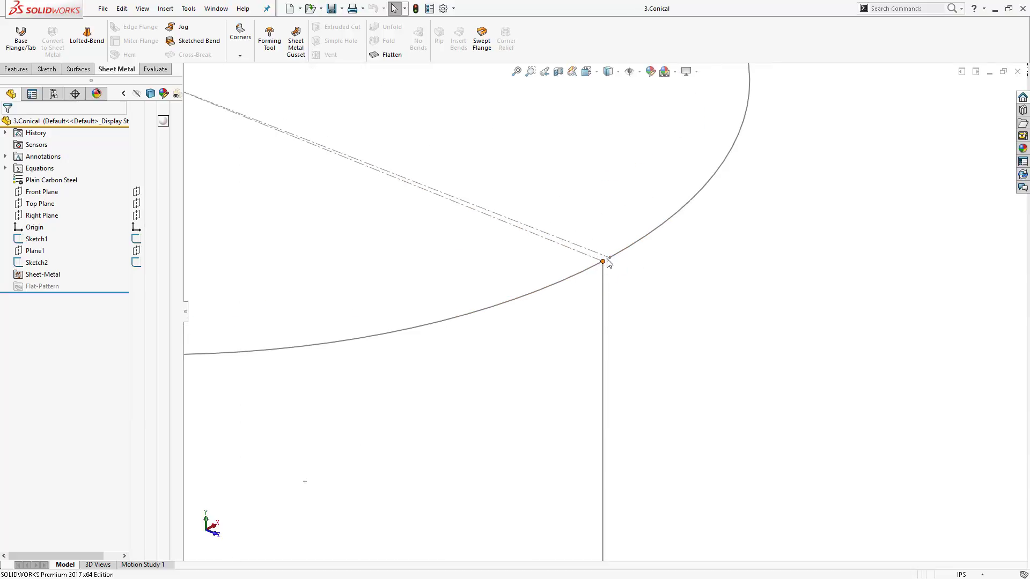
{"action": "scroll", "coordinate": [640, 205], "scroll_direction": "up", "scroll_amount": 3}
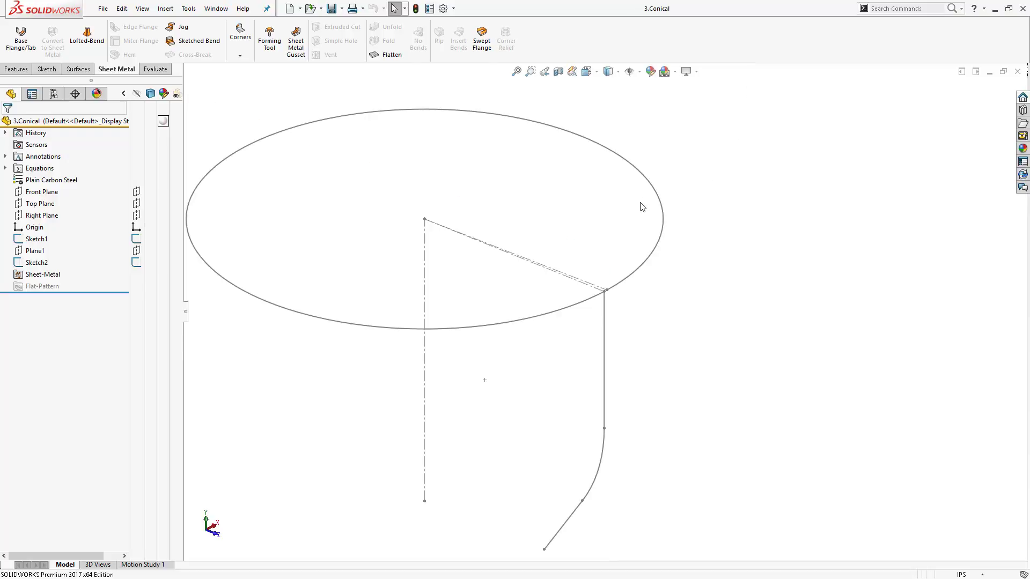
{"action": "scroll", "coordinate": [568, 311], "scroll_direction": "up", "scroll_amount": 3}
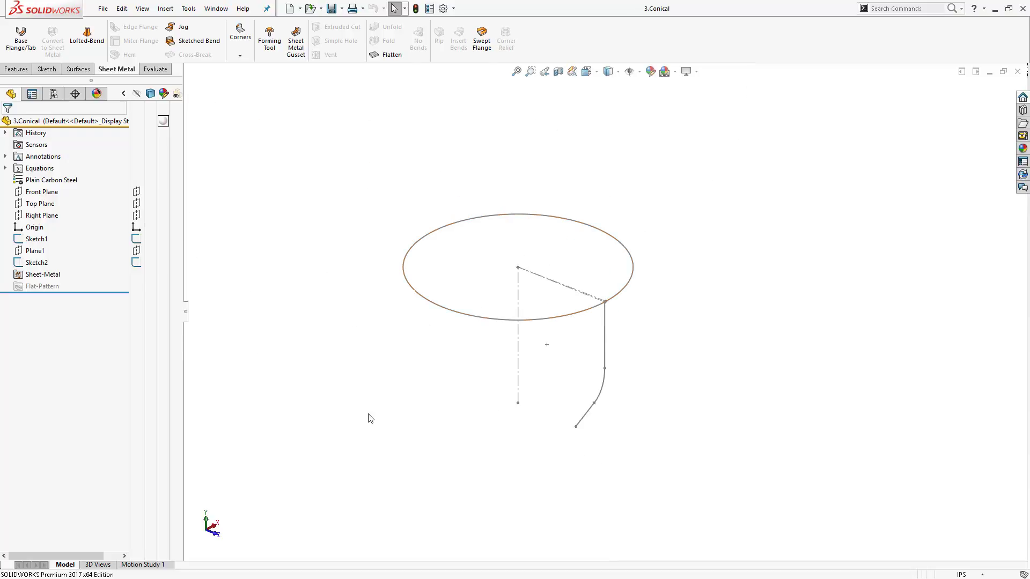
{"action": "scroll", "coordinate": [611, 329], "scroll_direction": "down", "scroll_amount": 4}
{"action": "scroll", "coordinate": [495, 305], "scroll_direction": "up", "scroll_amount": 2}
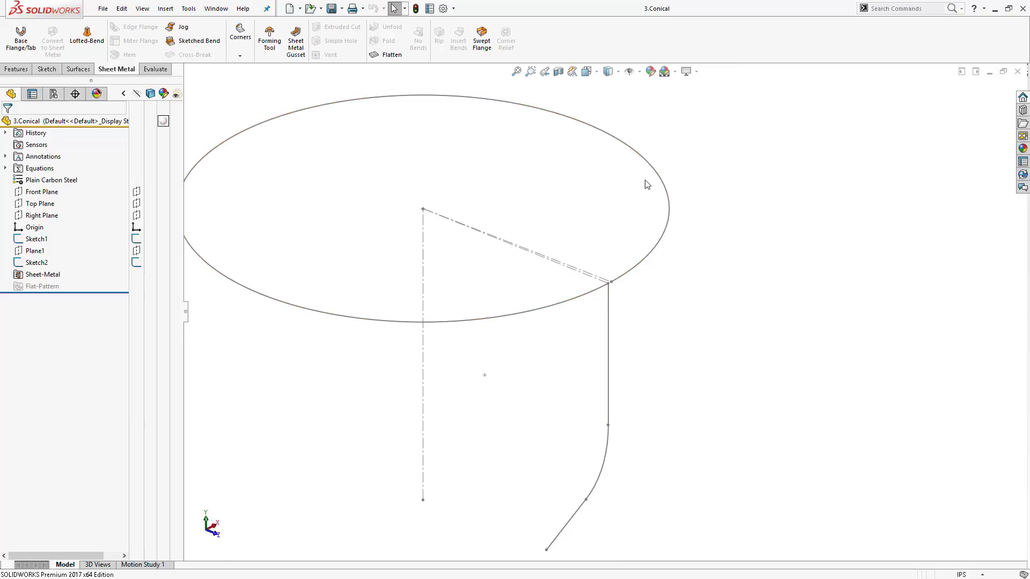
- Start a Swept Flange using Sketch1 as the profile and Sketch2 as the path
{"action": "left_click", "coordinate": [482, 37]}
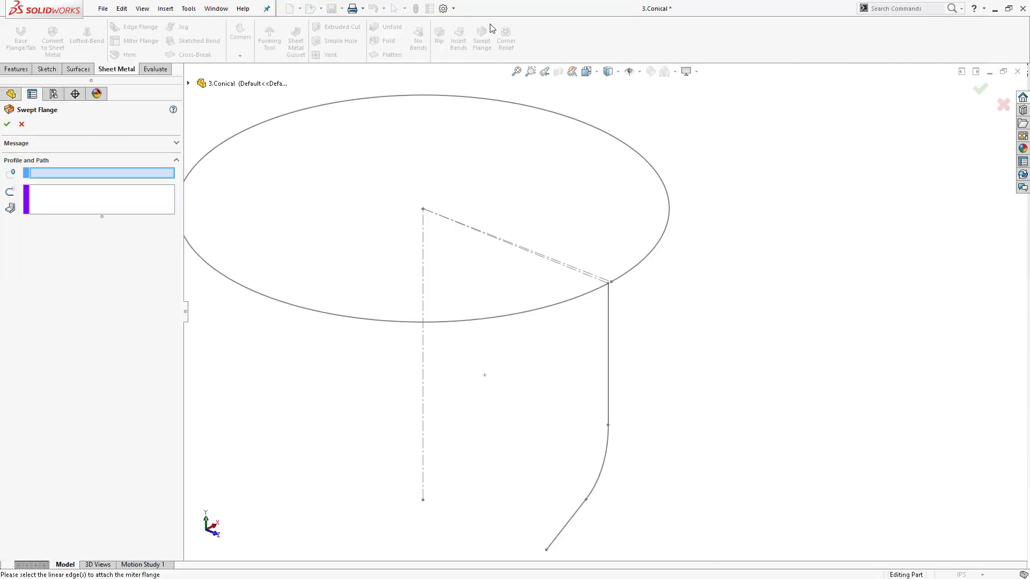
{"action": "left_click", "coordinate": [610, 324]}
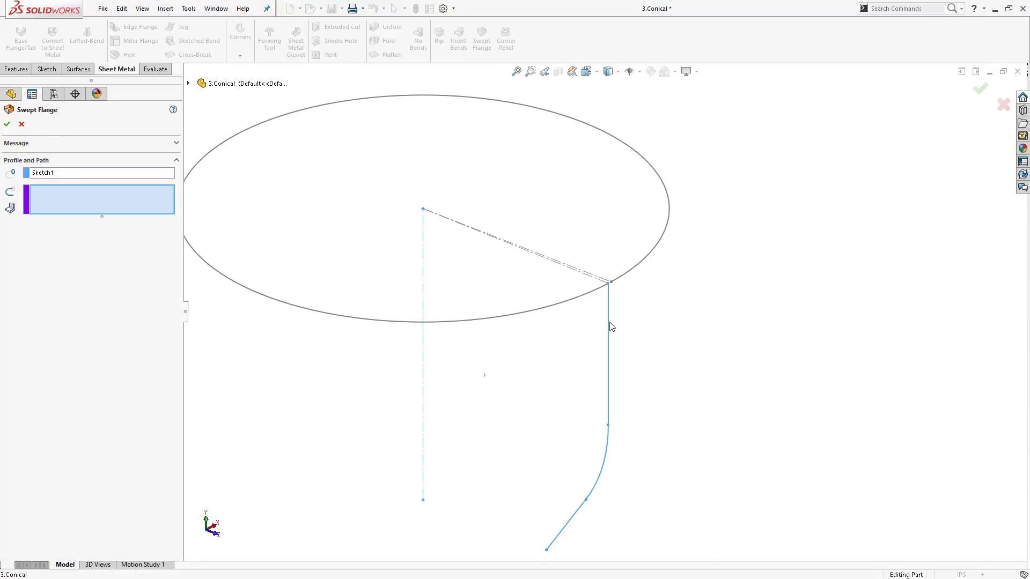
{"action": "left_click", "coordinate": [643, 266]}
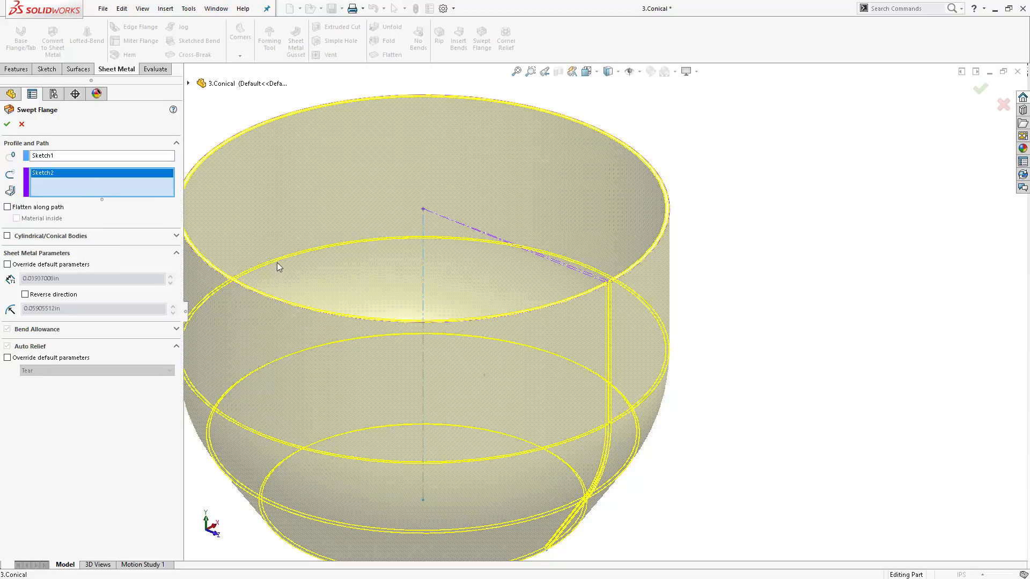
{"action": "scroll", "coordinate": [454, 305], "scroll_direction": "up", "scroll_amount": 3}
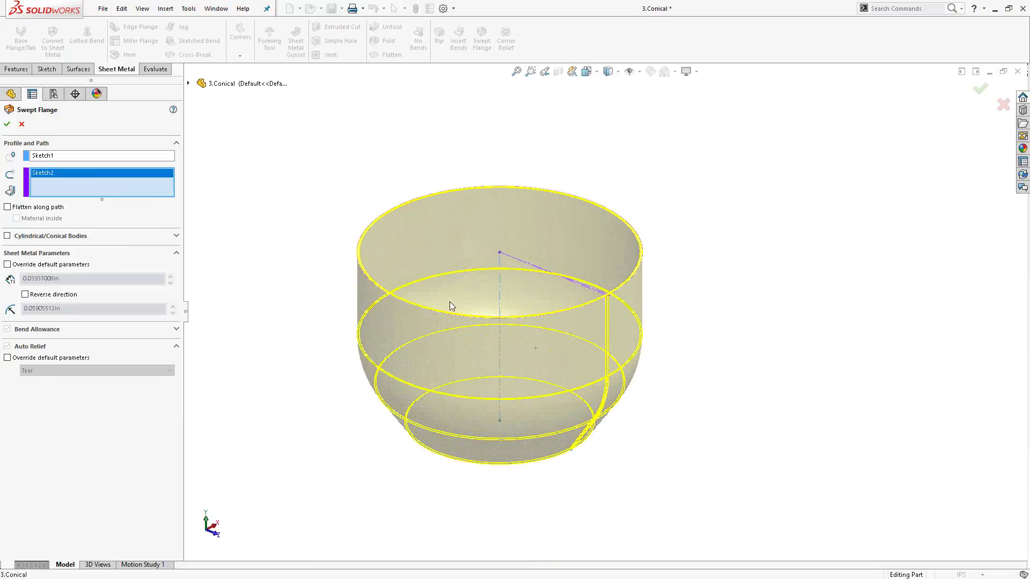
{"action": "mouse_move", "coordinate": [504, 399]}
{"action": "middle_mouse_down"}
{"action": "mouse_move", "coordinate": [535, 326]}
{"action": "mouse_move", "coordinate": [508, 395]}
{"action": "middle_mouse_up"}
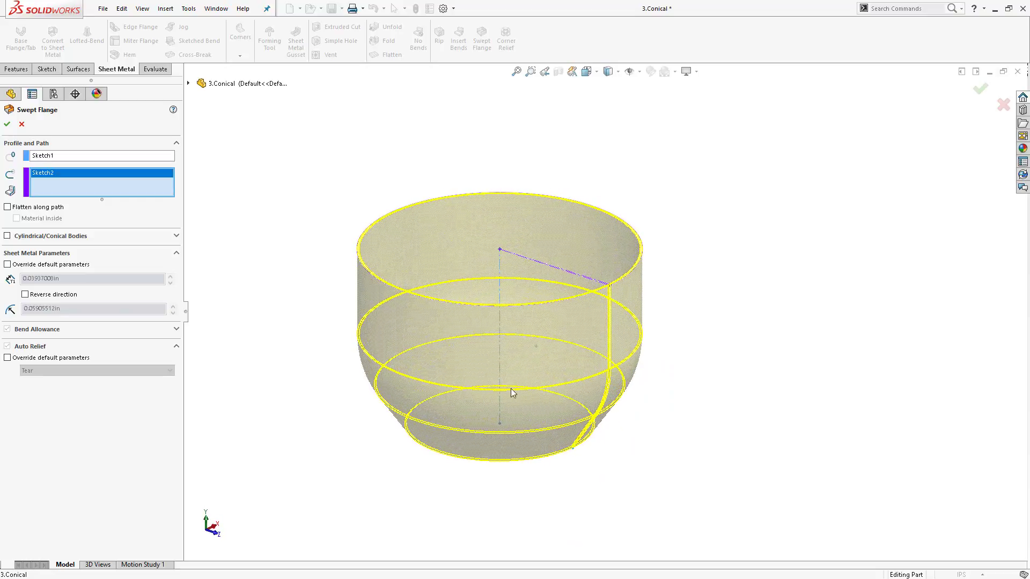
- Enable Cylindrical/Conical Bodies, select the slanted line of Sketch1, and confirm the swept flange
{"action": "left_click", "coordinate": [7, 236]}
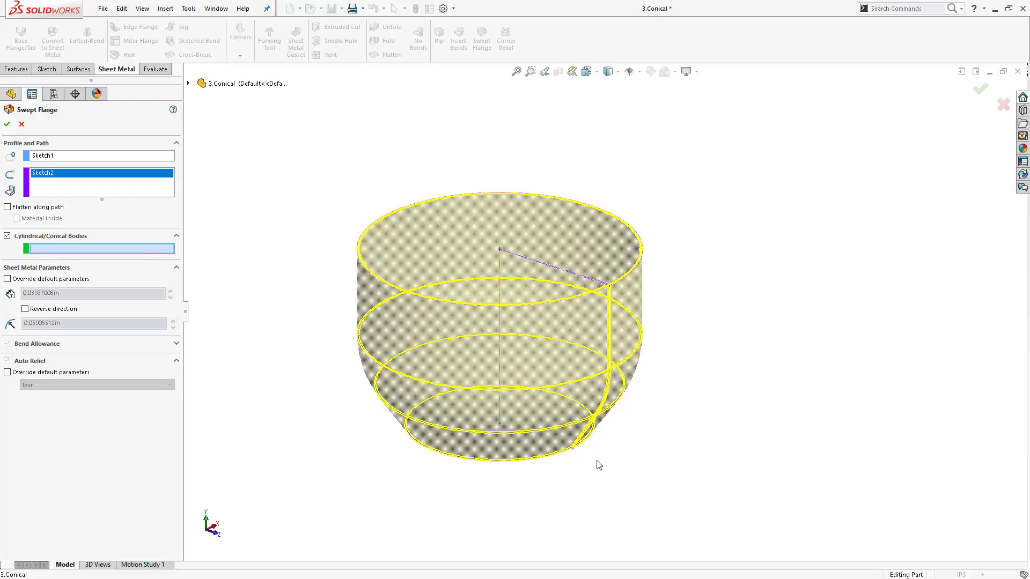
{"action": "middle_click_drag", "start_coordinate": [589, 466], "coordinate": [612, 432]}
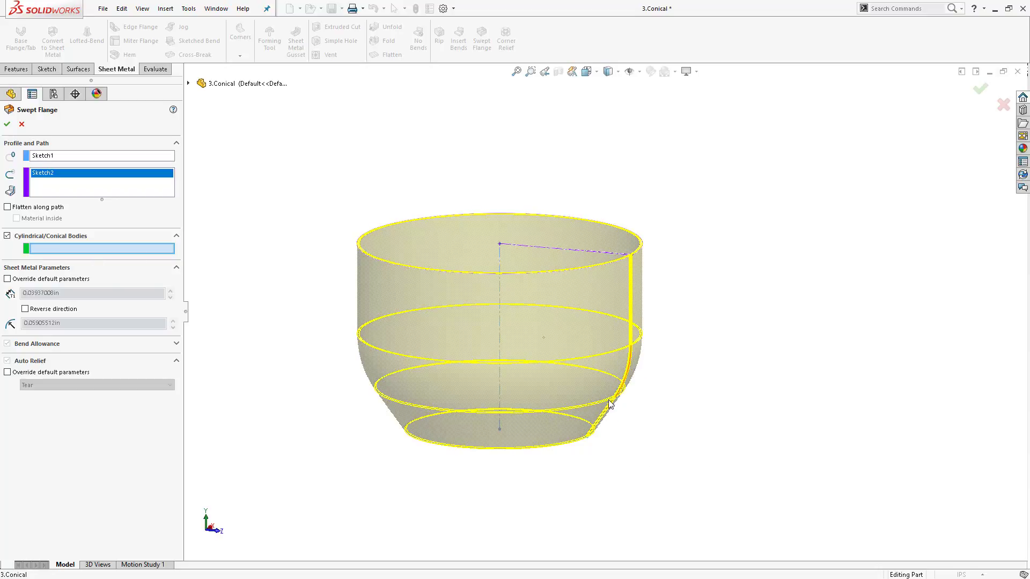
{"action": "left_click", "coordinate": [604, 418]}
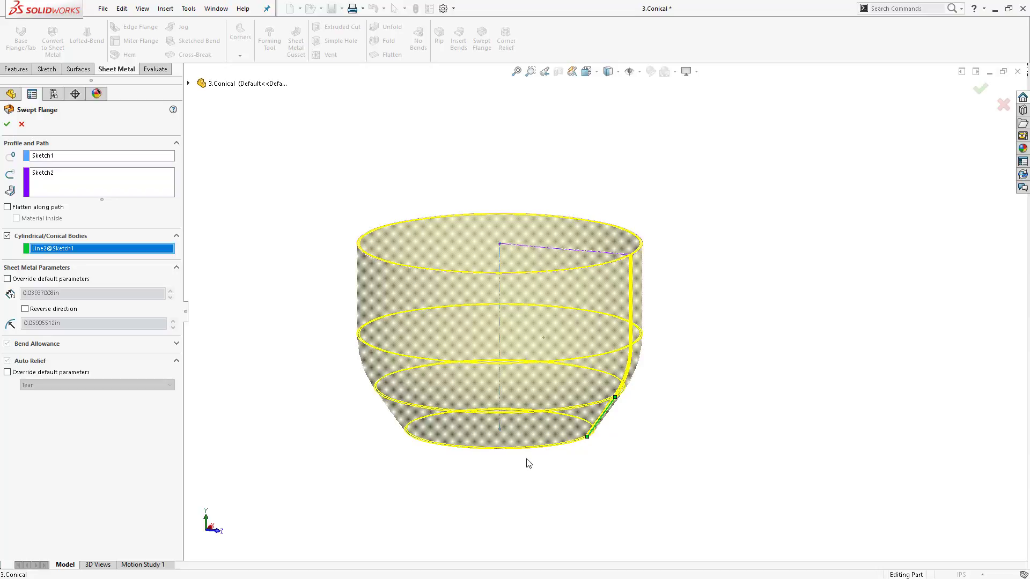
{"action": "left_click", "coordinate": [7, 124]}
- Flatten the swept flange to show its flat pattern
{"action": "left_click", "coordinate": [389, 55]}
{"action": "middle_click_drag", "start_coordinate": [511, 262], "coordinate": [491, 270]}
{"action": "middle_click_drag", "start_coordinate": [553, 437], "coordinate": [537, 434]}
{"action": "scroll", "coordinate": [432, 397], "scroll_direction": "up", "scroll_amount": 4}
{"action": "scroll", "coordinate": [565, 387], "scroll_direction": "down", "scroll_amount": 6}
{"action": "scroll", "coordinate": [611, 345], "scroll_direction": "up", "scroll_amount": 2}
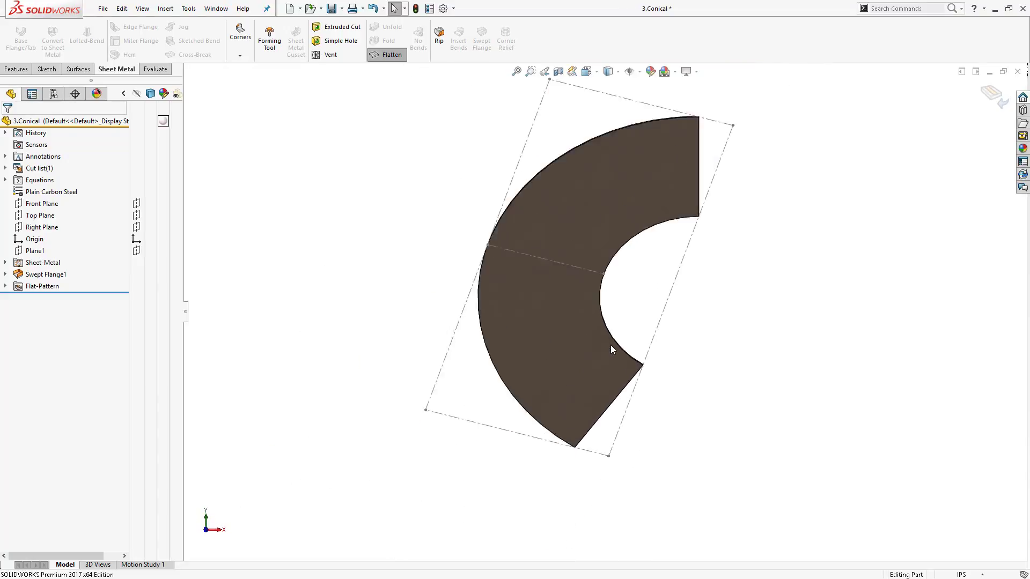
{"action": "scroll", "coordinate": [609, 344], "scroll_direction": "down", "scroll_amount": 2}
{"action": "scroll", "coordinate": [474, 220], "scroll_direction": "up", "scroll_amount": 2}
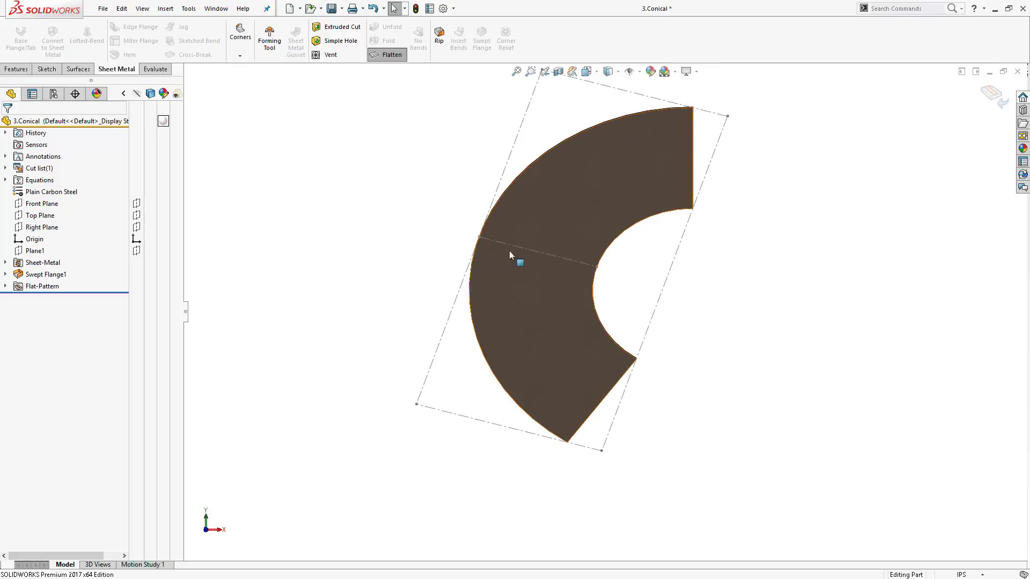
- Edit Swept Flange1 to clear the Cylindrical/Conical Bodies option, then flatten the part again
{"action": "left_click", "coordinate": [387, 54]}
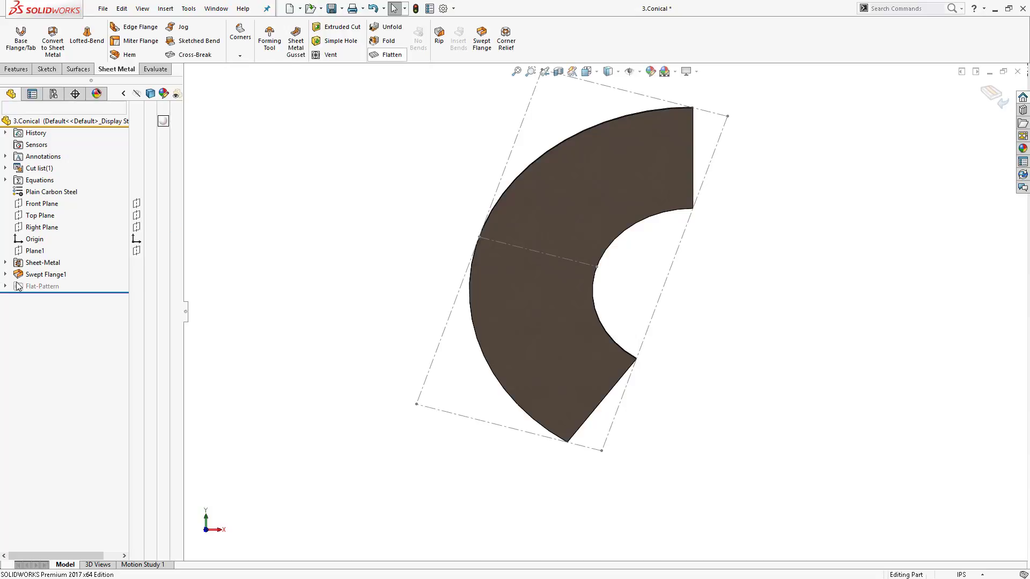
{"action": "right_click", "coordinate": [58, 277]}
{"action": "left_click", "coordinate": [64, 229]}
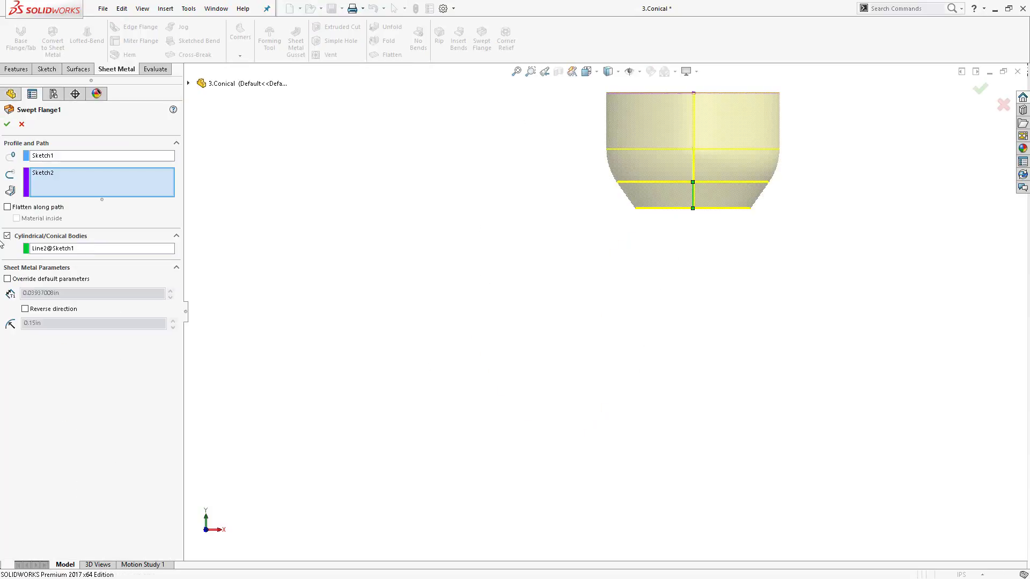
{"action": "left_click", "coordinate": [97, 251]}
{"action": "left_click", "coordinate": [7, 235]}
{"action": "left_click", "coordinate": [7, 125]}
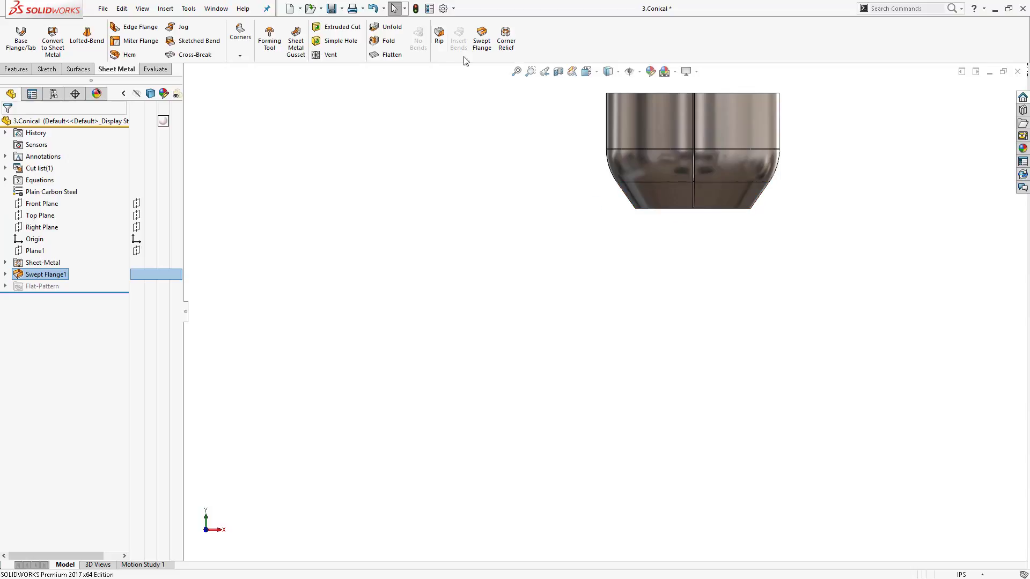
{"action": "left_click", "coordinate": [387, 54]}
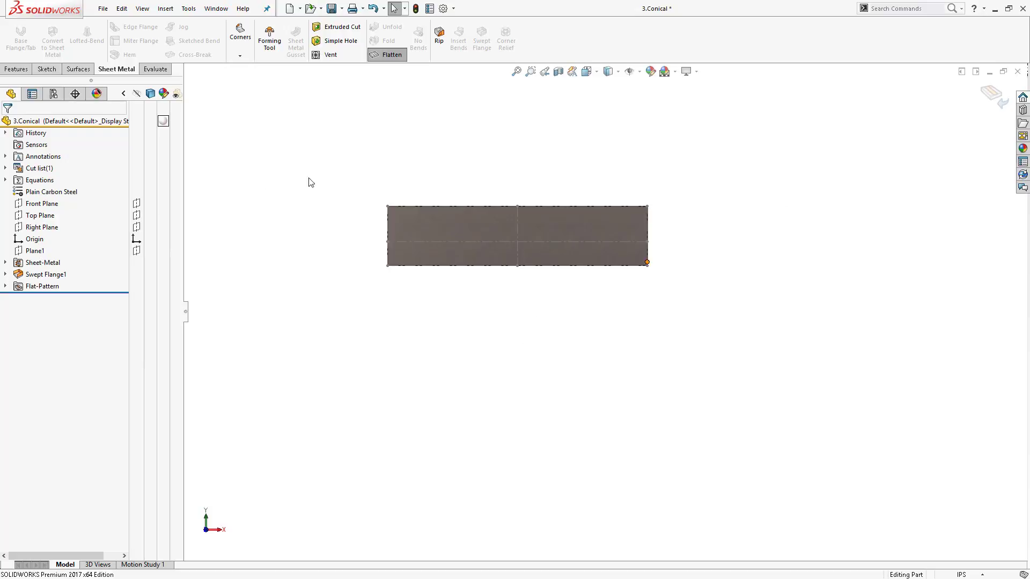
- Open the part 4.Swept Flange flatten path from the Part files folder
{"action": "left_click", "coordinate": [309, 8]}
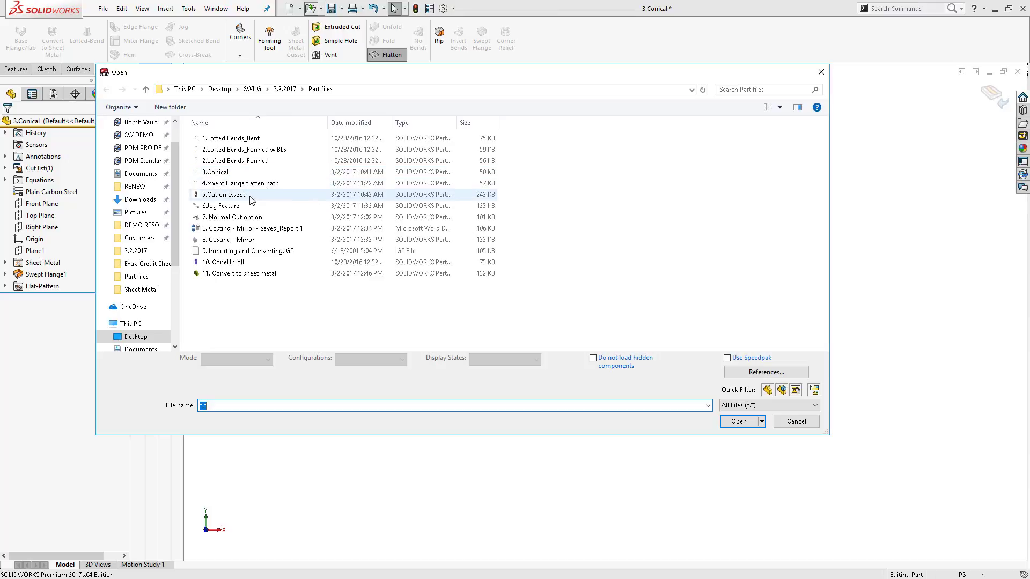
{"action": "double_click", "coordinate": [287, 184]}
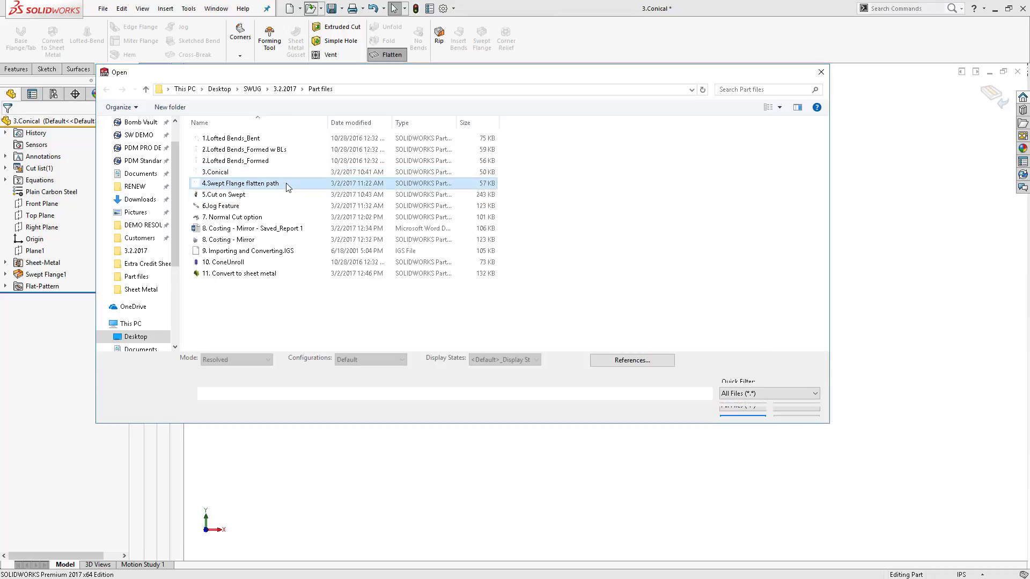
{"action": "scroll", "coordinate": [619, 240], "scroll_direction": "up", "scroll_amount": 2}
{"action": "scroll", "coordinate": [584, 312], "scroll_direction": "down", "scroll_amount": 5}
{"action": "scroll", "coordinate": [471, 180], "scroll_direction": "up", "scroll_amount": 1}
{"action": "scroll", "coordinate": [522, 193], "scroll_direction": "down", "scroll_amount": 4}
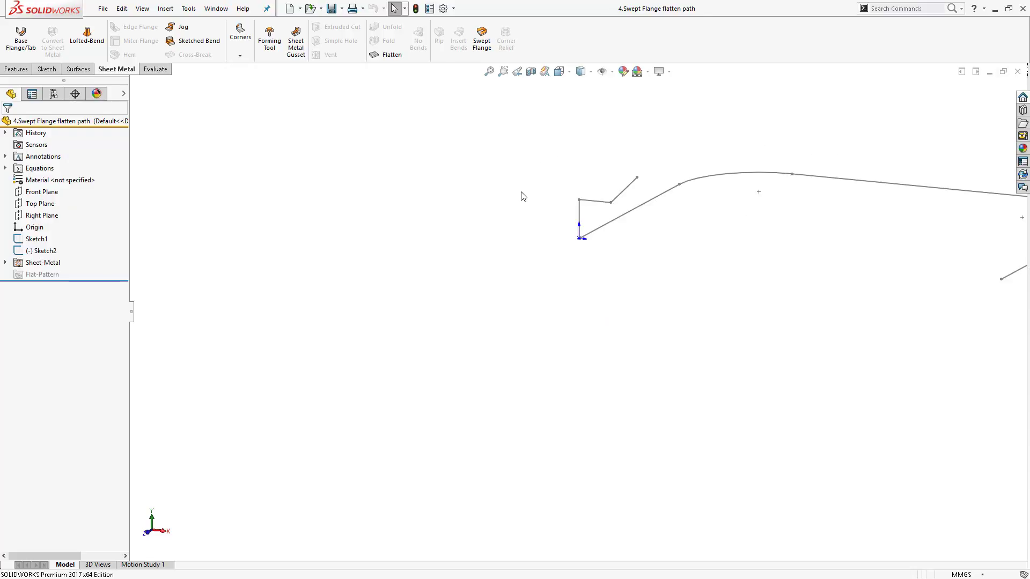
{"action": "scroll", "coordinate": [770, 220], "scroll_direction": "up", "scroll_amount": 3}
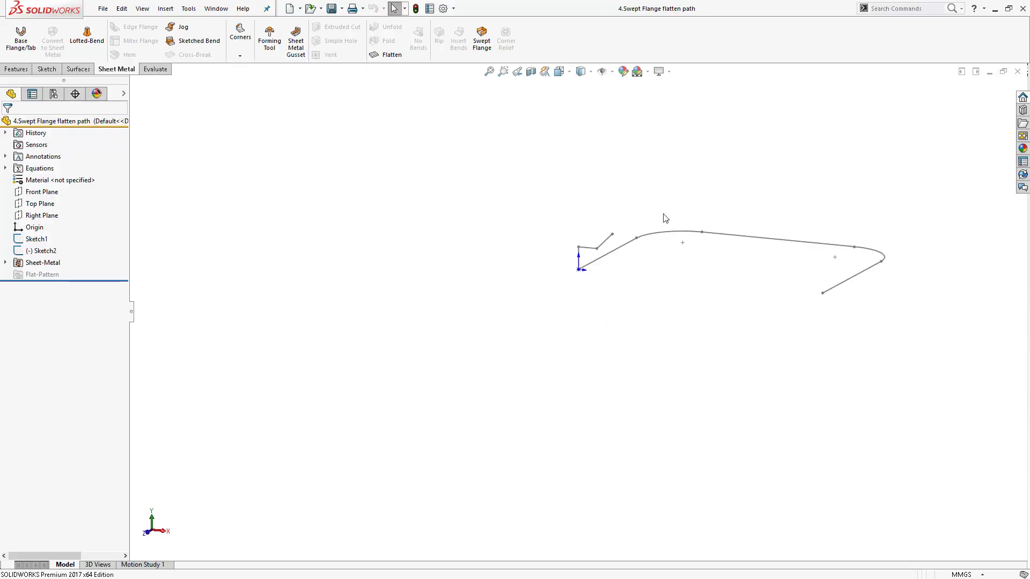
- Create a Swept Flange with Sketch1 as the profile and Sketch2 as the path
{"action": "left_click", "coordinate": [481, 33]}
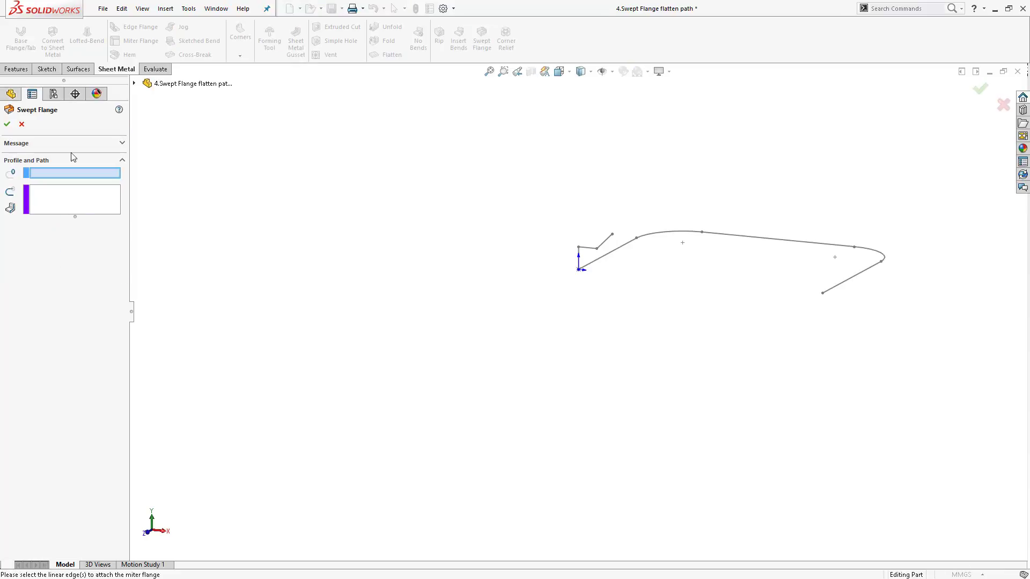
{"action": "left_click", "coordinate": [594, 249]}
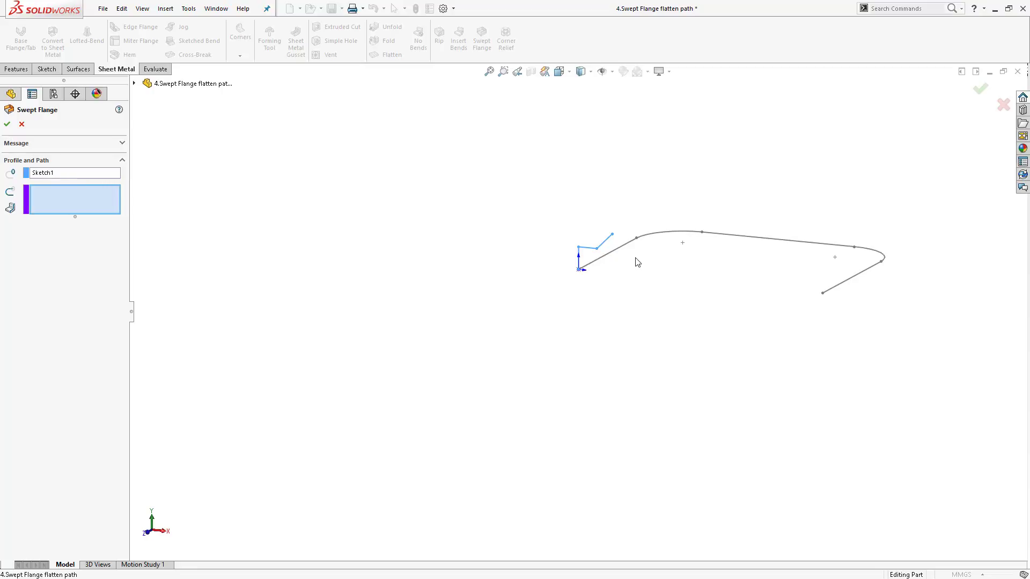
{"action": "left_click", "coordinate": [607, 255]}
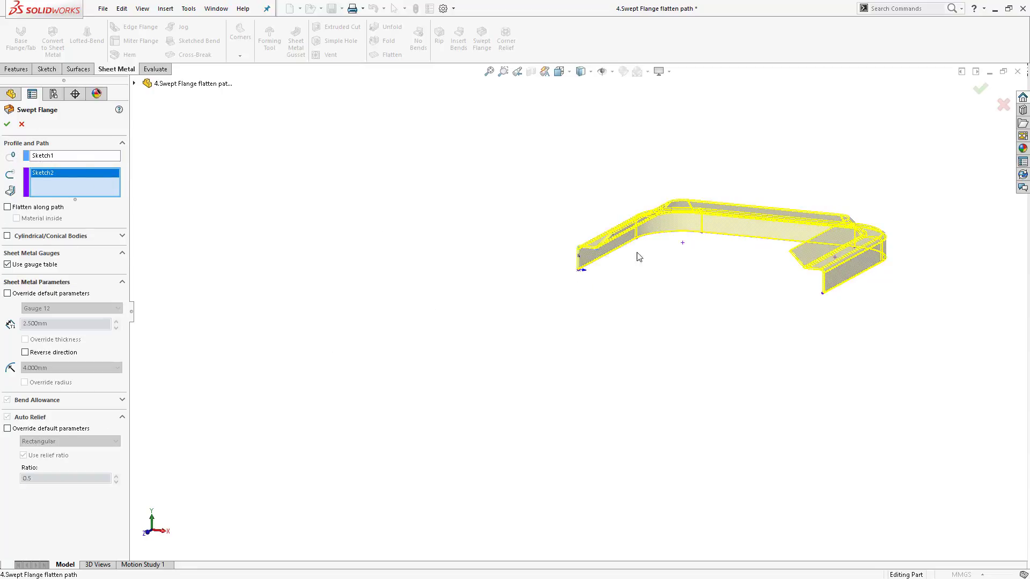
{"action": "scroll", "coordinate": [611, 247], "scroll_direction": "down", "scroll_amount": 3}
{"action": "middle_click_drag", "start_coordinate": [616, 227], "coordinate": [637, 279]}
{"action": "left_click", "coordinate": [7, 125]}
- Flatten the swept flange to show its flat pattern
{"action": "left_click", "coordinate": [388, 55]}
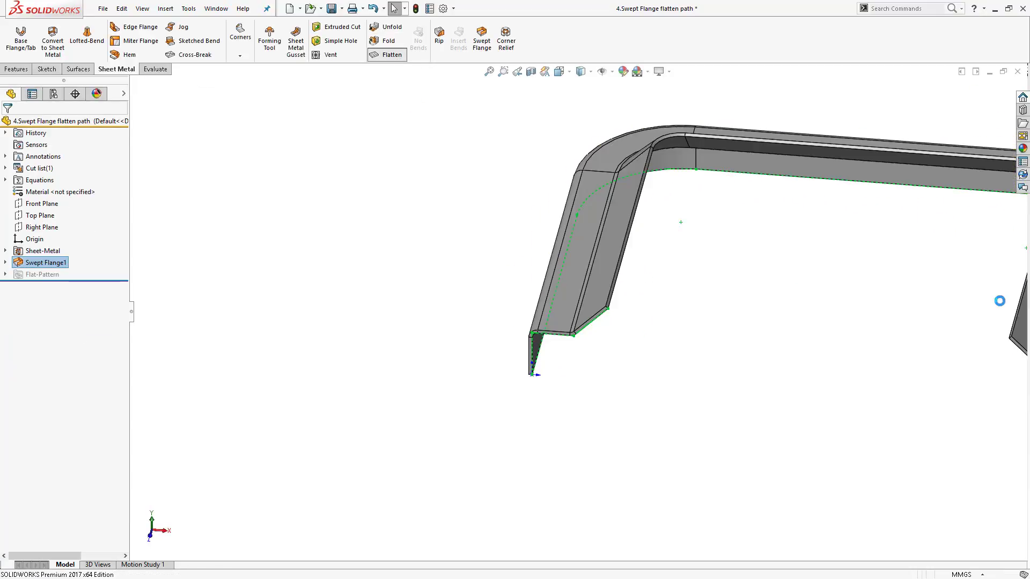
{"action": "scroll", "coordinate": [694, 220], "scroll_direction": "up", "scroll_amount": 3}
{"action": "middle_click_drag", "start_coordinate": [694, 219], "coordinate": [700, 125]}
{"action": "scroll", "coordinate": [758, 322], "scroll_direction": "up", "scroll_amount": 4}
{"action": "middle_click_drag", "start_coordinate": [757, 322], "coordinate": [743, 278]}
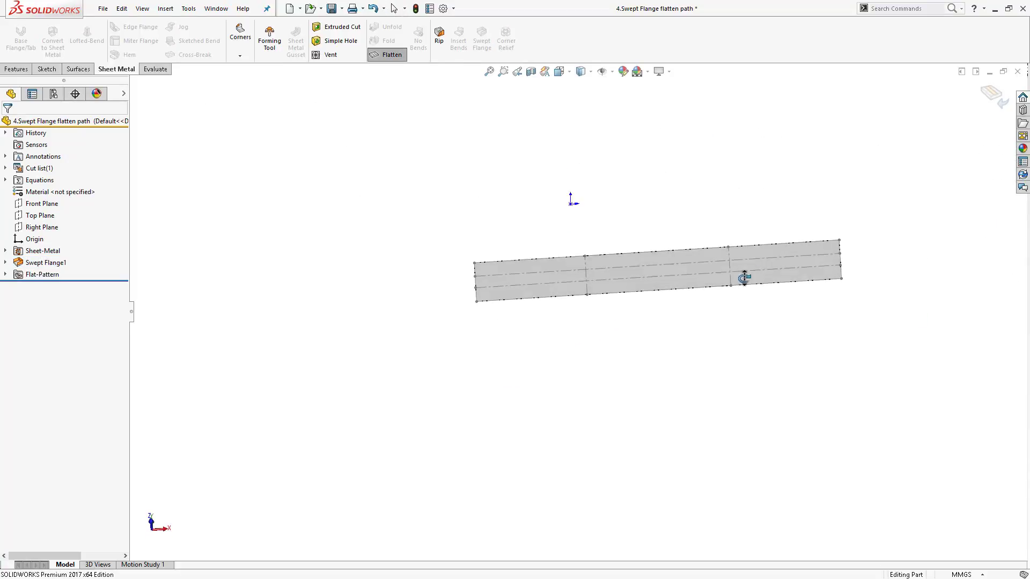
- Exit the flat pattern and edit Swept Flange1 to enable Flatten along path
{"action": "left_click", "coordinate": [377, 58]}
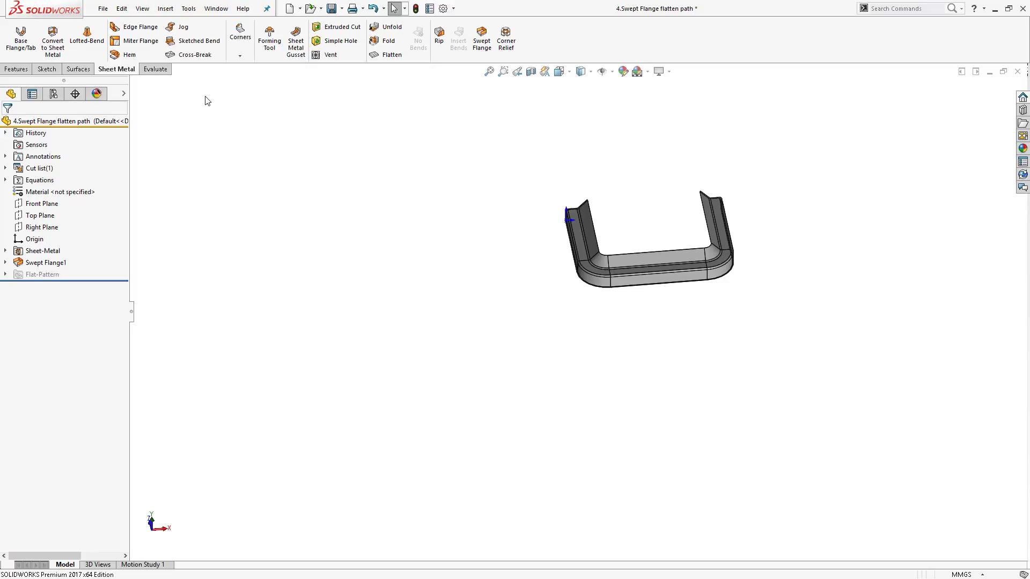
{"action": "right_click", "coordinate": [48, 263]}
{"action": "left_click", "coordinate": [59, 216]}
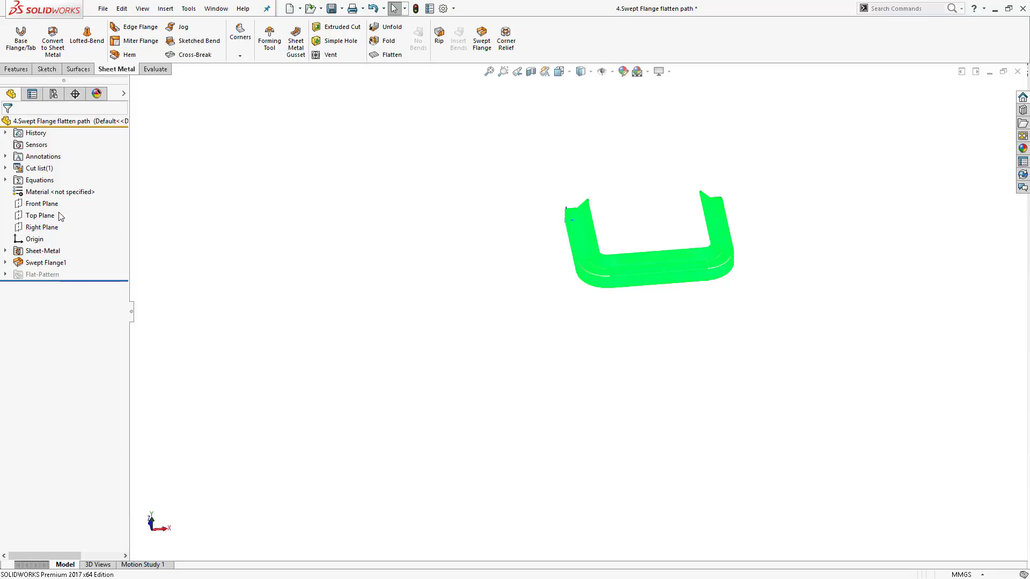
{"action": "left_click", "coordinate": [20, 208]}
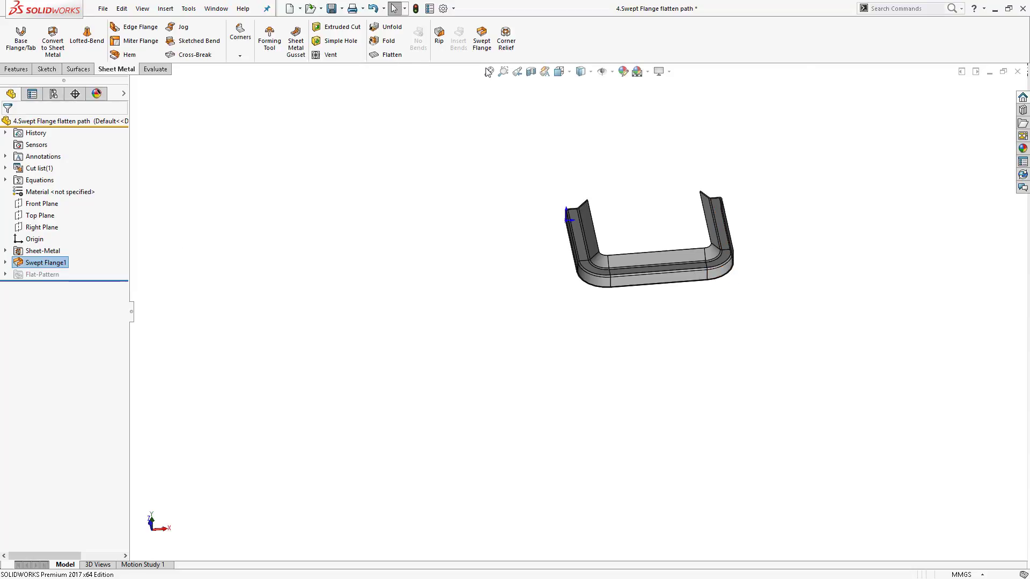
- Flatten the part to show the flat pattern following the path
{"action": "left_click", "coordinate": [387, 54]}
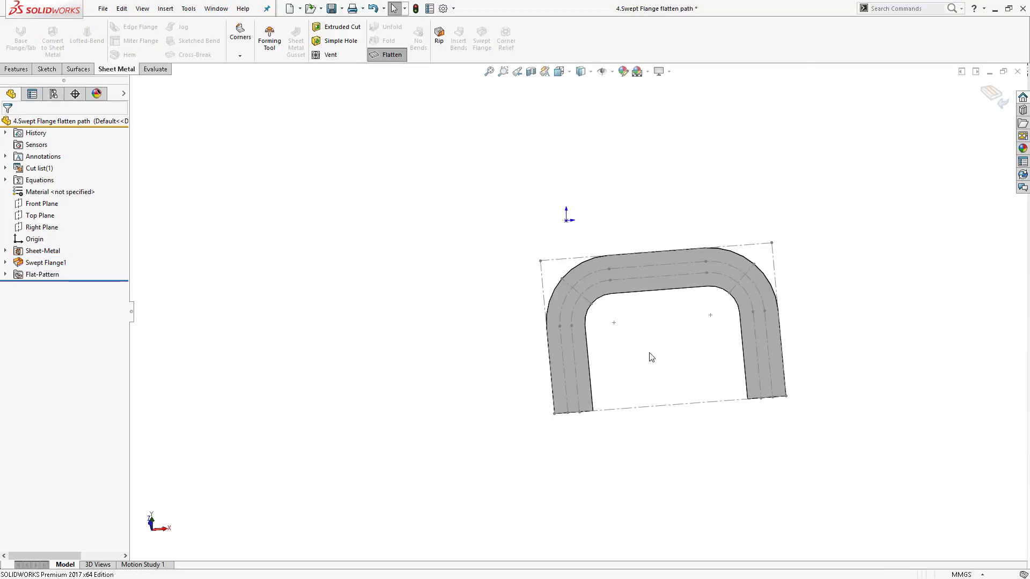
{"action": "middle_click_drag", "start_coordinate": [698, 402], "coordinate": [707, 154]}
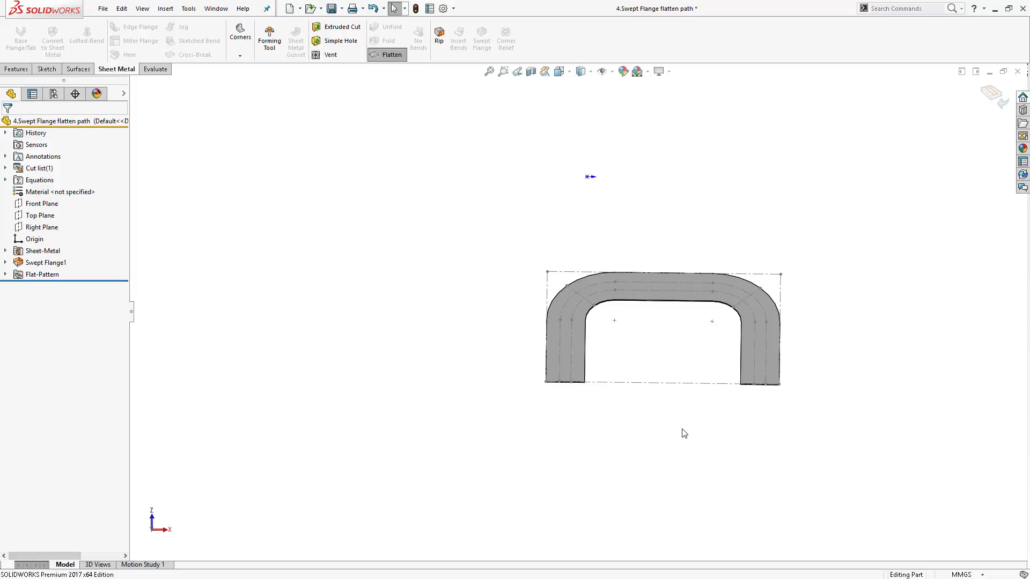
- Exit the flat pattern to return the swept flange part to its formed state
{"action": "scroll", "coordinate": [726, 345], "scroll_direction": "down", "scroll_amount": 4}
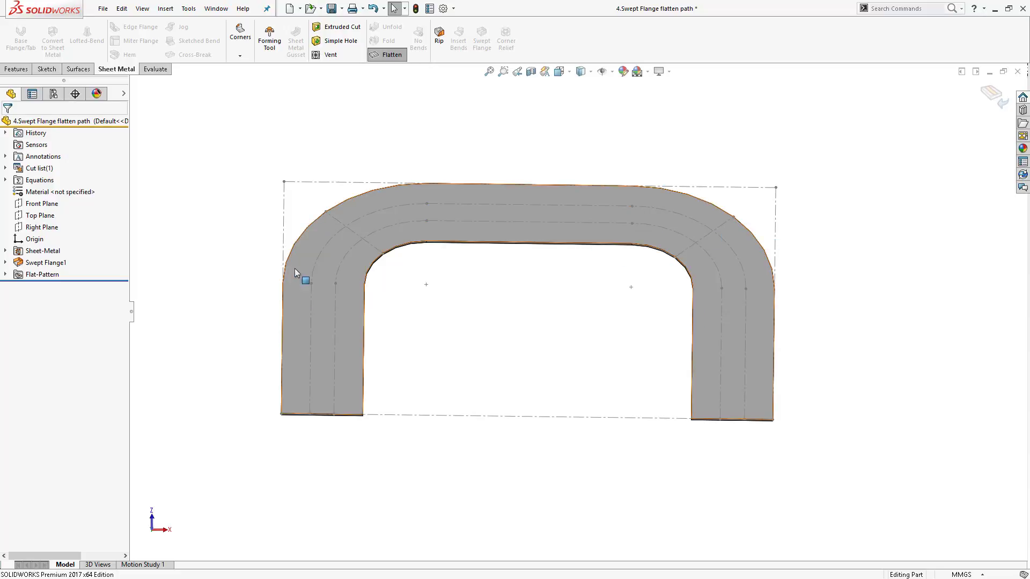
{"action": "left_click", "coordinate": [404, 59]}
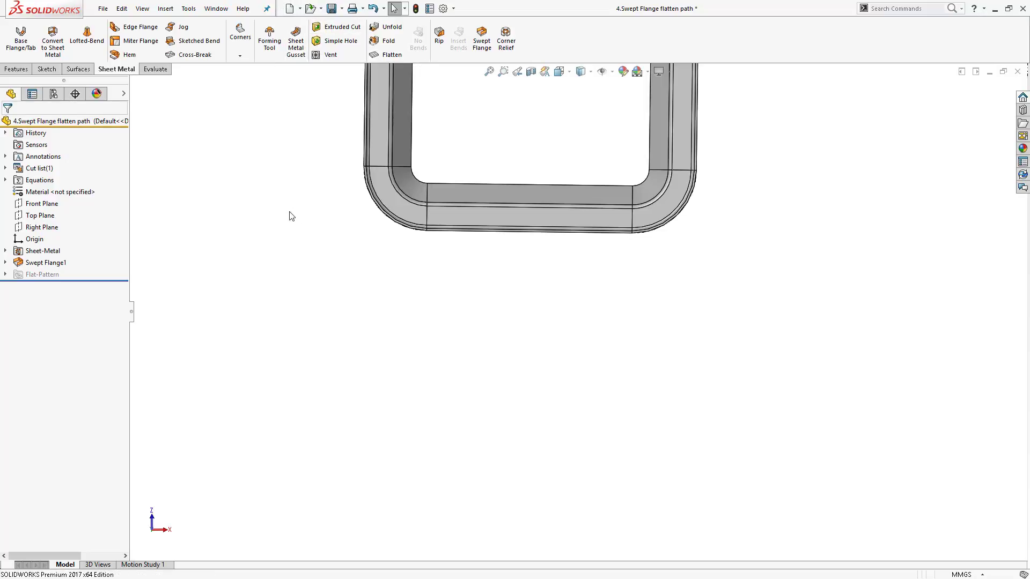
- Open the part file 5.Cut on Swept from the Part files folder
{"action": "left_click", "coordinate": [321, 8]}
{"action": "left_click", "coordinate": [328, 18]}
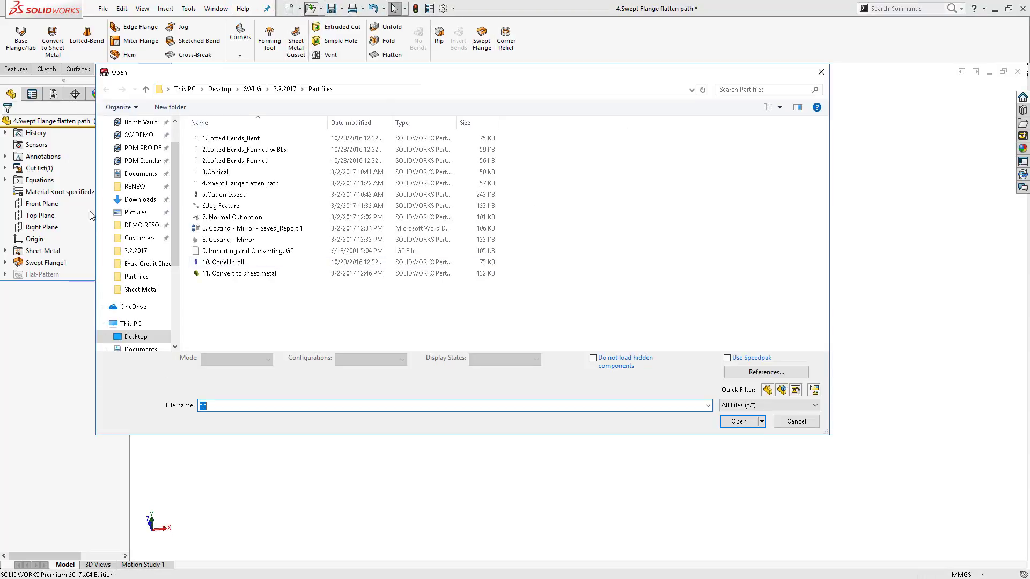
{"action": "left_click", "coordinate": [258, 195]}
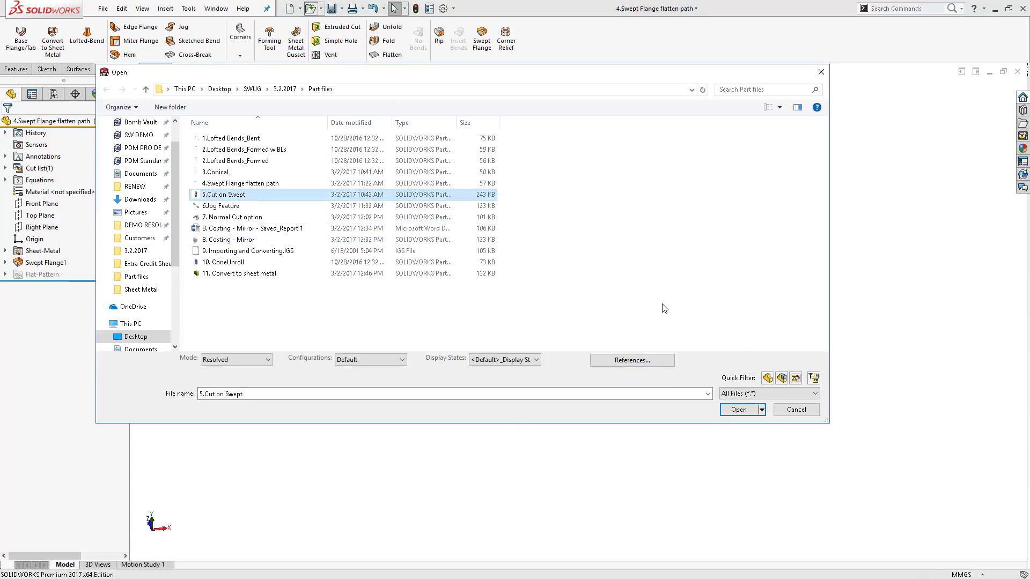
{"action": "left_click", "coordinate": [738, 410]}
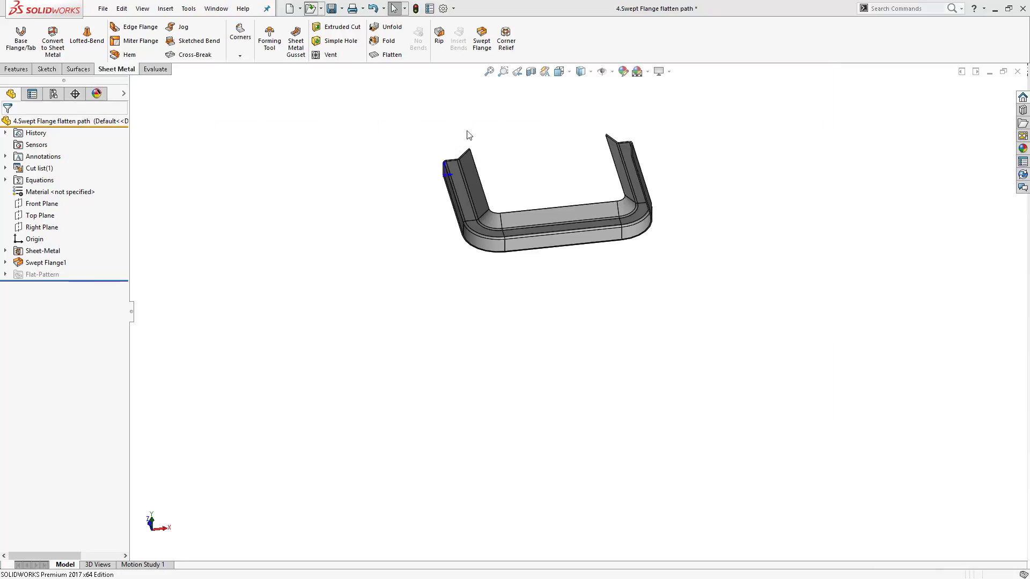
{"action": "middle_click_drag", "start_coordinate": [527, 260], "coordinate": [578, 261]}
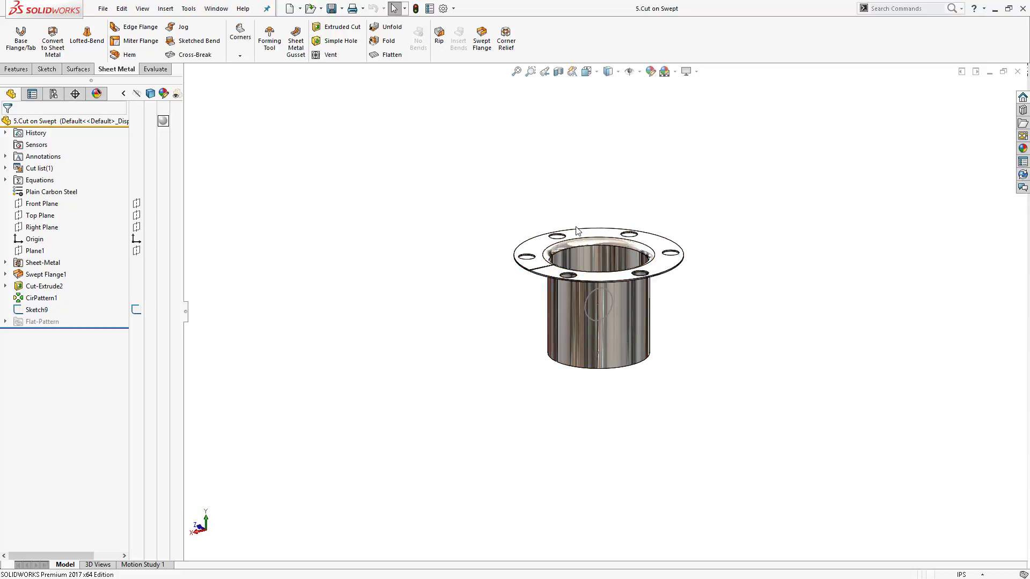
- Cut-extrude the circle sketch through the cylindrical wall with the Through All end condition and Normal cut
{"action": "scroll", "coordinate": [595, 311], "scroll_direction": "up", "scroll_amount": 3}
{"action": "scroll", "coordinate": [590, 289], "scroll_direction": "down", "scroll_amount": 4}
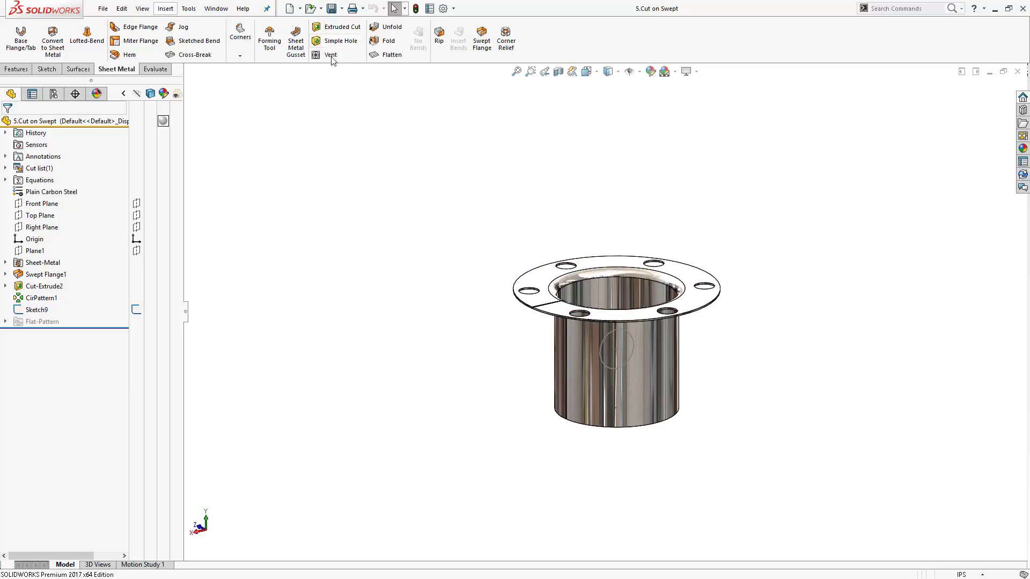
{"action": "left_click", "coordinate": [336, 27]}
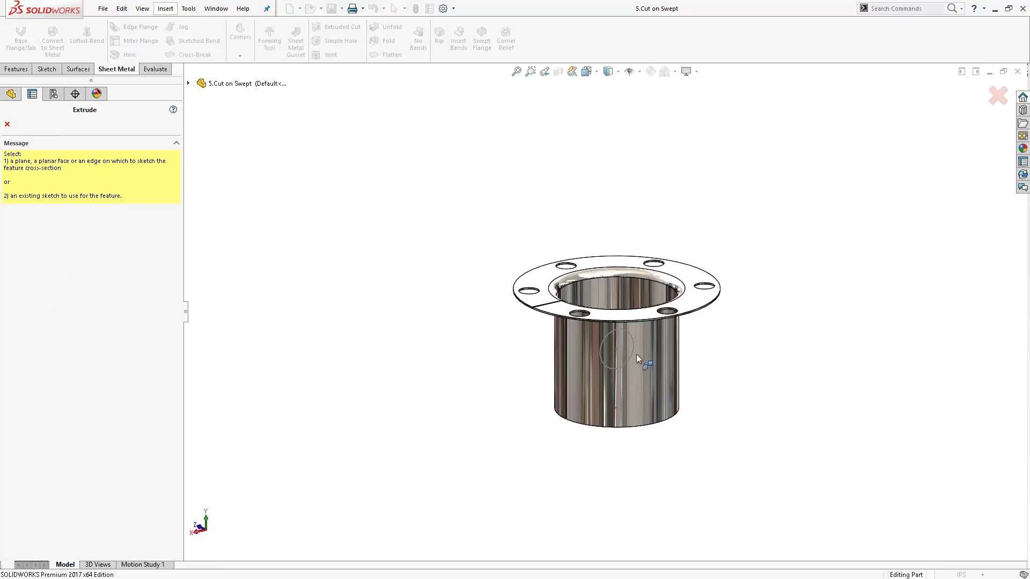
{"action": "left_click", "coordinate": [618, 331]}
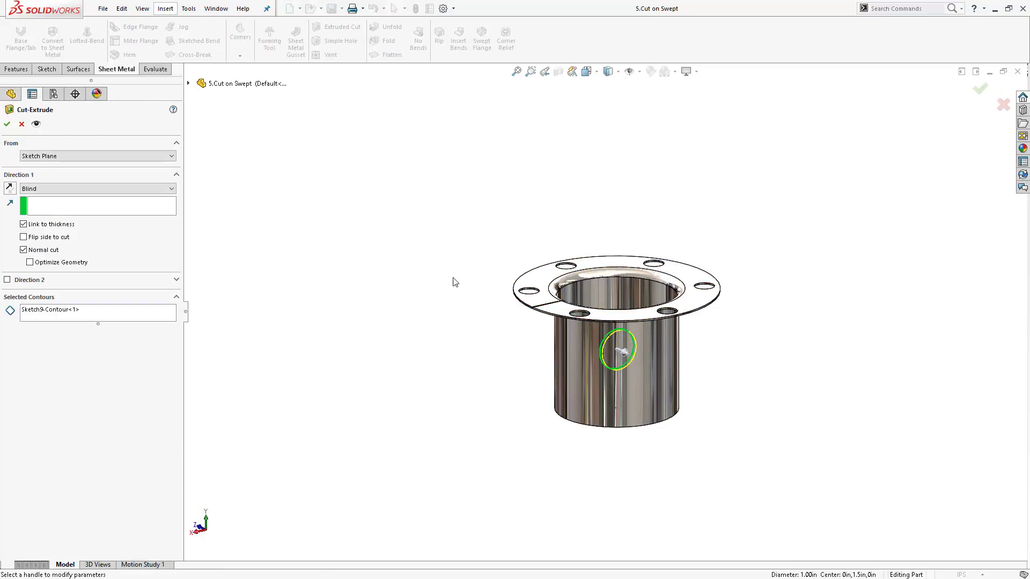
{"action": "left_click", "coordinate": [117, 189]}
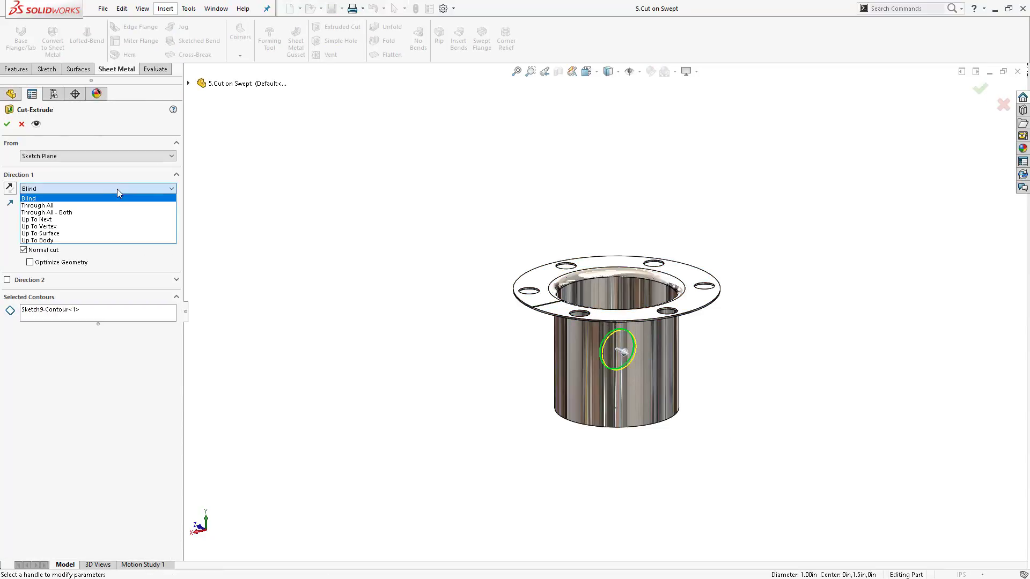
{"action": "left_click", "coordinate": [73, 207]}
{"action": "middle_click_drag", "start_coordinate": [811, 359], "coordinate": [831, 371]}
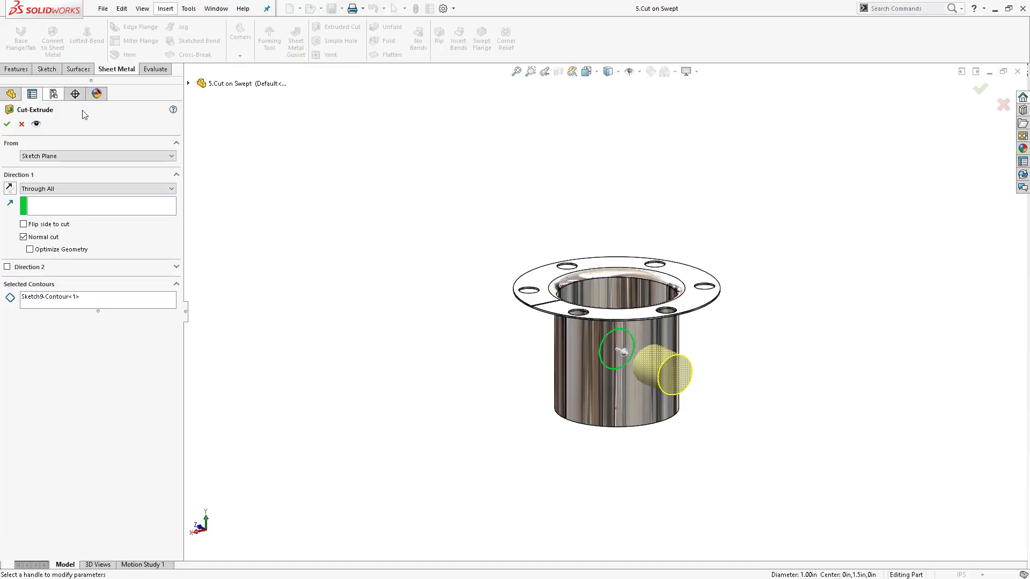
{"action": "left_click", "coordinate": [8, 125]}
- Flatten the part to show the hole mapped onto the flat pattern
{"action": "middle_click_drag", "start_coordinate": [703, 379], "coordinate": [761, 303]}
{"action": "scroll", "coordinate": [621, 387], "scroll_direction": "down", "scroll_amount": 5}
{"action": "middle_click_drag", "start_coordinate": [640, 222], "coordinate": [658, 245]}
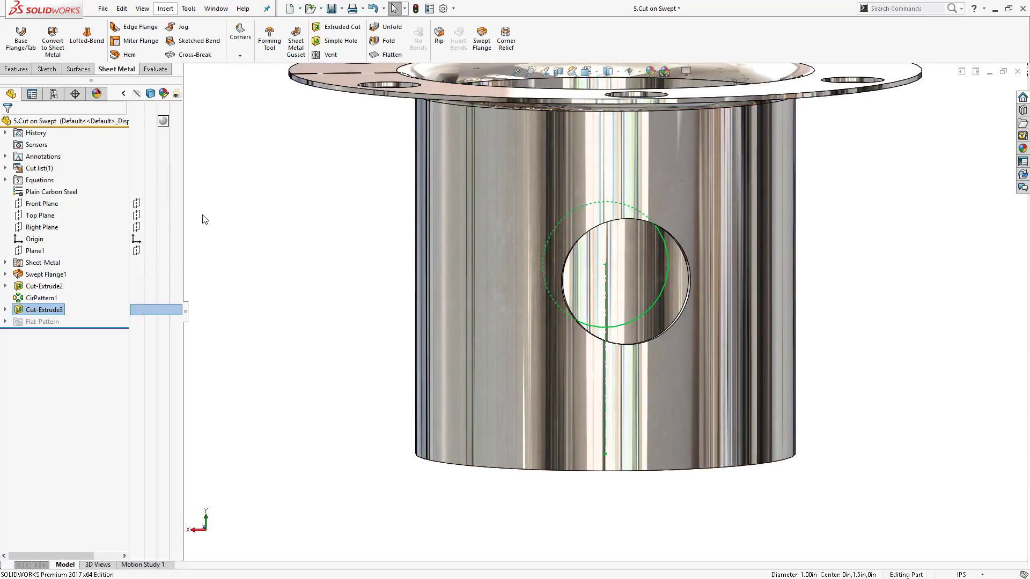
{"action": "left_click", "coordinate": [385, 55]}
{"action": "middle_click_drag", "start_coordinate": [548, 231], "coordinate": [459, 277]}
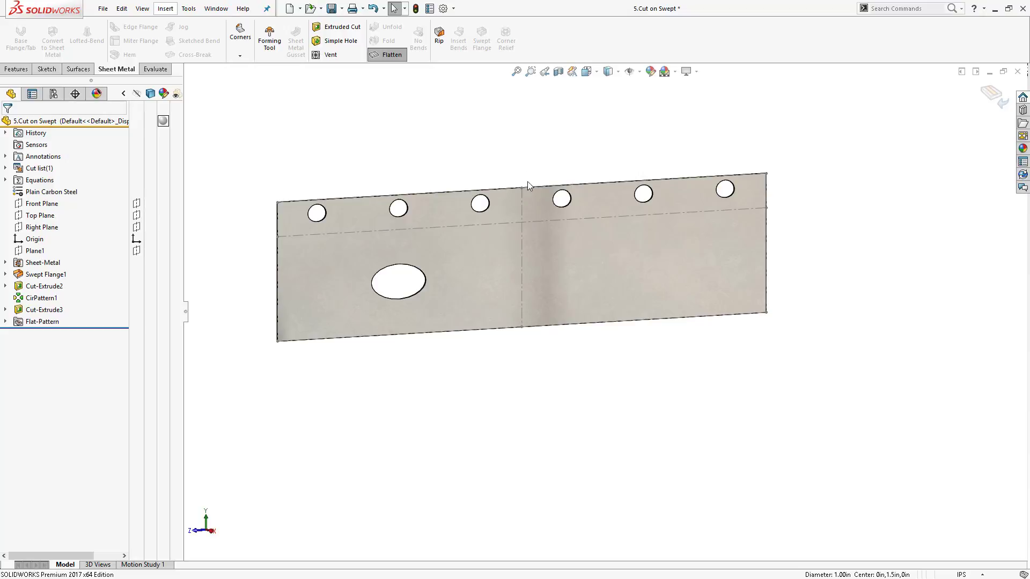
- Switch to PowerPoint and advance to the Cuts in Swept Flanges slide
{"action": "key", "text": "alt+Tab"}
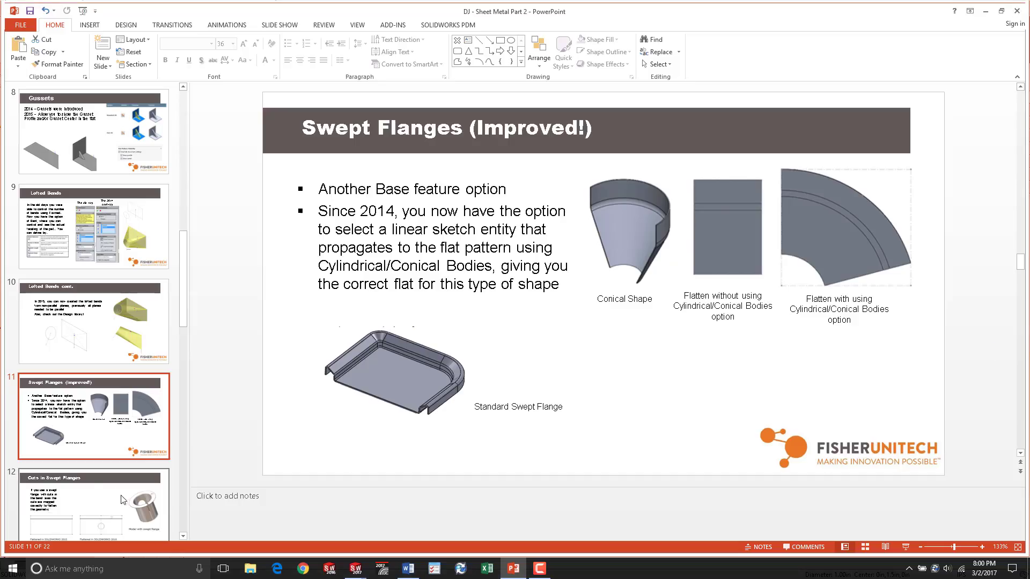
{"action": "key", "text": "Down"}
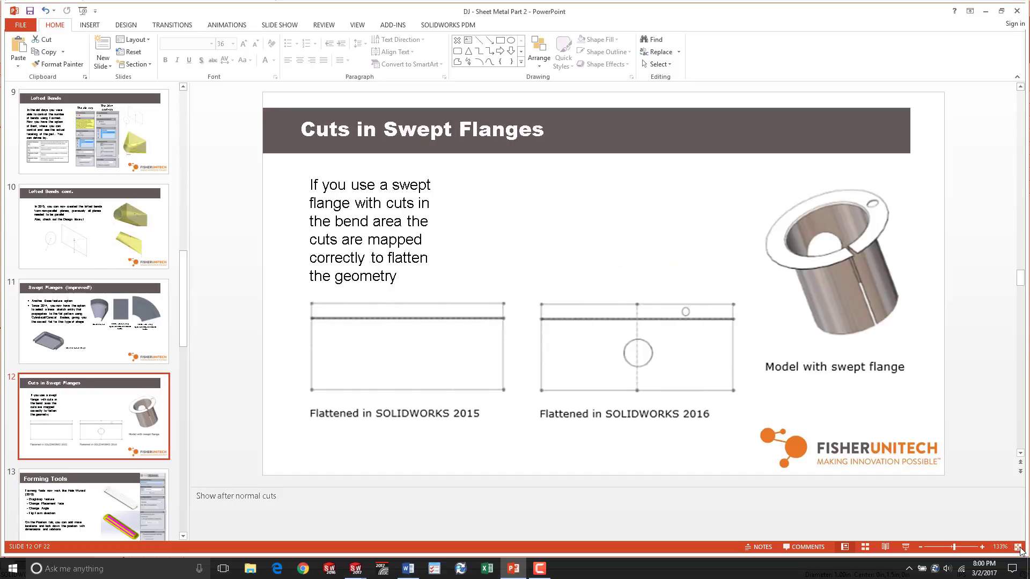
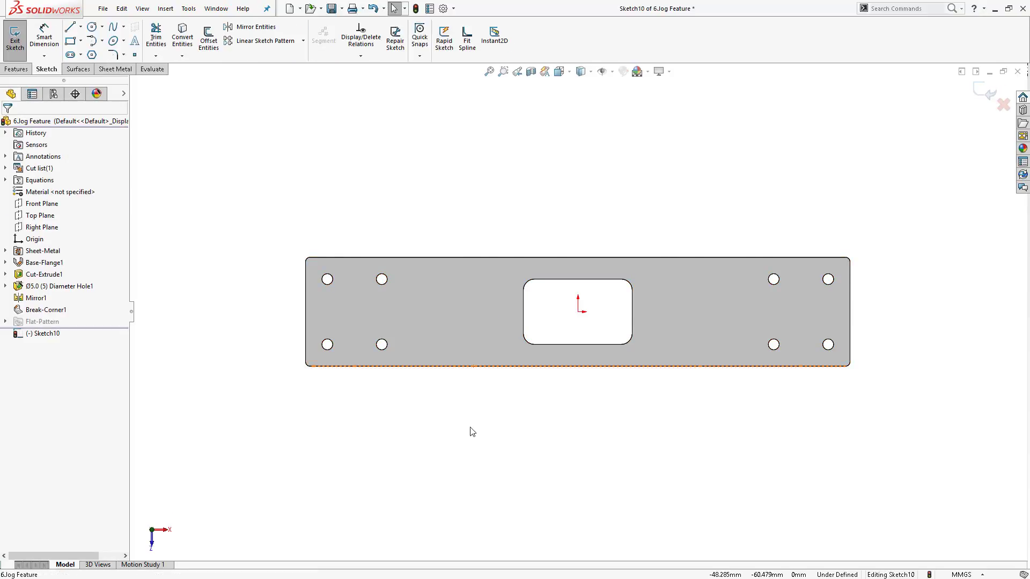
- Sketch a vertical line across the plate, to the left of the rectangular cutout
{"action": "key", "text": "ctrl+7"}
{"action": "key", "text": "s"}
{"action": "left_click", "coordinate": [552, 417]}
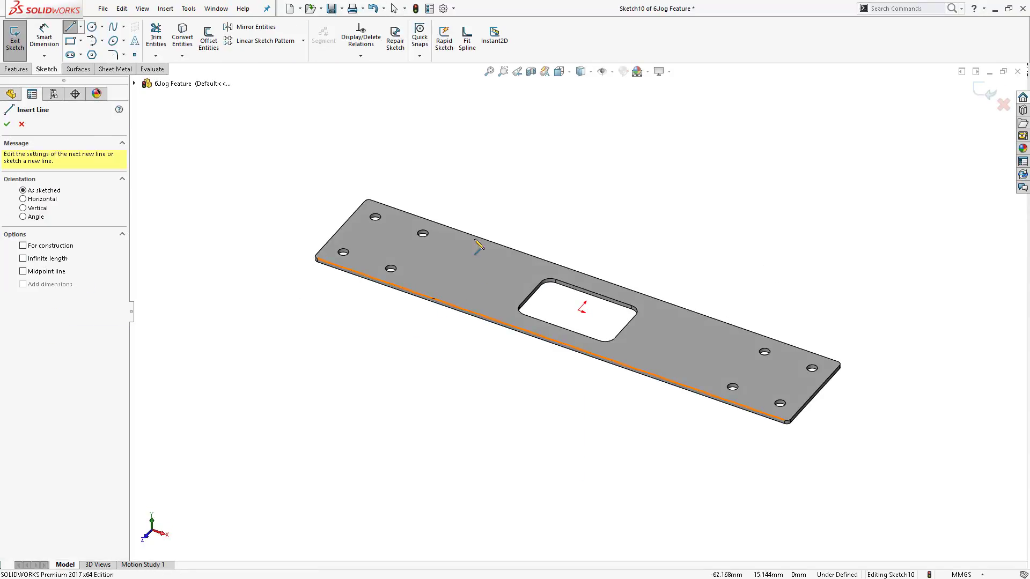
{"action": "key", "text": "ctrl+8"}
{"action": "left_click", "coordinate": [458, 279]}
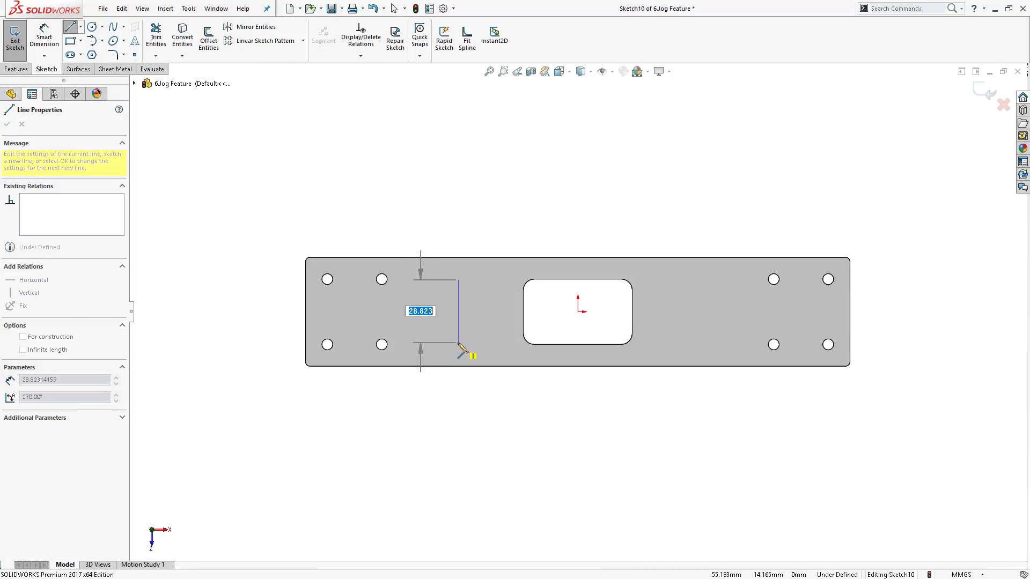
{"action": "left_click", "coordinate": [458, 342]}
{"action": "key", "text": "Escape"}
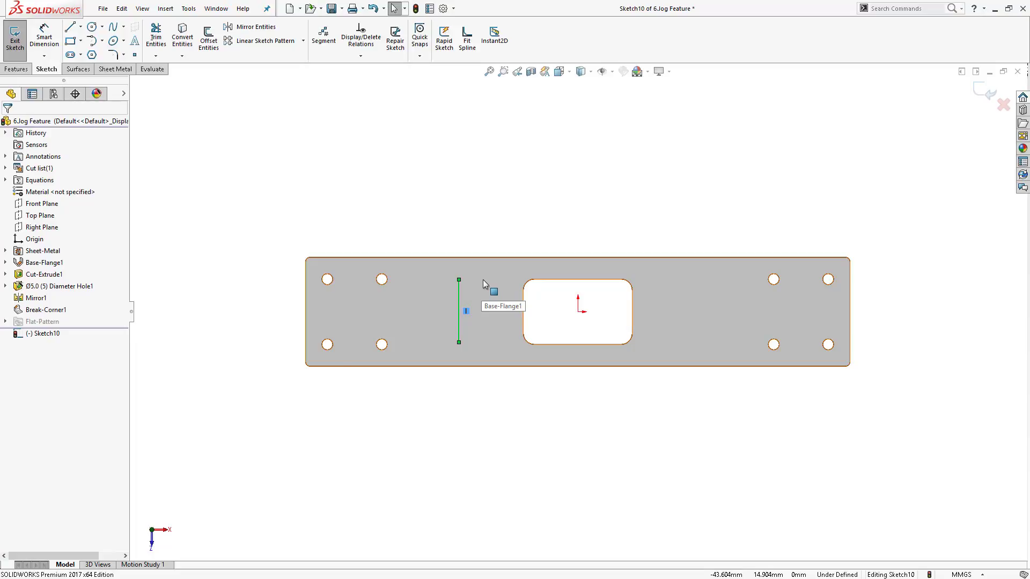
- Exit the sketch, start a Jog from the line, and pick the plate face left of the line as fixed face
{"action": "left_click", "coordinate": [15, 38]}
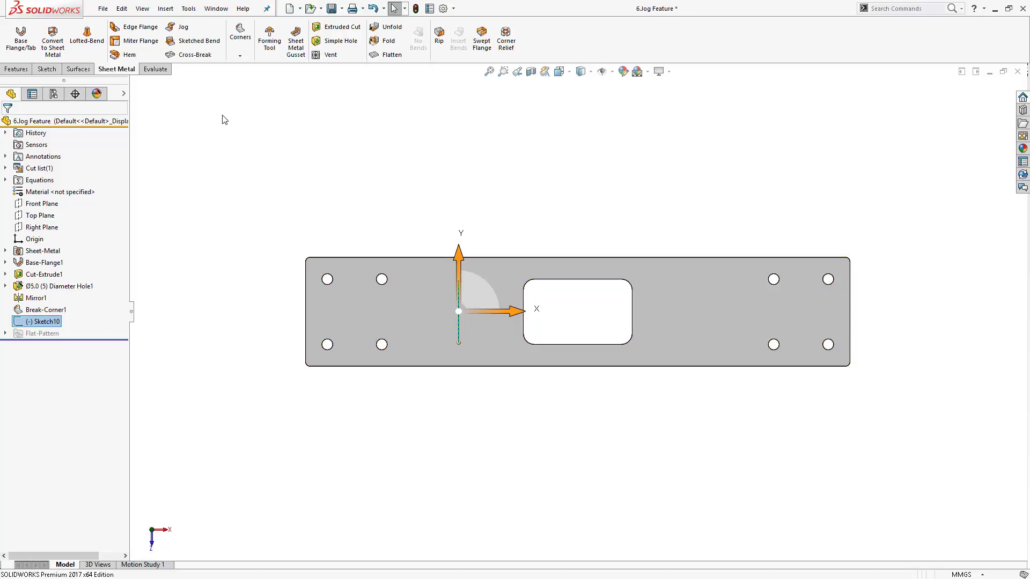
{"action": "left_click", "coordinate": [180, 27]}
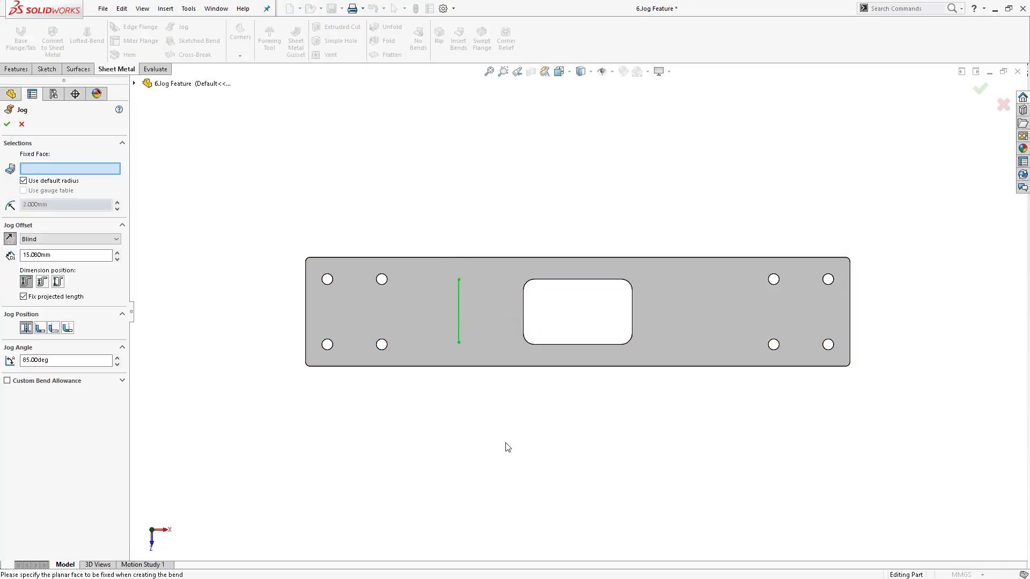
{"action": "middle_click_drag", "start_coordinate": [523, 455], "coordinate": [458, 282]}
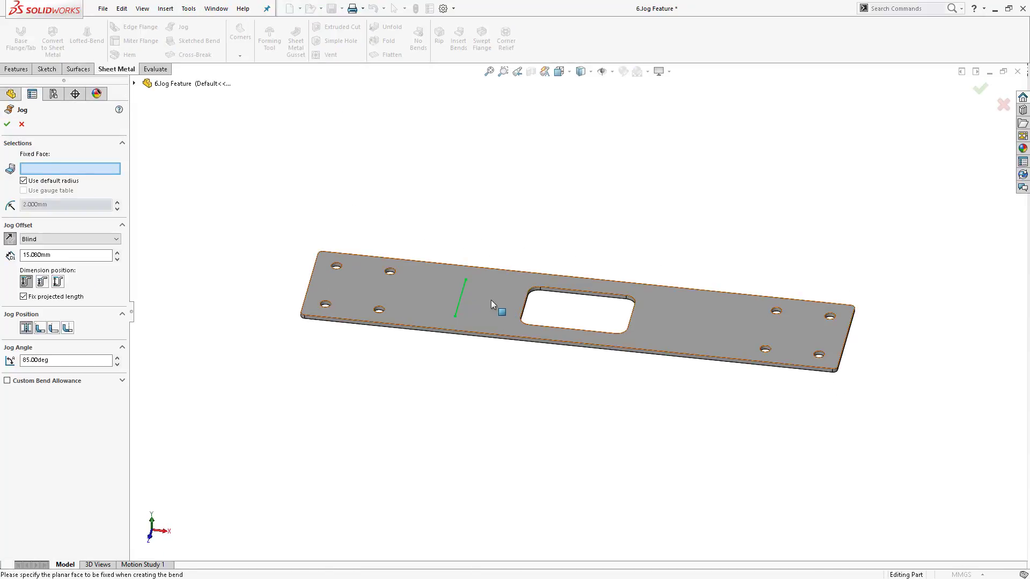
{"action": "left_click", "coordinate": [424, 307]}
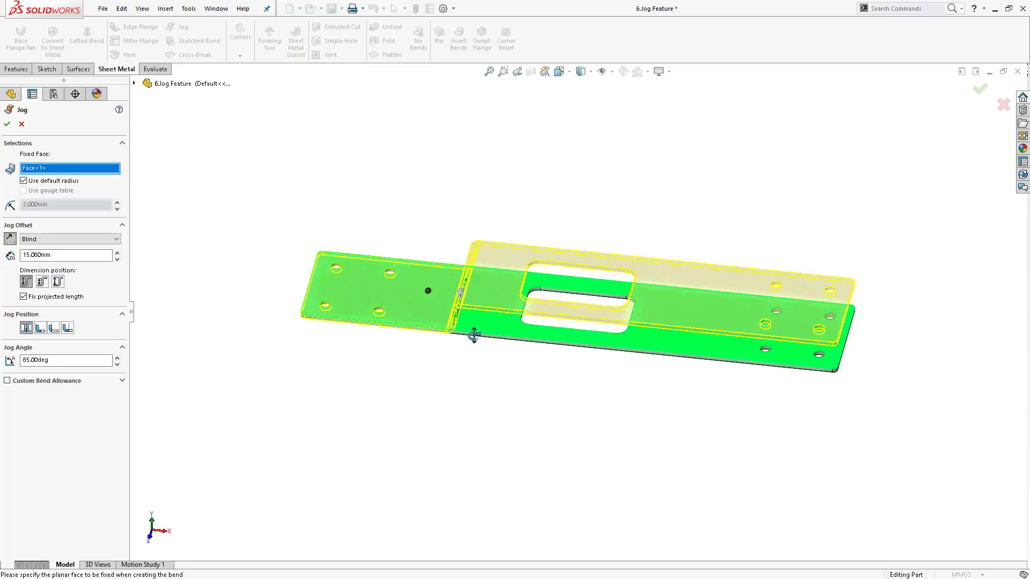
{"action": "middle_click_drag", "start_coordinate": [471, 333], "coordinate": [465, 275]}
{"action": "scroll", "coordinate": [442, 326], "scroll_direction": "down", "scroll_amount": 2}
{"action": "scroll", "coordinate": [471, 304], "scroll_direction": "down", "scroll_amount": 3}
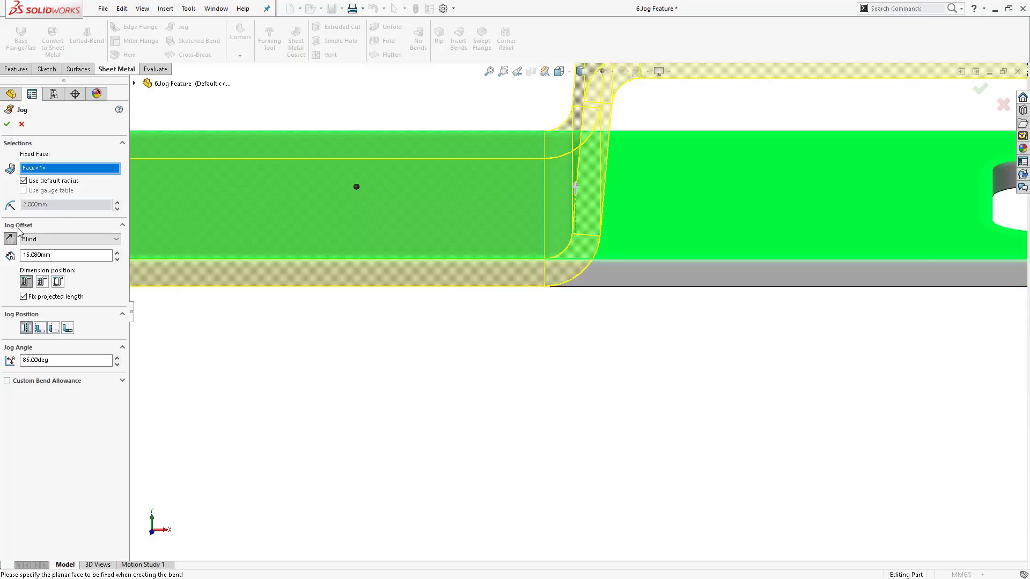
{"action": "scroll", "coordinate": [577, 311], "scroll_direction": "up", "scroll_amount": 8}
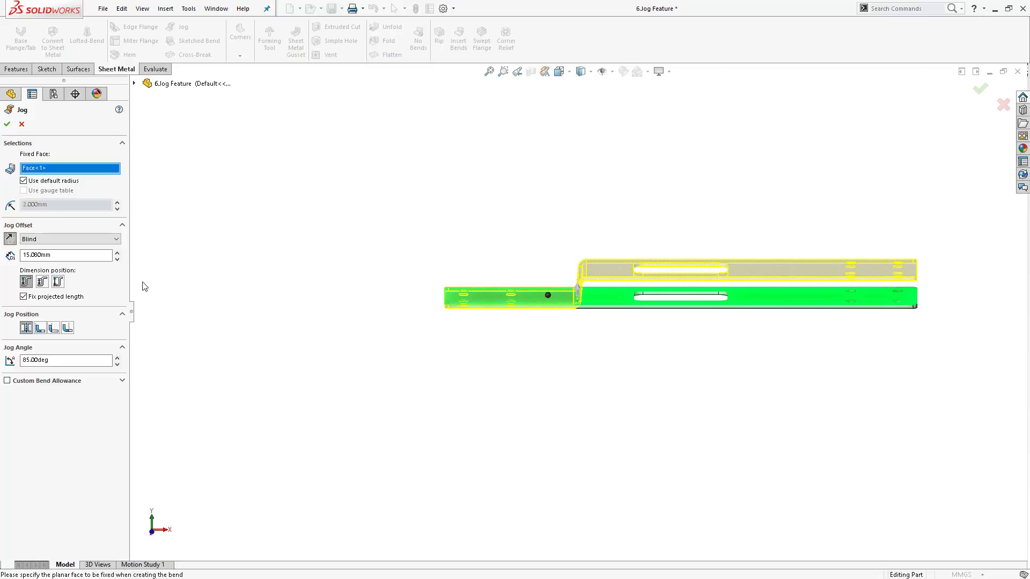
- Set the jog offset to 20 mm and clear the Fix projected length option
{"action": "left_click", "coordinate": [24, 296]}
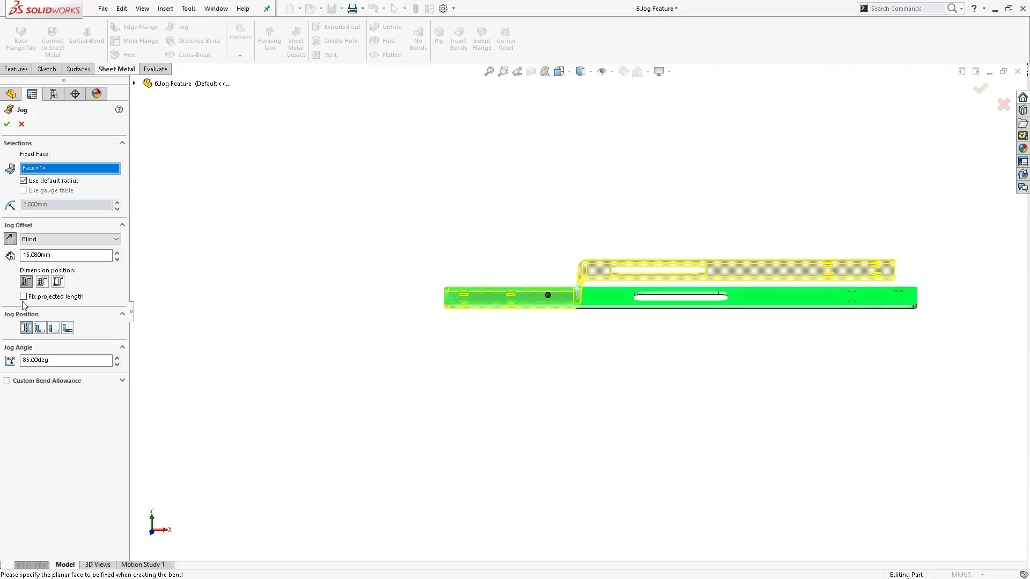
{"action": "left_click", "coordinate": [23, 297]}
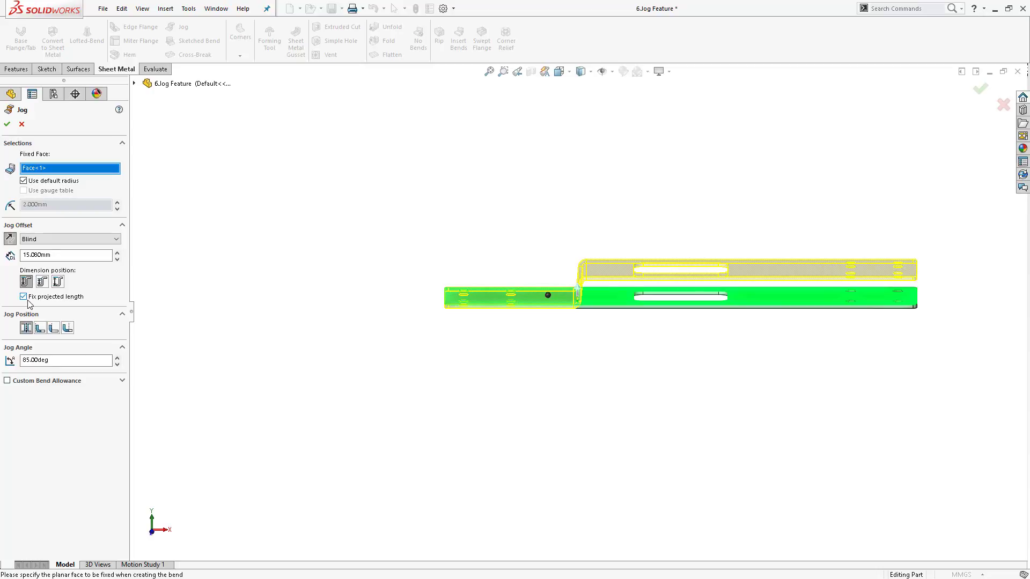
{"action": "scroll", "coordinate": [751, 330], "scroll_direction": "down", "scroll_amount": 3}
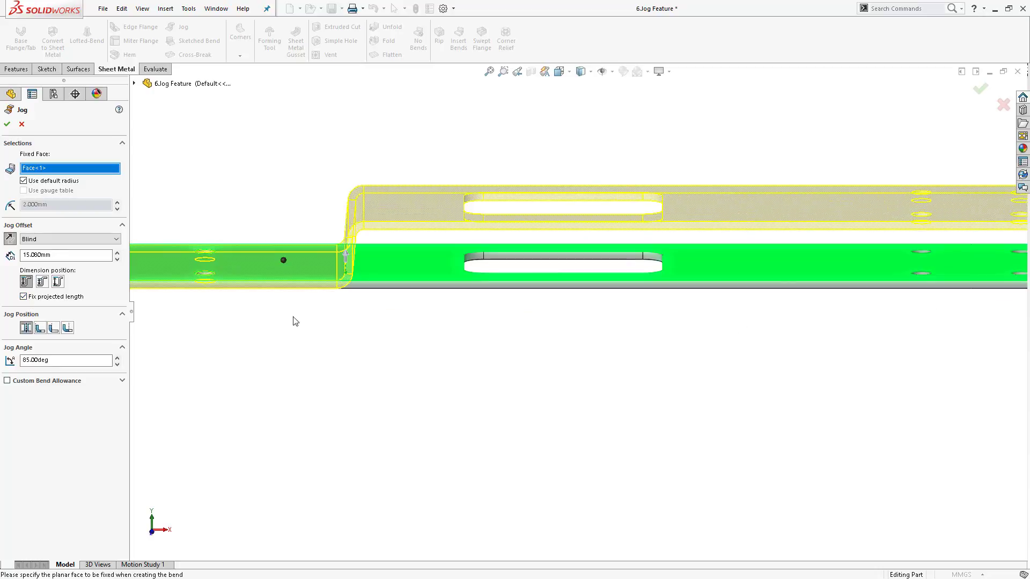
{"action": "double_click", "coordinate": [72, 256]}
{"action": "type", "text": "20"}
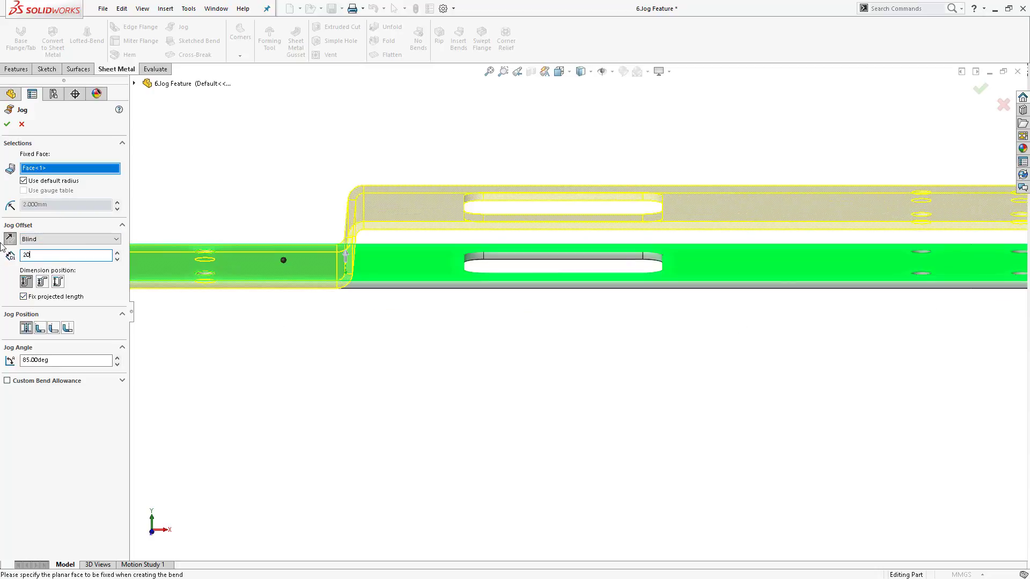
{"action": "key", "text": "Return"}
{"action": "key", "text": "f"}
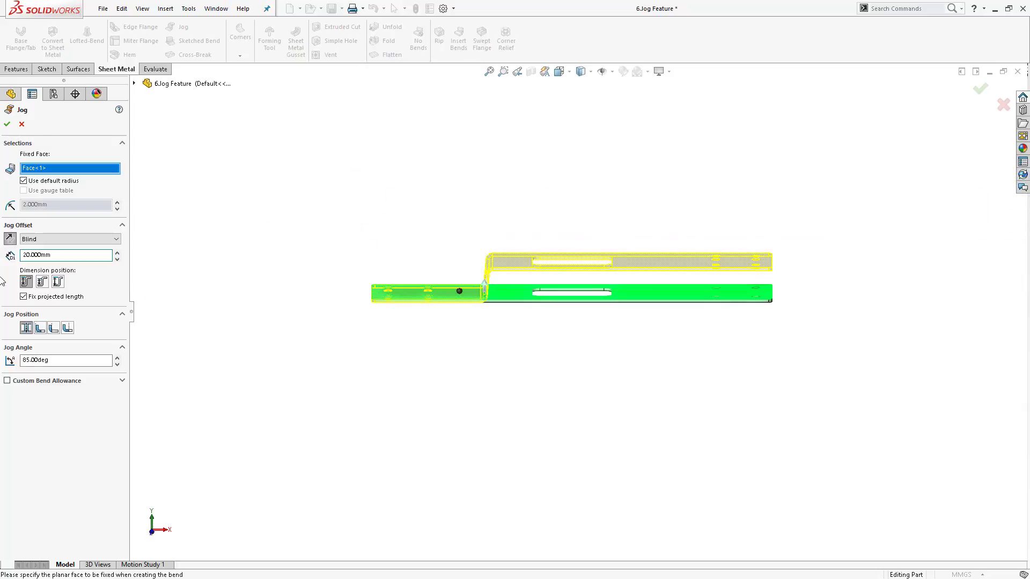
{"action": "left_click", "coordinate": [23, 297]}
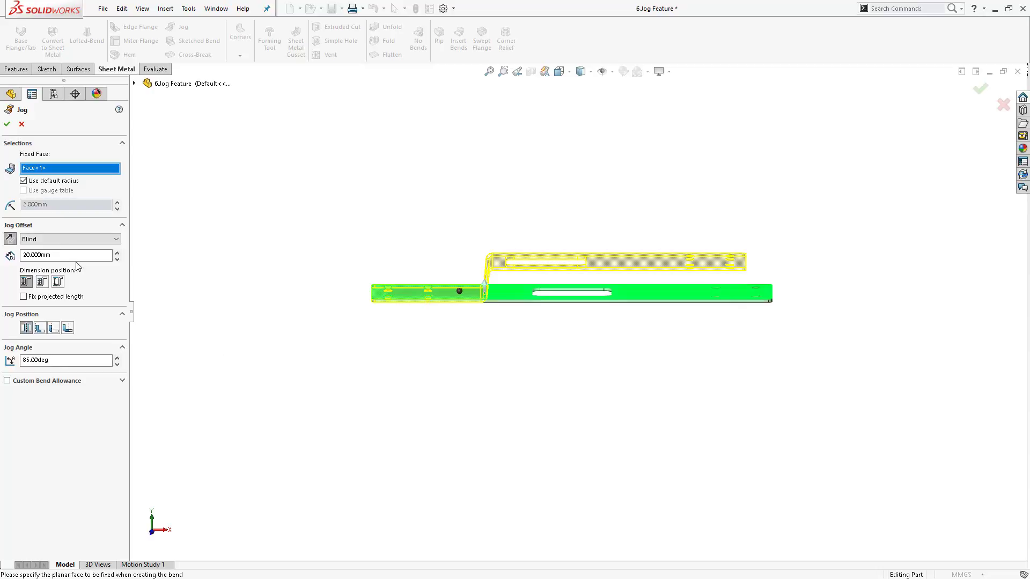
- Review the jog offset end-condition choices, keep Blind, and accept the Jog
{"action": "left_click", "coordinate": [104, 239]}
{"action": "left_click", "coordinate": [106, 240]}
{"action": "left_click", "coordinate": [108, 240]}
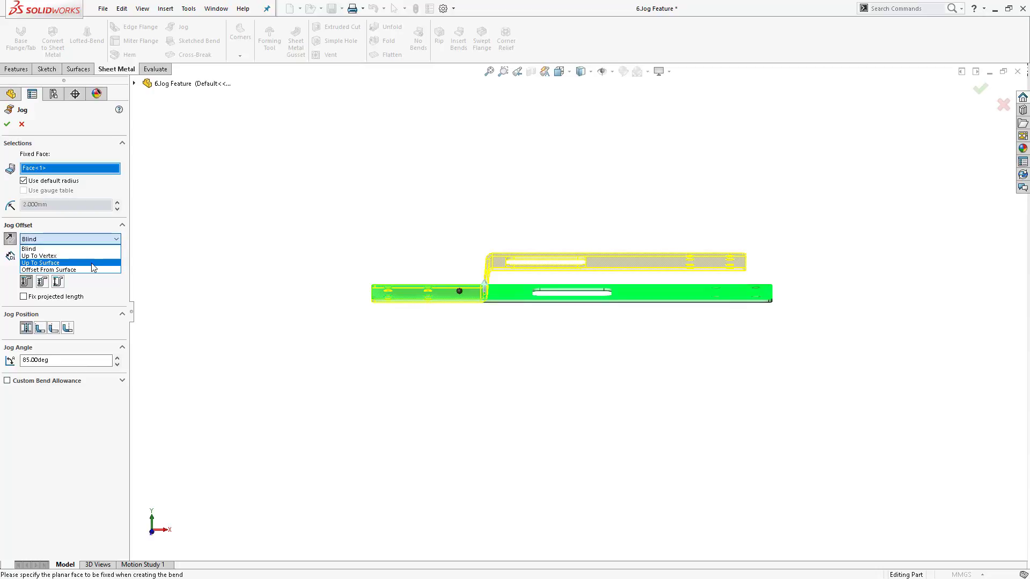
{"action": "left_click", "coordinate": [288, 268]}
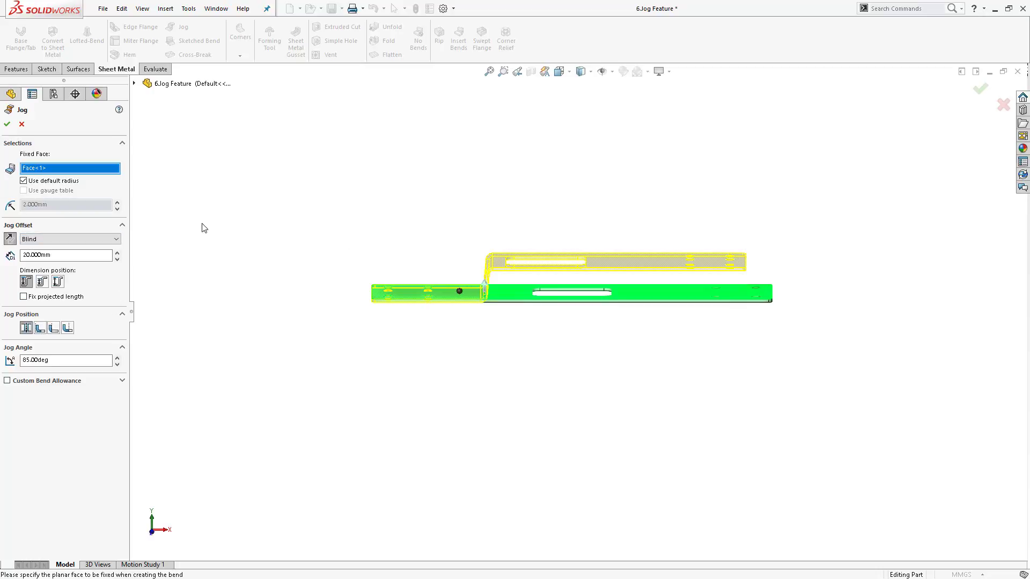
{"action": "left_click", "coordinate": [7, 124]}
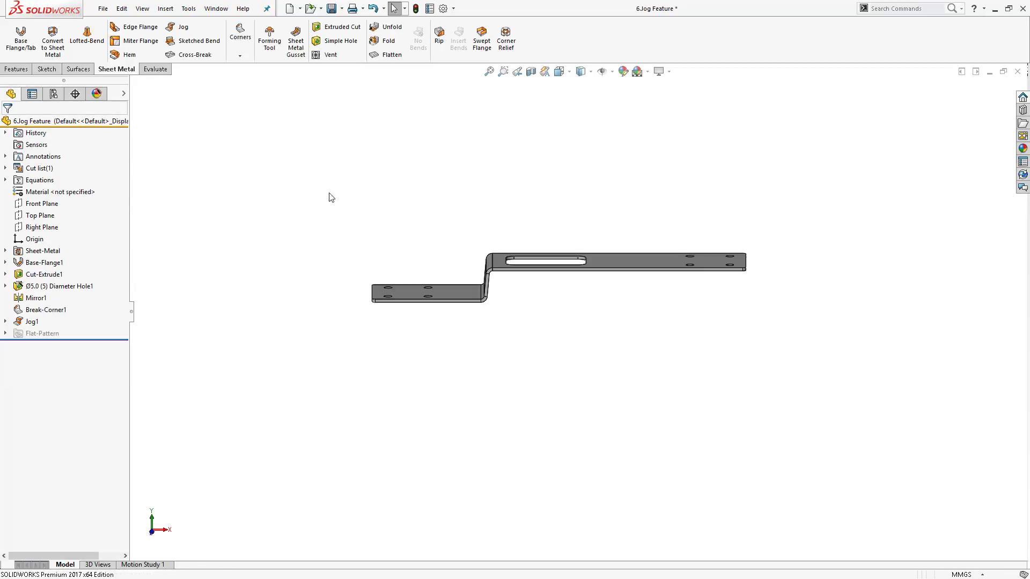
- Sketch a diagonal line at about 58° on the raised face to the right of the cutout
{"action": "key", "text": "s"}
{"action": "left_click", "coordinate": [669, 167]}
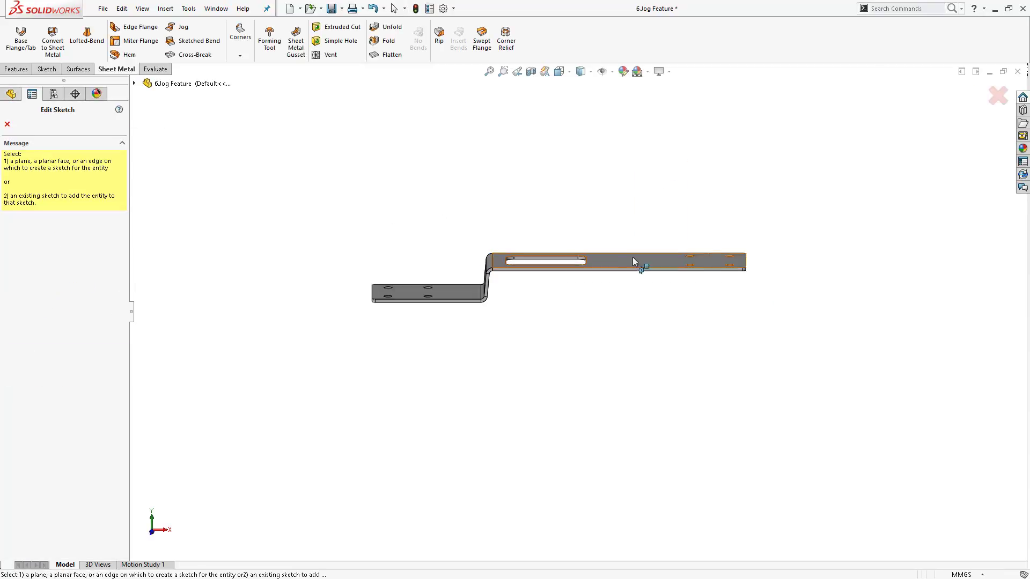
{"action": "middle_click_drag", "start_coordinate": [633, 257], "coordinate": [616, 327]}
{"action": "left_click", "coordinate": [632, 259]}
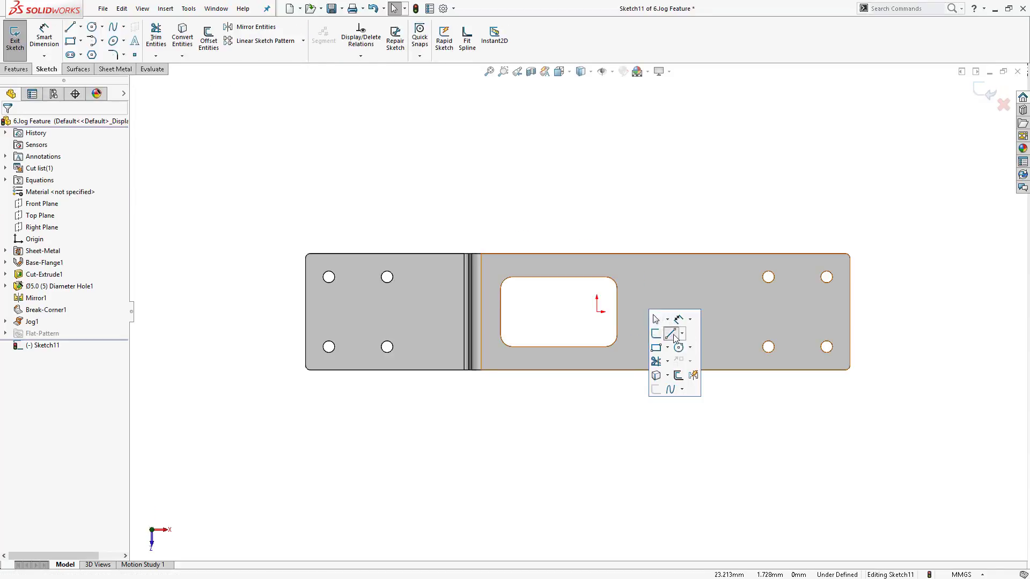
{"action": "left_click_drag", "start_coordinate": [653, 354], "coordinate": [694, 287]}
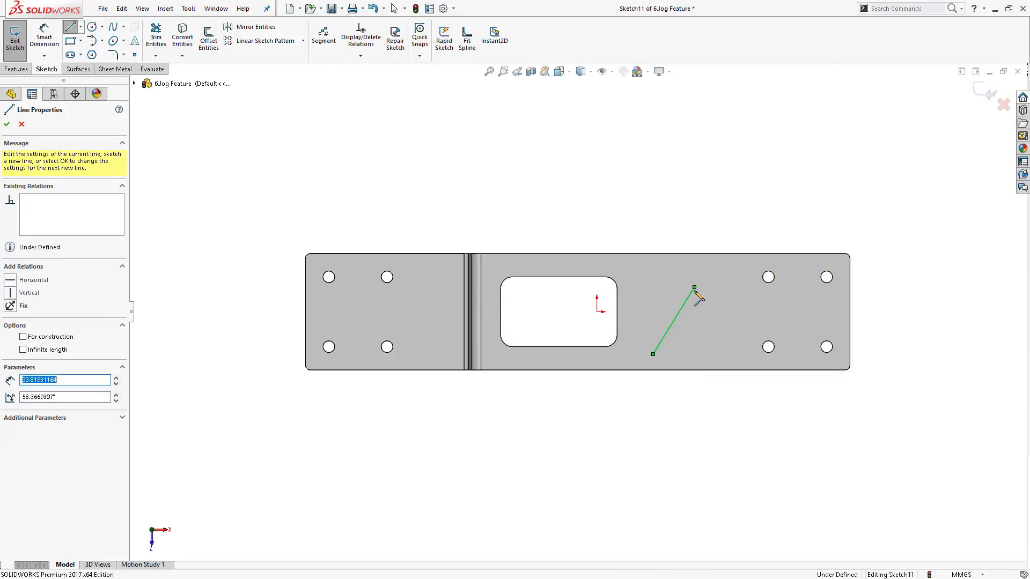
{"action": "key", "text": "Escape"}
- Start a second Jog from the diagonal line, fixing the face that contains the cutout
{"action": "left_click", "coordinate": [15, 40]}
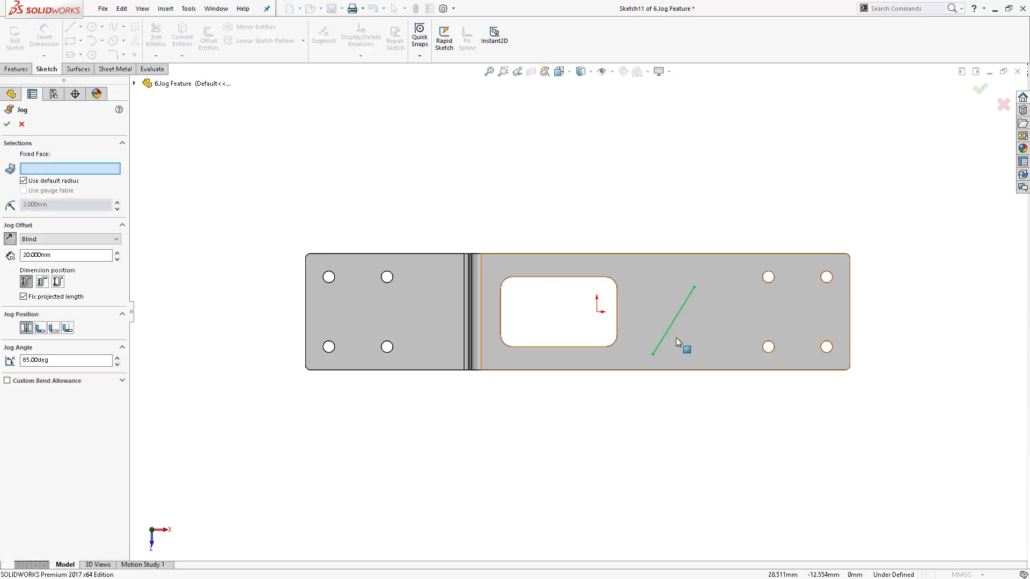
{"action": "left_click", "coordinate": [563, 356]}
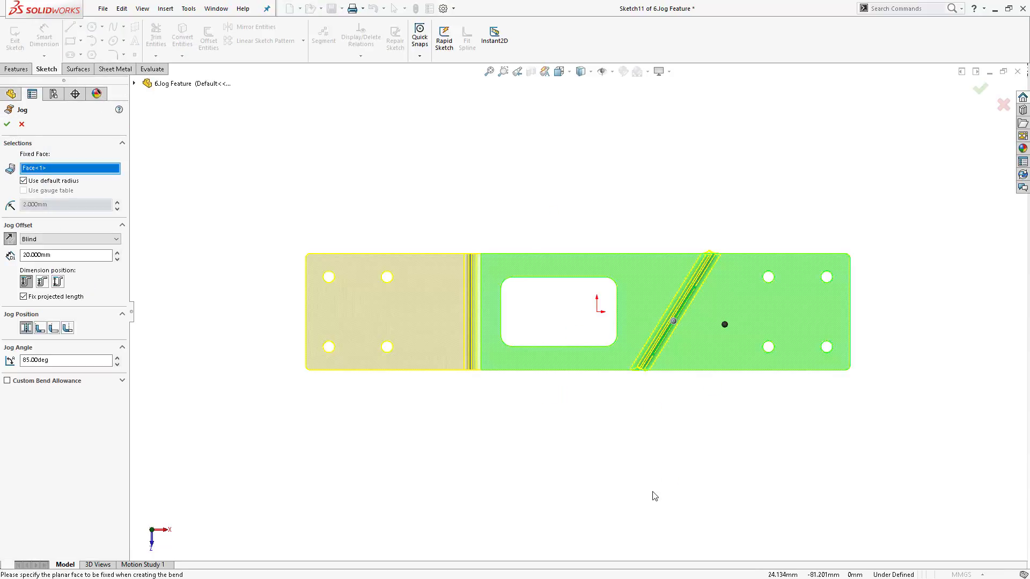
{"action": "middle_click_drag", "start_coordinate": [653, 494], "coordinate": [662, 304]}
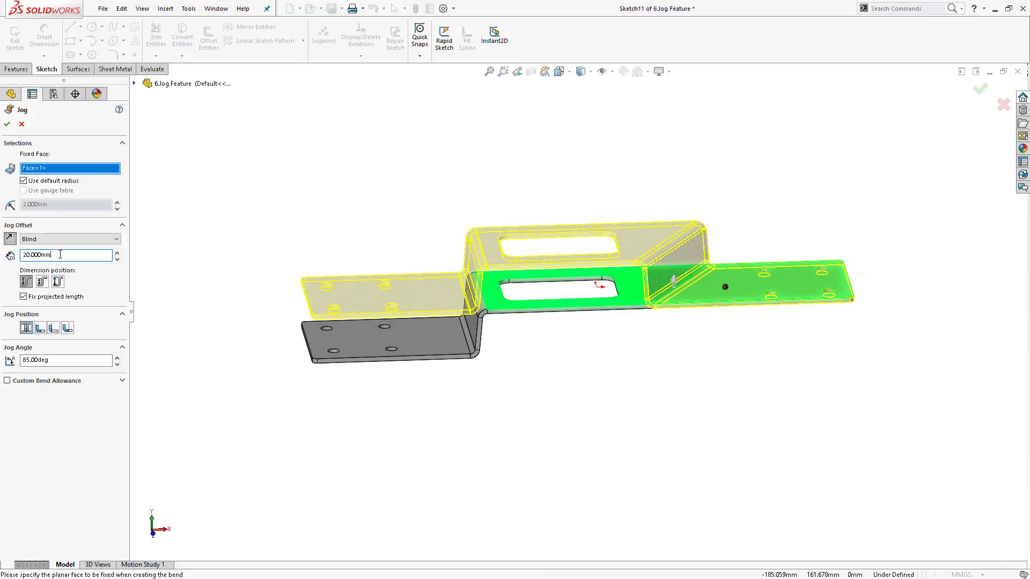
- Set the second jog's offset to 10 mm, test the reverse direction, and accept the Jog
{"action": "double_click", "coordinate": [38, 255]}
{"action": "type", "text": "10"}
{"action": "key", "text": "Return"}
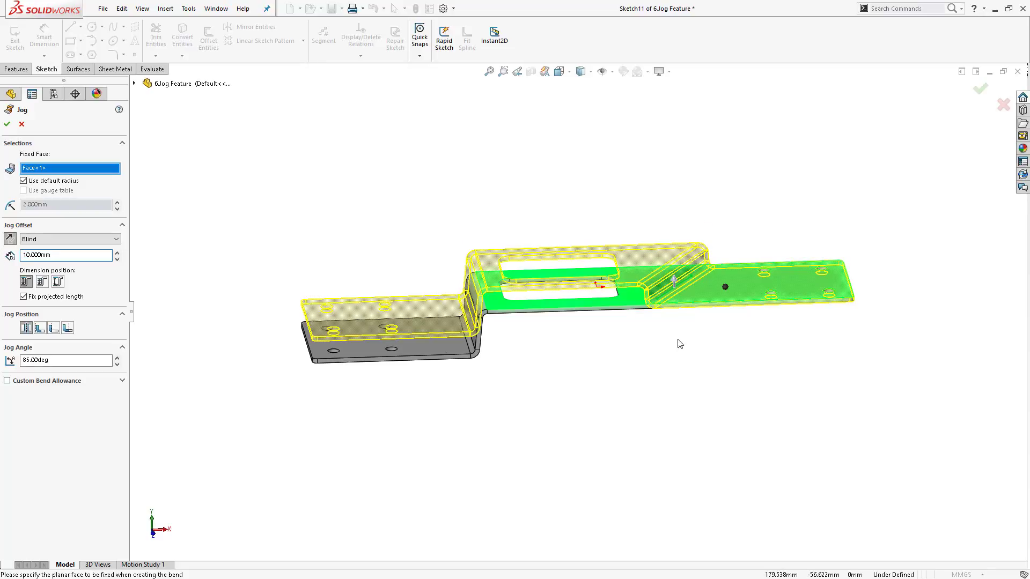
{"action": "middle_click_drag", "start_coordinate": [666, 313], "coordinate": [663, 324]}
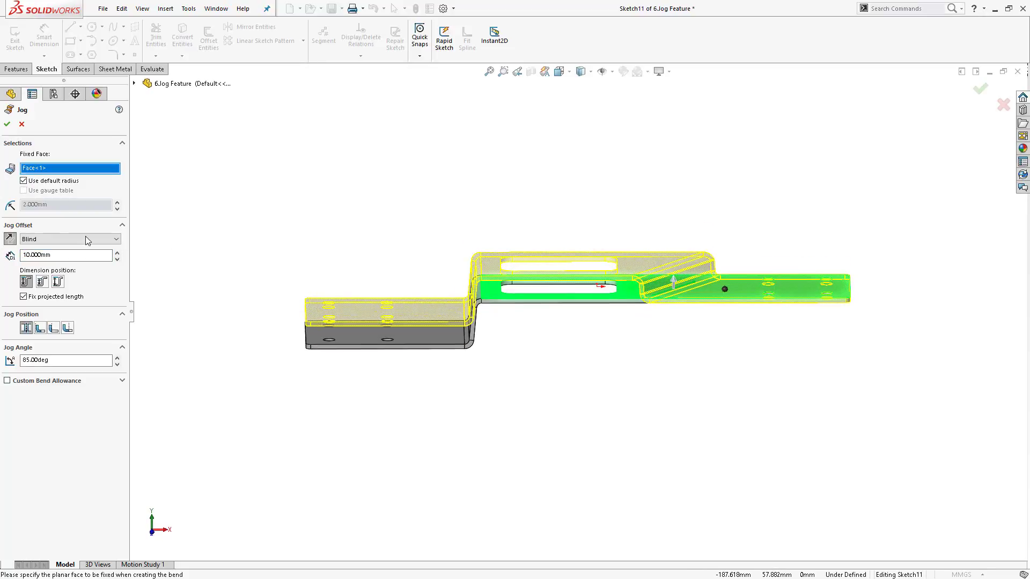
{"action": "left_click", "coordinate": [11, 238]}
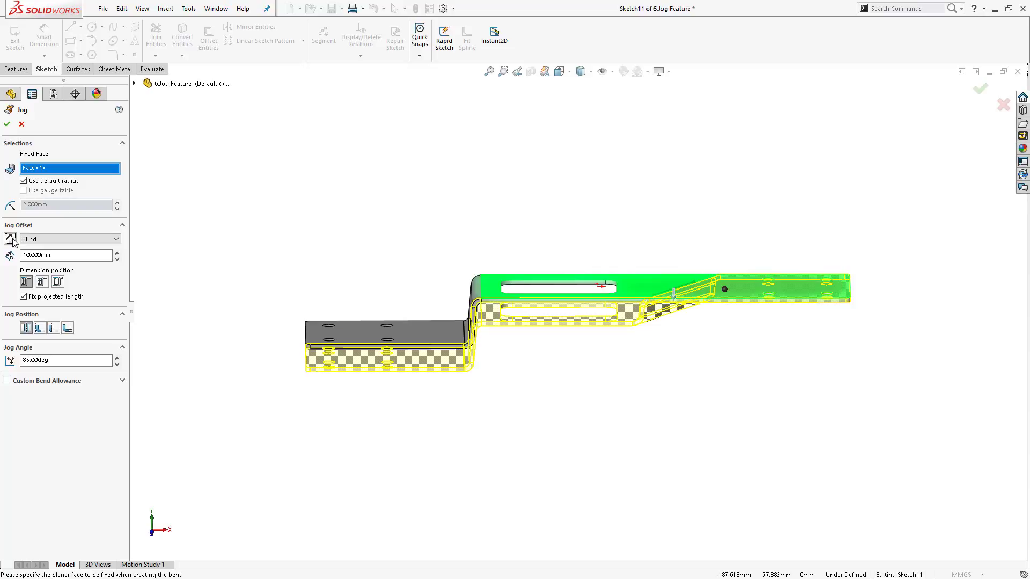
{"action": "left_click", "coordinate": [11, 240]}
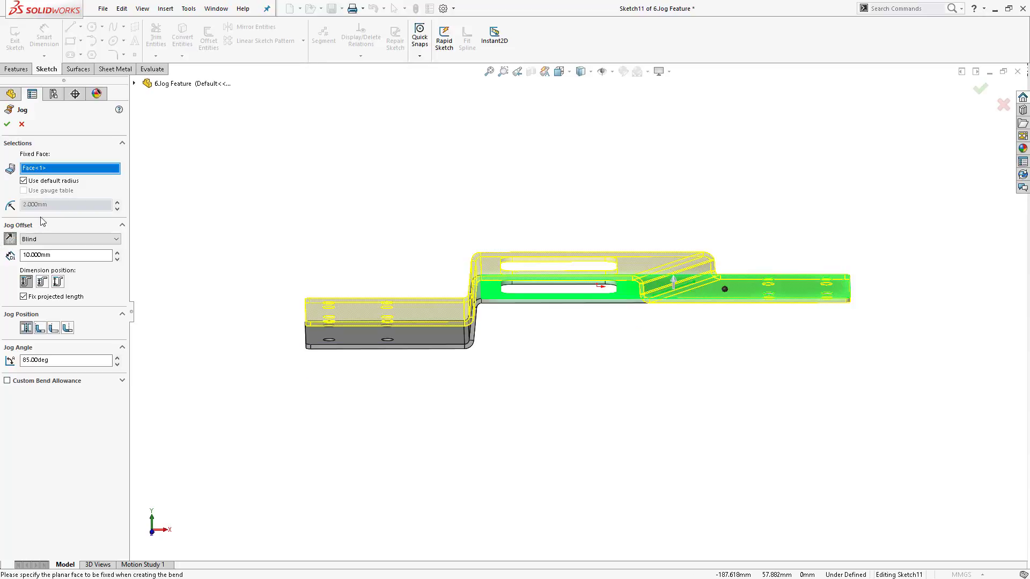
{"action": "left_click", "coordinate": [7, 124]}
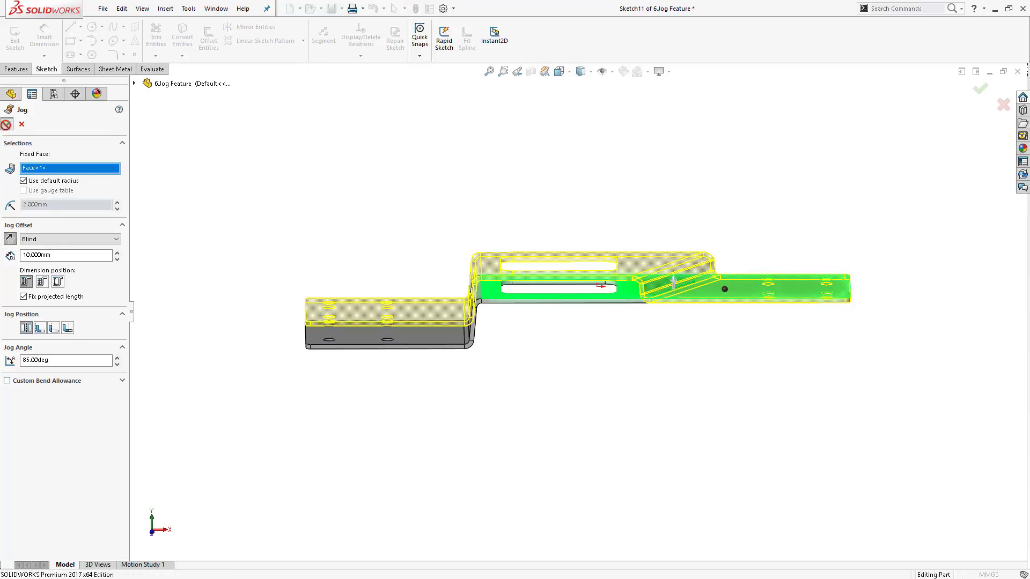
- Flatten the part to view the flat pattern, then restore the formed state
{"action": "left_click", "coordinate": [387, 54]}
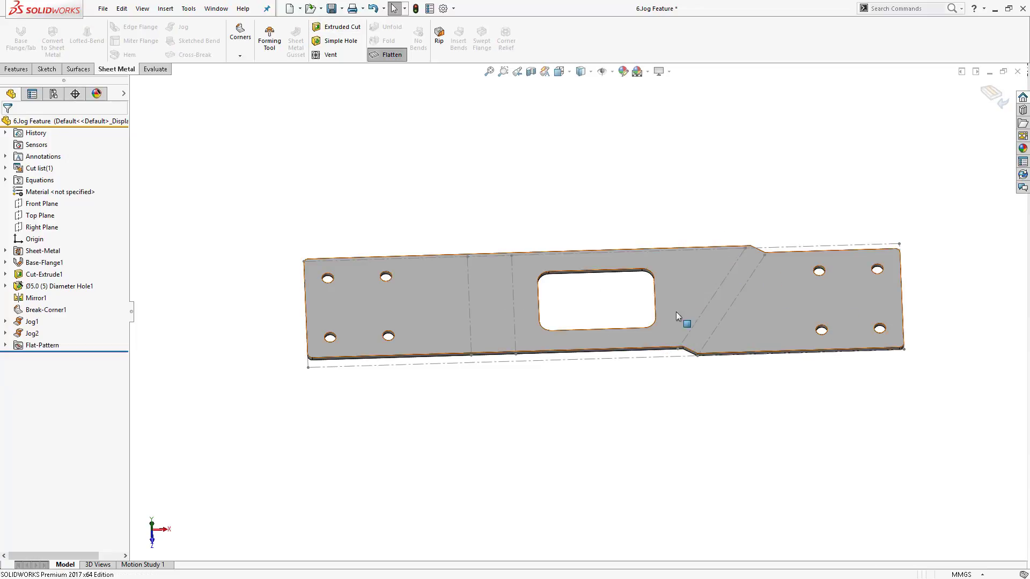
{"action": "middle_click_drag", "start_coordinate": [713, 219], "coordinate": [718, 260]}
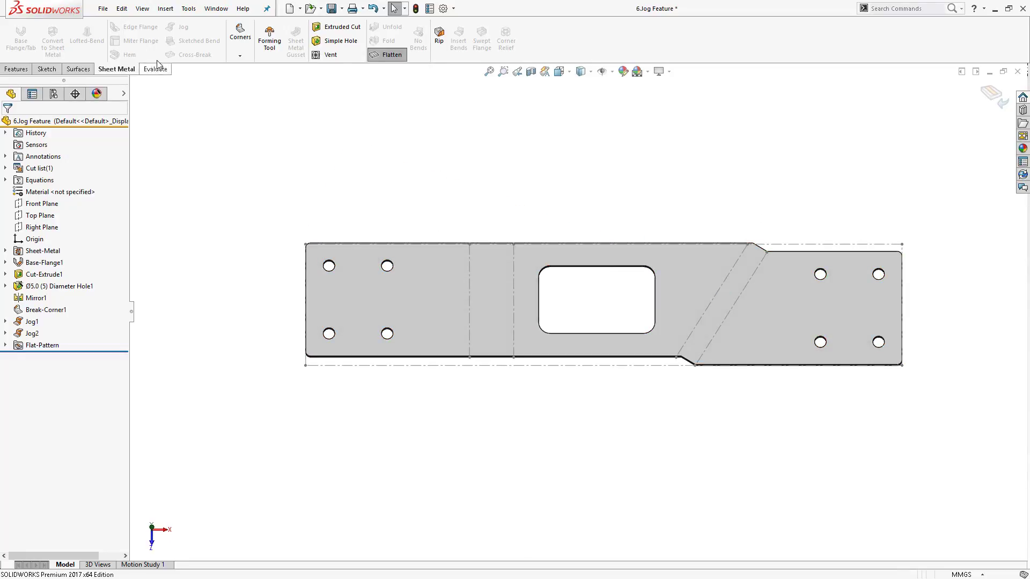
{"action": "left_click", "coordinate": [391, 54]}
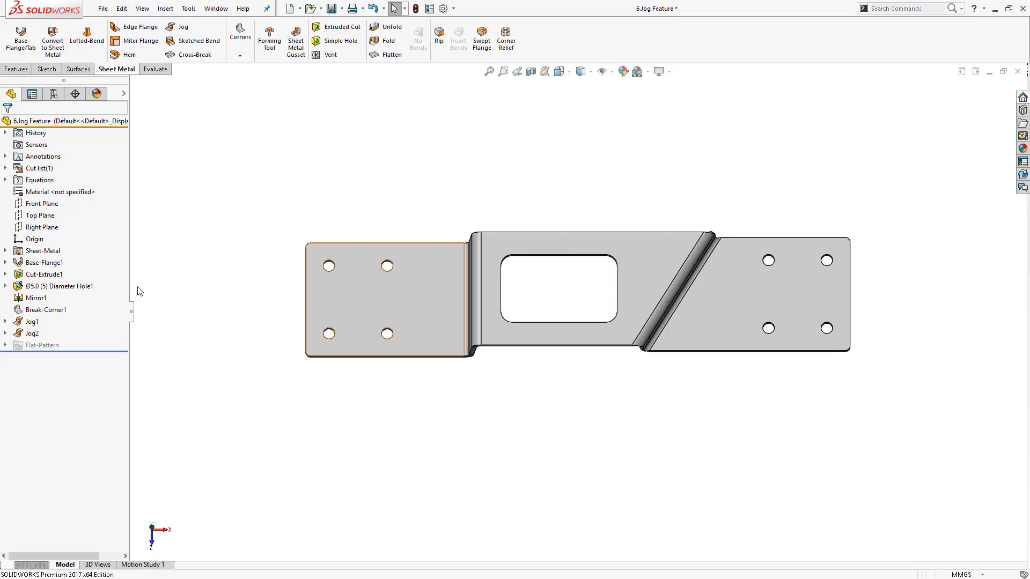
- Delete the first Jog feature together with its dependent items
{"action": "left_click", "coordinate": [31, 322]}
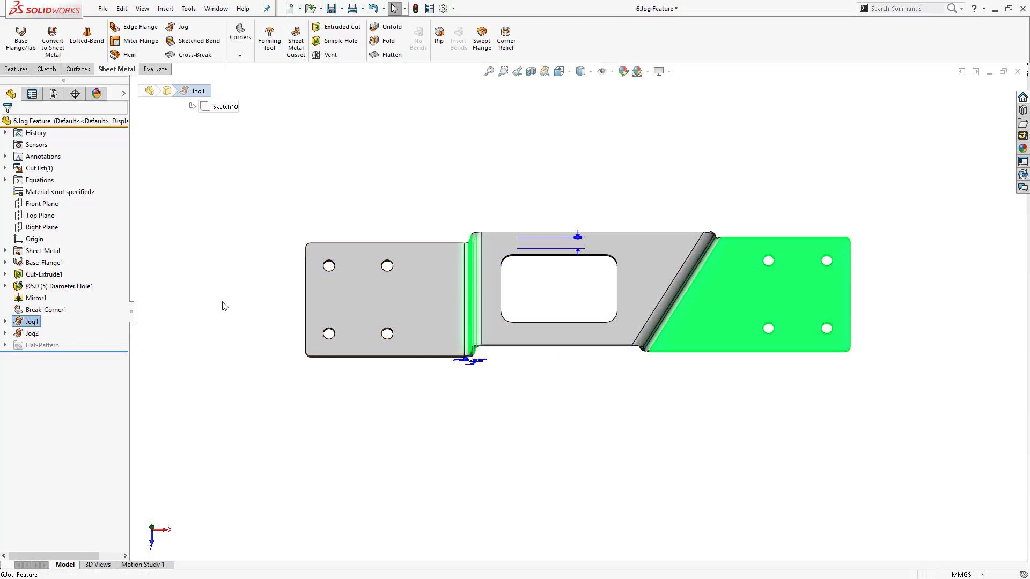
{"action": "key", "text": "Delete"}
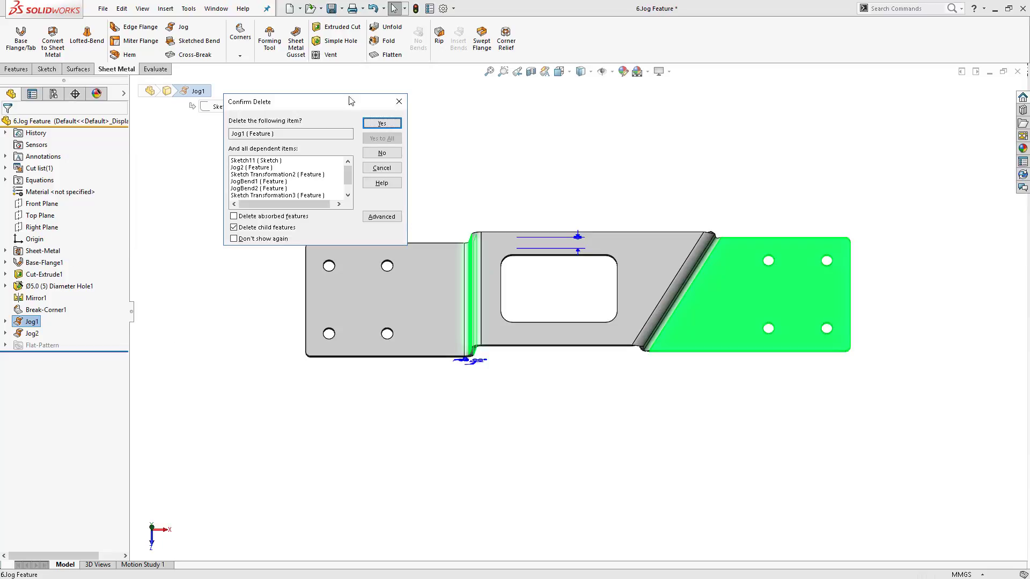
{"action": "left_click", "coordinate": [381, 124]}
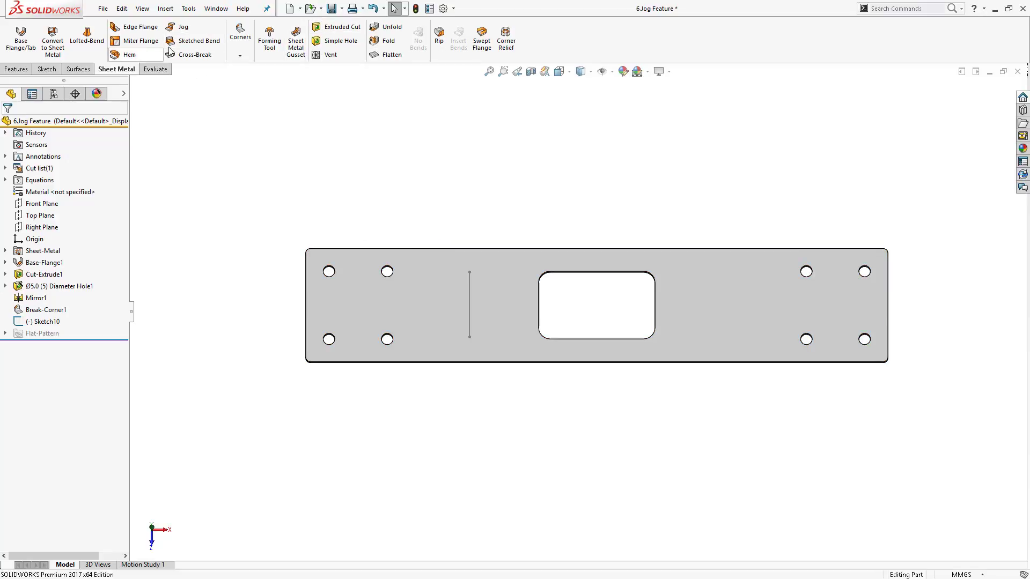
- Create a 90° Sketched Bend along the diagonal sketch line, fixing the end of the plate with the four holes
{"action": "middle_click_drag", "start_coordinate": [494, 329], "coordinate": [483, 160]}
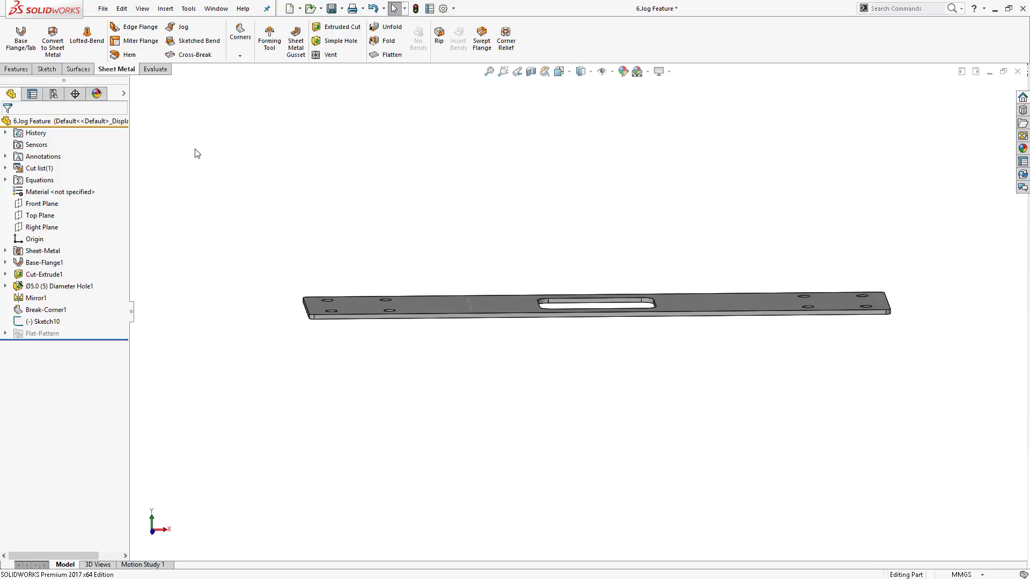
{"action": "middle_click_drag", "start_coordinate": [496, 295], "coordinate": [468, 292]}
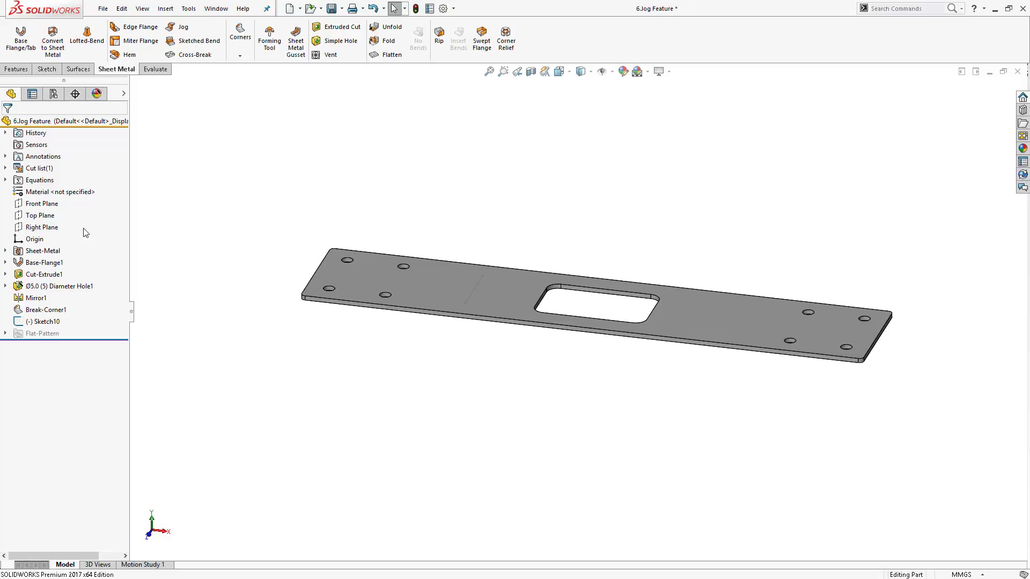
{"action": "left_click", "coordinate": [193, 41]}
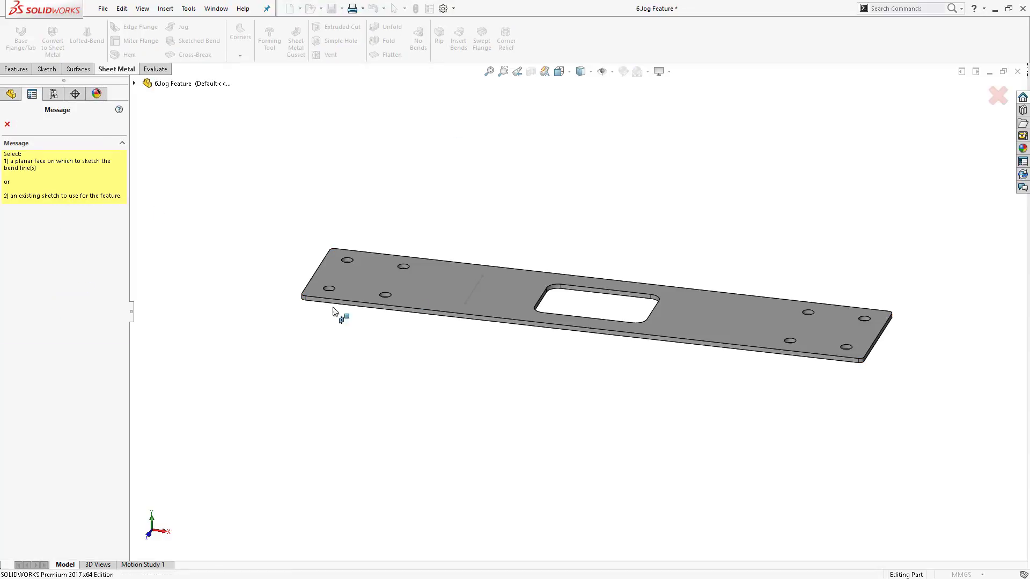
{"action": "left_click", "coordinate": [474, 289]}
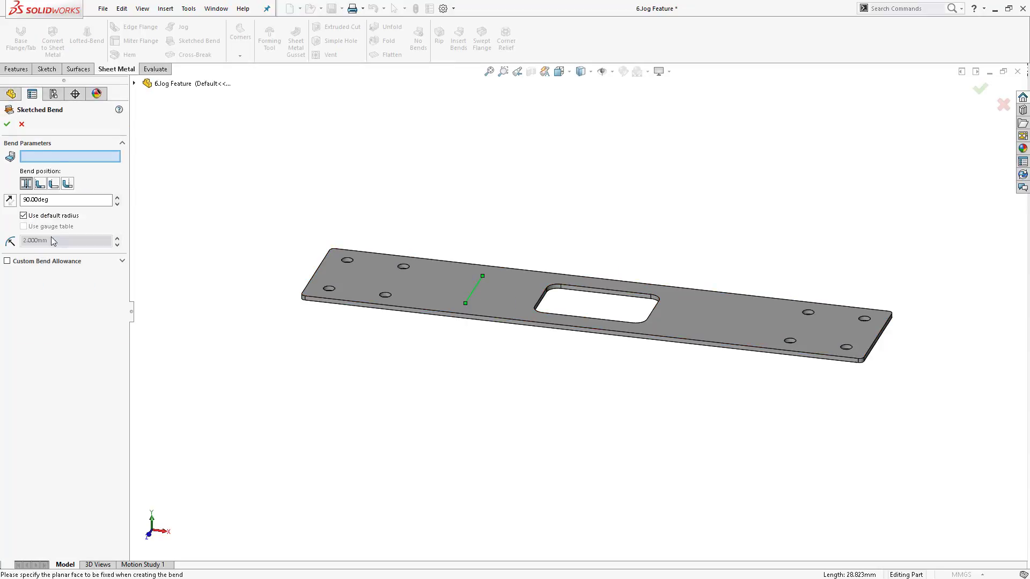
{"action": "left_click", "coordinate": [460, 290]}
{"action": "scroll", "coordinate": [527, 170], "scroll_direction": "up", "scroll_amount": 3}
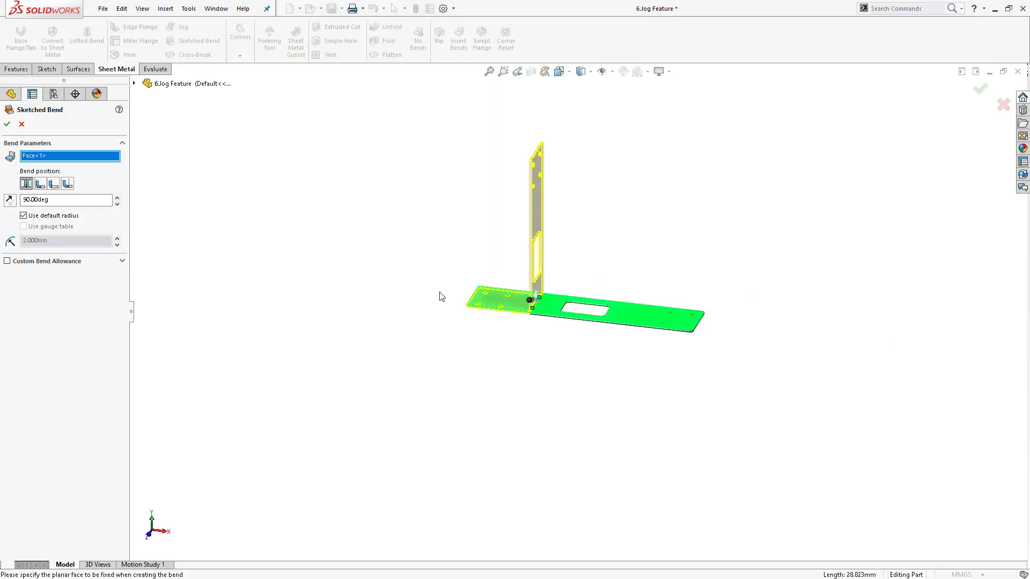
{"action": "left_click", "coordinate": [8, 125]}
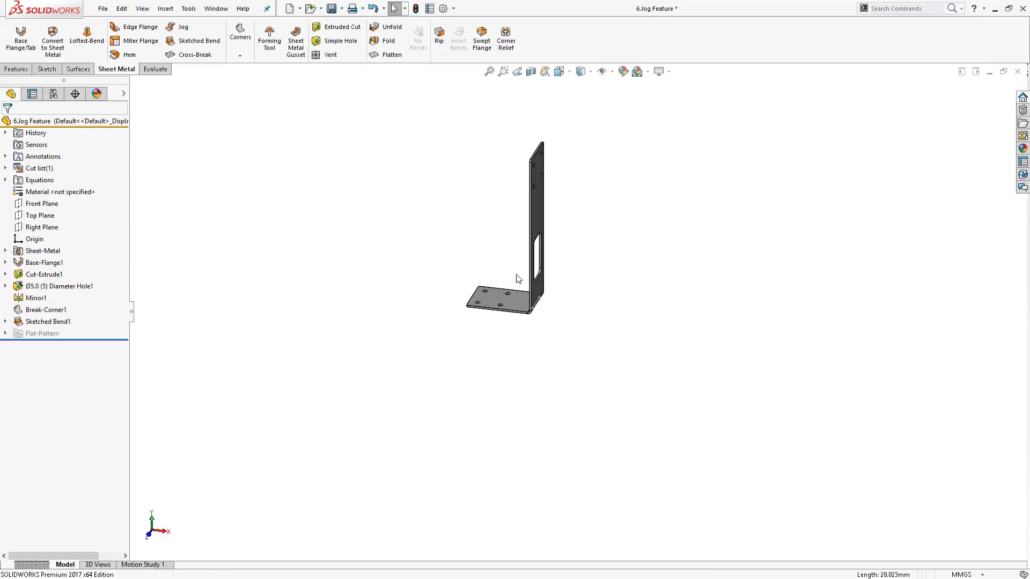
- Orbit and zoom around the bent part to inspect the new bend
{"action": "mouse_move", "coordinate": [590, 282]}
{"action": "middle_mouse_down"}
{"action": "mouse_move", "coordinate": [642, 281]}
{"action": "mouse_move", "coordinate": [551, 294]}
{"action": "mouse_move", "coordinate": [568, 285]}
{"action": "mouse_move", "coordinate": [563, 264]}
{"action": "mouse_move", "coordinate": [574, 282]}
{"action": "middle_mouse_up"}
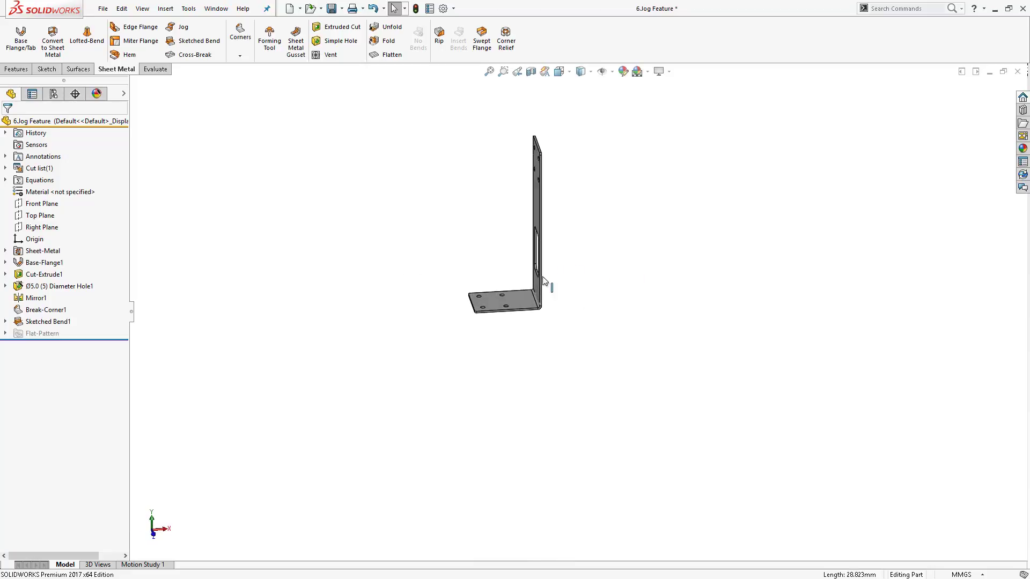
{"action": "scroll", "coordinate": [543, 278], "scroll_direction": "down", "scroll_amount": 5}
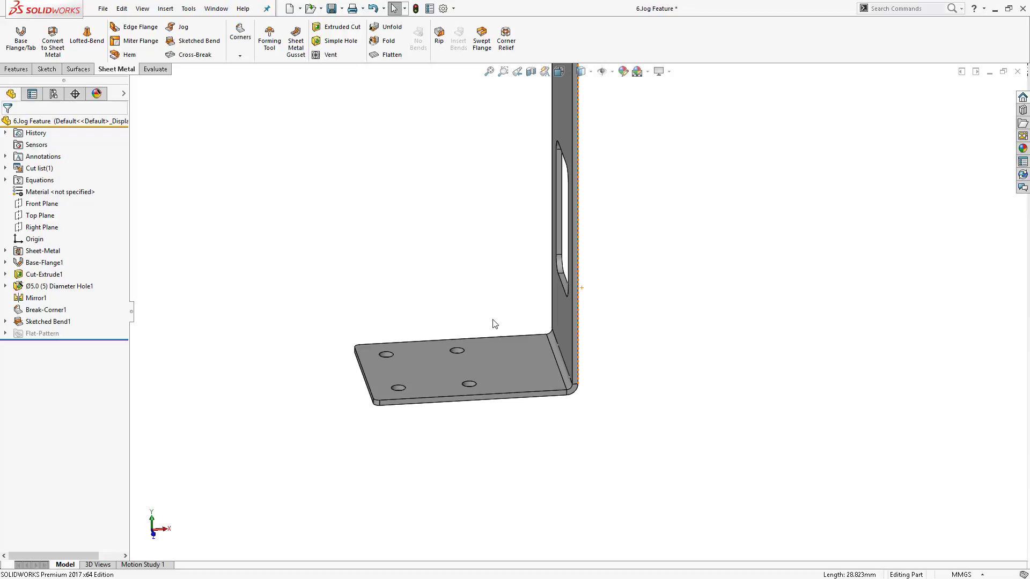
{"action": "scroll", "coordinate": [543, 241], "scroll_direction": "up", "scroll_amount": 5}
{"action": "mouse_move", "coordinate": [590, 266]}
{"action": "middle_mouse_down"}
{"action": "mouse_move", "coordinate": [629, 170]}
{"action": "mouse_move", "coordinate": [584, 237]}
{"action": "mouse_move", "coordinate": [586, 259]}
{"action": "middle_mouse_up"}
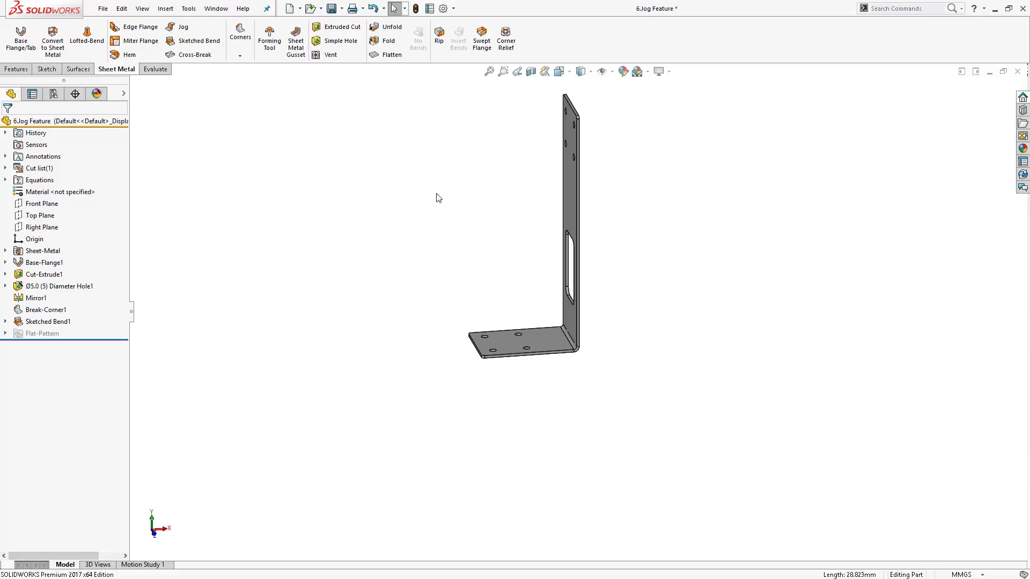
- Switch to the PowerPoint presentation and open slide 16, Normal Cut
{"action": "key", "text": "alt+Tab"}
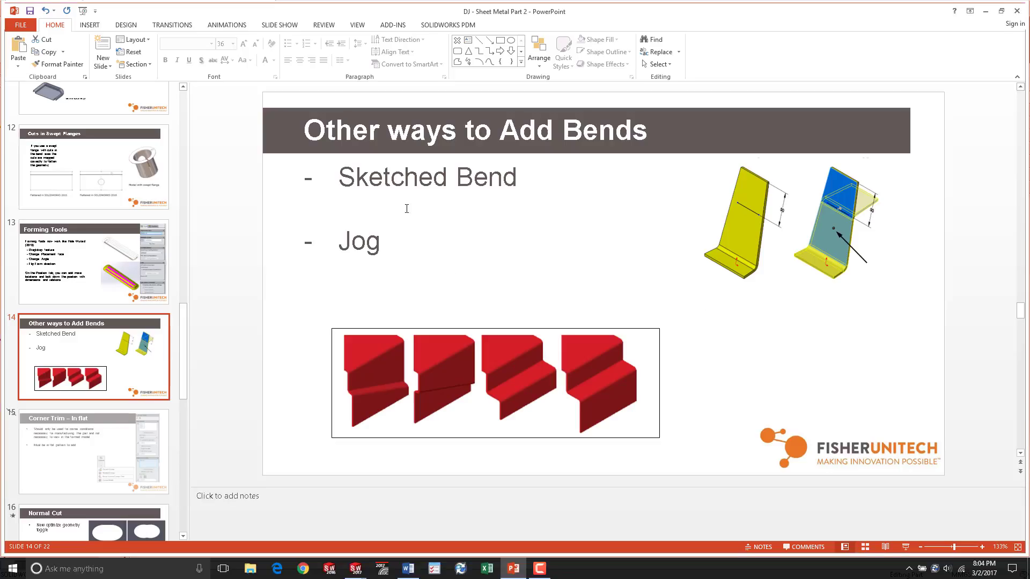
{"action": "scroll", "coordinate": [112, 343], "scroll_direction": "down", "scroll_amount": 4}
{"action": "left_click", "coordinate": [80, 278]}
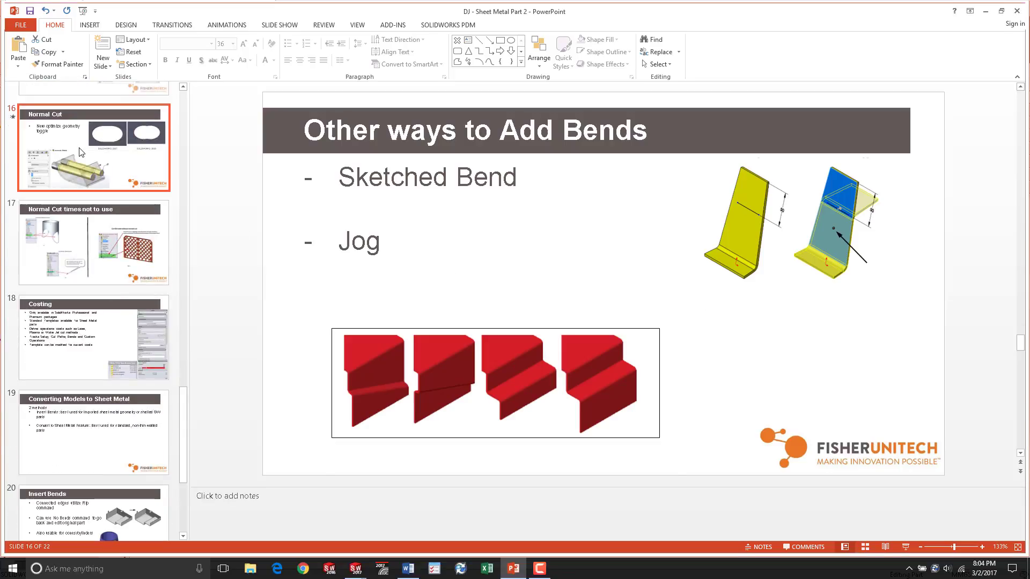
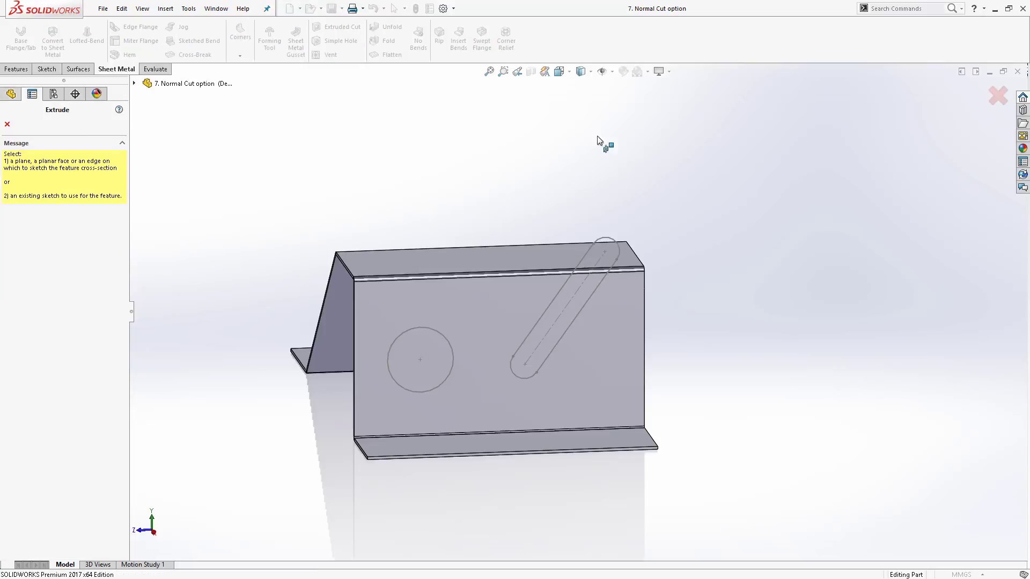
- Create an Extruded Cut from the cutting sketch with end condition Through All and Normal cut turned off
{"action": "left_click", "coordinate": [134, 83]}
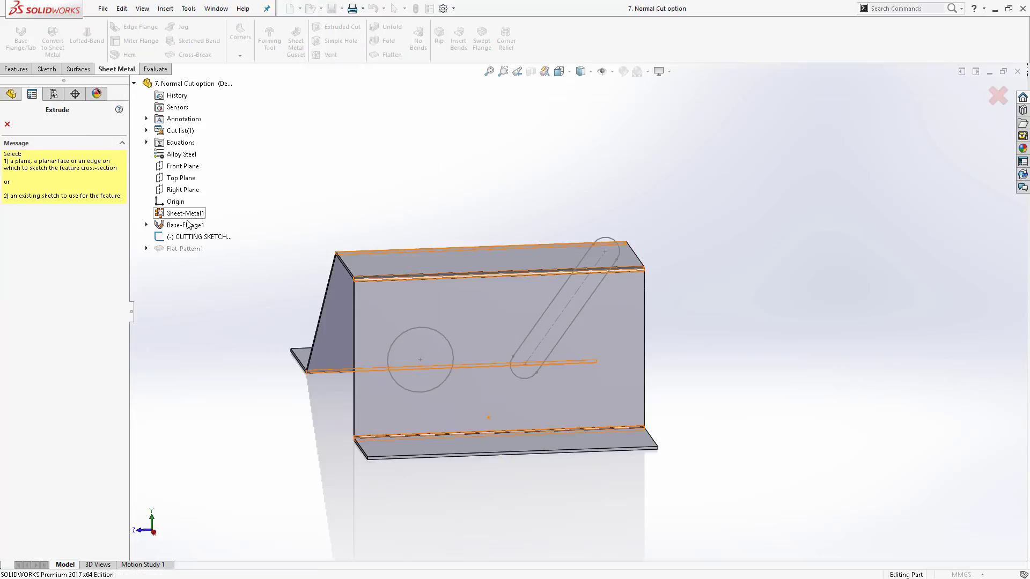
{"action": "left_click", "coordinate": [195, 239]}
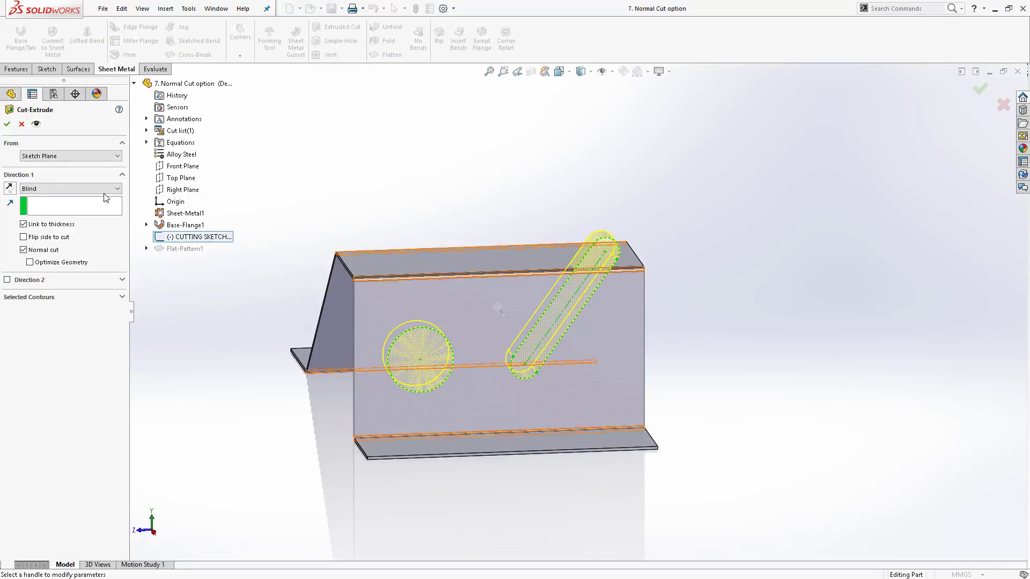
{"action": "left_click", "coordinate": [94, 188]}
{"action": "left_click", "coordinate": [79, 208]}
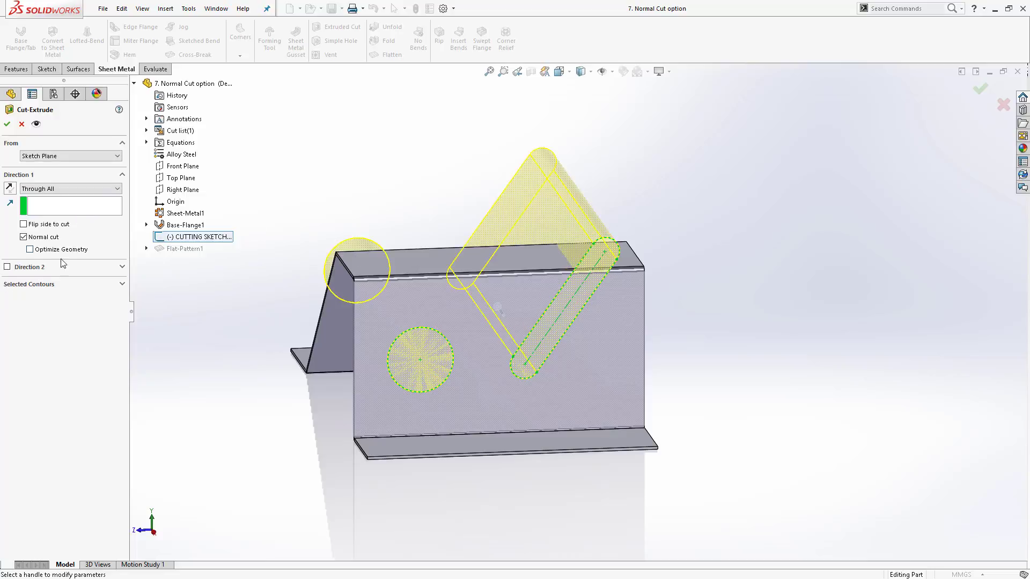
{"action": "left_click", "coordinate": [23, 237]}
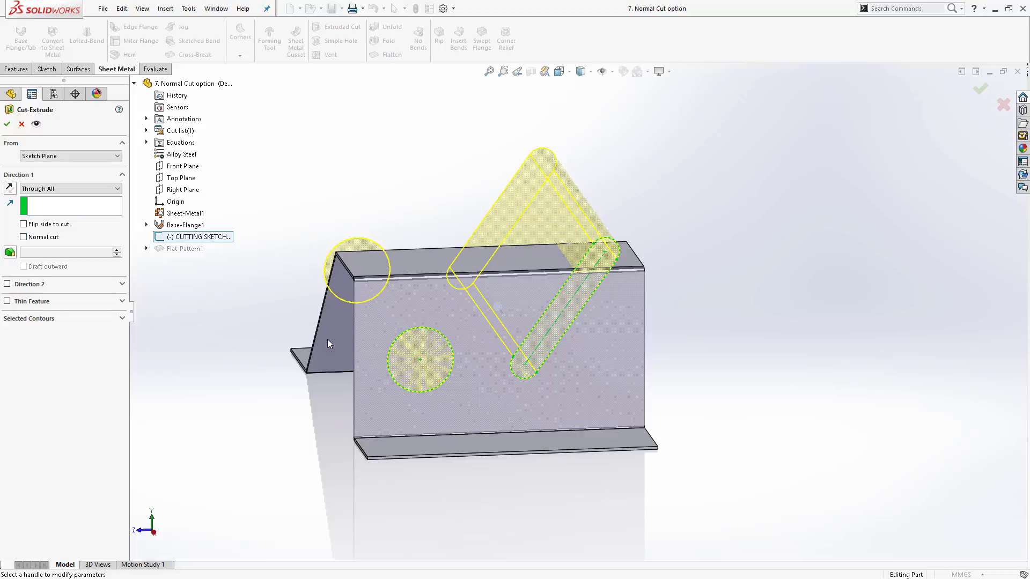
{"action": "middle_click_drag", "start_coordinate": [329, 344], "coordinate": [499, 325]}
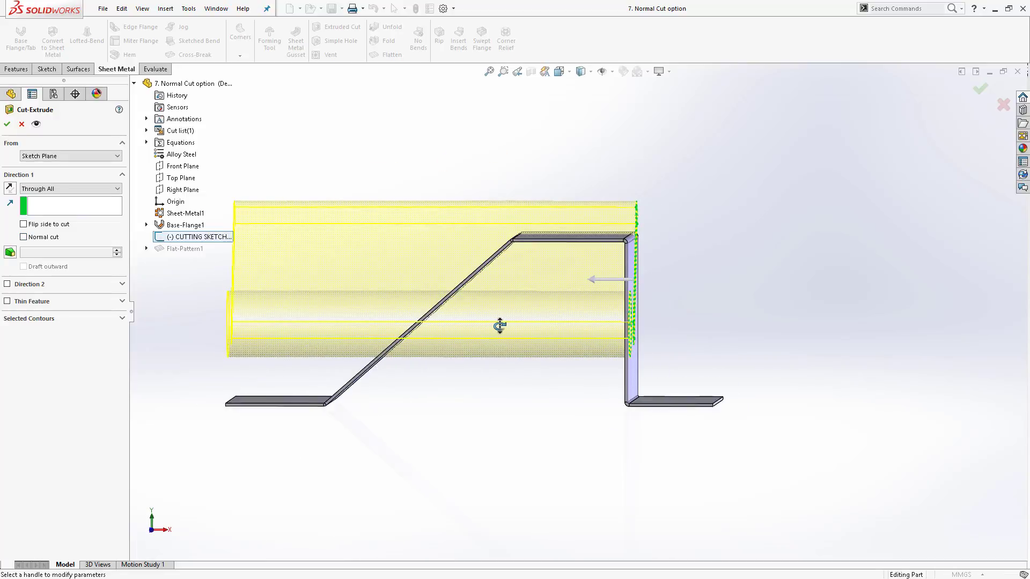
{"action": "left_click", "coordinate": [7, 124]}
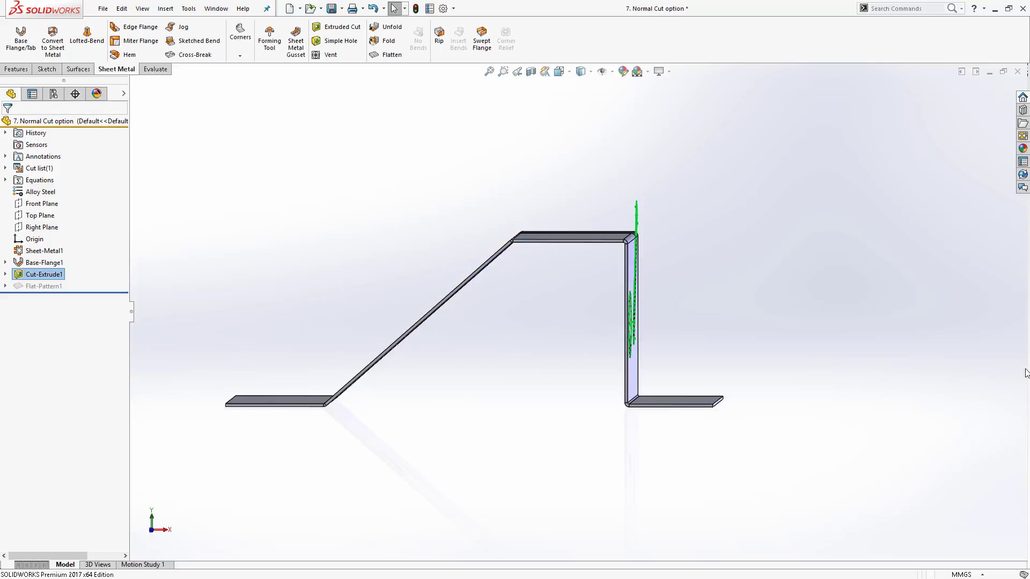
- Orbit and zoom around the part to inspect the cut hole and slot walls
{"action": "left_click", "coordinate": [778, 305]}
{"action": "middle_click_drag", "start_coordinate": [767, 306], "coordinate": [499, 347]}
{"action": "scroll", "coordinate": [436, 359], "scroll_direction": "down", "scroll_amount": 5}
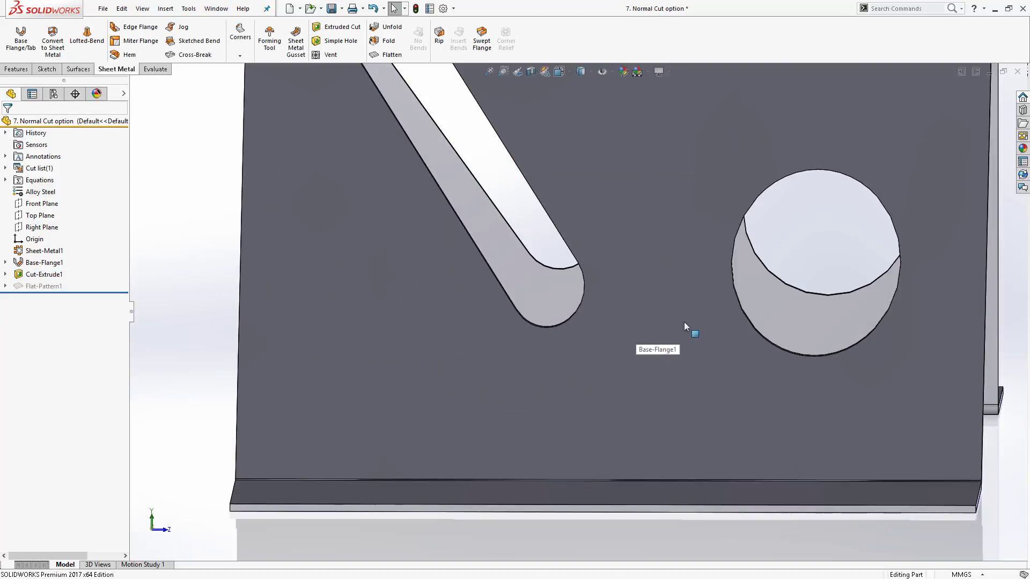
{"action": "middle_click_drag", "start_coordinate": [684, 323], "coordinate": [556, 311]}
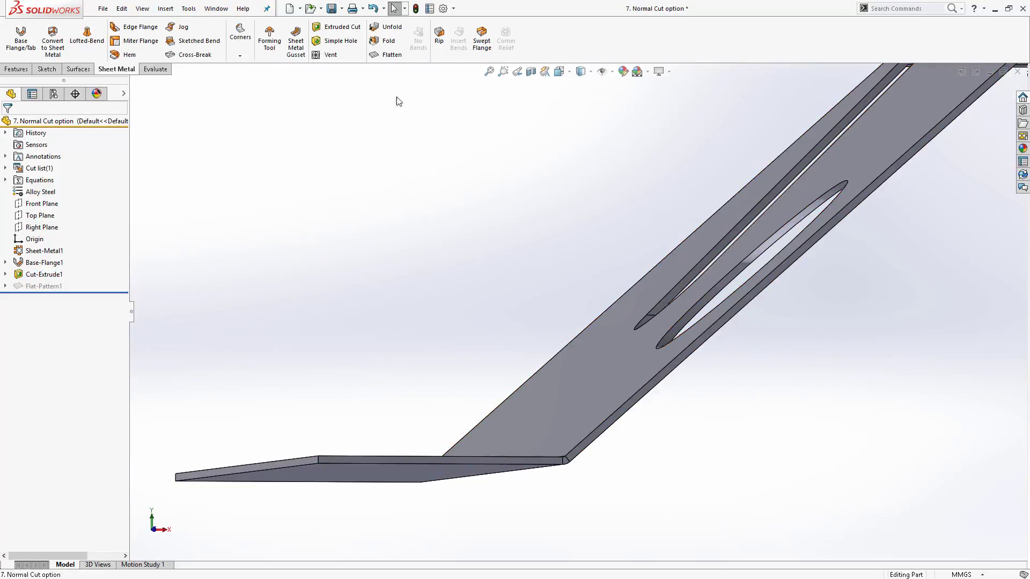
- Flatten the part and switch the display style to Hidden Lines Visible
{"action": "left_click", "coordinate": [387, 55]}
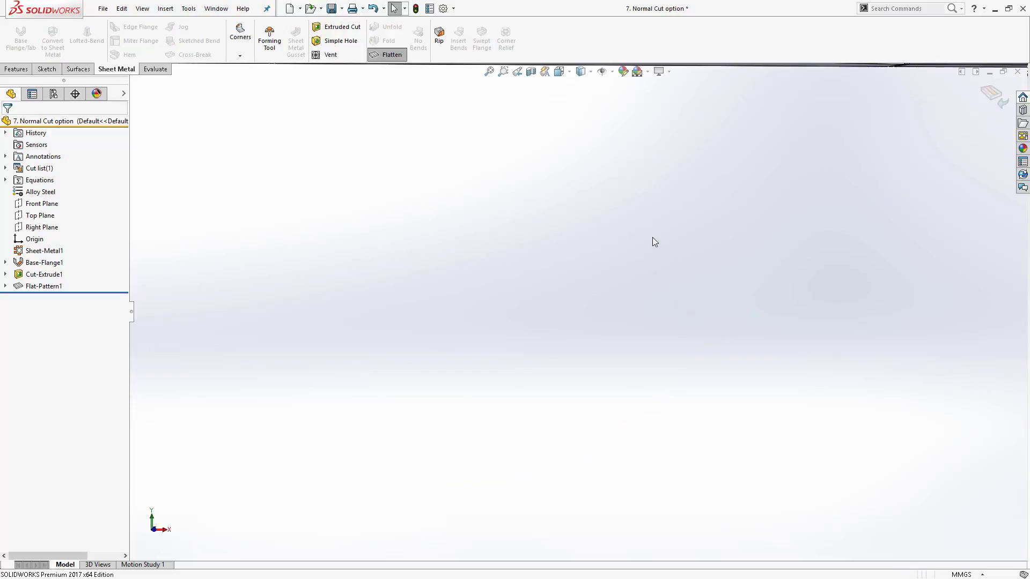
{"action": "middle_click_drag", "start_coordinate": [652, 237], "coordinate": [615, 225]}
{"action": "scroll", "coordinate": [702, 175], "scroll_direction": "down", "scroll_amount": 5}
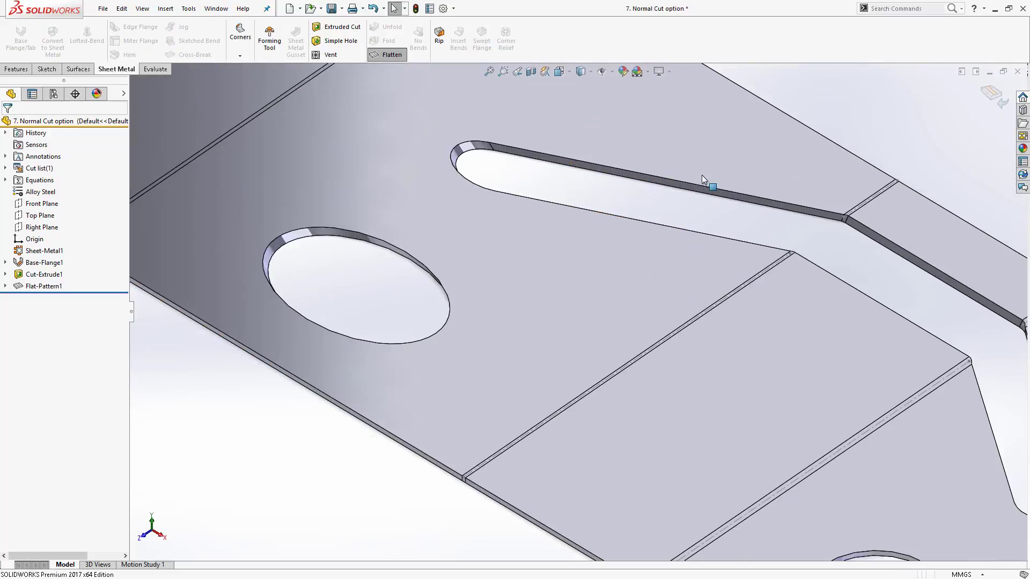
{"action": "scroll", "coordinate": [701, 175], "scroll_direction": "up", "scroll_amount": 5}
{"action": "left_click", "coordinate": [580, 71]}
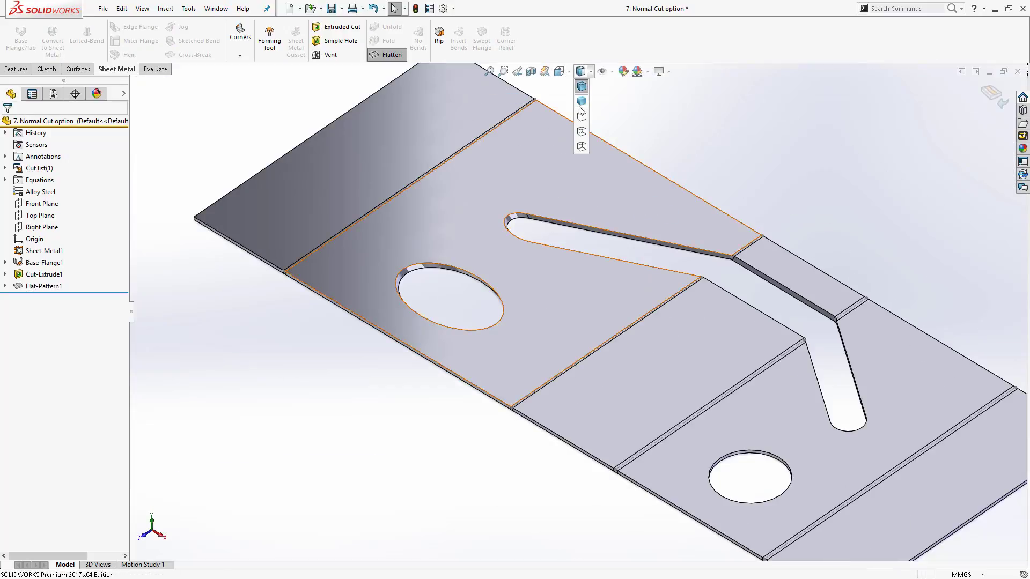
{"action": "left_click", "coordinate": [581, 132]}
{"action": "middle_click_drag", "start_coordinate": [484, 304], "coordinate": [611, 149]}
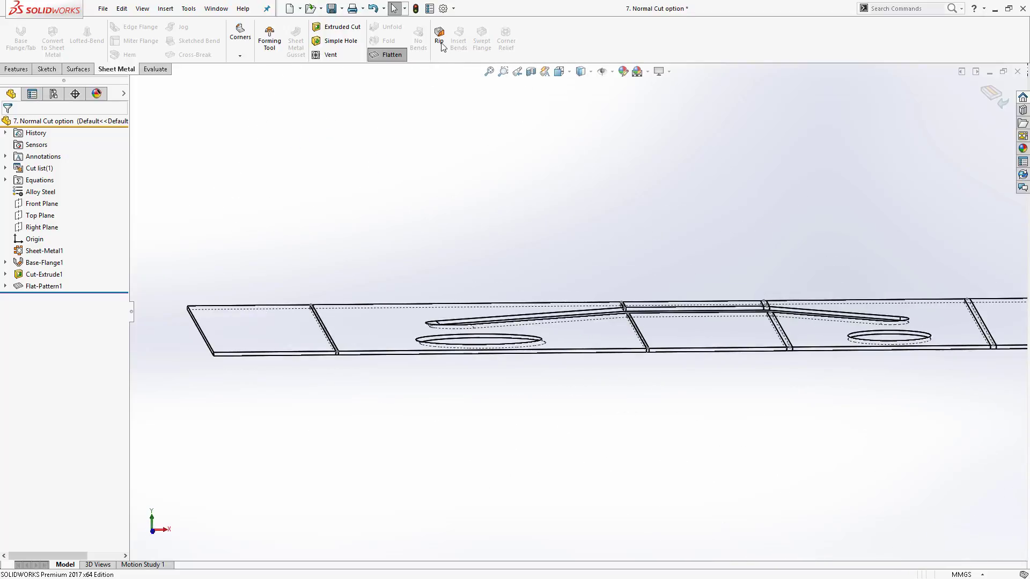
- Exit Flatten to return the part to its bent state
{"action": "left_click", "coordinate": [393, 55]}
{"action": "middle_click_drag", "start_coordinate": [482, 333], "coordinate": [678, 316]}
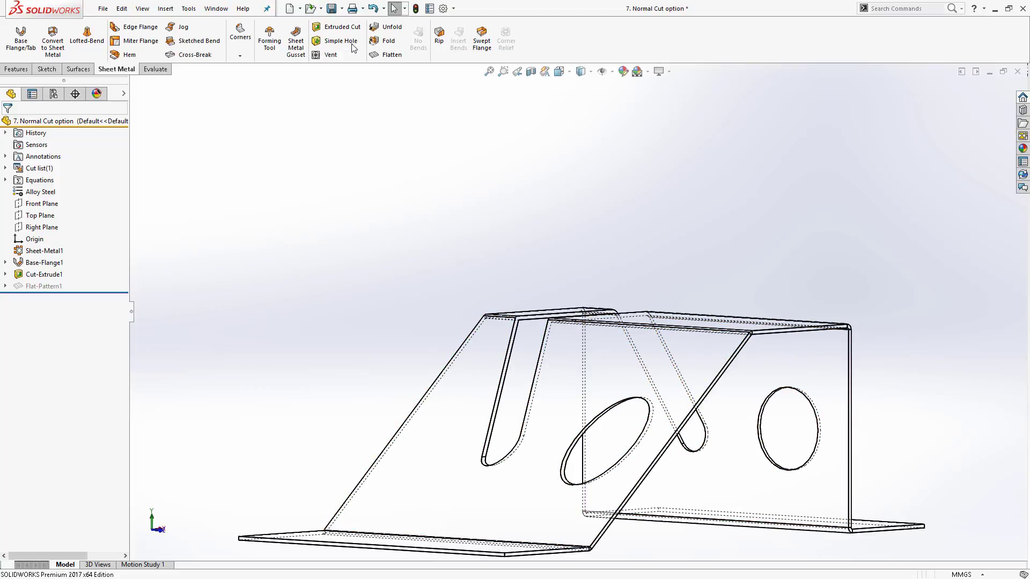
- Edit Cut-Extrude1 and turn on Normal cut
{"action": "right_click", "coordinate": [45, 274]}
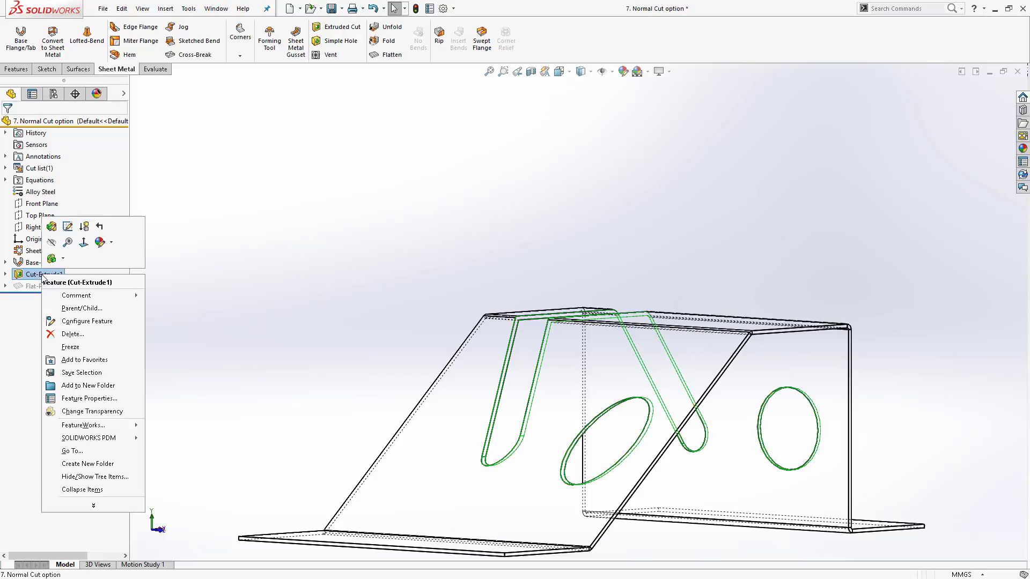
{"action": "left_click", "coordinate": [52, 226]}
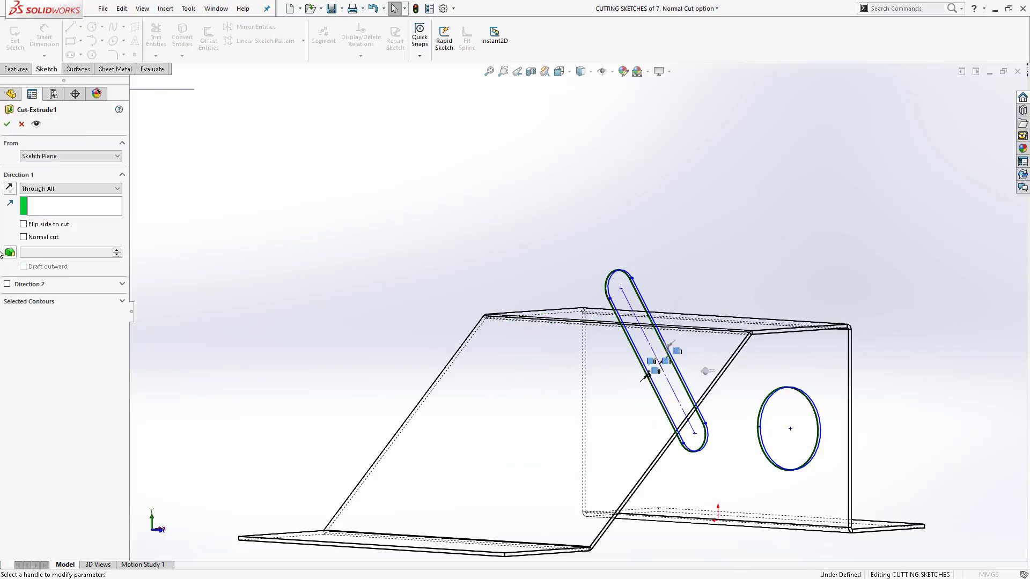
{"action": "left_click", "coordinate": [24, 238]}
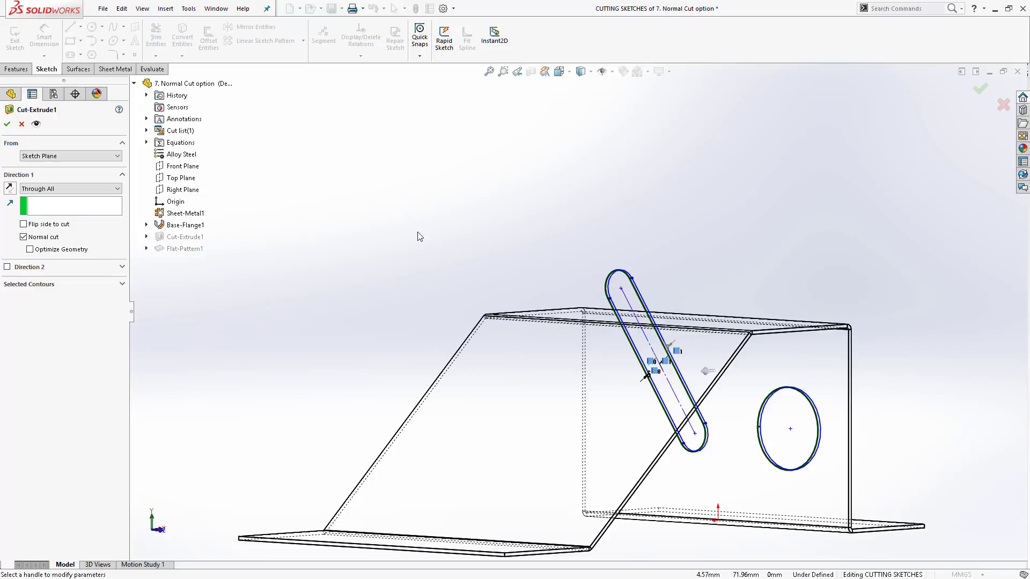
{"action": "middle_click_drag", "start_coordinate": [627, 231], "coordinate": [516, 236]}
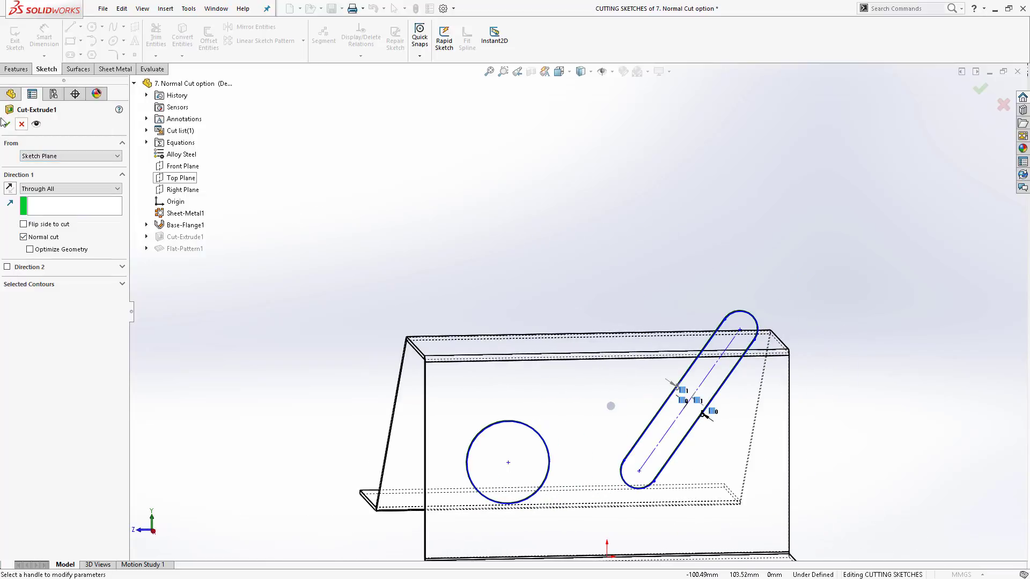
{"action": "middle_click_drag", "start_coordinate": [460, 395], "coordinate": [678, 420]}
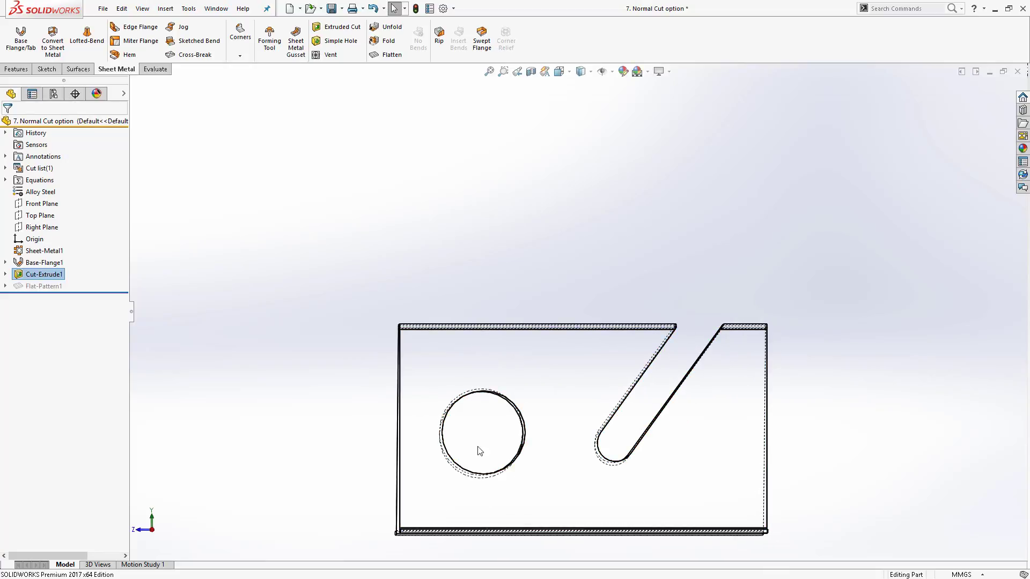
- Zoom and orbit to inspect the normal cut through the angled flange
{"action": "middle_click_drag", "start_coordinate": [478, 450], "coordinate": [628, 445]}
{"action": "scroll", "coordinate": [502, 472], "scroll_direction": "down", "scroll_amount": 6}
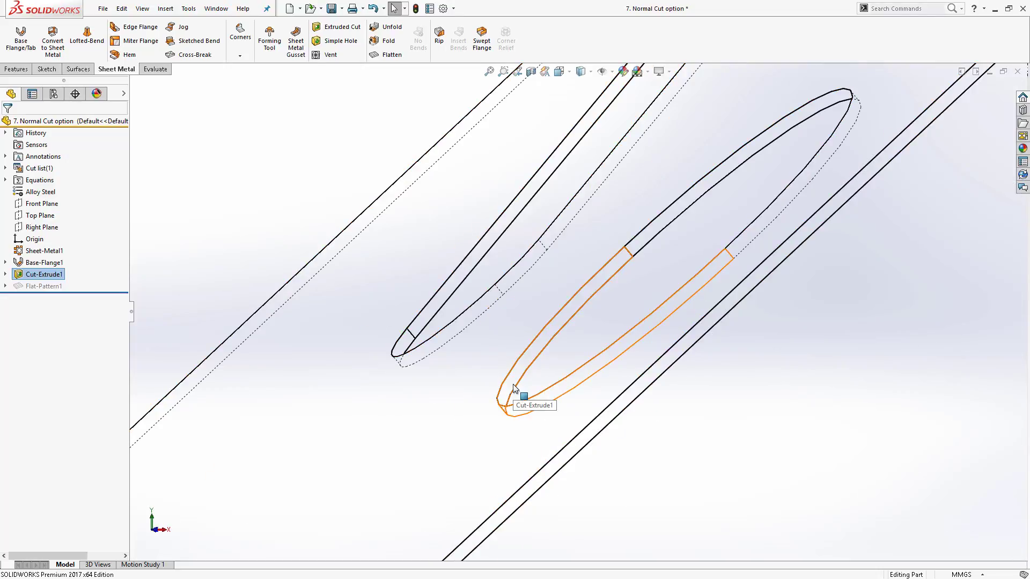
{"action": "middle_click_drag", "start_coordinate": [513, 387], "coordinate": [637, 303]}
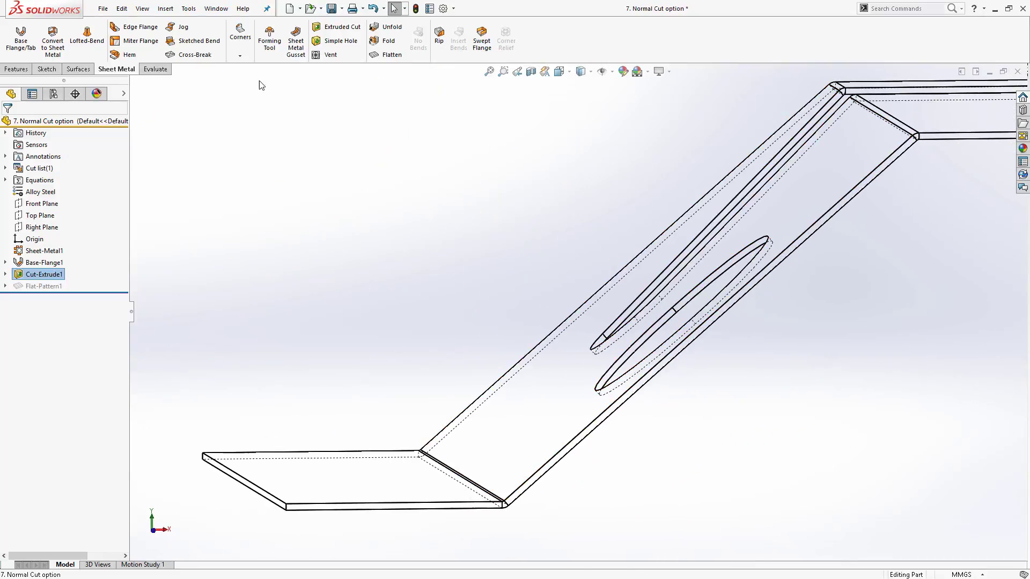
- Flatten the part and inspect the normal-cut outlines on the flat pattern
{"action": "left_click", "coordinate": [400, 55]}
{"action": "middle_click_drag", "start_coordinate": [772, 213], "coordinate": [720, 326]}
{"action": "scroll", "coordinate": [625, 193], "scroll_direction": "down", "scroll_amount": 3}
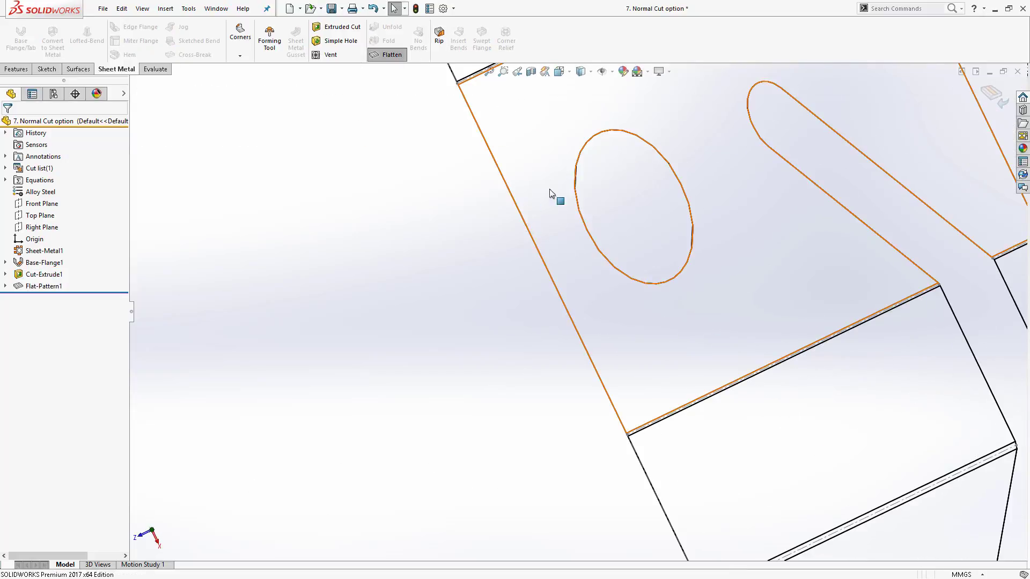
{"action": "middle_click_drag", "start_coordinate": [497, 161], "coordinate": [600, 246]}
{"action": "scroll", "coordinate": [600, 246], "scroll_direction": "up", "scroll_amount": 7}
{"action": "middle_click_drag", "start_coordinate": [665, 240], "coordinate": [669, 119]}
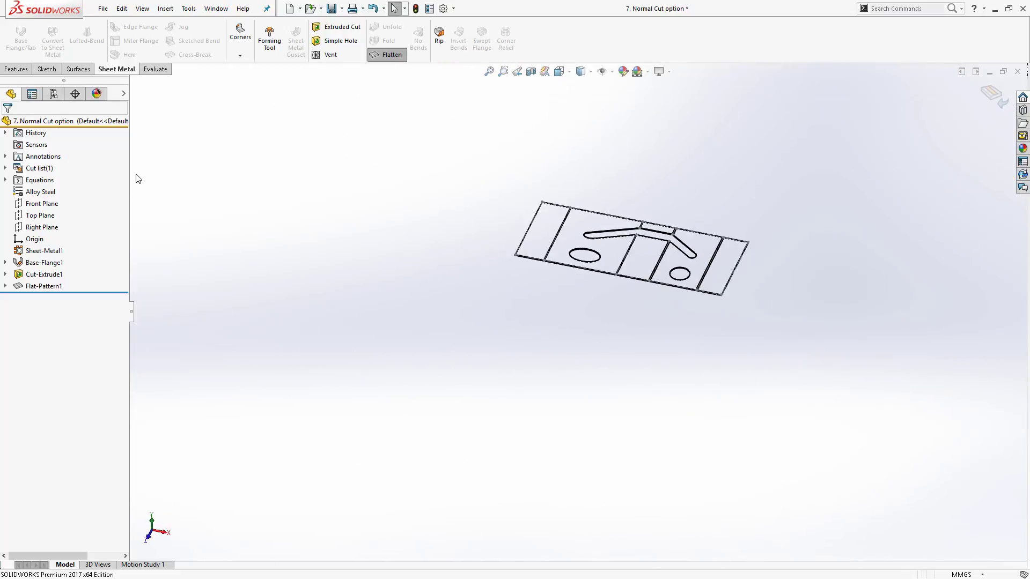
- Switch the display style to Shaded With Edges
{"action": "right_click", "coordinate": [39, 279]}
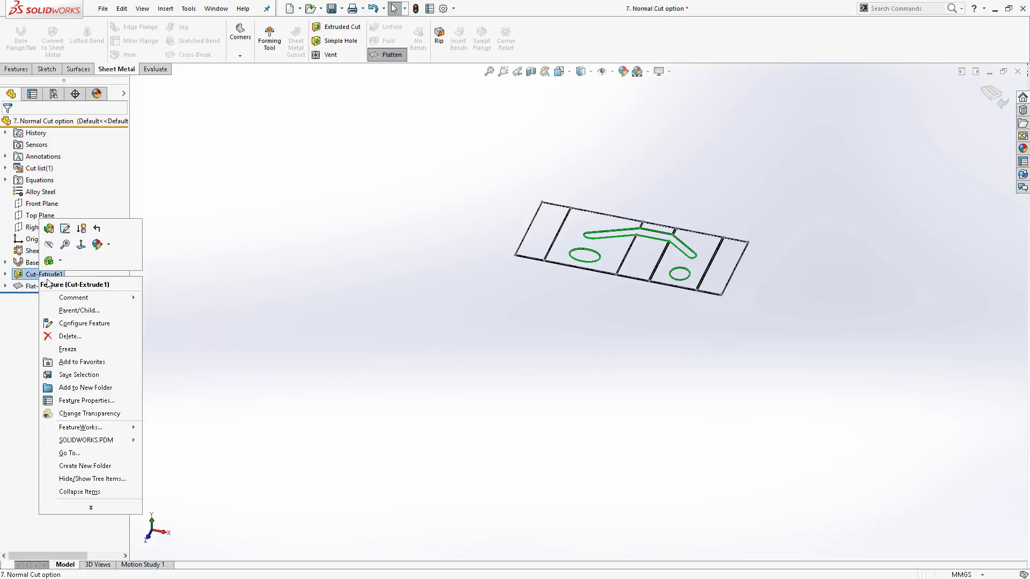
{"action": "left_click", "coordinate": [592, 72]}
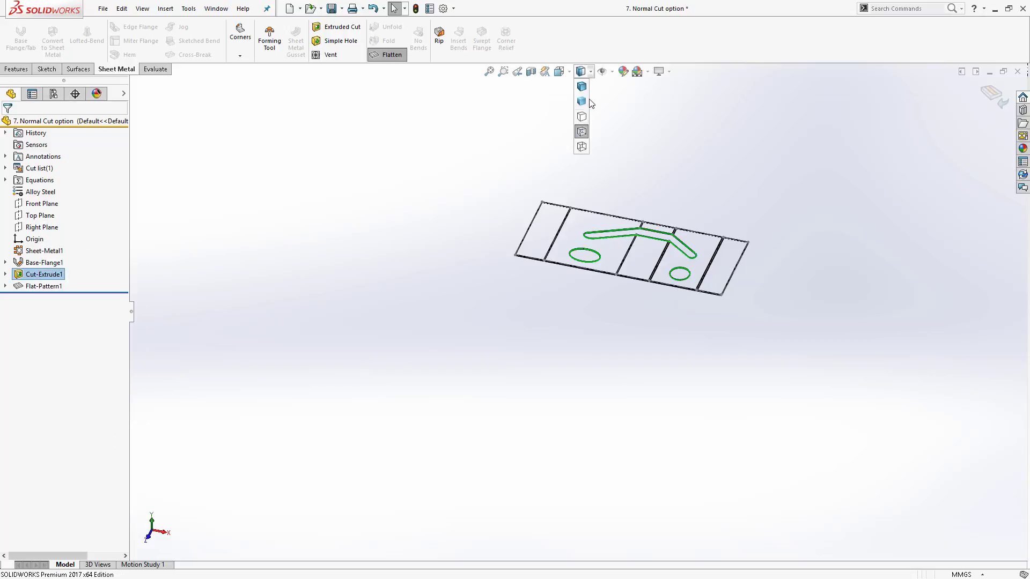
{"action": "left_click", "coordinate": [581, 86]}
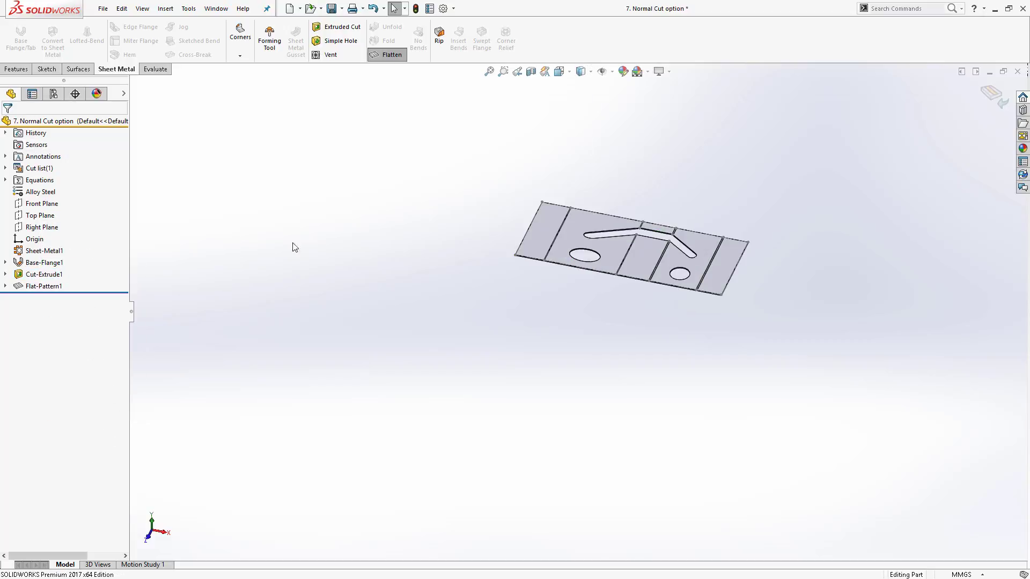
- Edit Cut-Extrude1 and turn on Optimize Geometry
{"action": "left_click", "coordinate": [41, 274]}
{"action": "right_click", "coordinate": [33, 273]}
{"action": "left_click", "coordinate": [56, 225]}
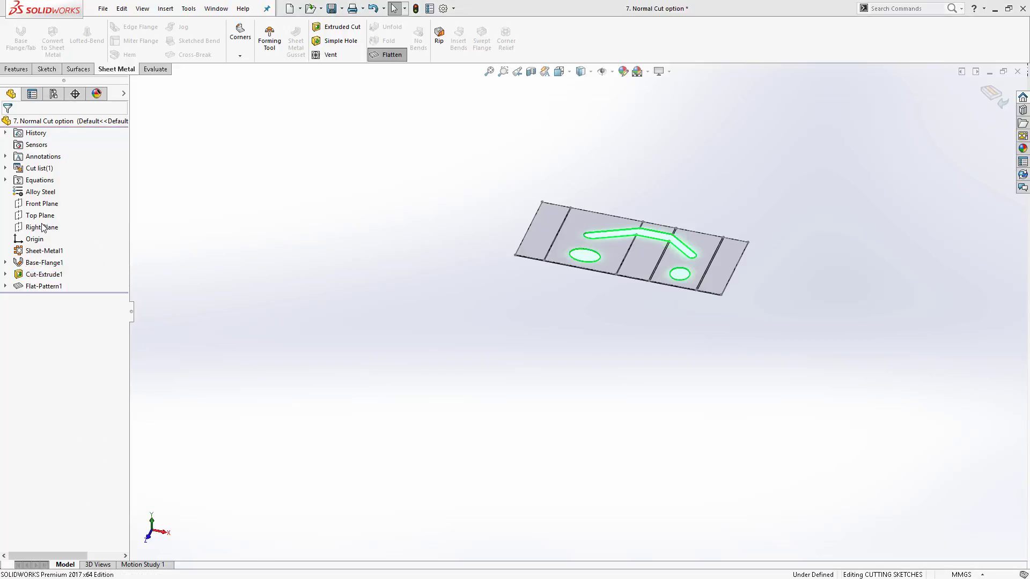
{"action": "middle_click_drag", "start_coordinate": [586, 192], "coordinate": [596, 232]}
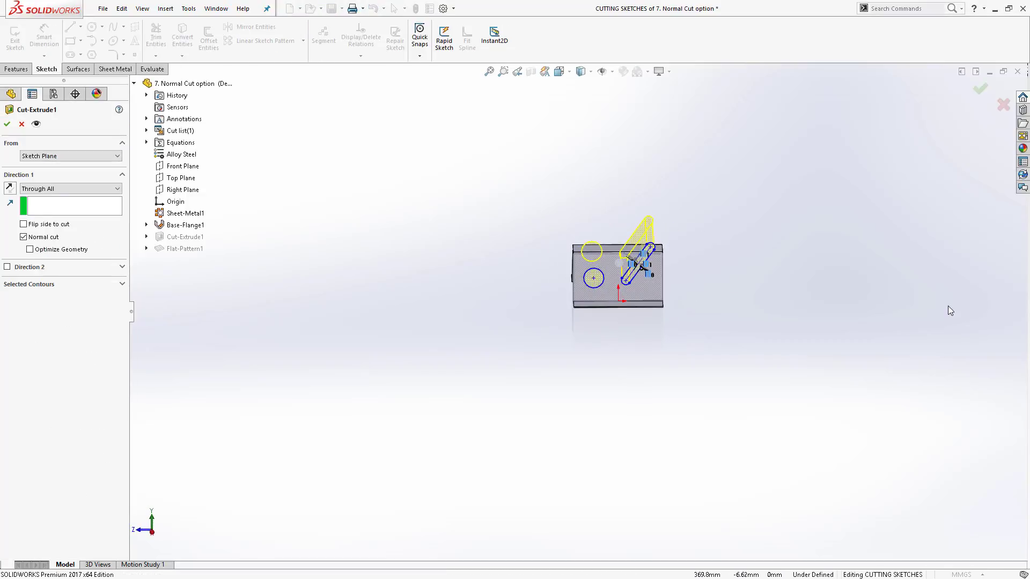
{"action": "left_click", "coordinate": [30, 249]}
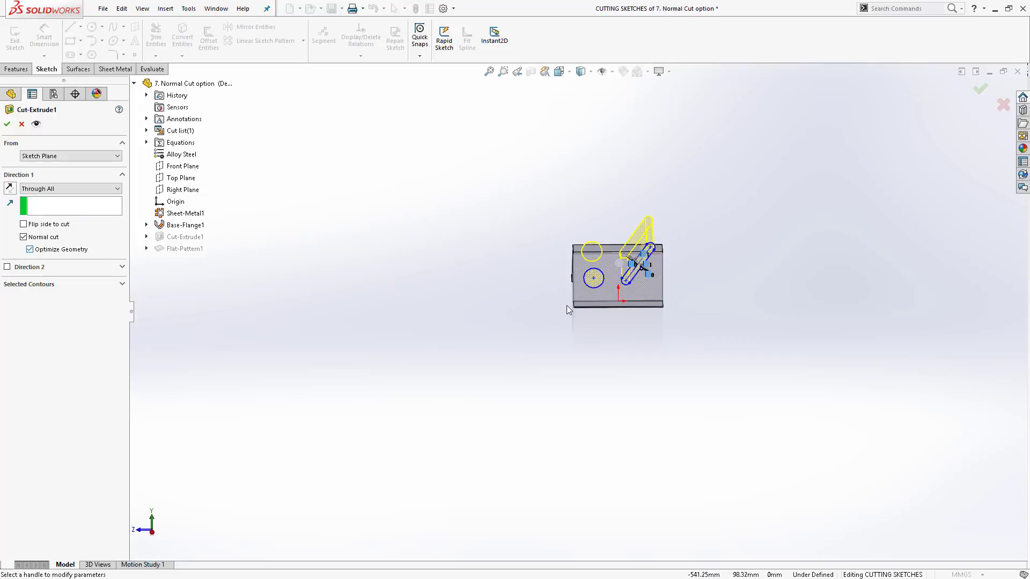
- Toggle Normal cut off and back on while orbiting the preview, then accept the edited cut
{"action": "scroll", "coordinate": [644, 324], "scroll_direction": "down", "scroll_amount": 3}
{"action": "scroll", "coordinate": [634, 320], "scroll_direction": "down", "scroll_amount": 2}
{"action": "middle_click_drag", "start_coordinate": [552, 284], "coordinate": [607, 255]}
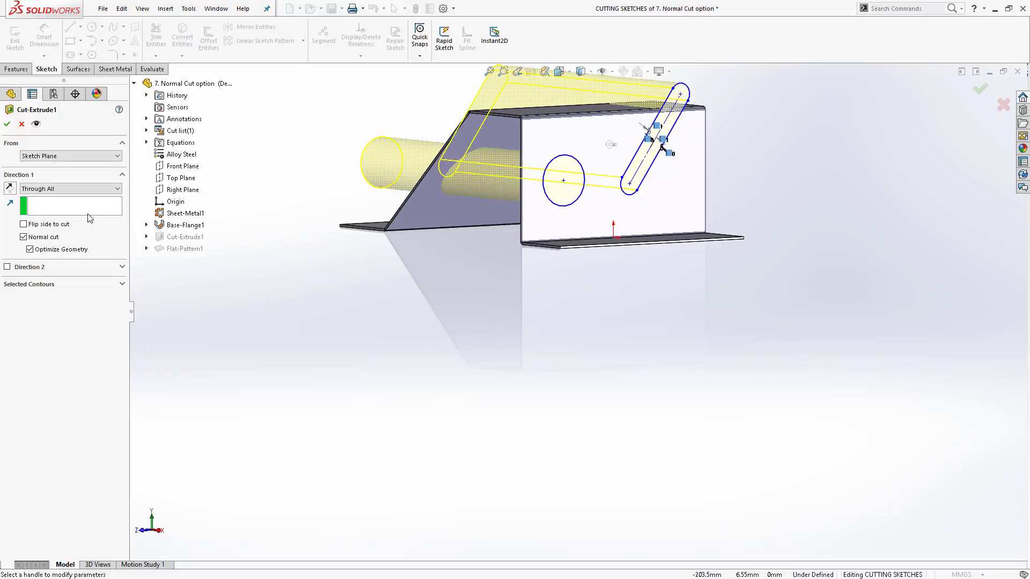
{"action": "left_click", "coordinate": [24, 237]}
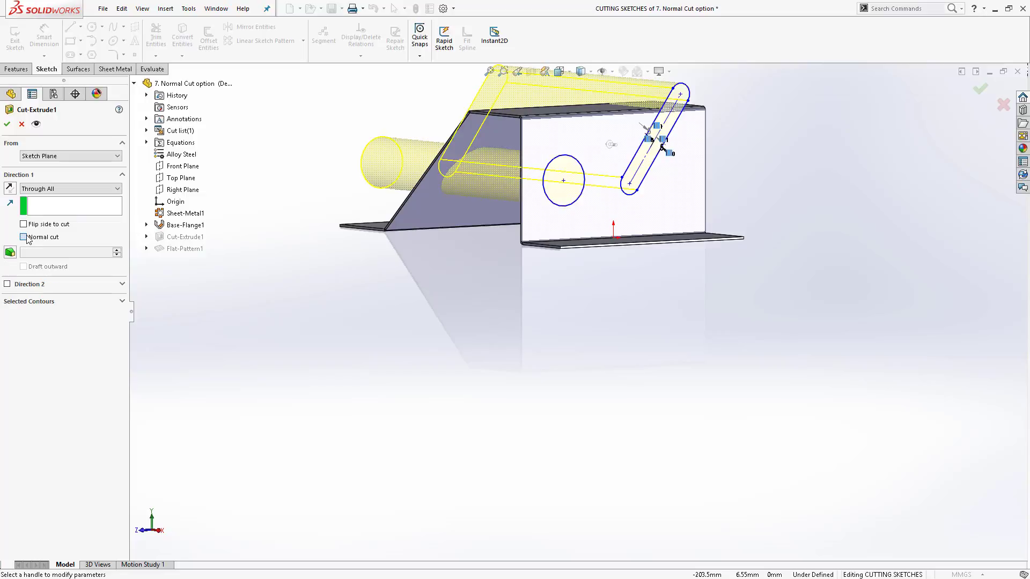
{"action": "left_click", "coordinate": [27, 238]}
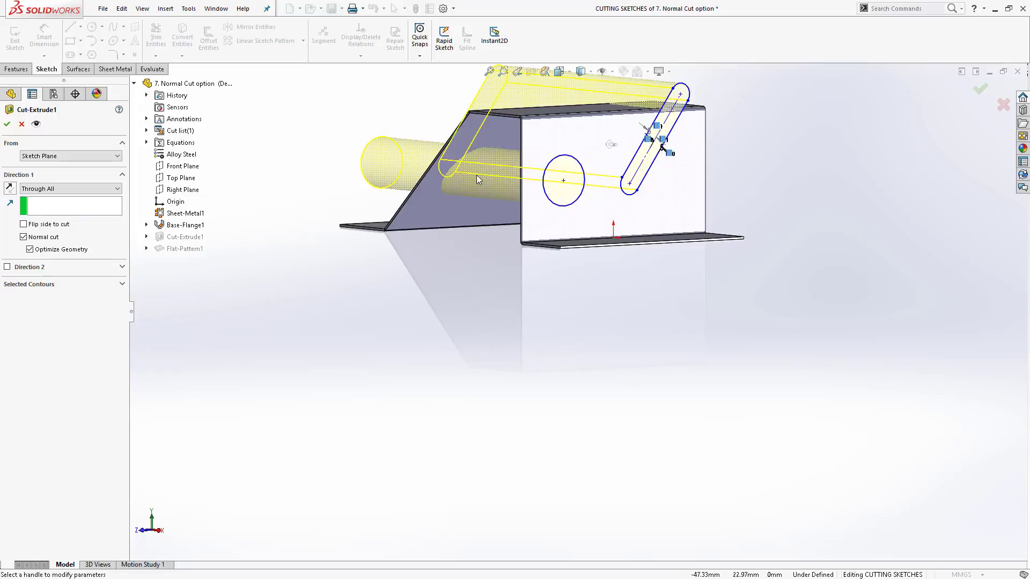
{"action": "mouse_move", "coordinate": [432, 179]}
{"action": "middle_mouse_down"}
{"action": "mouse_move", "coordinate": [501, 202]}
{"action": "mouse_move", "coordinate": [482, 195]}
{"action": "middle_mouse_up"}
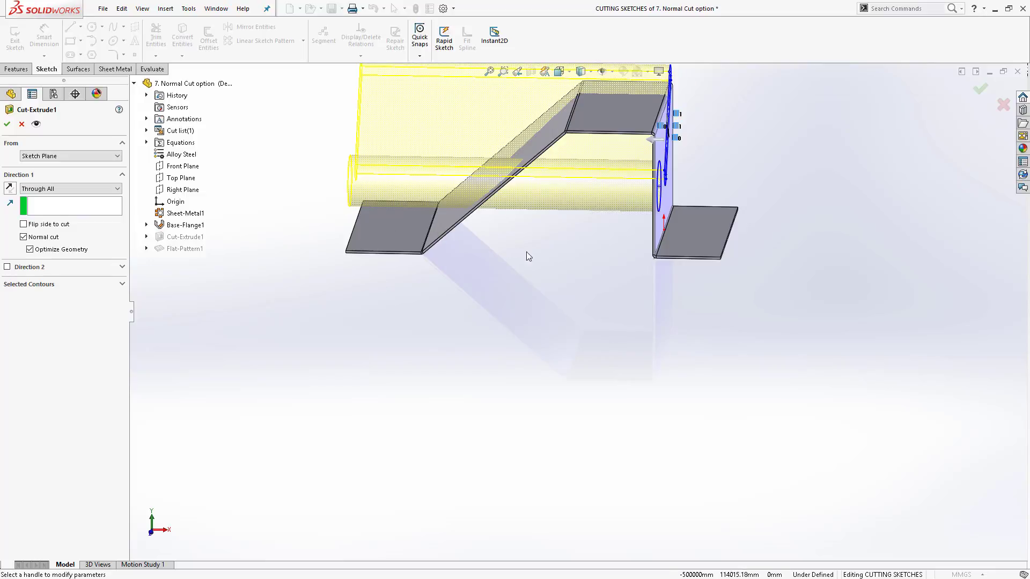
{"action": "middle_click_drag", "start_coordinate": [436, 268], "coordinate": [397, 224]}
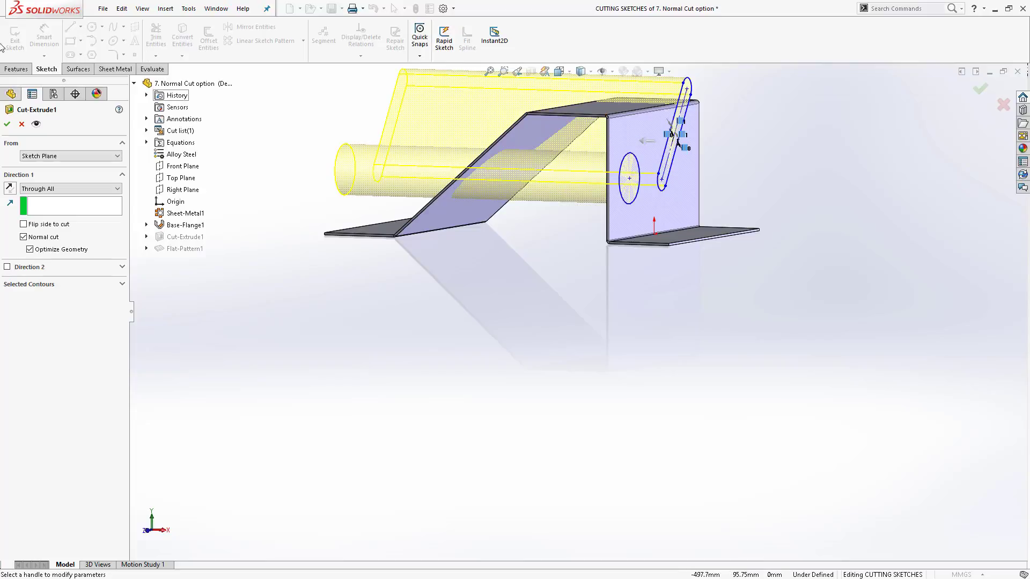
{"action": "left_click", "coordinate": [7, 125]}
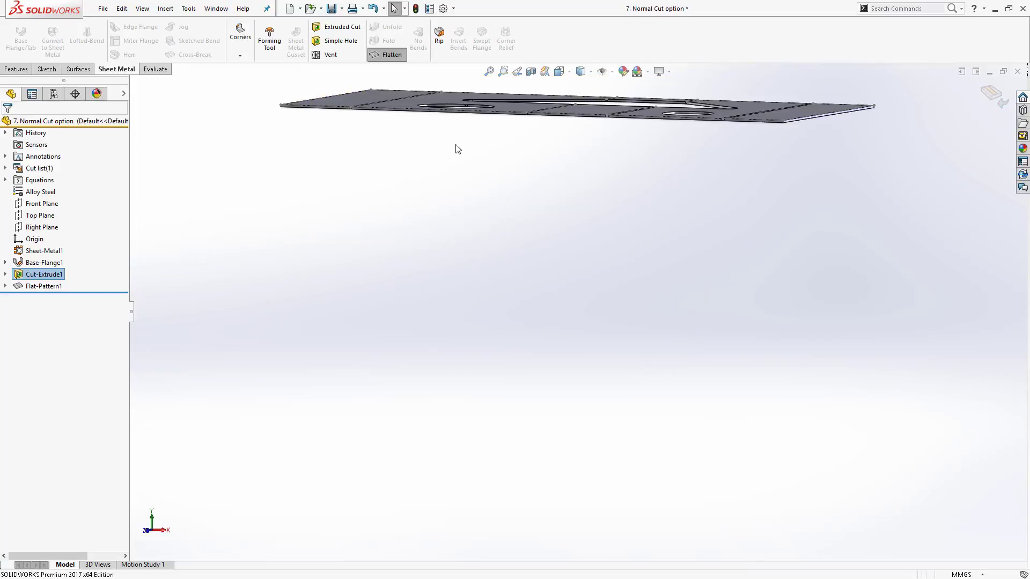
- Exit Flatten to show the bent part again
{"action": "left_click", "coordinate": [387, 54]}
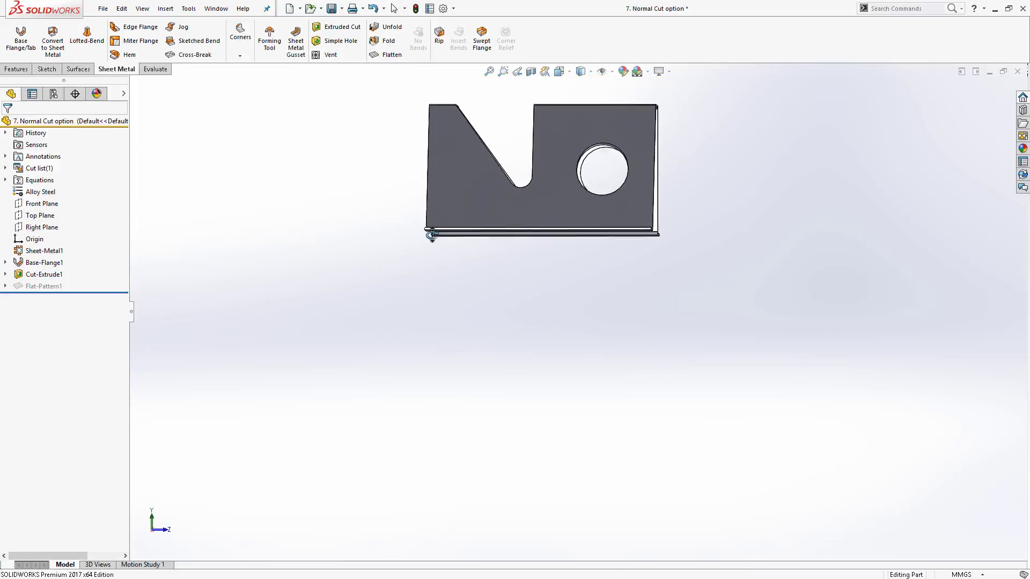
- Zoom in on the cut edges, then open Cut-Extrude1 for editing to review its Normal cut and Optimize Geometry settings
{"action": "mouse_move", "coordinate": [433, 235]}
{"action": "middle_mouse_down"}
{"action": "mouse_move", "coordinate": [424, 232]}
{"action": "mouse_move", "coordinate": [432, 236]}
{"action": "middle_mouse_up"}
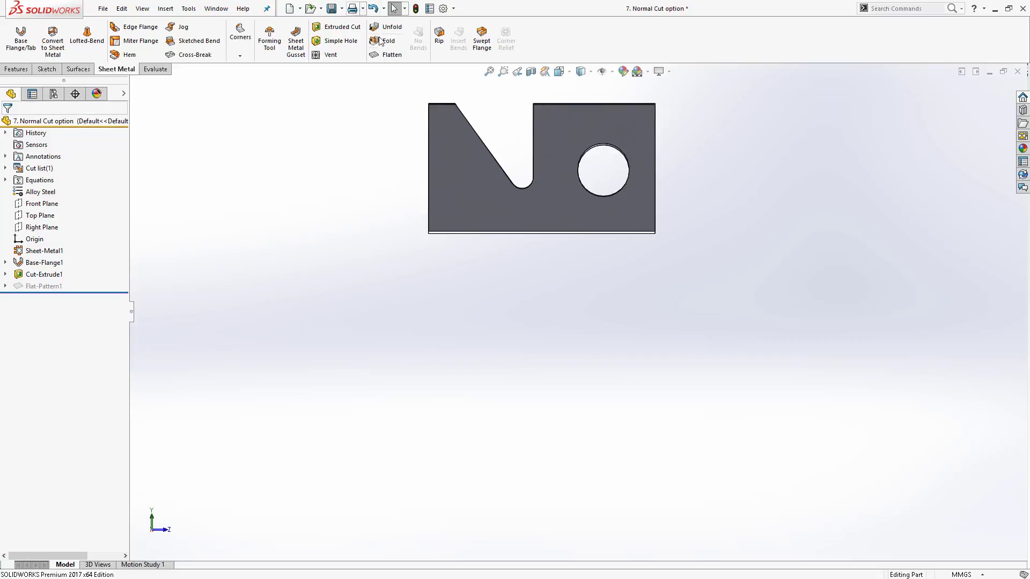
{"action": "scroll", "coordinate": [633, 182], "scroll_direction": "down", "scroll_amount": 5}
{"action": "mouse_move", "coordinate": [632, 178]}
{"action": "middle_mouse_down"}
{"action": "mouse_move", "coordinate": [632, 168]}
{"action": "mouse_move", "coordinate": [636, 177]}
{"action": "middle_mouse_up"}
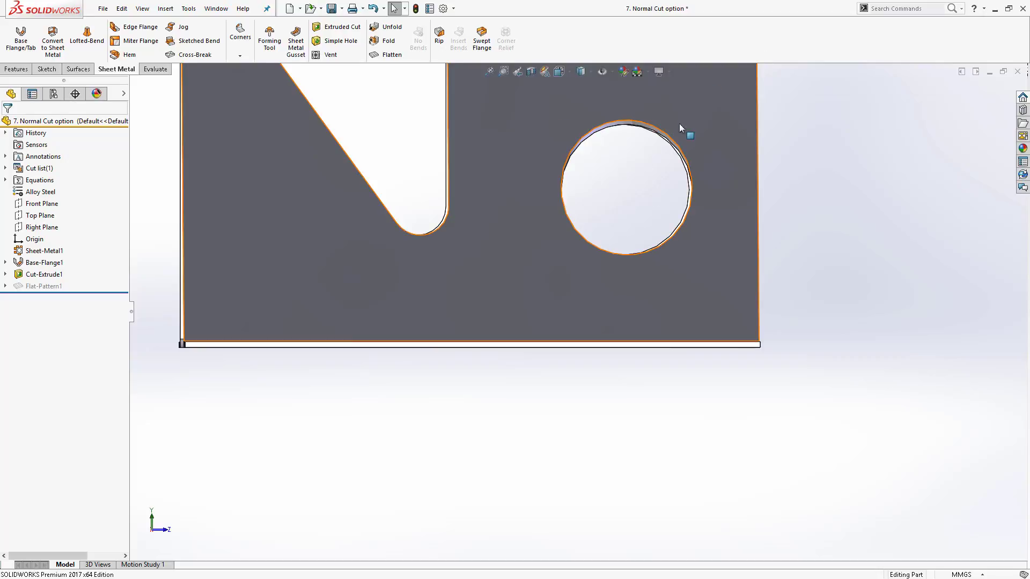
{"action": "middle_click_drag", "start_coordinate": [685, 161], "coordinate": [643, 205]}
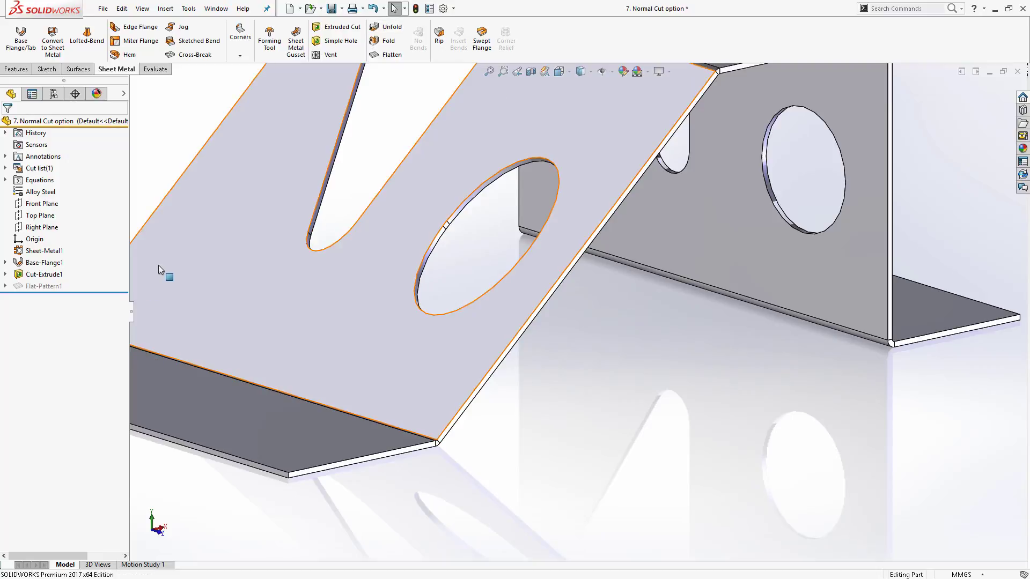
{"action": "right_click", "coordinate": [49, 277]}
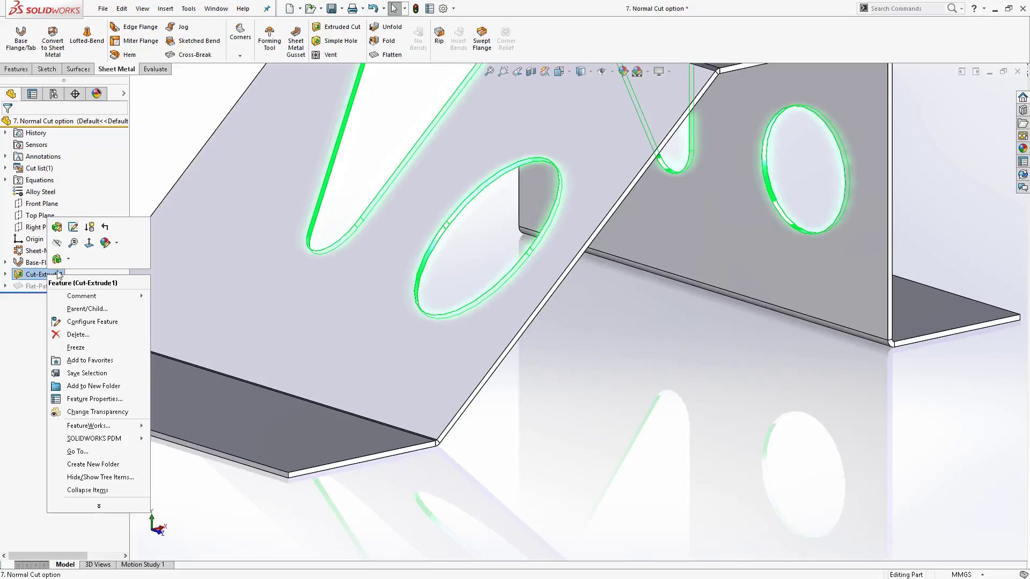
{"action": "left_click", "coordinate": [57, 227]}
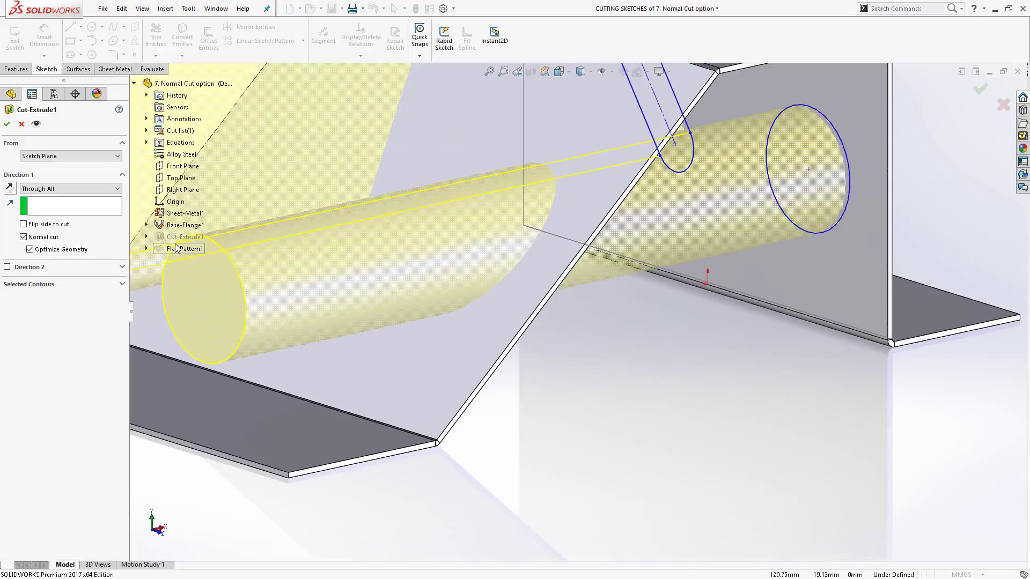
{"action": "scroll", "coordinate": [622, 281], "scroll_direction": "up", "scroll_amount": 5}
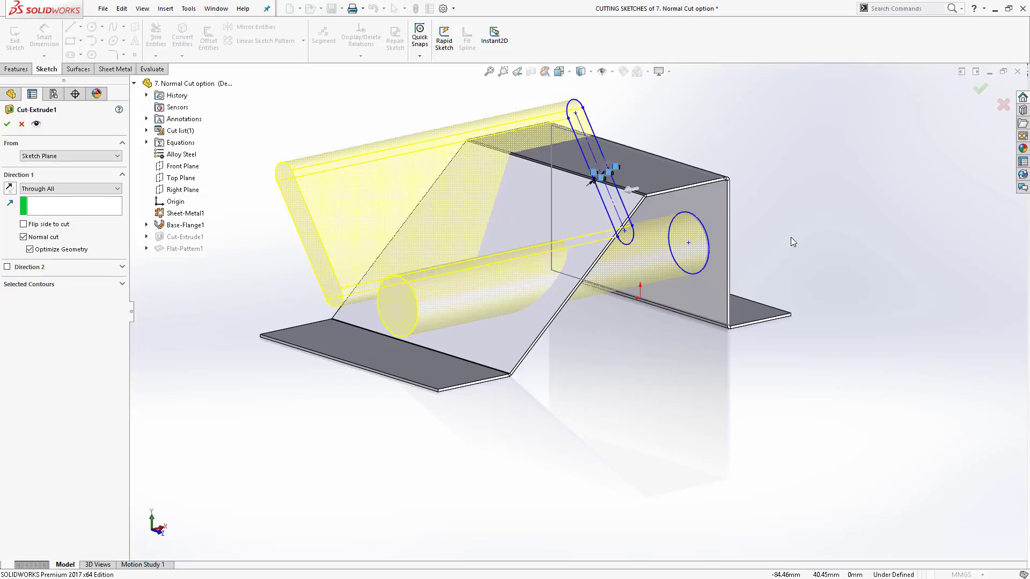
- Compare with the Normal Cut slide in PowerPoint, return to the part, and close the cut editing without changes
{"action": "key", "text": "alt+Tab"}
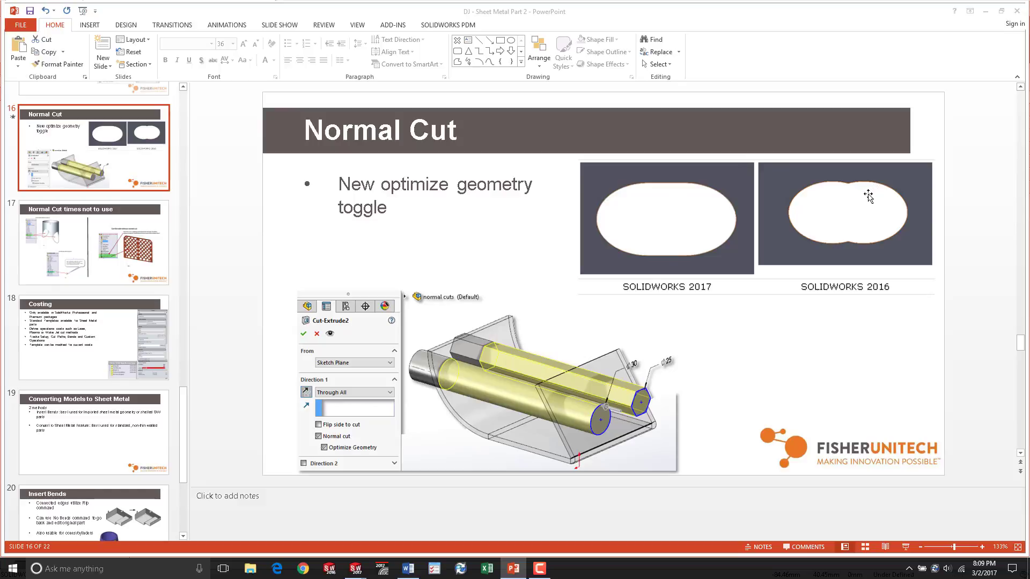
{"action": "key", "text": "alt+Tab"}
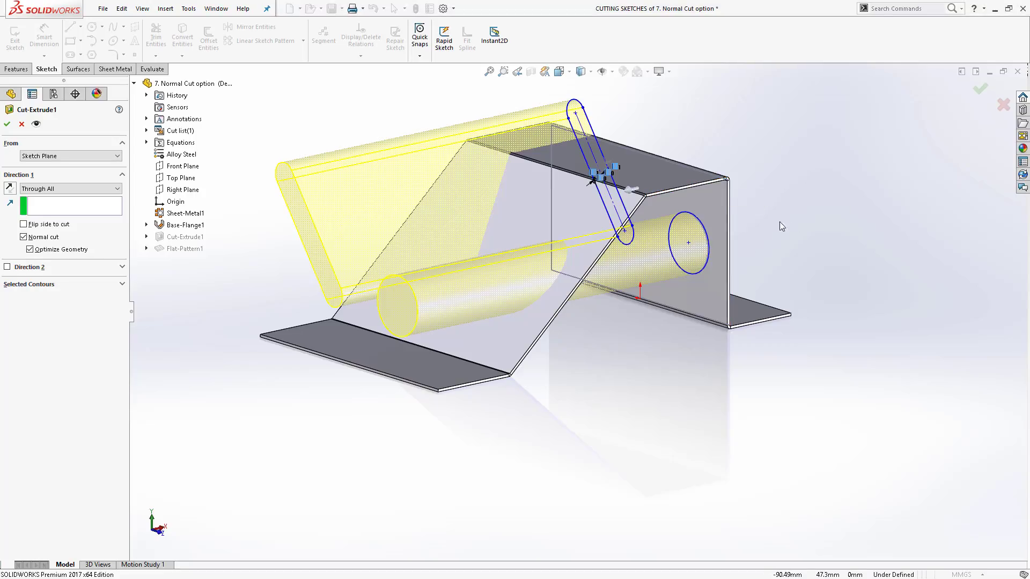
{"action": "middle_click_drag", "start_coordinate": [780, 215], "coordinate": [627, 200]}
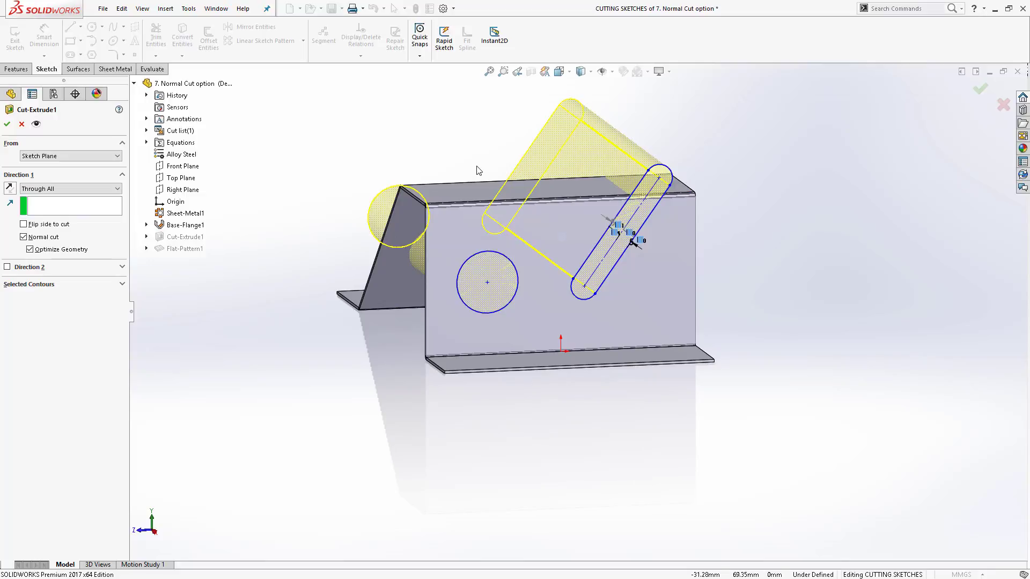
{"action": "left_click", "coordinate": [8, 125]}
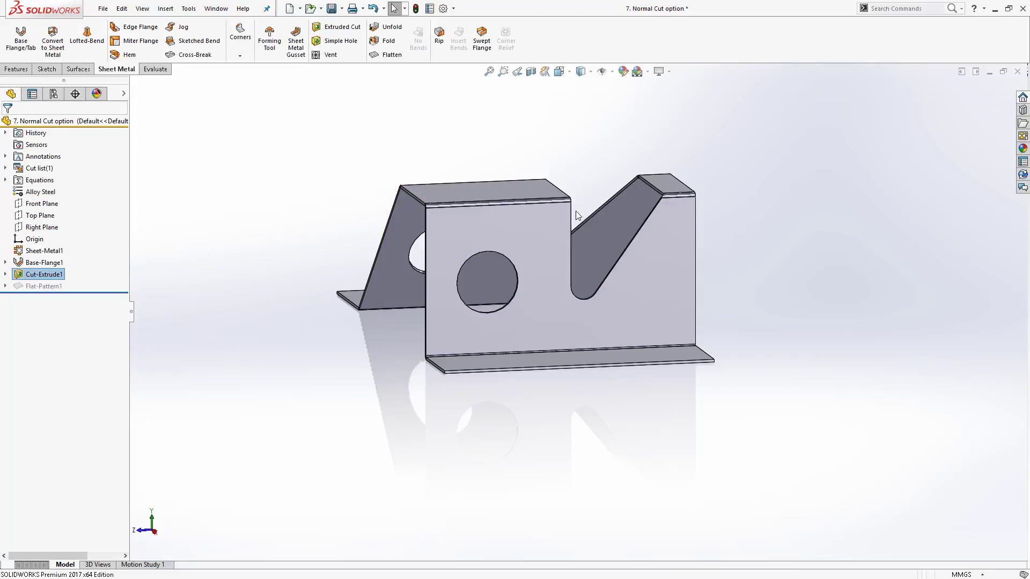
- Flatten the part to inspect the cut outlines in the flat pattern, then exit Flatten
{"action": "mouse_move", "coordinate": [630, 239]}
{"action": "middle_mouse_down"}
{"action": "mouse_move", "coordinate": [603, 252]}
{"action": "mouse_move", "coordinate": [620, 255]}
{"action": "middle_mouse_up"}
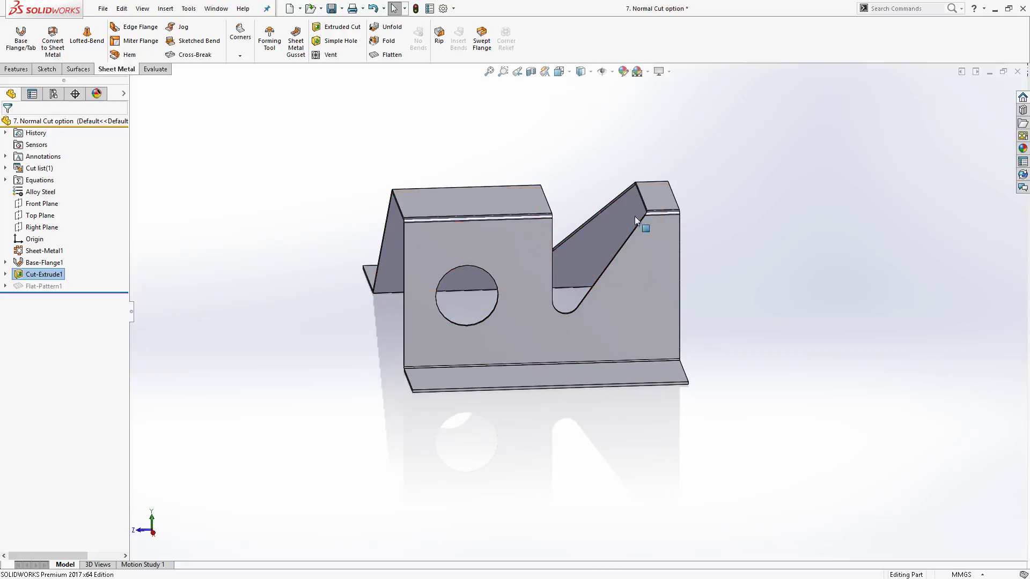
{"action": "scroll", "coordinate": [515, 281], "scroll_direction": "down", "scroll_amount": 3}
{"action": "middle_click_drag", "start_coordinate": [515, 281], "coordinate": [543, 224]}
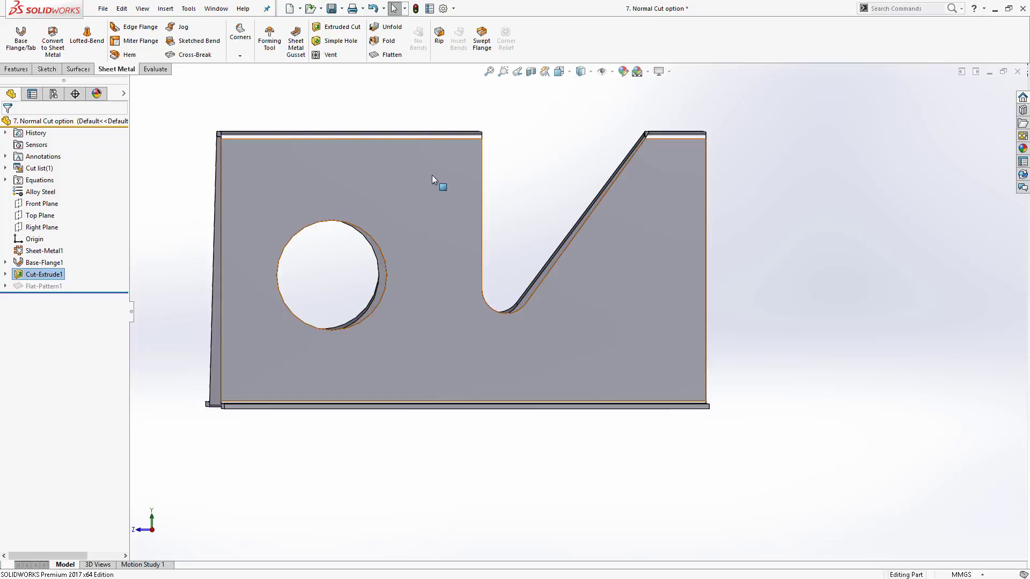
{"action": "mouse_move", "coordinate": [501, 176]}
{"action": "middle_mouse_down"}
{"action": "mouse_move", "coordinate": [482, 198]}
{"action": "mouse_move", "coordinate": [501, 182]}
{"action": "mouse_move", "coordinate": [499, 192]}
{"action": "middle_mouse_up"}
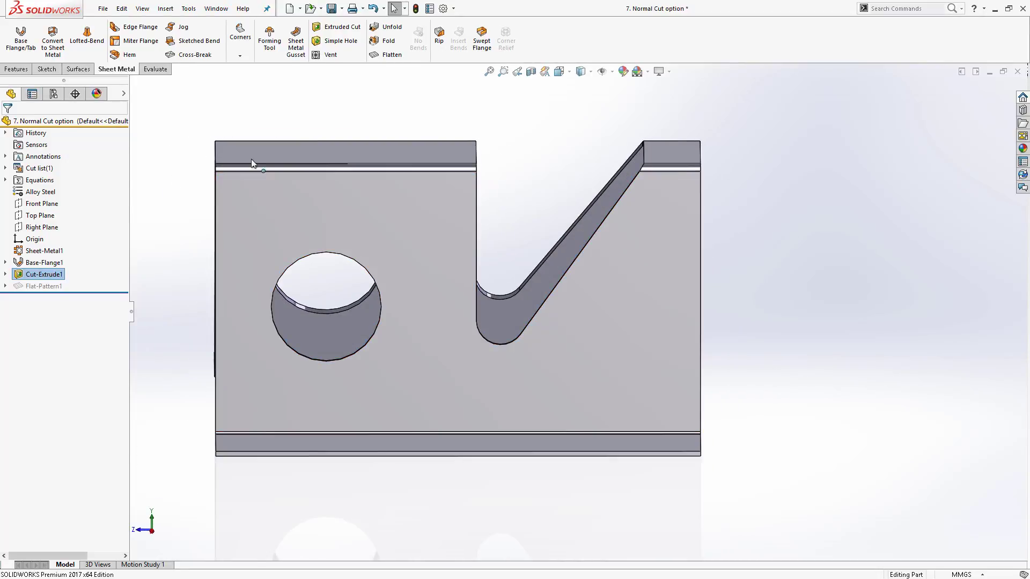
{"action": "left_click", "coordinate": [386, 55]}
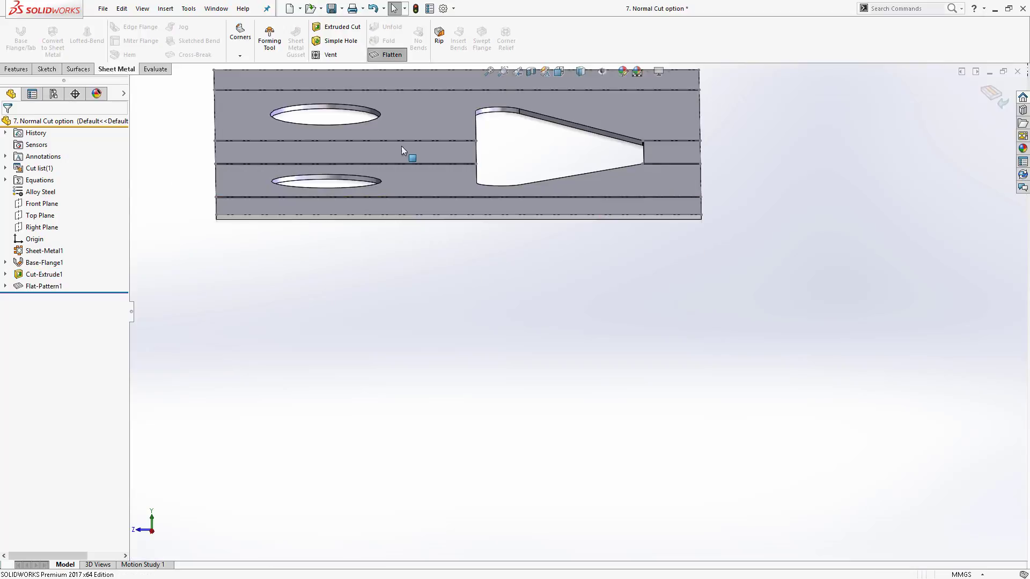
{"action": "middle_click_drag", "start_coordinate": [402, 154], "coordinate": [459, 216]}
{"action": "scroll", "coordinate": [460, 216], "scroll_direction": "up", "scroll_amount": 5}
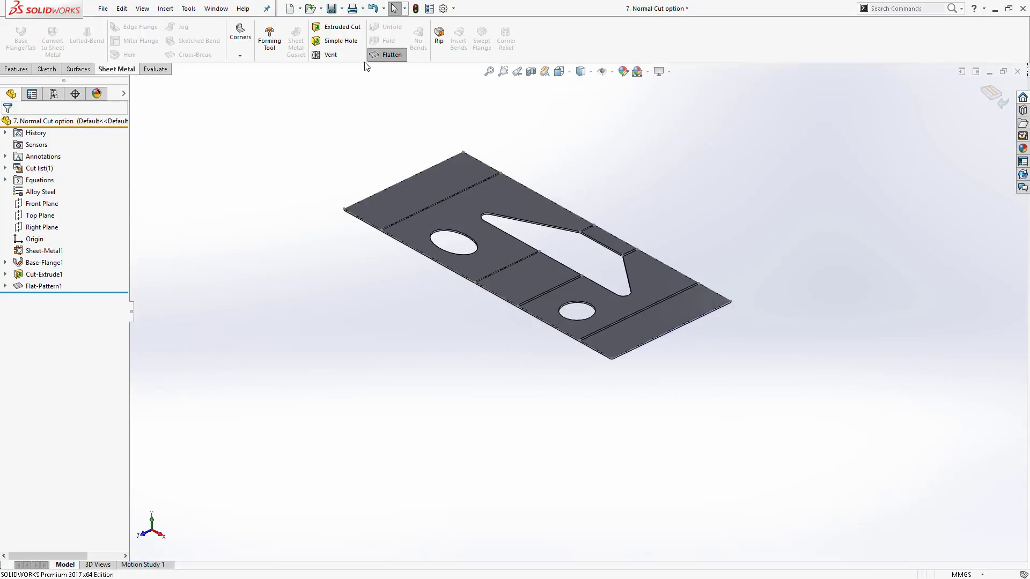
{"action": "left_click", "coordinate": [389, 56]}
- Glance at the PowerPoint slide again and return to the part, zooming to fit the model
{"action": "key", "text": "alt+Tab"}
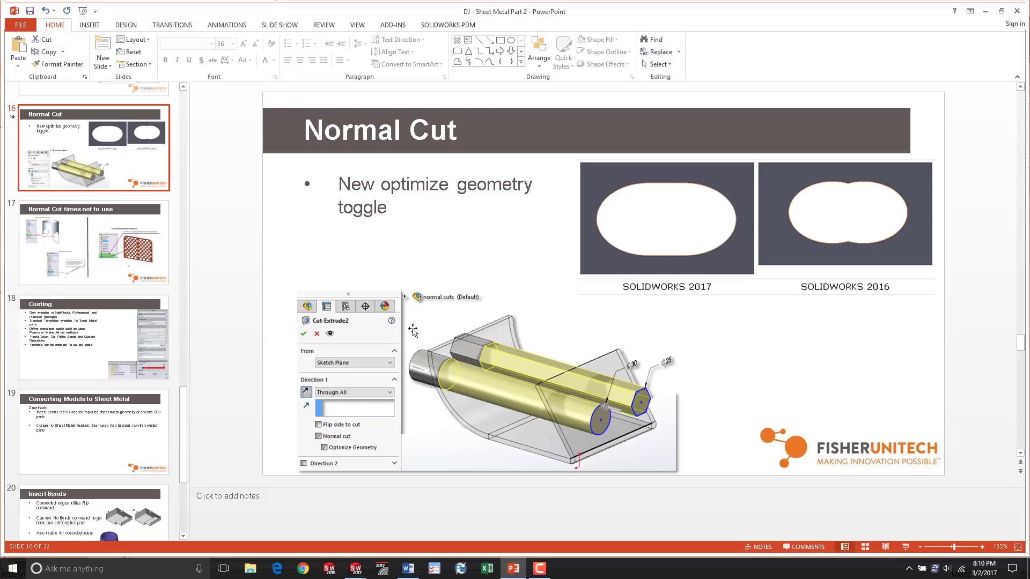
{"action": "key", "text": "alt+Tab"}
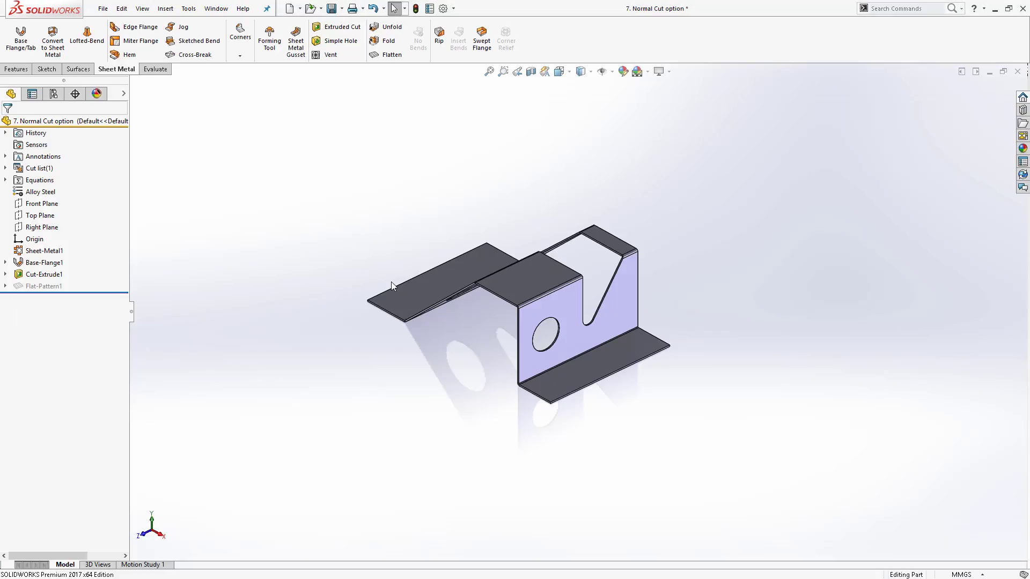
{"action": "scroll", "coordinate": [561, 355], "scroll_direction": "down", "scroll_amount": 4}
{"action": "scroll", "coordinate": [572, 290], "scroll_direction": "up", "scroll_amount": 3}
{"action": "scroll", "coordinate": [546, 279], "scroll_direction": "down", "scroll_amount": 3}
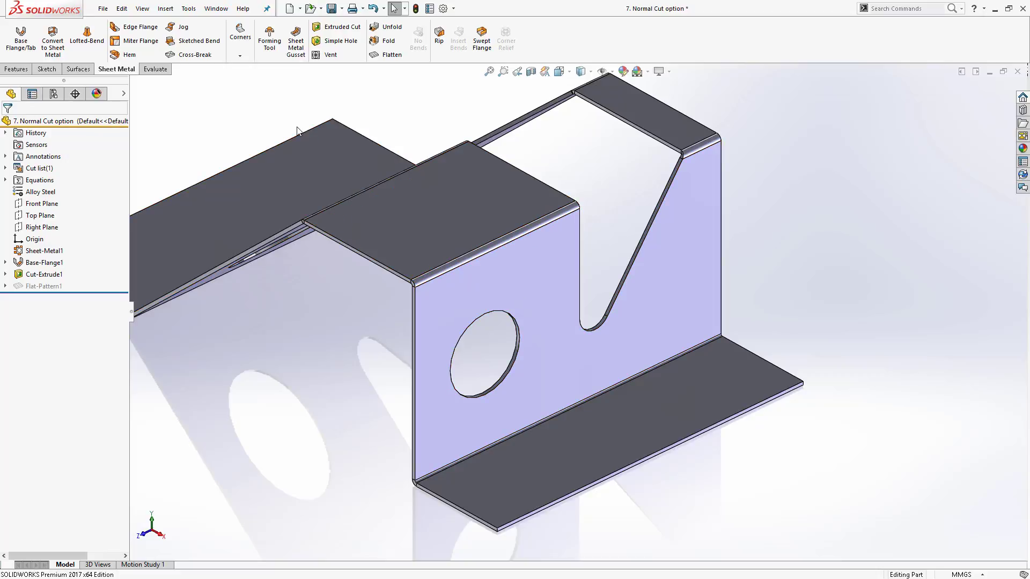
{"action": "key", "text": "f"}
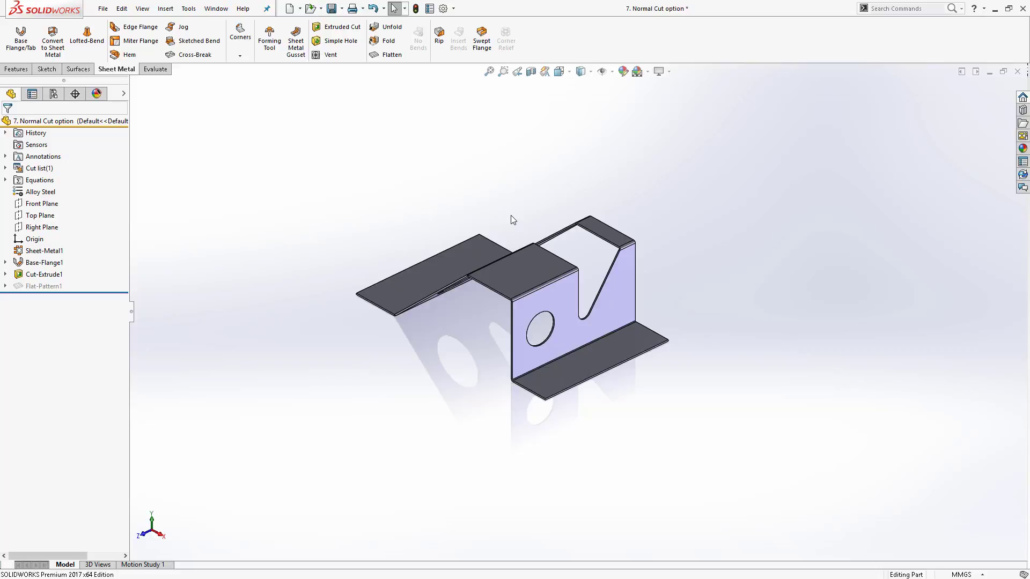
{"action": "key", "text": "s"}
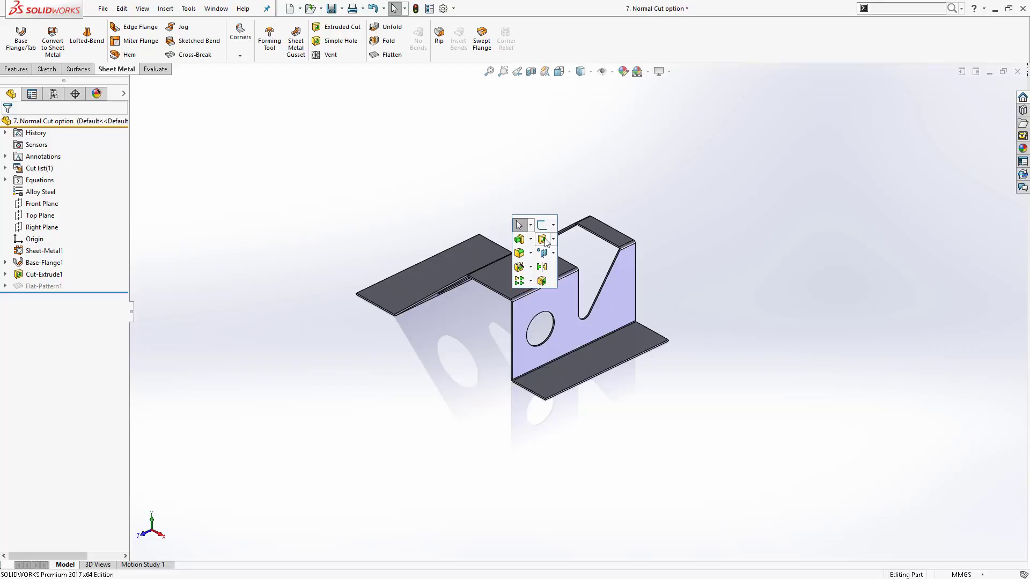
{"action": "left_click", "coordinate": [552, 253]}
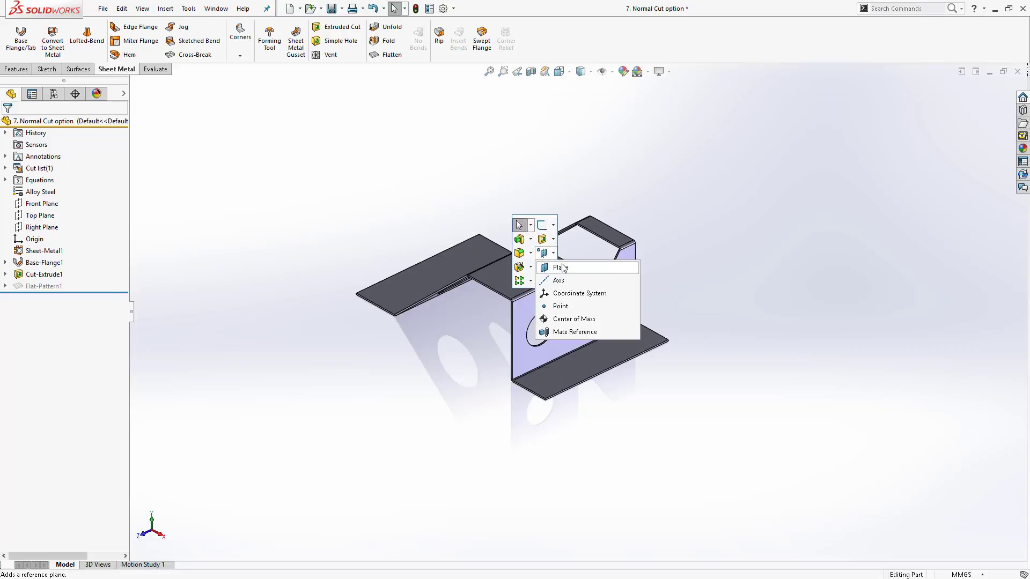
{"action": "left_click", "coordinate": [561, 266]}
{"action": "scroll", "coordinate": [557, 306], "scroll_direction": "down", "scroll_amount": 3}
{"action": "left_click", "coordinate": [529, 259]}
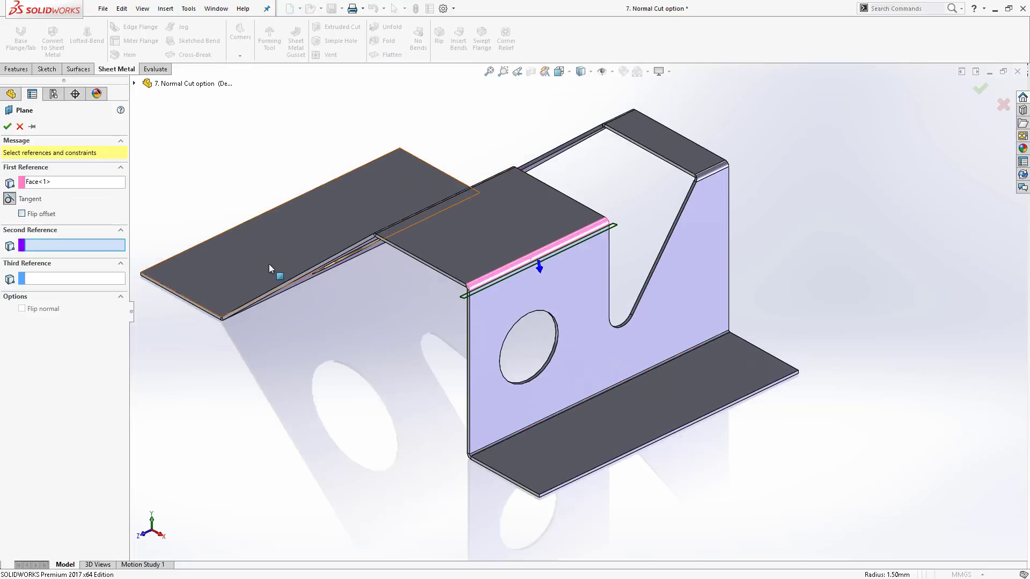
{"action": "left_click", "coordinate": [348, 253]}
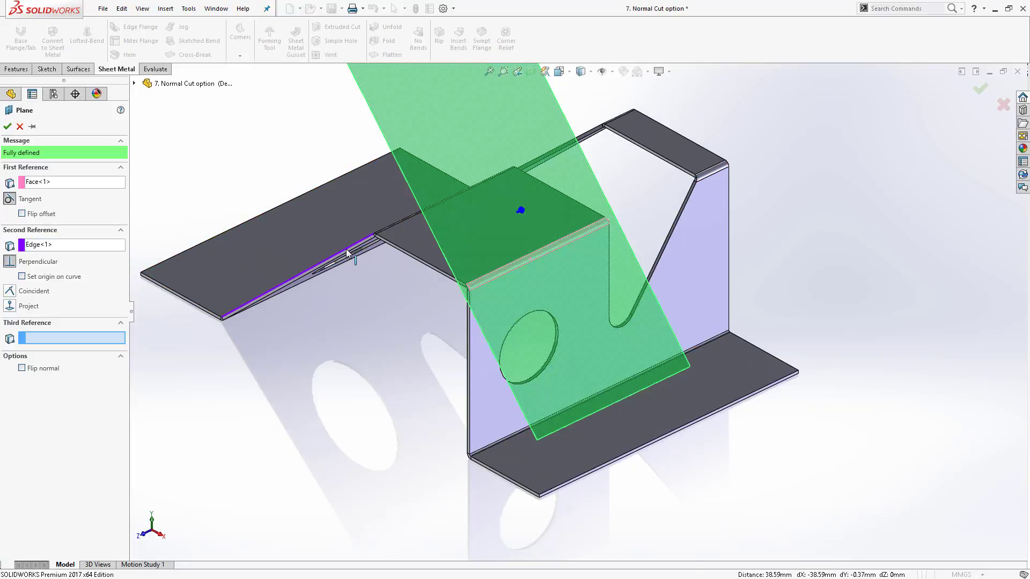
{"action": "left_click", "coordinate": [20, 126]}
- Create a reference plane perpendicular to the lower bend edge and tangent to the upper bend face
{"action": "key", "text": "s"}
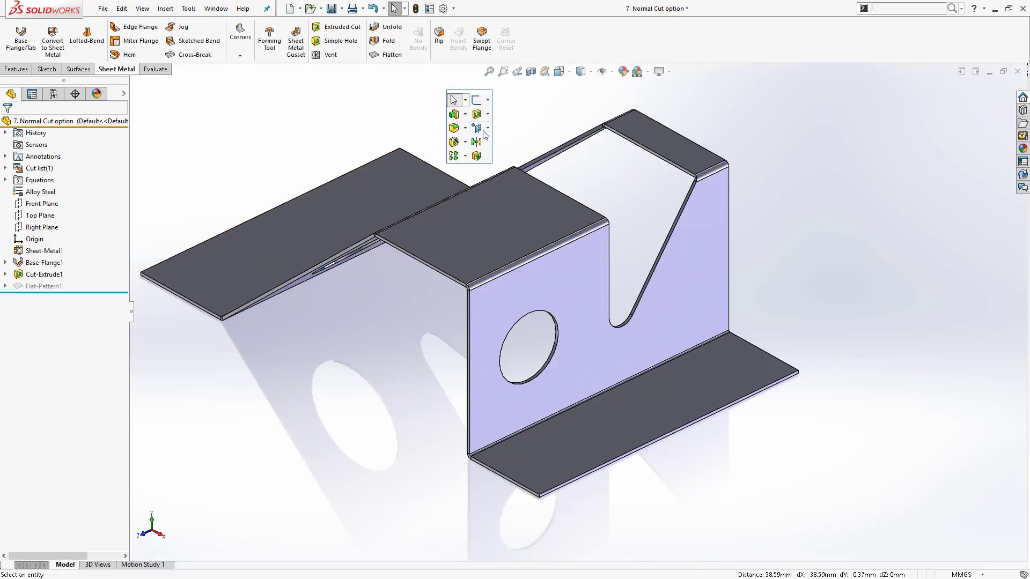
{"action": "left_click", "coordinate": [481, 131]}
{"action": "left_click", "coordinate": [492, 147]}
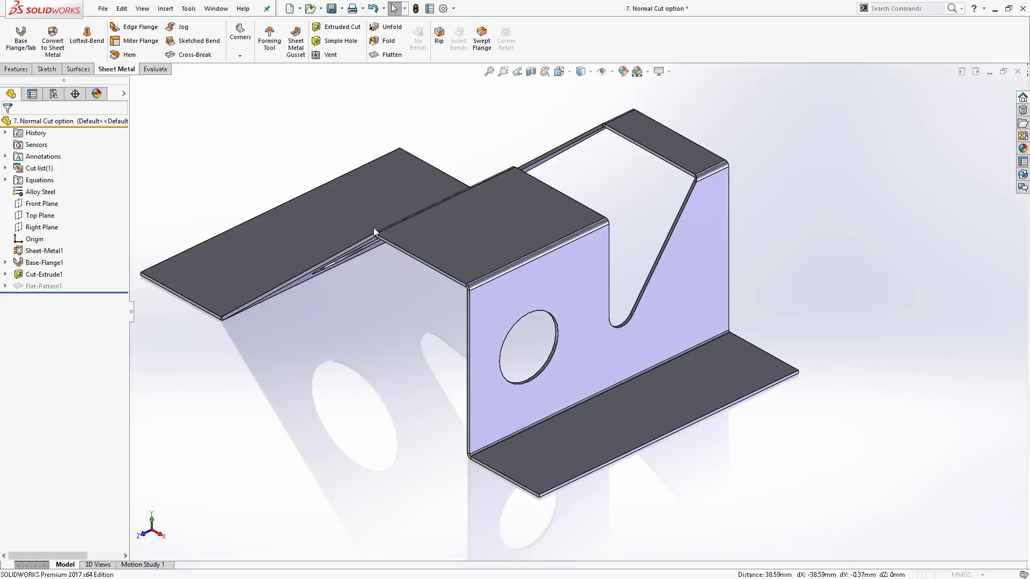
{"action": "left_click", "coordinate": [349, 250]}
{"action": "left_click", "coordinate": [497, 276]}
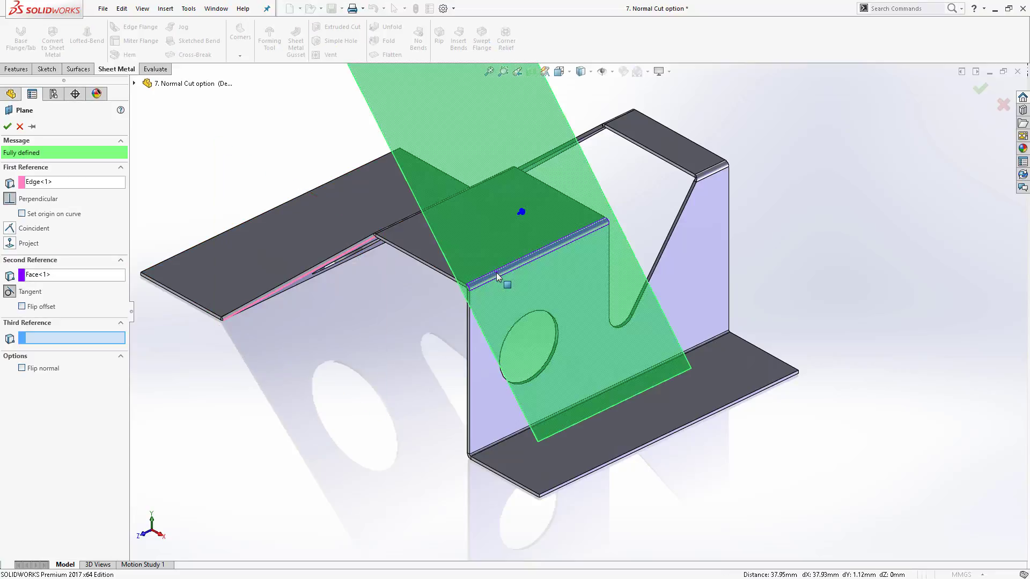
{"action": "left_click", "coordinate": [7, 127]}
- Sketch a circle about 5.85 mm in diameter on Plane1, centred on the upper bend, and exit the sketch
{"action": "left_click", "coordinate": [646, 277]}
{"action": "left_click", "coordinate": [676, 293]}
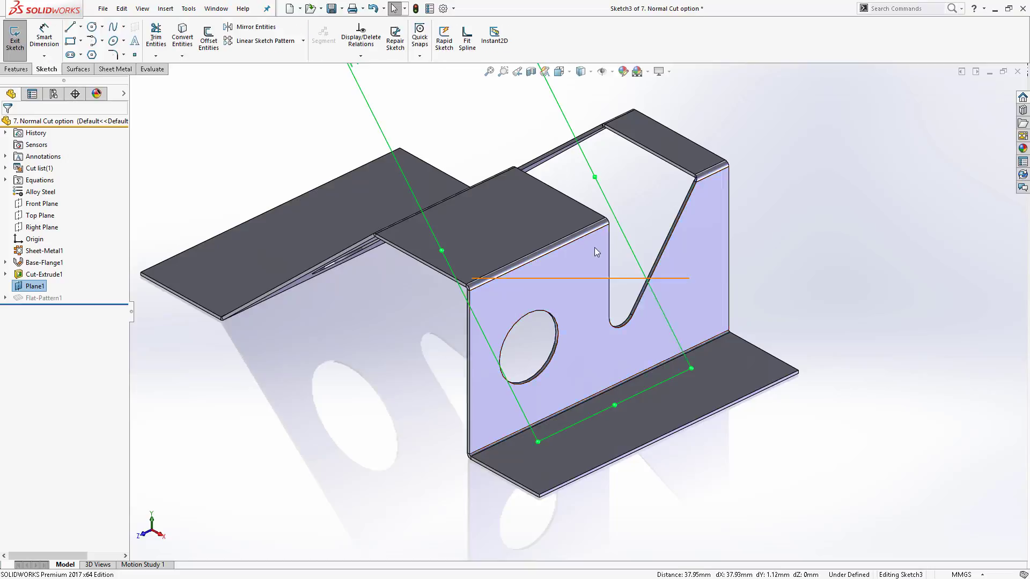
{"action": "scroll", "coordinate": [558, 375], "scroll_direction": "down", "scroll_amount": 3}
{"action": "key", "text": "s"}
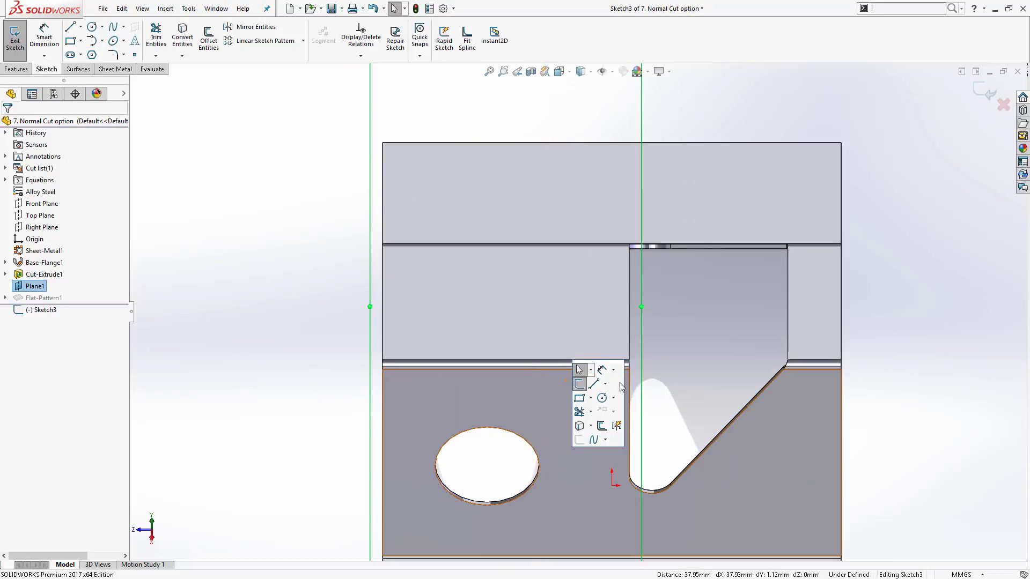
{"action": "left_click", "coordinate": [601, 397]}
{"action": "left_click", "coordinate": [510, 366]}
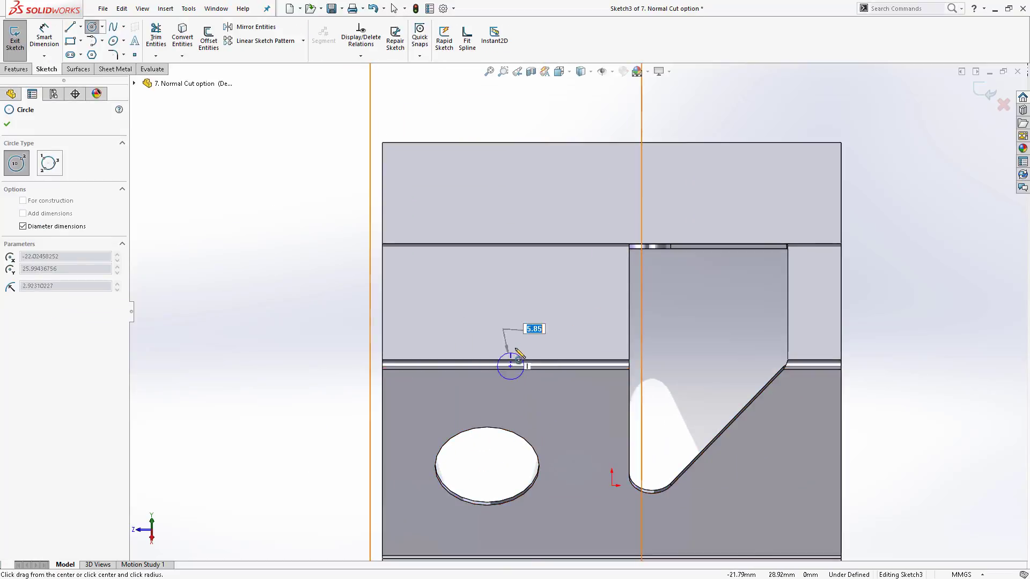
{"action": "left_click", "coordinate": [519, 349]}
{"action": "left_click", "coordinate": [7, 124]}
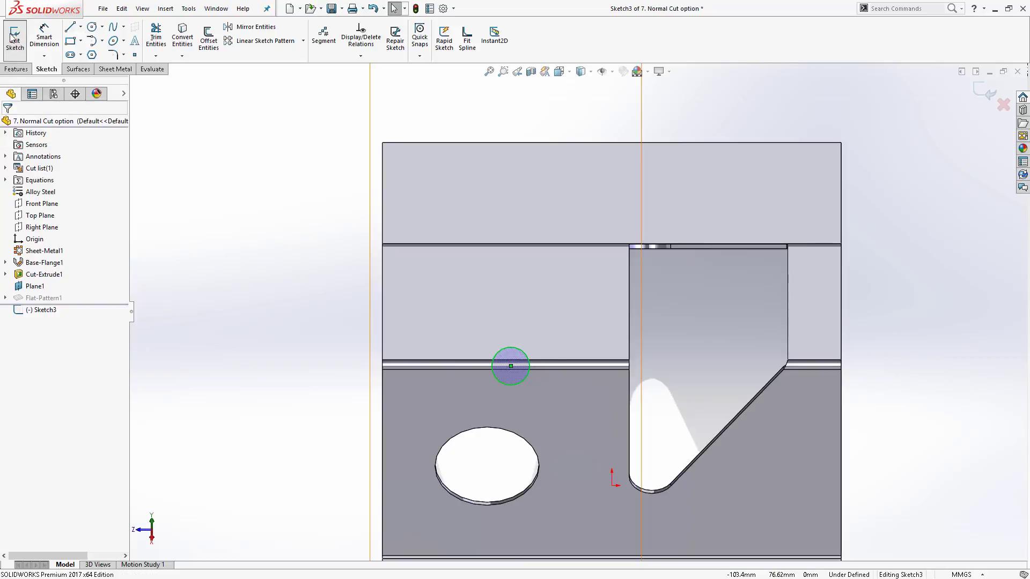
{"action": "left_click", "coordinate": [12, 37]}
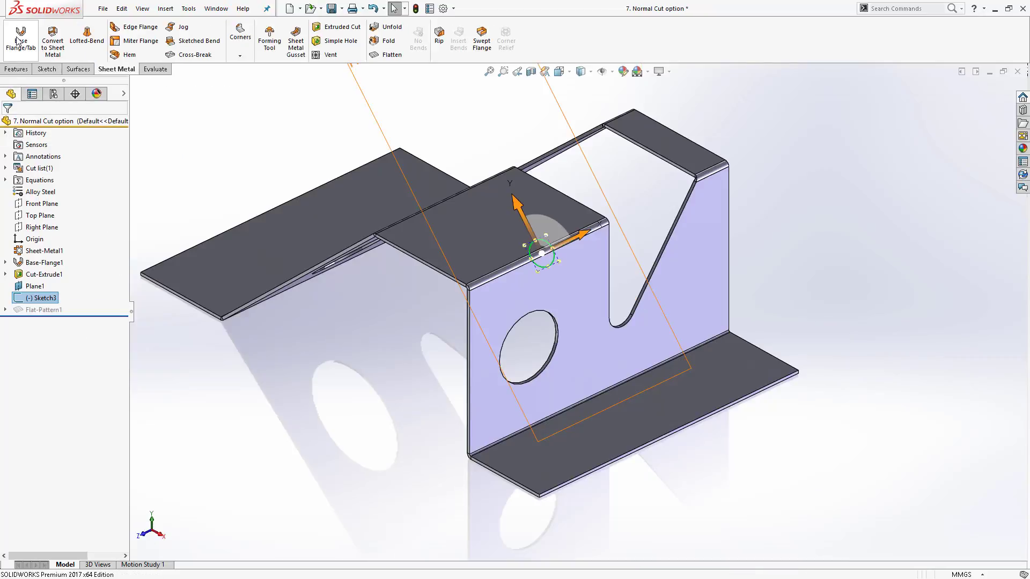
{"action": "left_click", "coordinate": [331, 29]}
{"action": "left_click", "coordinate": [88, 154]}
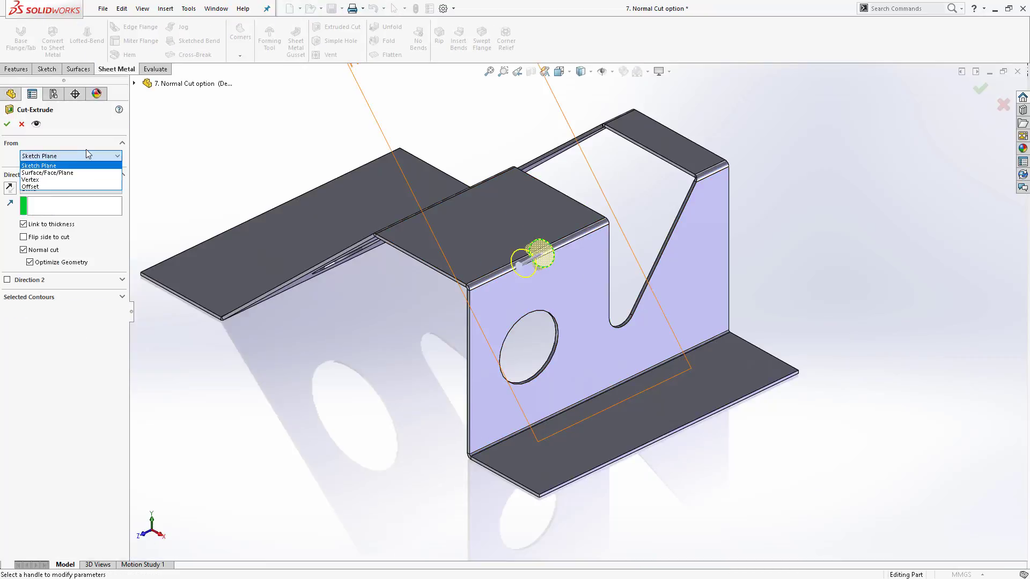
{"action": "key", "text": "Escape"}
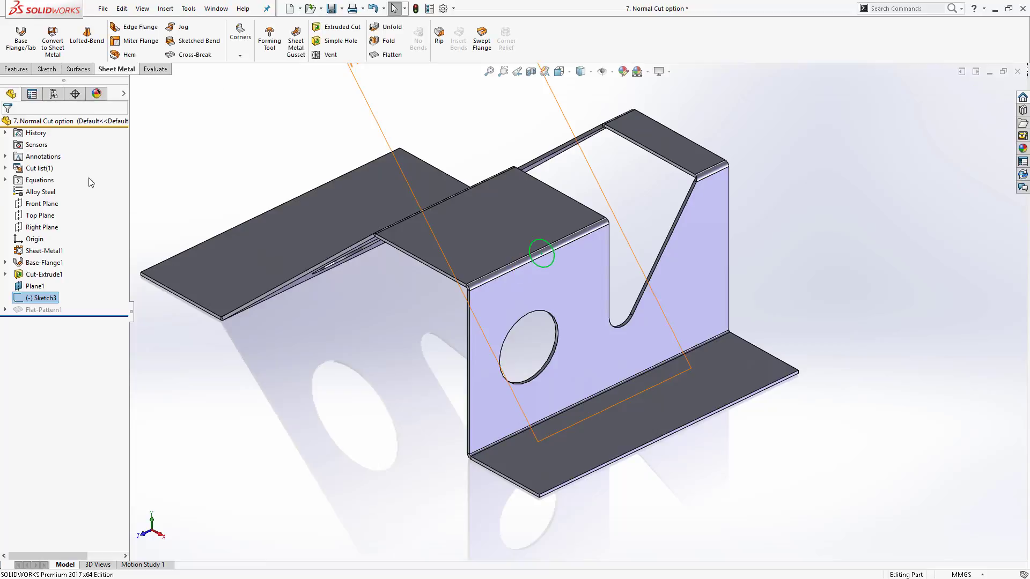
- Cut the sketched circle through the sheet with an extruded cut
{"action": "left_click", "coordinate": [315, 38]}
{"action": "left_click", "coordinate": [62, 189]}
{"action": "left_click", "coordinate": [66, 207]}
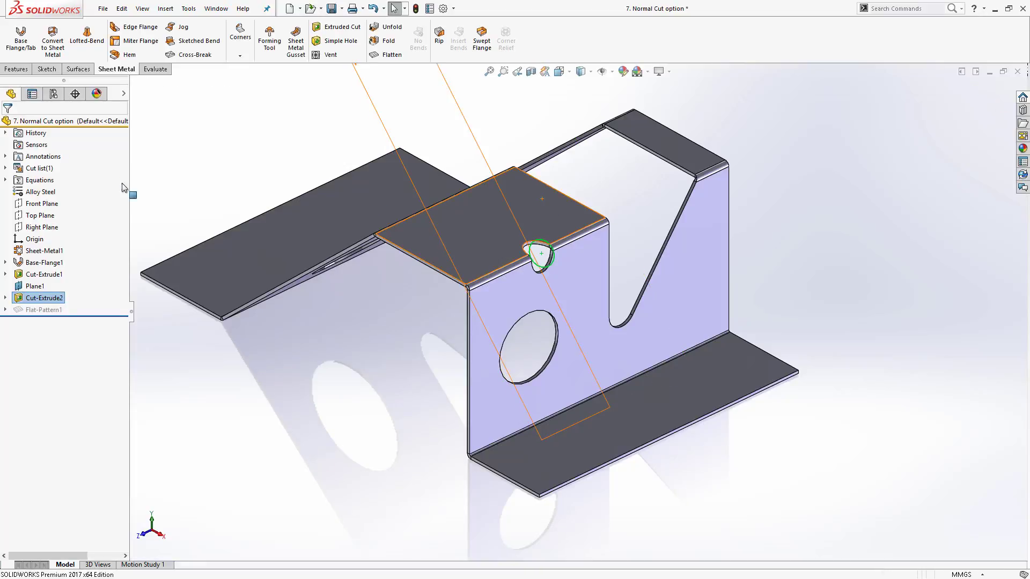
- Open the Cut-Extrude2 feature definition to review its Normal cut and Optimize Geometry options, then close it
{"action": "right_click", "coordinate": [41, 303]}
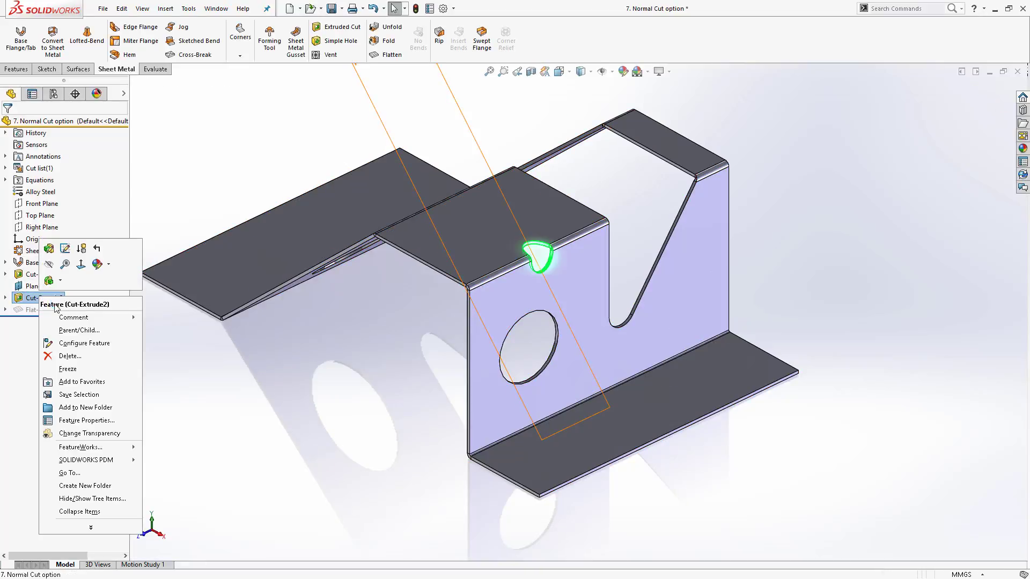
{"action": "left_click", "coordinate": [41, 251]}
{"action": "left_click", "coordinate": [41, 250]}
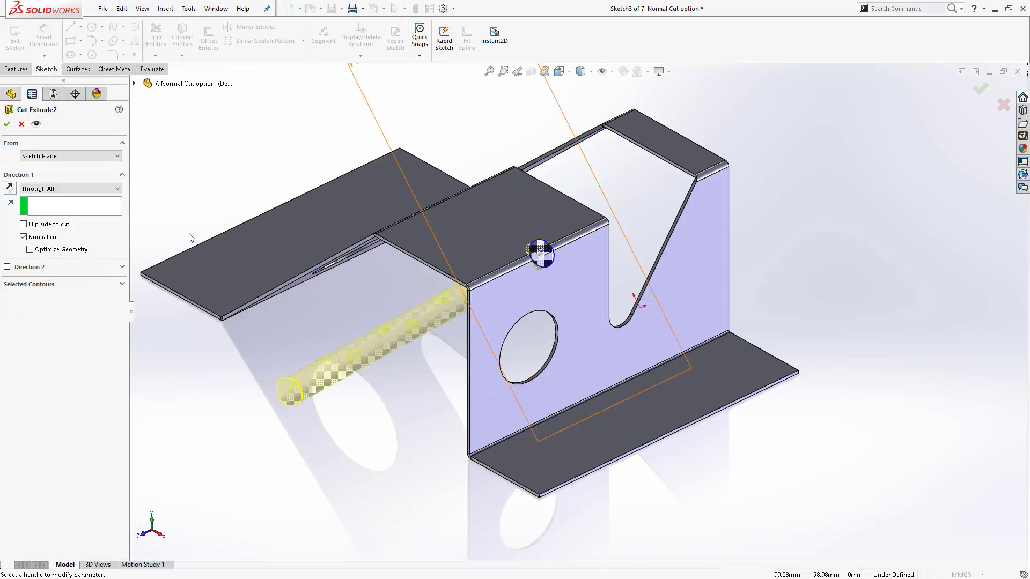
{"action": "left_click", "coordinate": [7, 125]}
- Examine the hole cut across the upper bend closely from several viewing angles
{"action": "scroll", "coordinate": [536, 258], "scroll_direction": "down", "scroll_amount": 10}
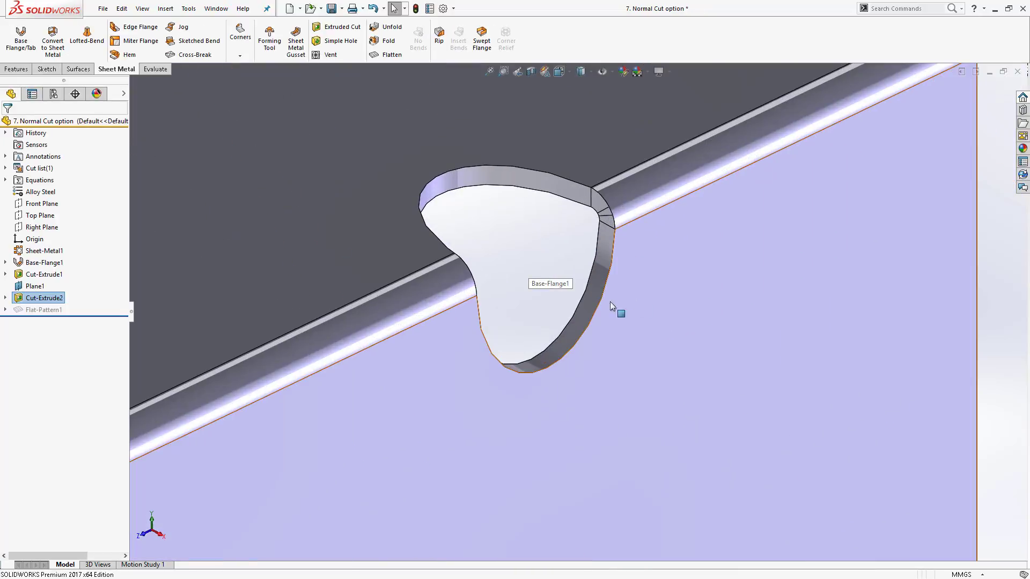
{"action": "middle_click_drag", "start_coordinate": [600, 203], "coordinate": [493, 140]}
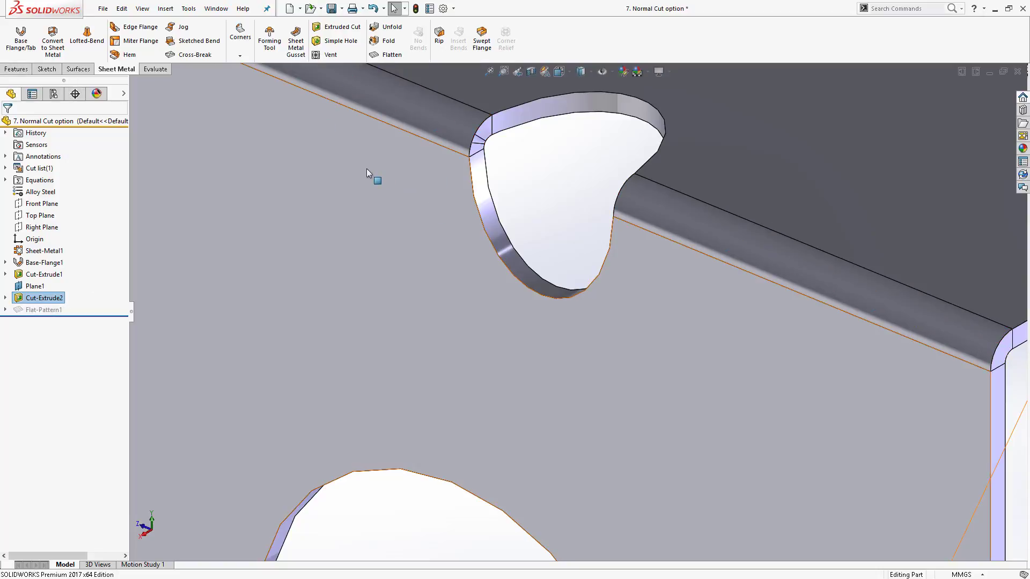
{"action": "right_click", "coordinate": [43, 298]}
{"action": "left_click", "coordinate": [63, 246]}
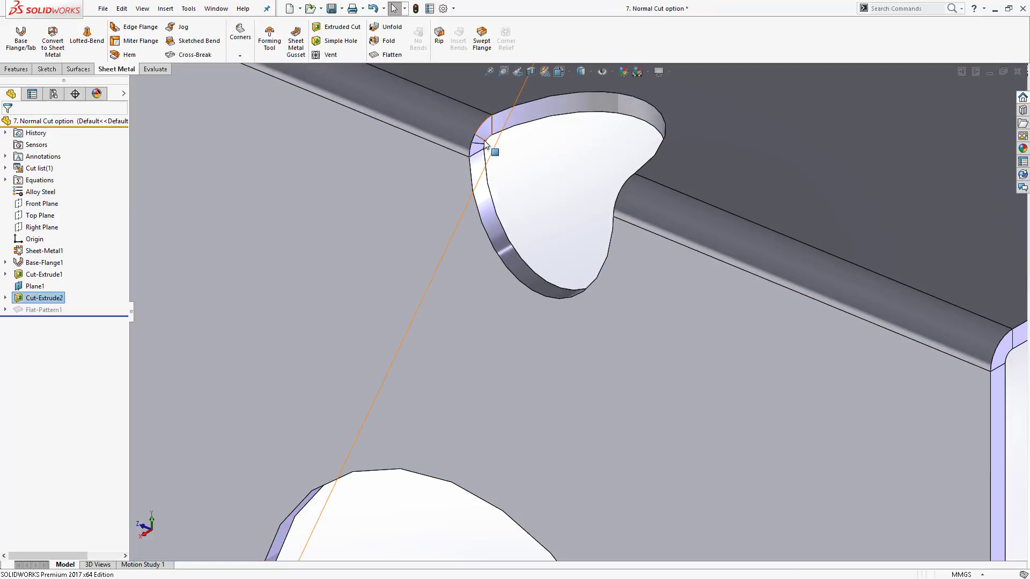
{"action": "middle_click_drag", "start_coordinate": [477, 210], "coordinate": [552, 131]}
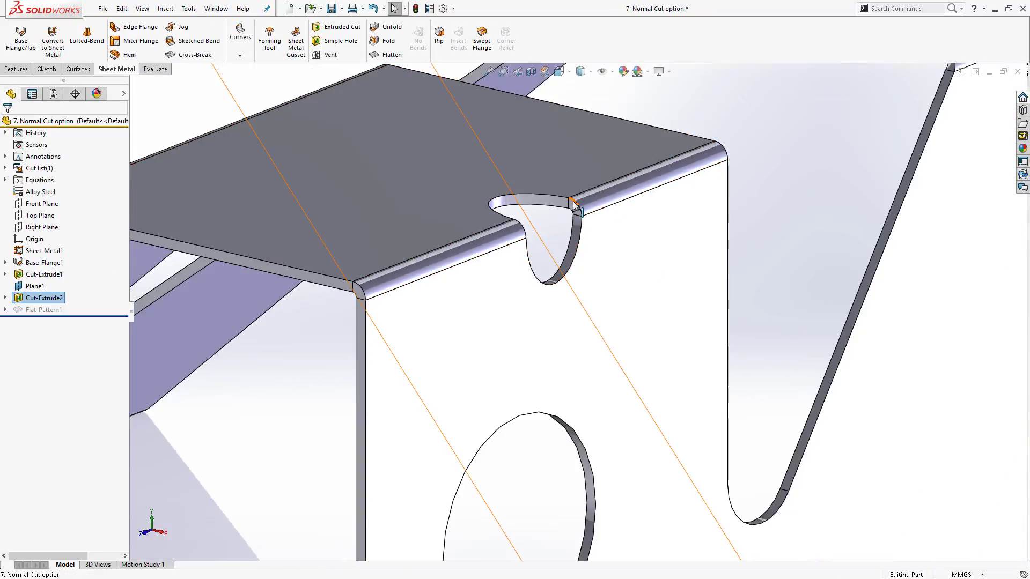
{"action": "scroll", "coordinate": [572, 239], "scroll_direction": "down", "scroll_amount": 4}
{"action": "scroll", "coordinate": [573, 239], "scroll_direction": "down", "scroll_amount": 3}
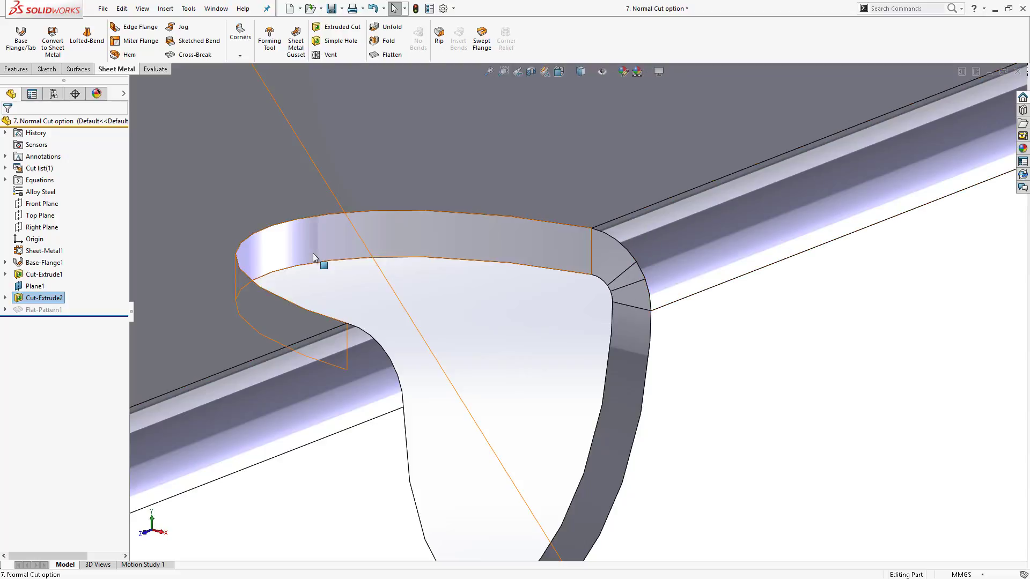
{"action": "scroll", "coordinate": [314, 258], "scroll_direction": "up", "scroll_amount": 3}
{"action": "scroll", "coordinate": [524, 246], "scroll_direction": "up", "scroll_amount": 4}
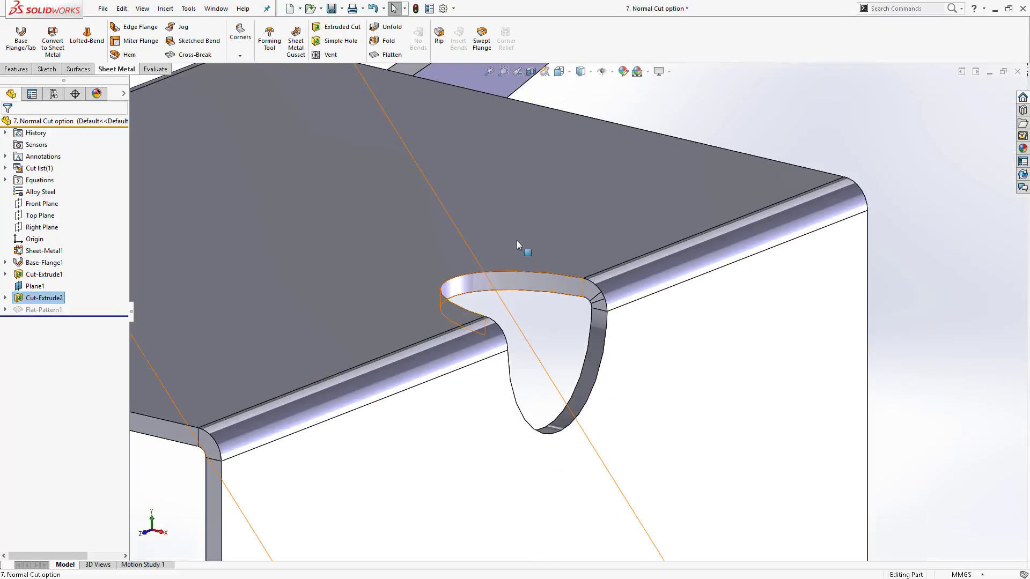
{"action": "middle_click_drag", "start_coordinate": [628, 298], "coordinate": [570, 324]}
{"action": "scroll", "coordinate": [575, 312], "scroll_direction": "up", "scroll_amount": 5}
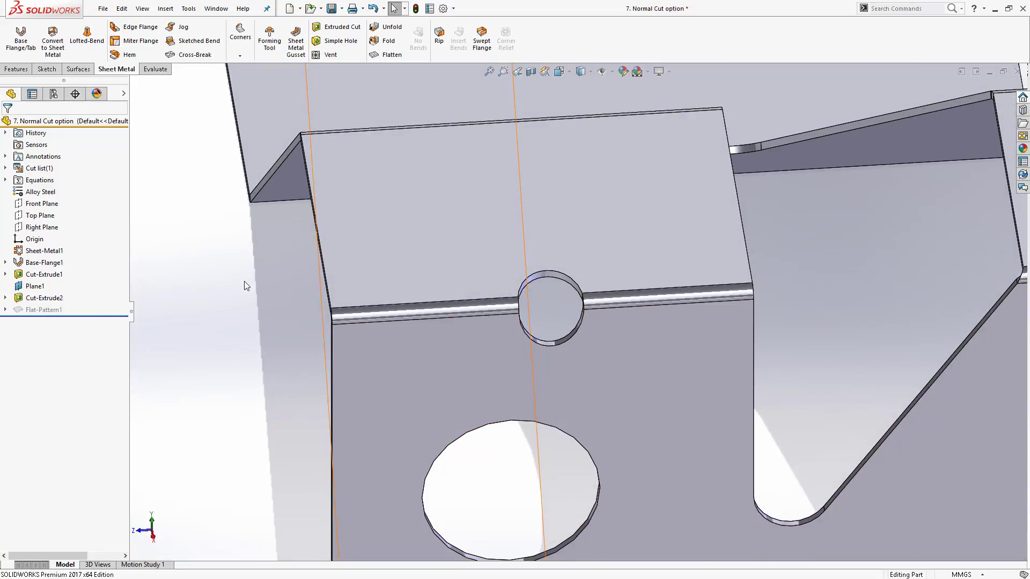
- Switch to PowerPoint and select the "Normal Cut times not to use" slide
{"action": "key", "text": "alt+Tab"}
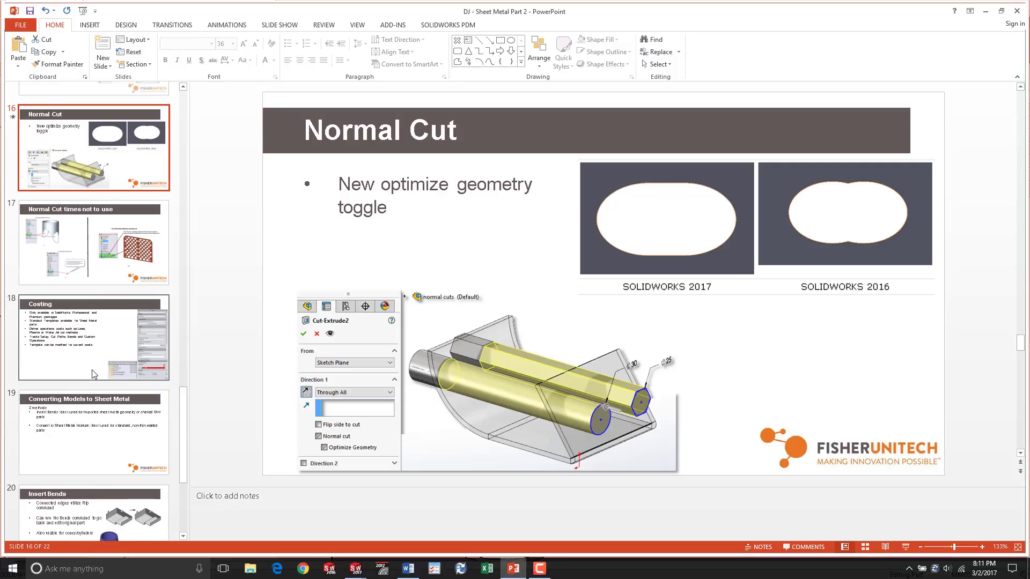
{"action": "scroll", "coordinate": [92, 373], "scroll_direction": "down", "scroll_amount": 3}
{"action": "scroll", "coordinate": [92, 349], "scroll_direction": "up", "scroll_amount": 2}
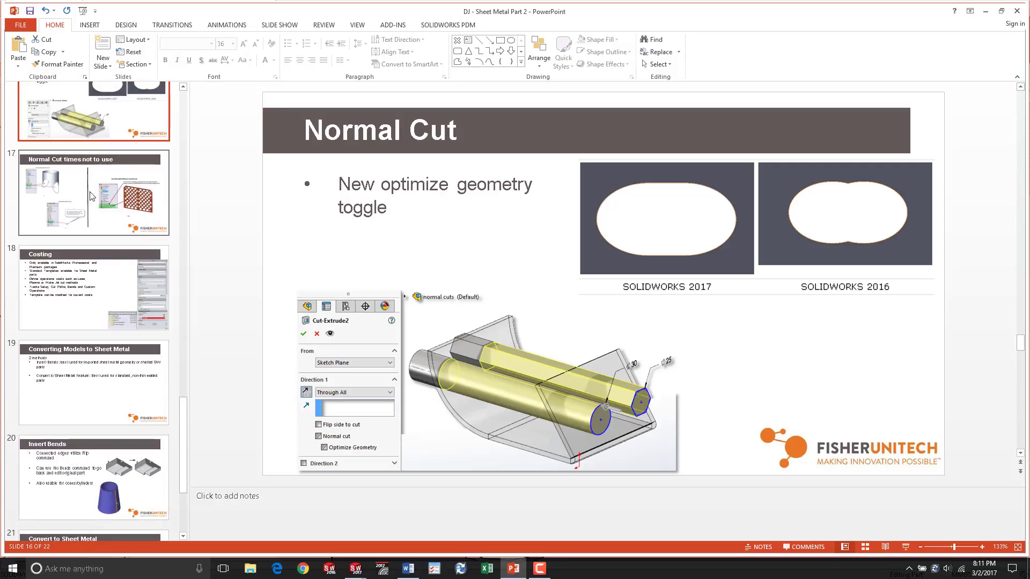
{"action": "scroll", "coordinate": [86, 320], "scroll_direction": "up", "scroll_amount": 3}
{"action": "left_click", "coordinate": [80, 322]}
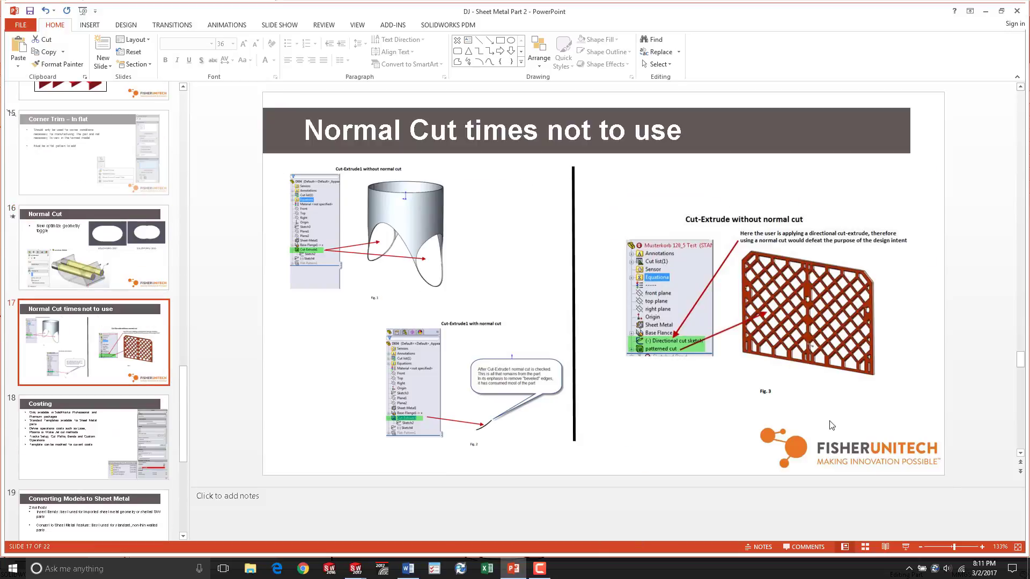
- Start the slide show from the current slide and swap presenter view with the slide show
{"action": "left_click", "coordinate": [906, 547]}
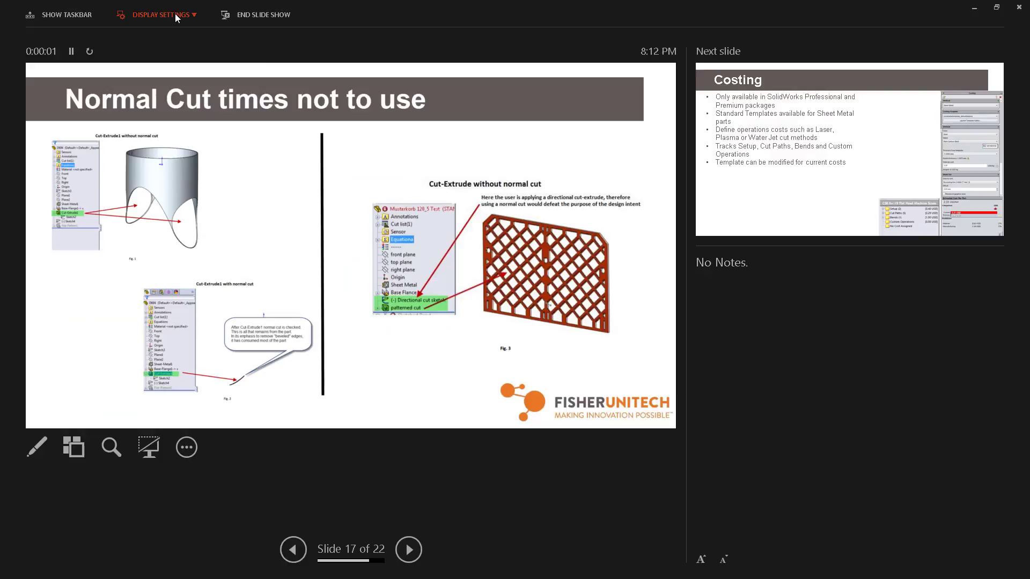
{"action": "left_click", "coordinate": [161, 15]}
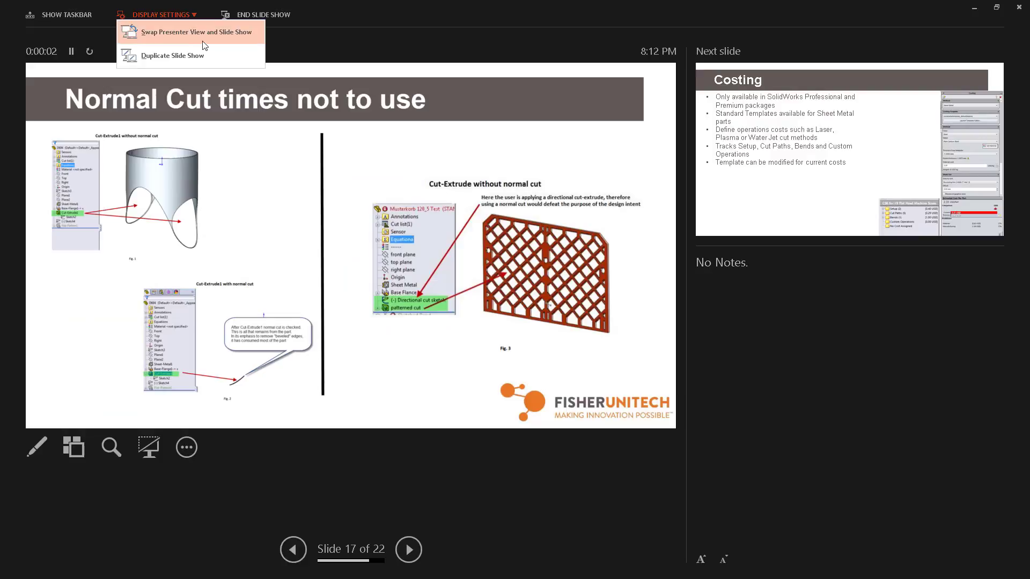
{"action": "left_click", "coordinate": [209, 42]}
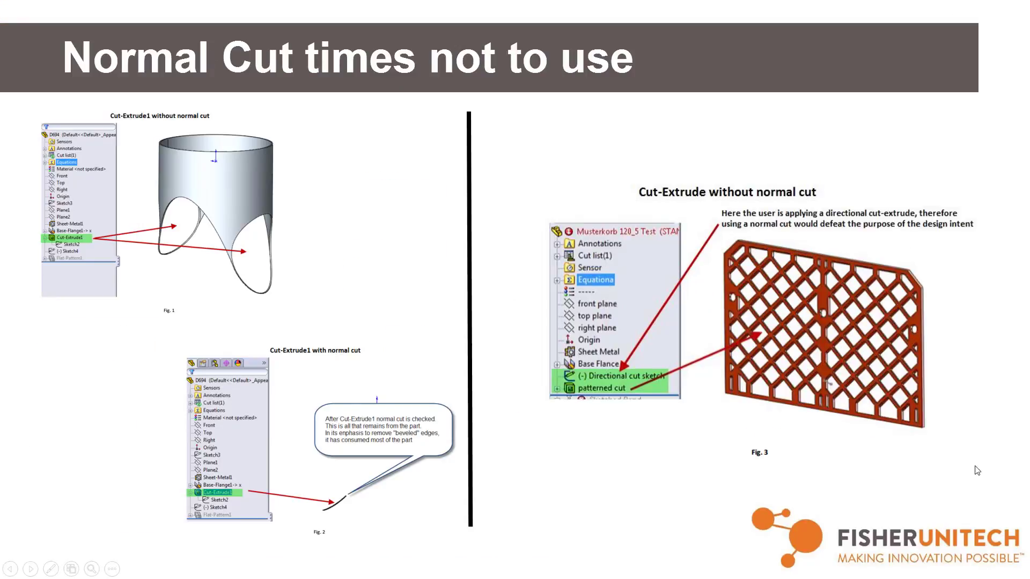
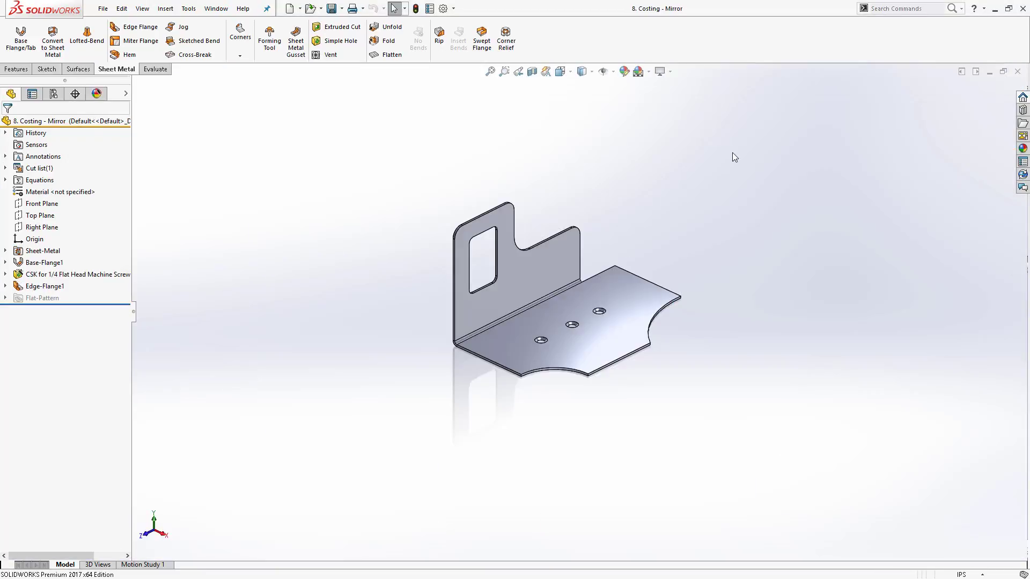
- Run the Costing tool on the sheet metal part using the Sheet Metal method
{"action": "left_click", "coordinate": [153, 70]}
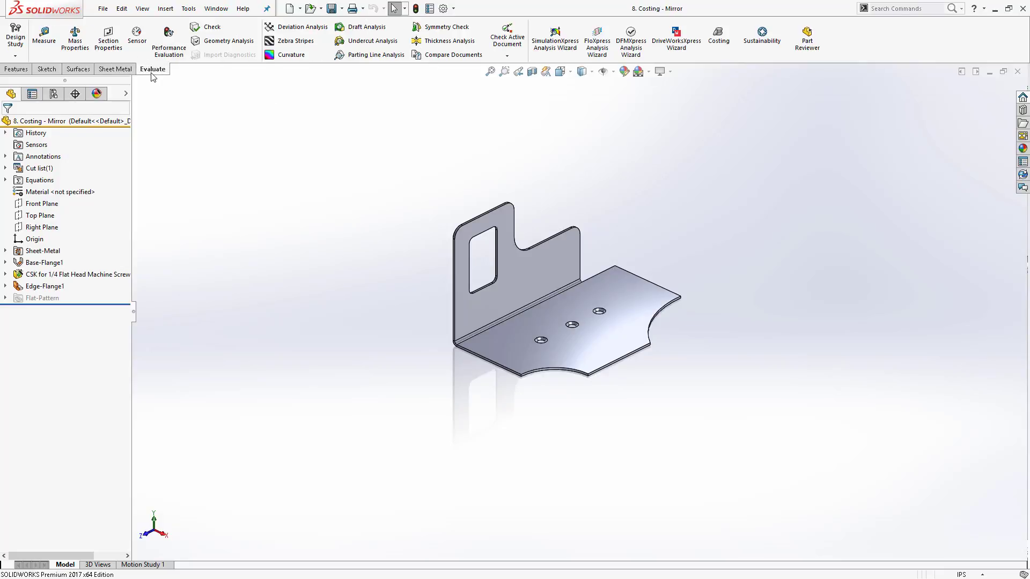
{"action": "left_click", "coordinate": [714, 42]}
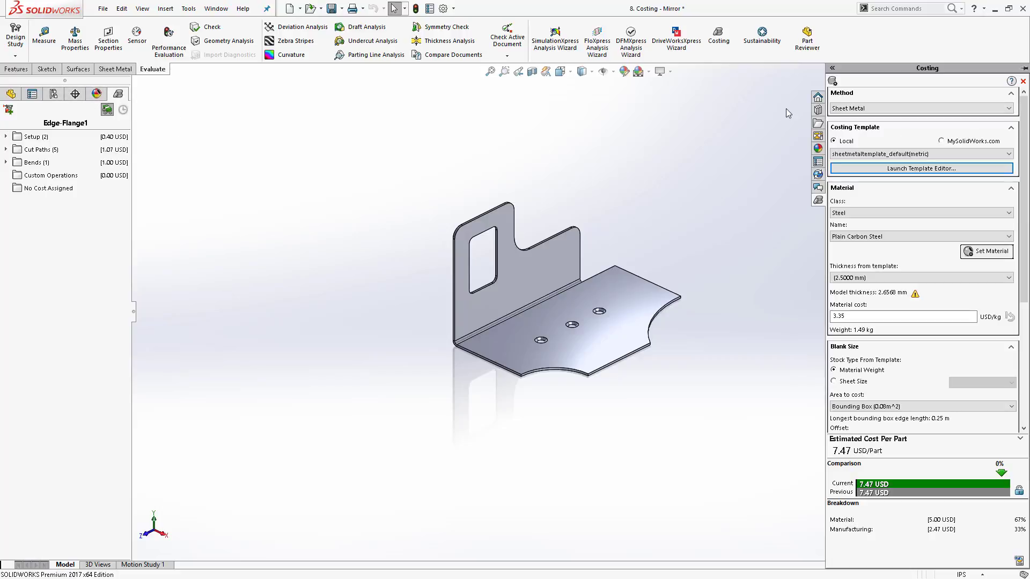
{"action": "left_click", "coordinate": [945, 108]}
{"action": "left_click", "coordinate": [944, 108]}
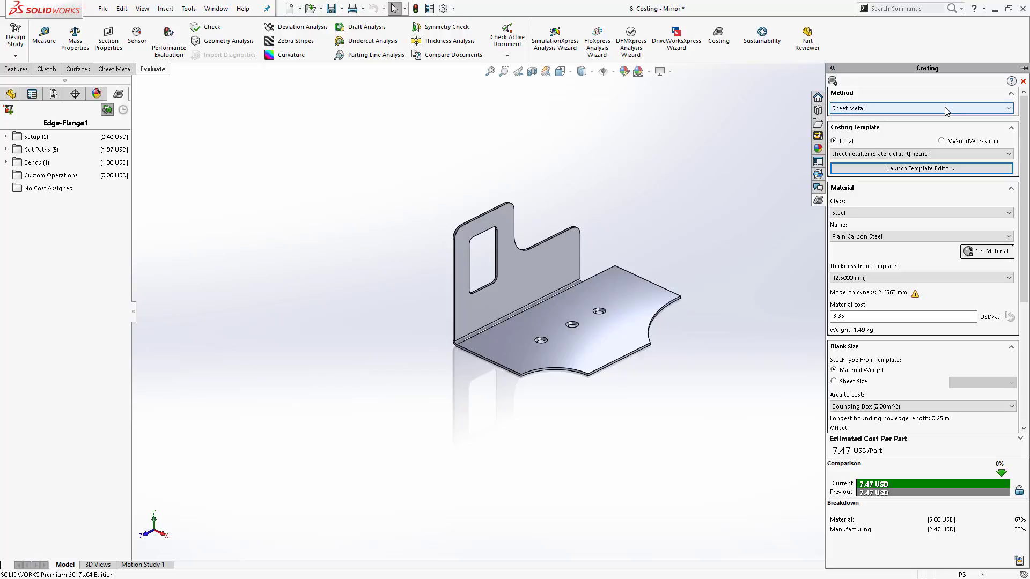
{"action": "left_click", "coordinate": [944, 108]}
{"action": "left_click", "coordinate": [944, 108]}
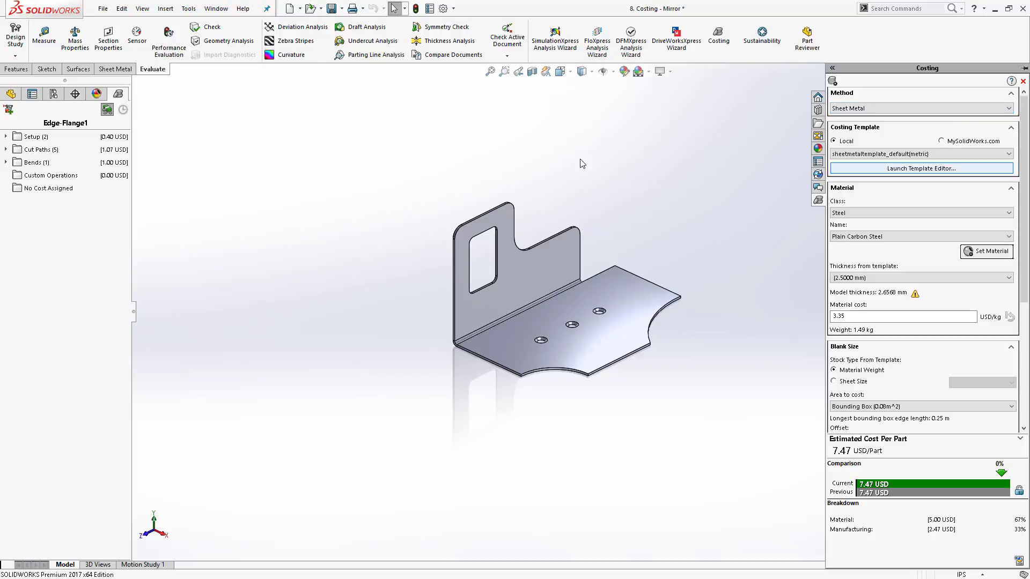
- Open the Costing Template Editor, review its Material, Thickness, Cut, Bend and Rules pages, and close it
{"action": "left_click", "coordinate": [901, 171]}
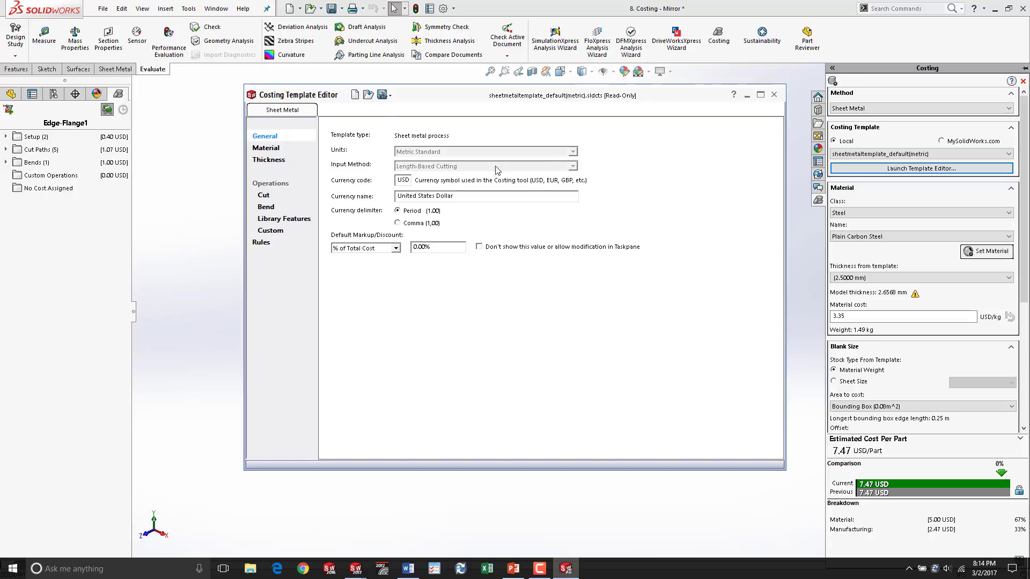
{"action": "left_click_drag", "start_coordinate": [566, 96], "coordinate": [544, 95]}
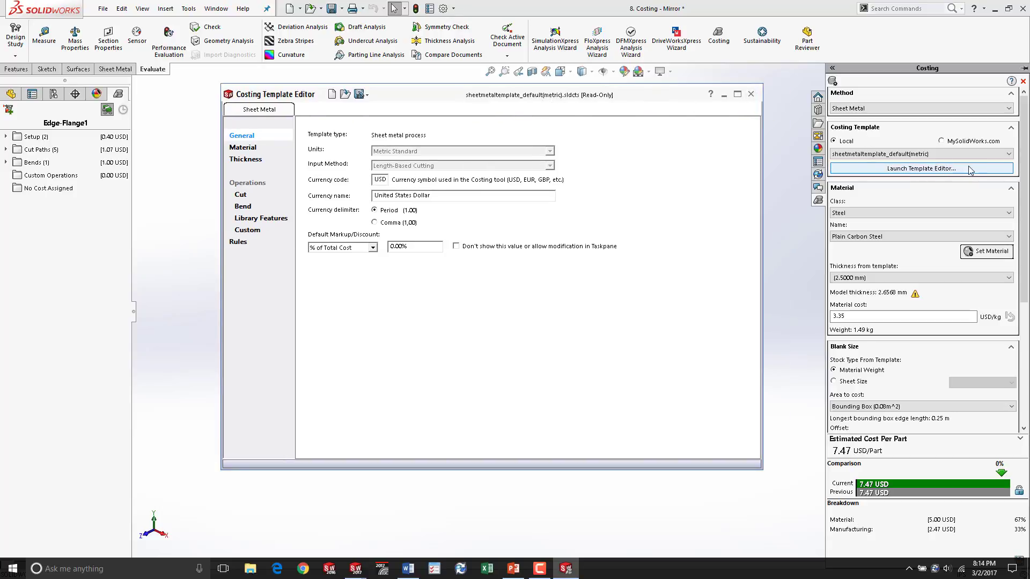
{"action": "left_click", "coordinate": [247, 150]}
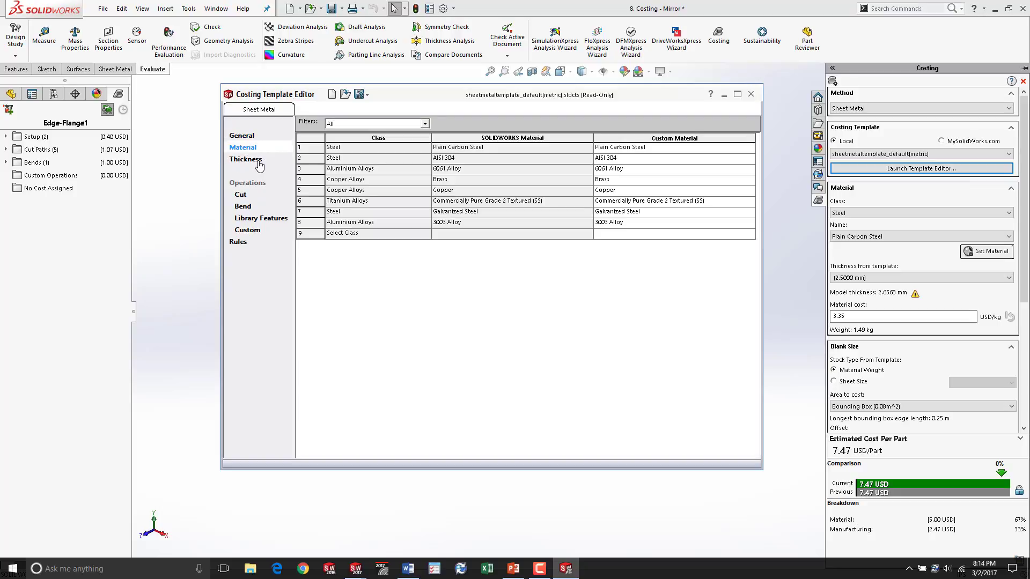
{"action": "left_click", "coordinate": [259, 164]}
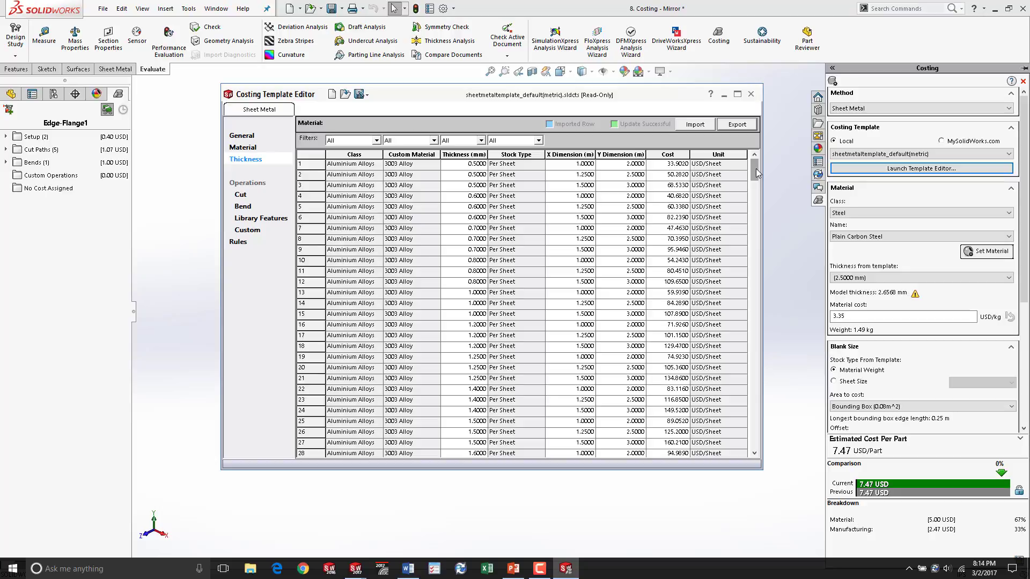
{"action": "mouse_move", "coordinate": [756, 168]}
{"action": "left_mouse_down"}
{"action": "mouse_move", "coordinate": [756, 179]}
{"action": "mouse_move", "coordinate": [754, 160]}
{"action": "mouse_move", "coordinate": [756, 328]}
{"action": "mouse_move", "coordinate": [755, 156]}
{"action": "left_mouse_up"}
{"action": "left_click", "coordinate": [245, 194]}
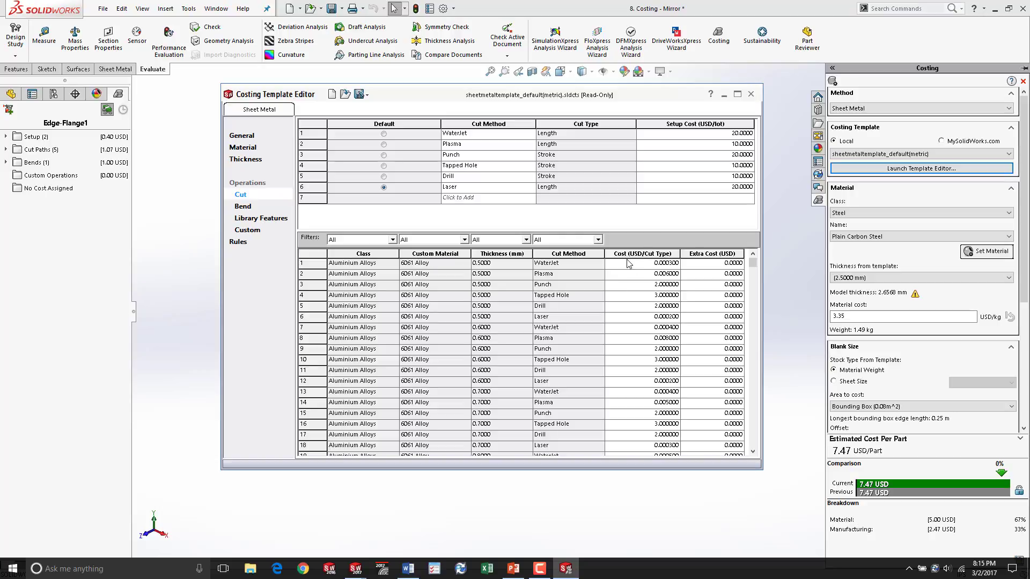
{"action": "left_click", "coordinate": [246, 208]}
{"action": "left_click", "coordinate": [250, 200]}
{"action": "scroll", "coordinate": [497, 280], "scroll_direction": "down", "scroll_amount": 2}
{"action": "left_click", "coordinate": [239, 243]}
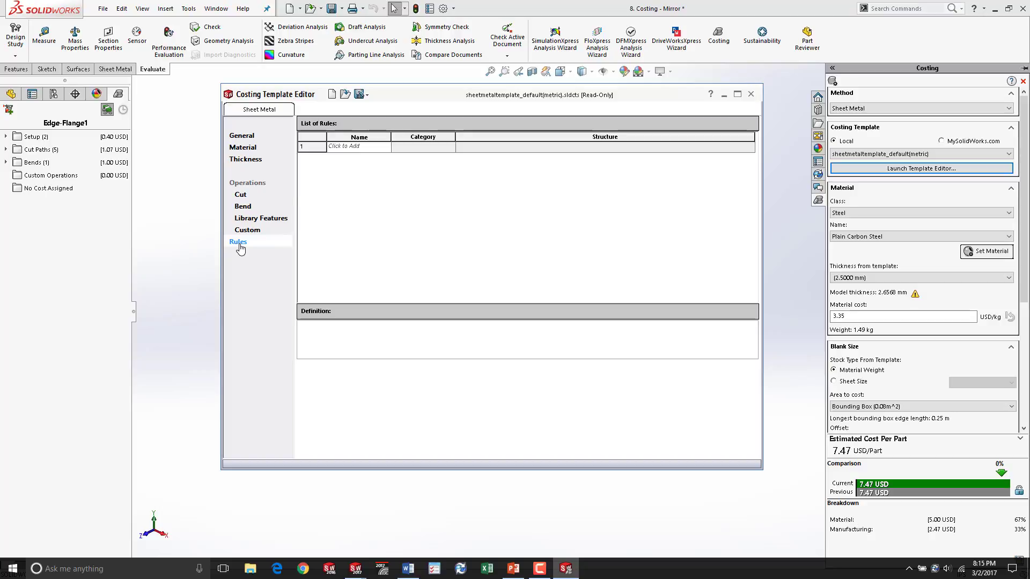
{"action": "left_click", "coordinate": [751, 95]}
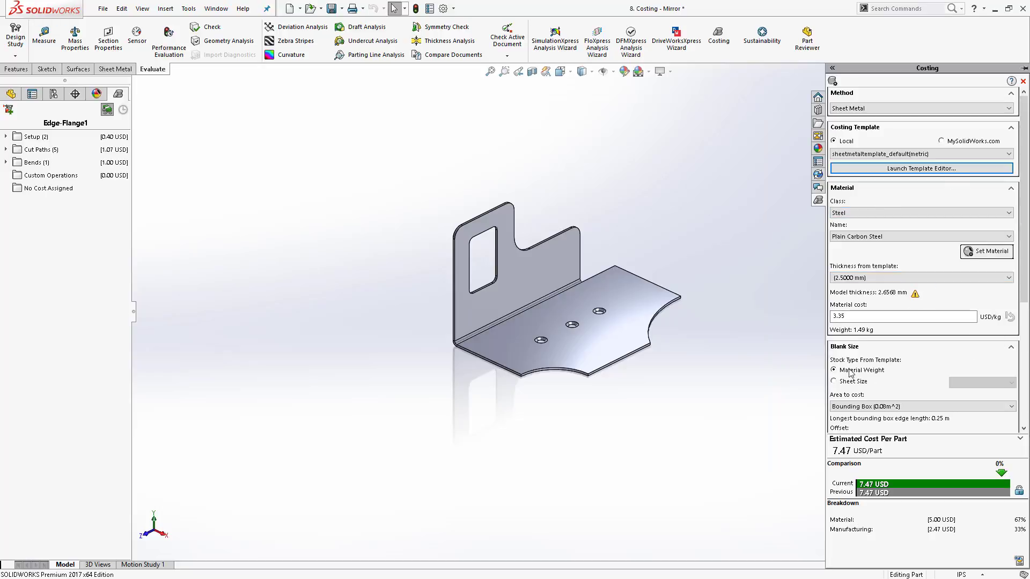
- Set the current estimated cost as the comparison baseline and reopen the Costing pane
{"action": "scroll", "coordinate": [778, 259], "scroll_direction": "up", "scroll_amount": 1}
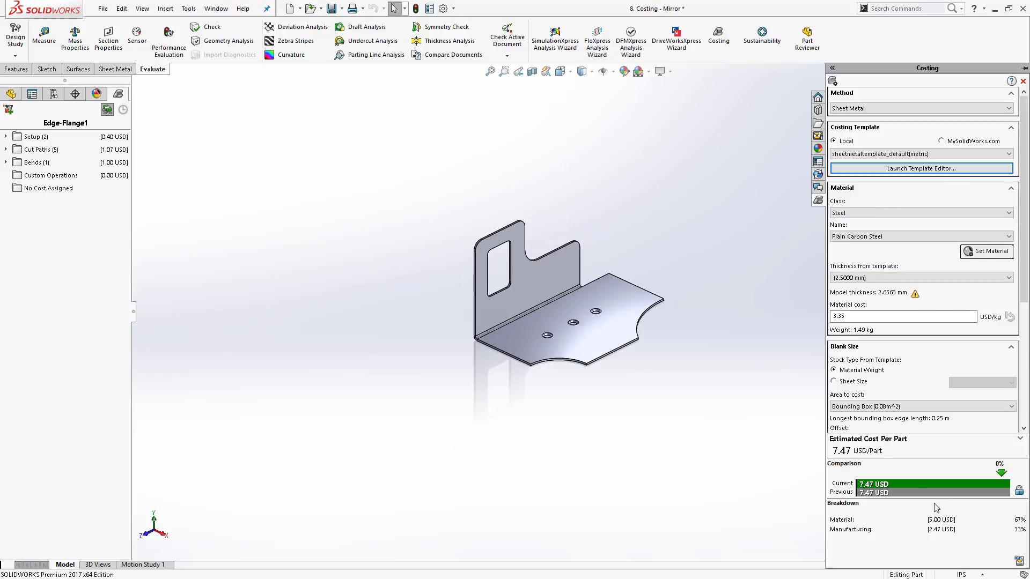
{"action": "left_click", "coordinate": [1017, 489]}
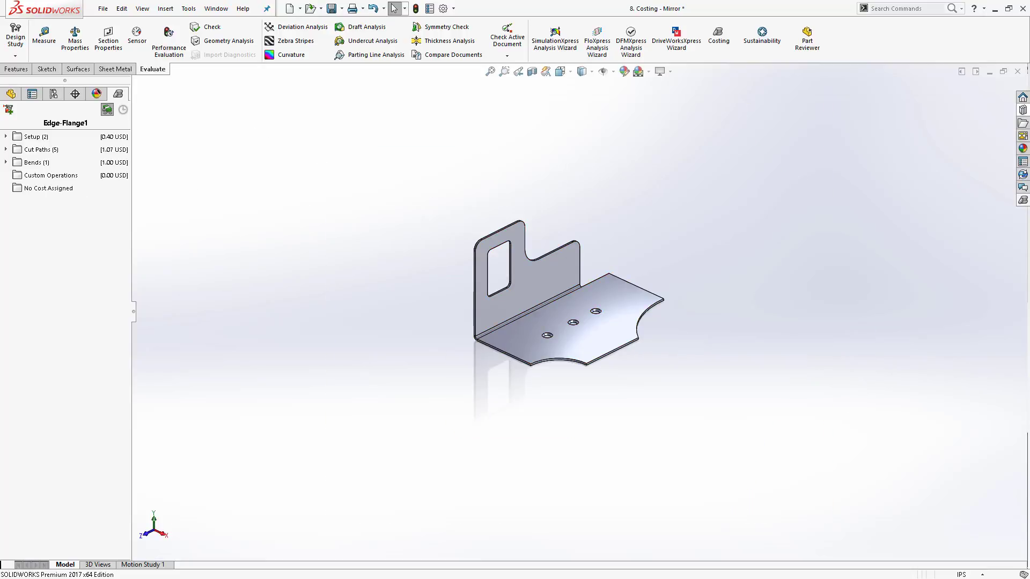
{"action": "left_click", "coordinate": [1022, 200]}
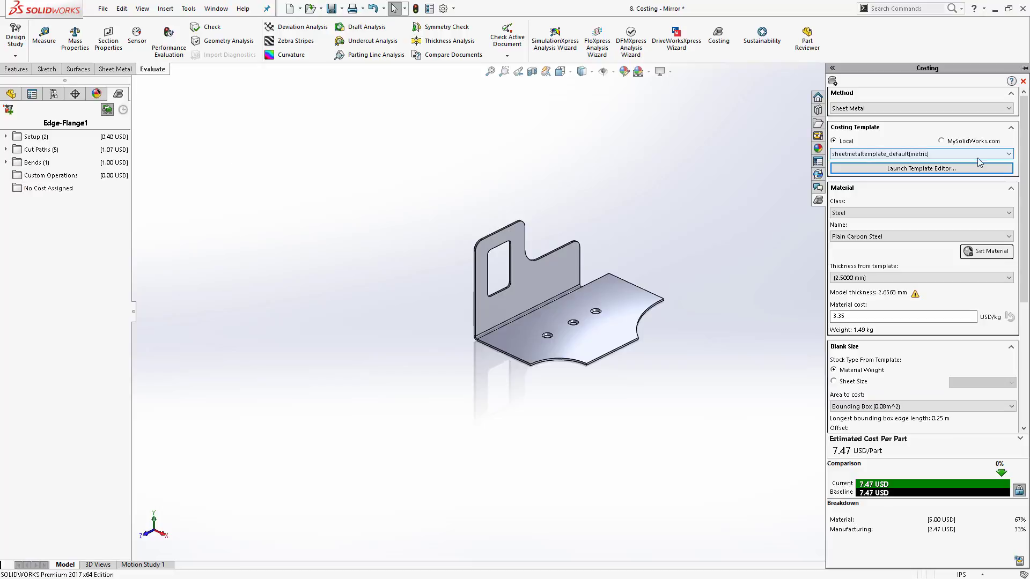
- Expand the Setup and Cut Paths cost folders to inspect the cost breakdown
{"action": "left_click", "coordinate": [5, 136]}
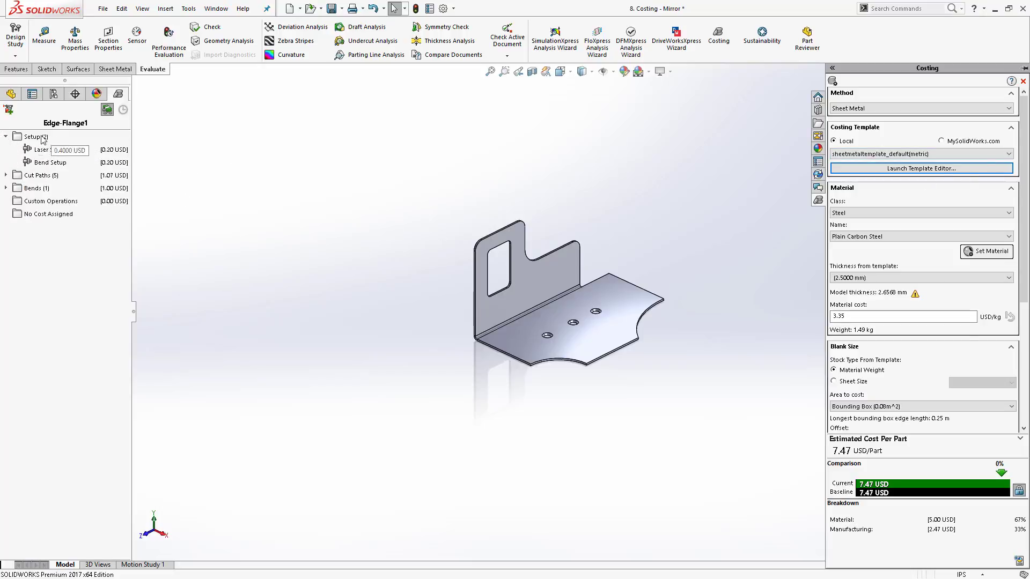
{"action": "left_click", "coordinate": [5, 175]}
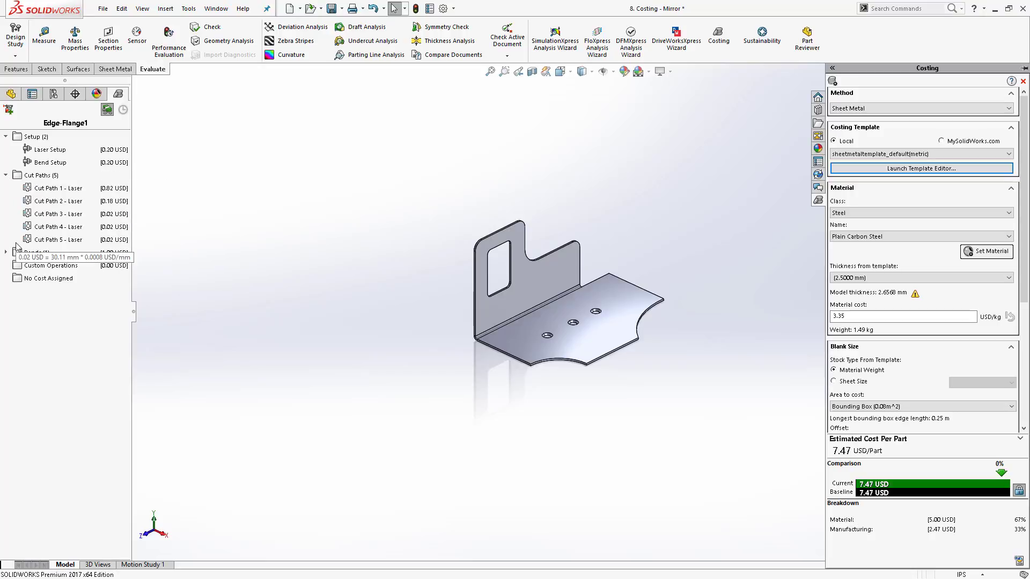
{"action": "left_click", "coordinate": [124, 111]}
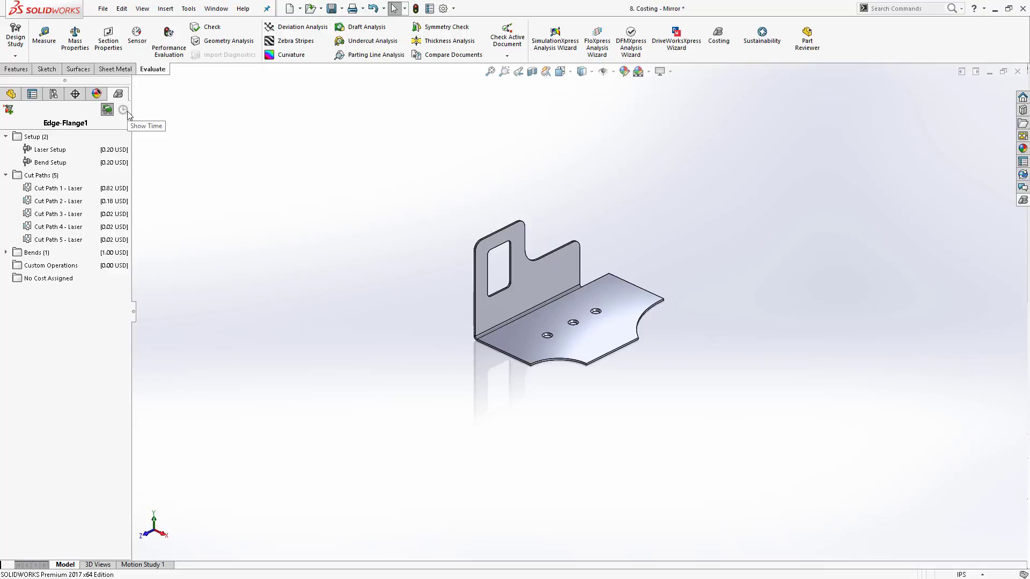
{"action": "left_click", "coordinate": [1024, 201]}
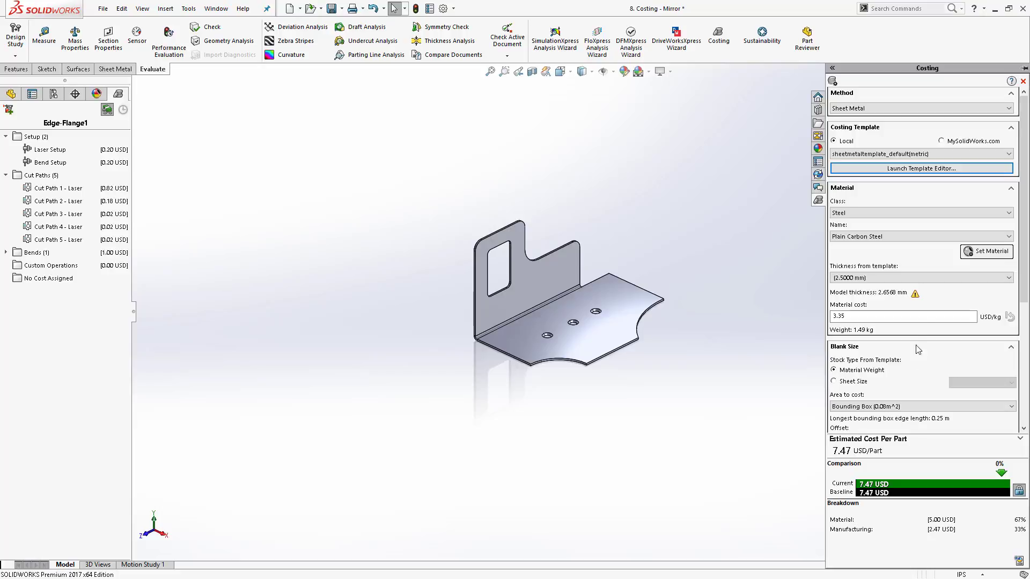
- Change the costing material name to AISI 304 and scroll through the remaining costing settings
{"action": "left_click_drag", "start_coordinate": [880, 316], "coordinate": [798, 314]}
{"action": "left_click", "coordinate": [995, 238]}
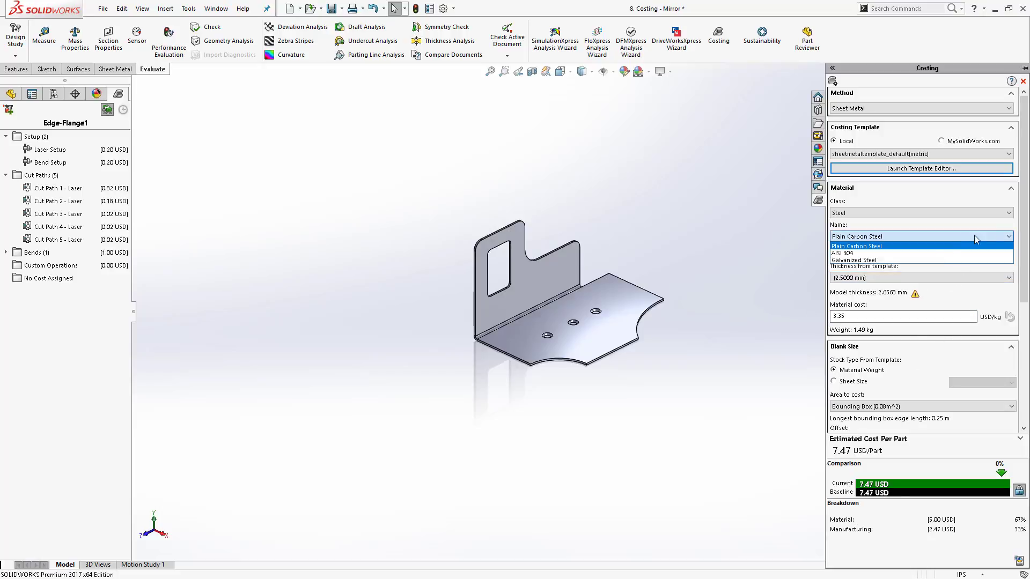
{"action": "left_click", "coordinate": [976, 250]}
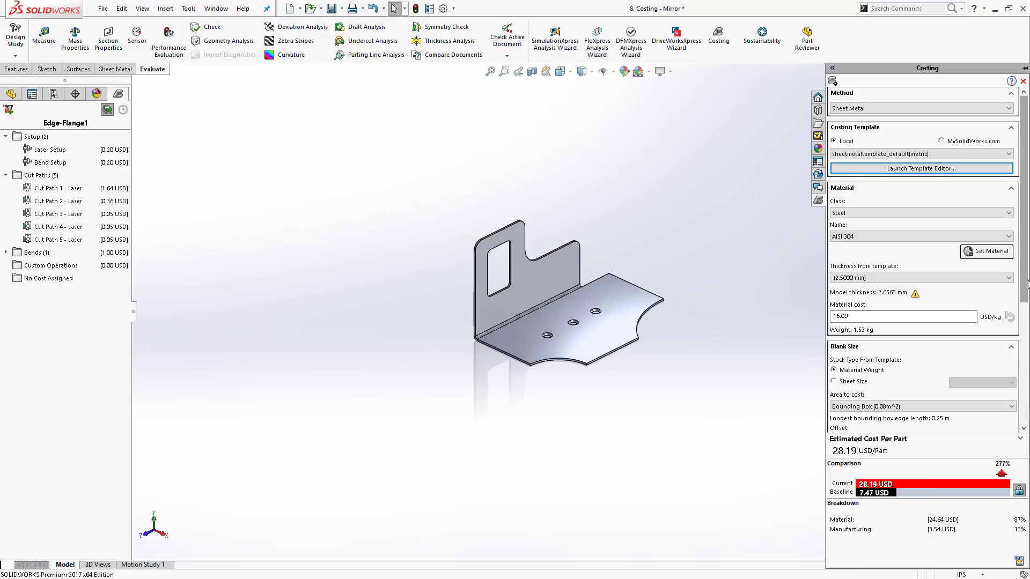
{"action": "left_click_drag", "start_coordinate": [1023, 285], "coordinate": [1029, 404]}
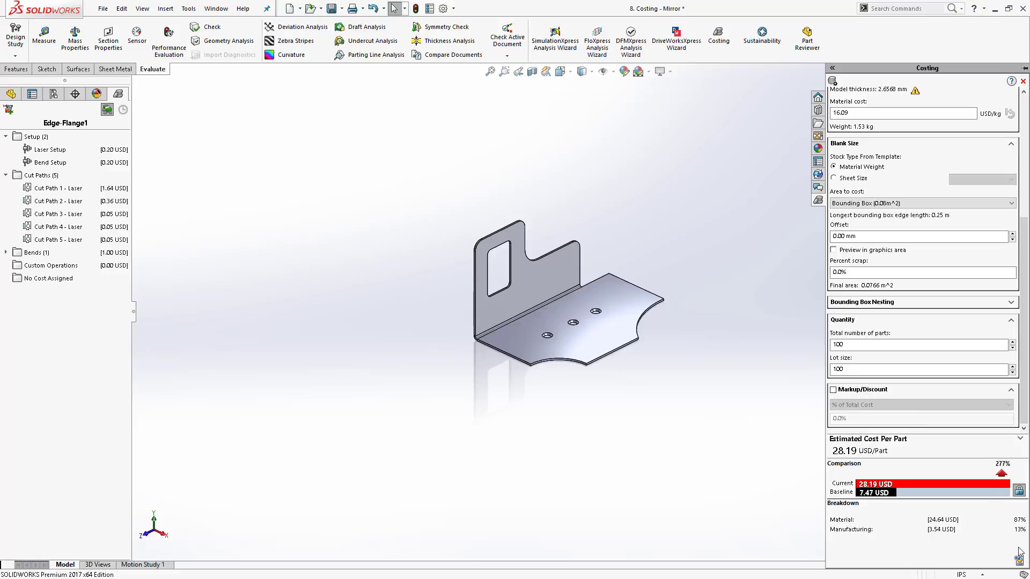
- Open the saved report "8. Costing - Mirror - Saved_Report 1" from the 3.2.2017 Part files folder
{"action": "key", "text": "alt+Tab"}
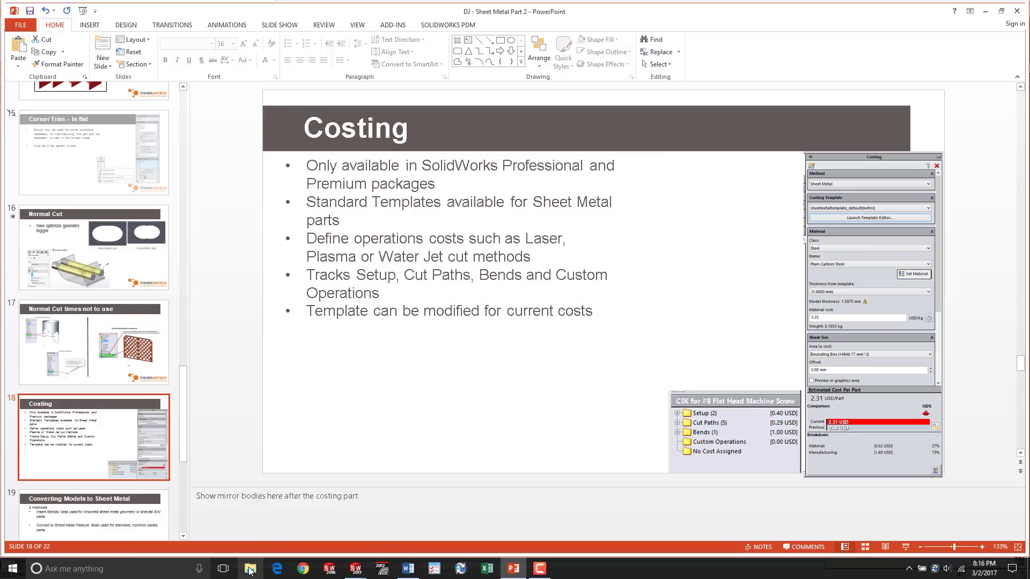
{"action": "left_click", "coordinate": [249, 570]}
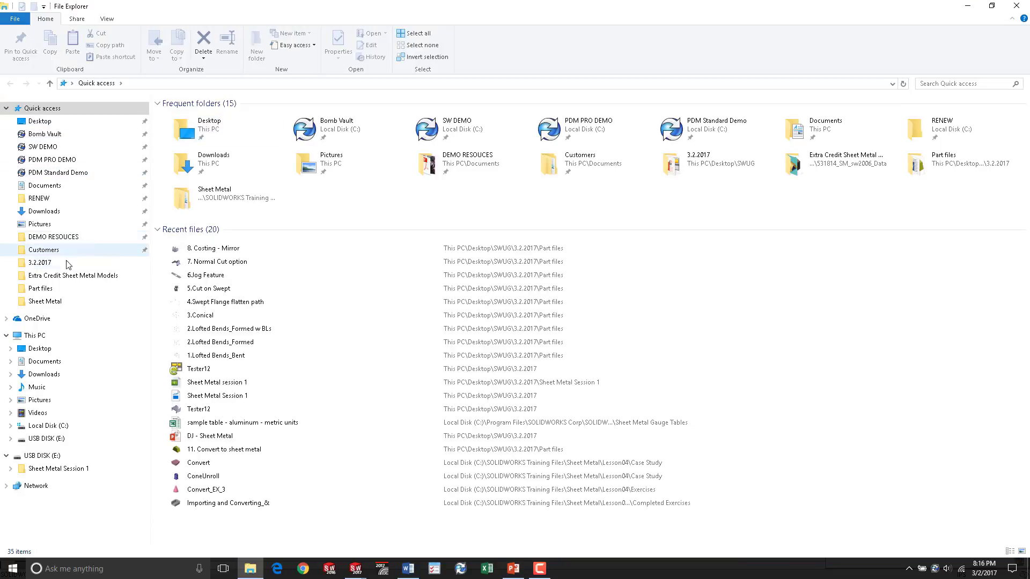
{"action": "left_click", "coordinate": [71, 261]}
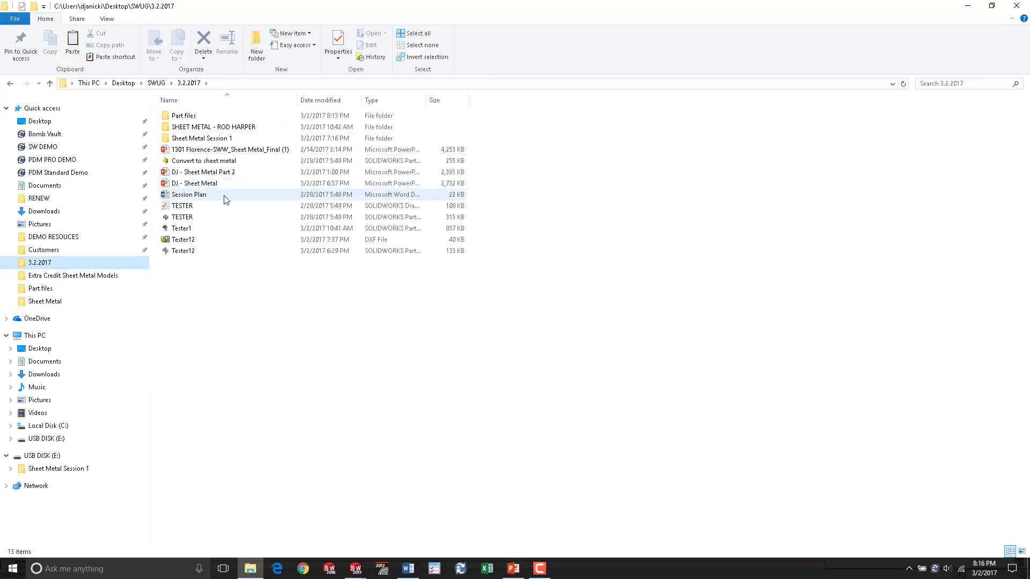
{"action": "double_click", "coordinate": [222, 118]}
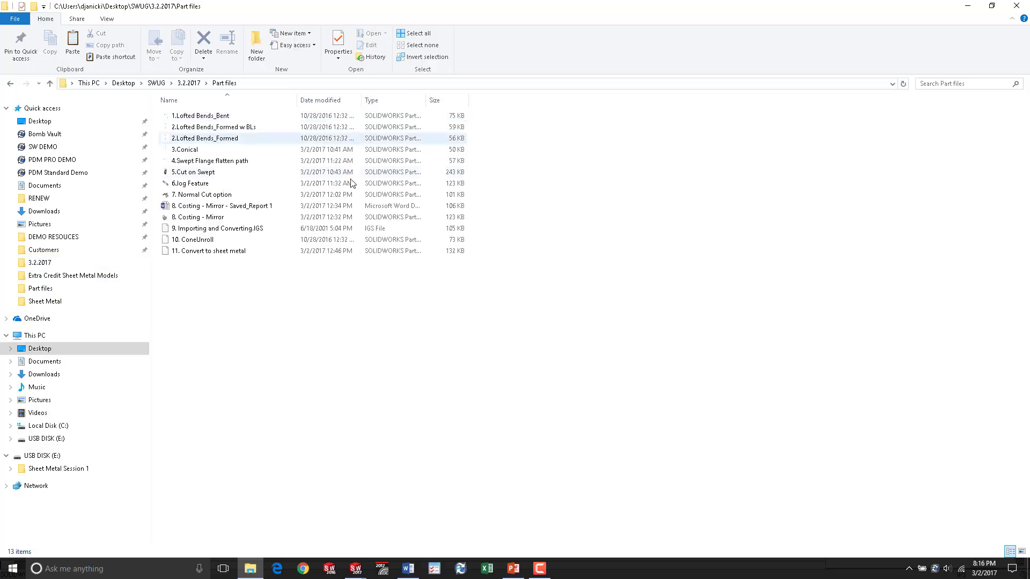
{"action": "double_click", "coordinate": [263, 208]}
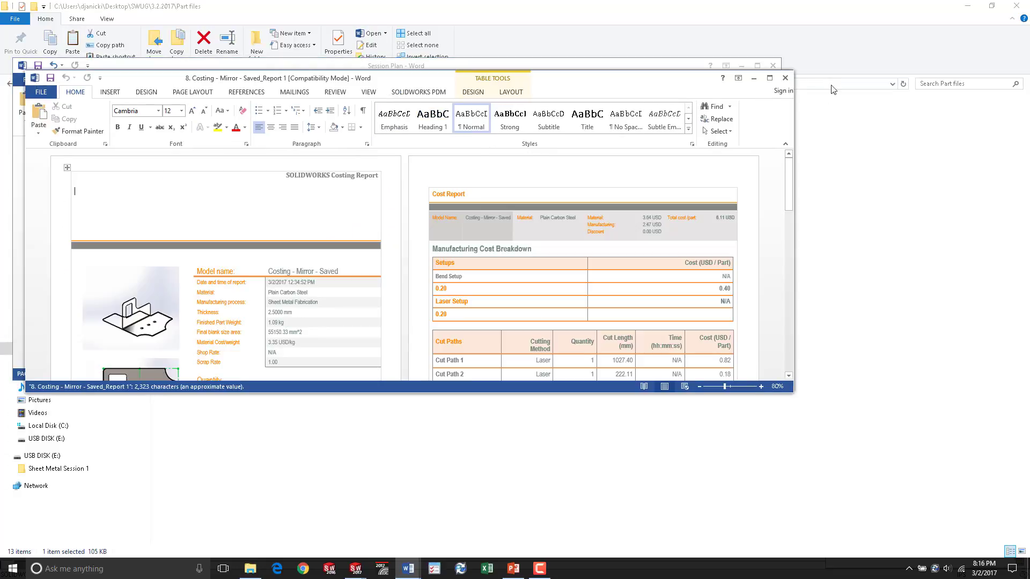
{"action": "left_click", "coordinate": [770, 79]}
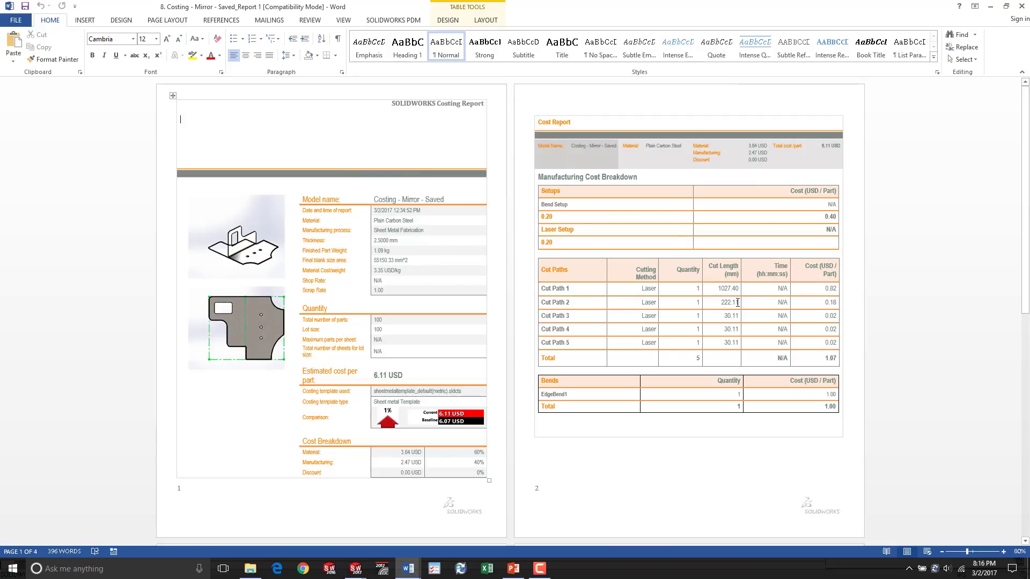
- Scroll through the costing report pages, then close the report
{"action": "scroll", "coordinate": [666, 229], "scroll_direction": "down", "scroll_amount": 6}
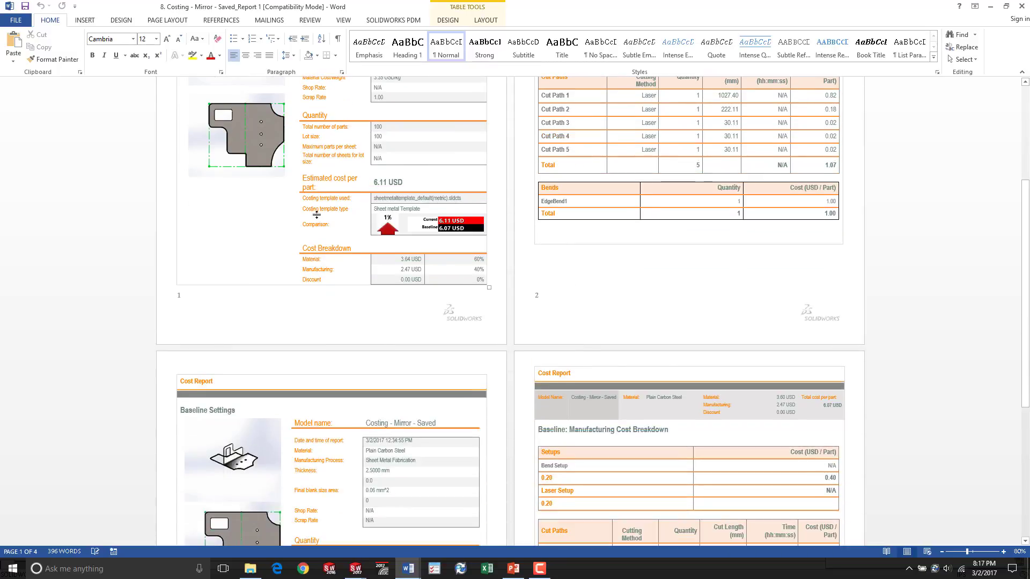
{"action": "scroll", "coordinate": [362, 174], "scroll_direction": "down", "scroll_amount": 6}
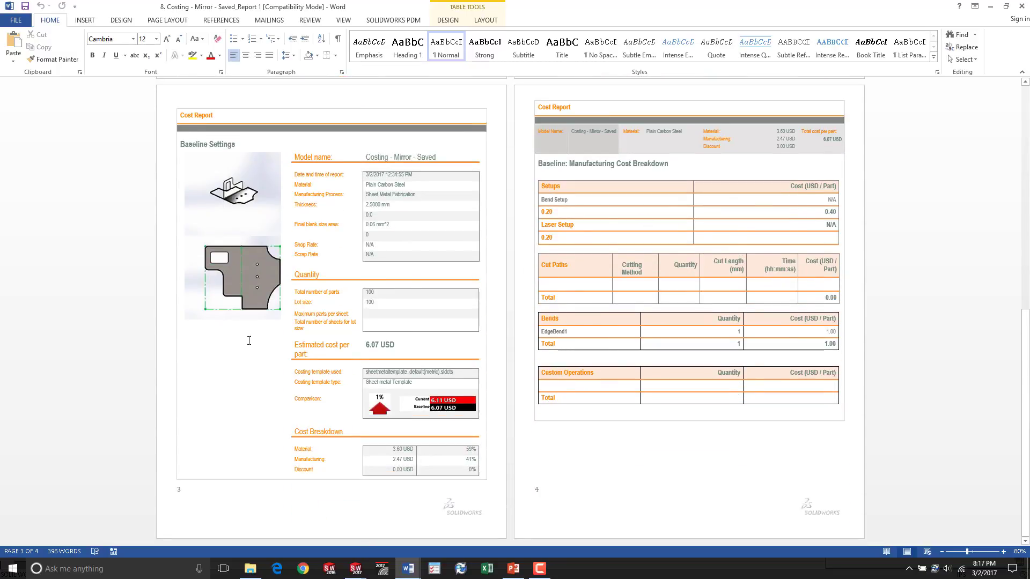
{"action": "left_click", "coordinate": [1021, 6]}
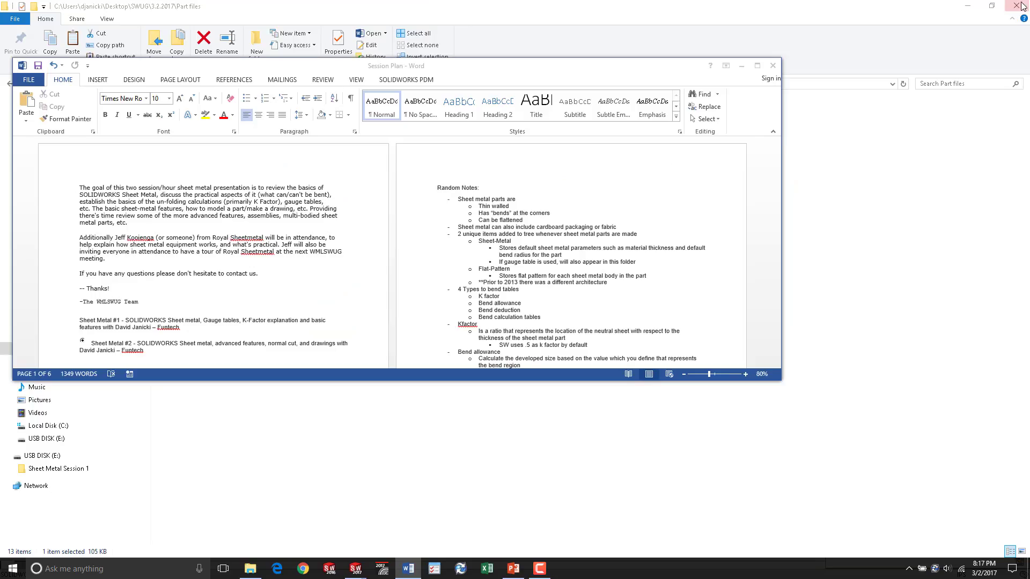
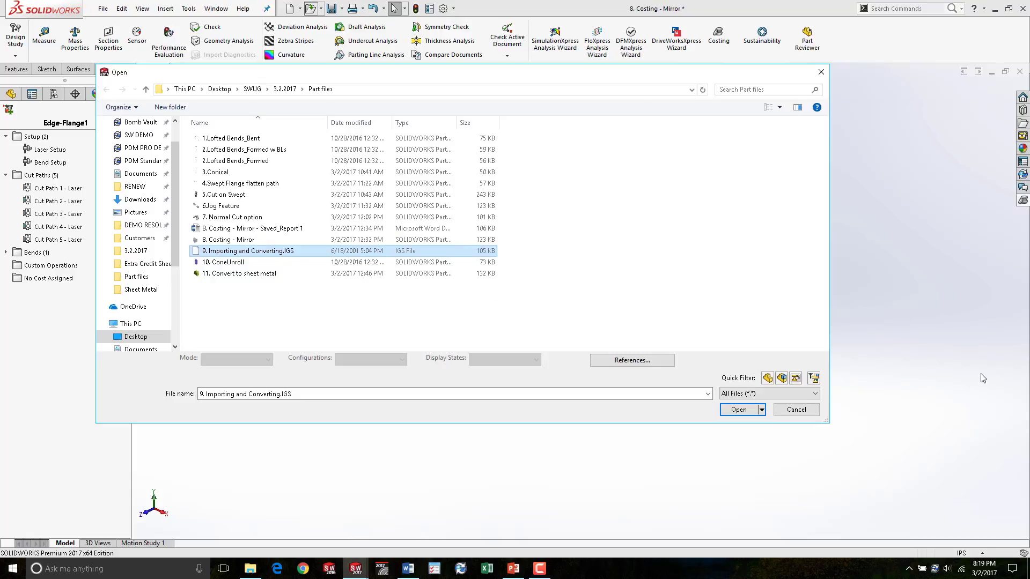
- Open 9. Importing and Converting.IGS, run Import Diagnostics and heal all faulty faces
{"action": "left_click", "coordinate": [738, 410]}
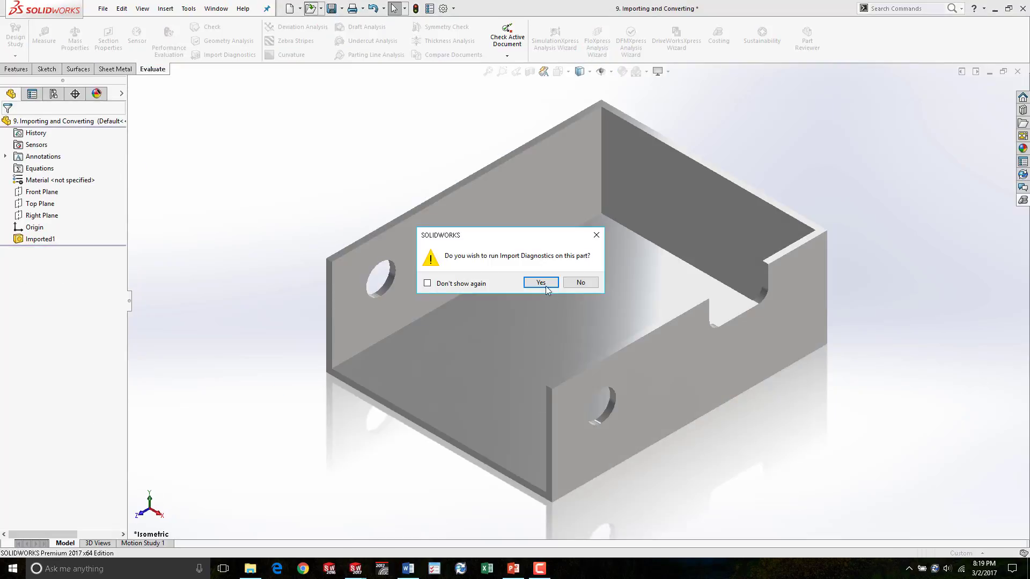
{"action": "left_click", "coordinate": [541, 283]}
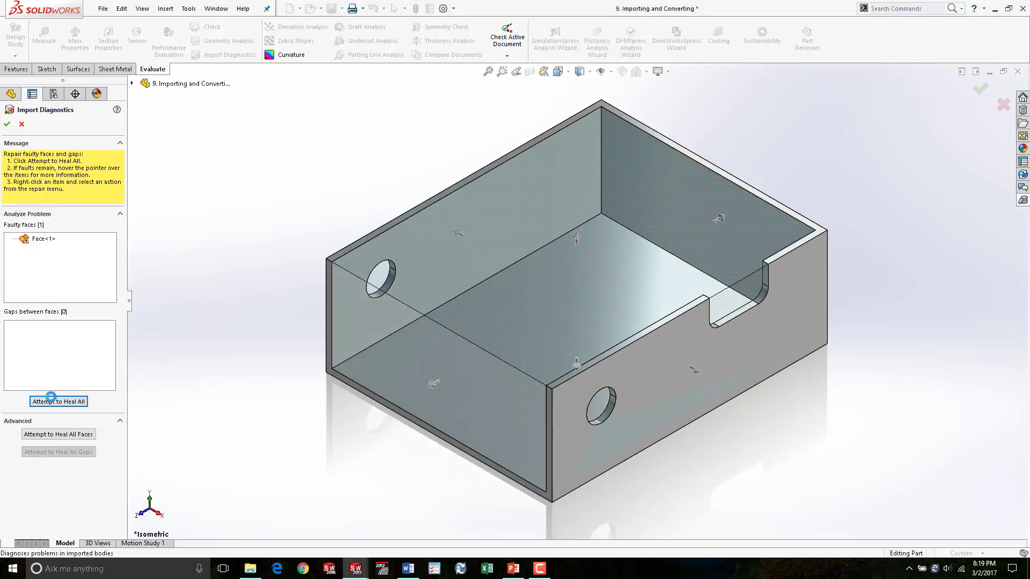
{"action": "left_click", "coordinate": [50, 400]}
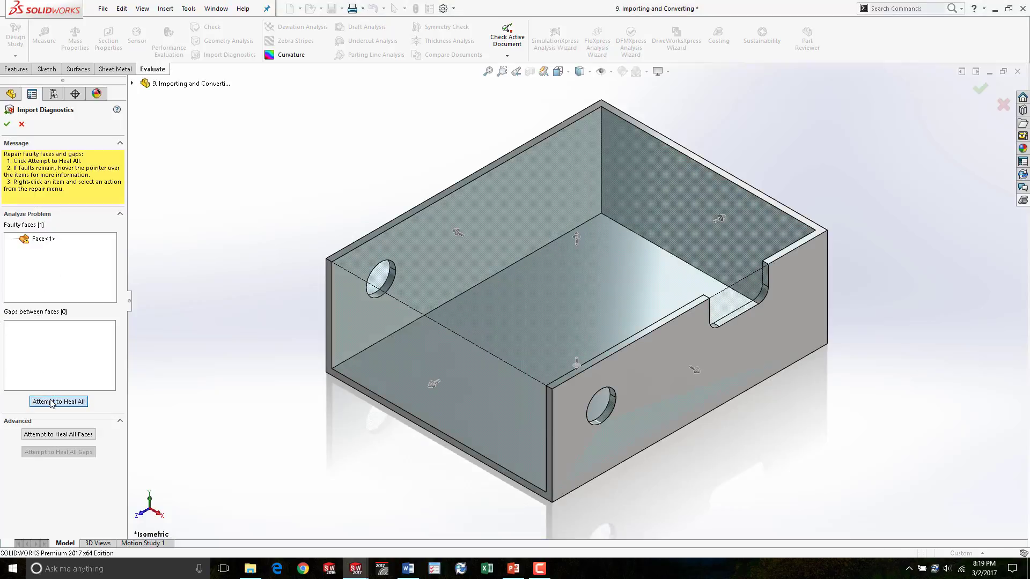
{"action": "left_click", "coordinate": [8, 122]}
{"action": "left_click", "coordinate": [529, 285]}
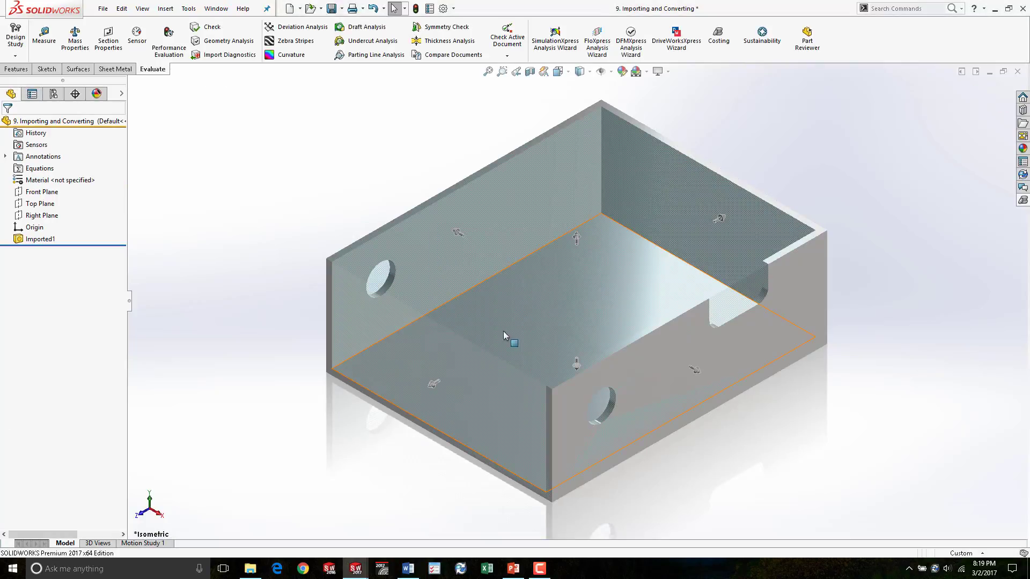
- Rip the imported box along its two vertical inside corner edges
{"action": "middle_click_drag", "start_coordinate": [542, 324], "coordinate": [574, 298]}
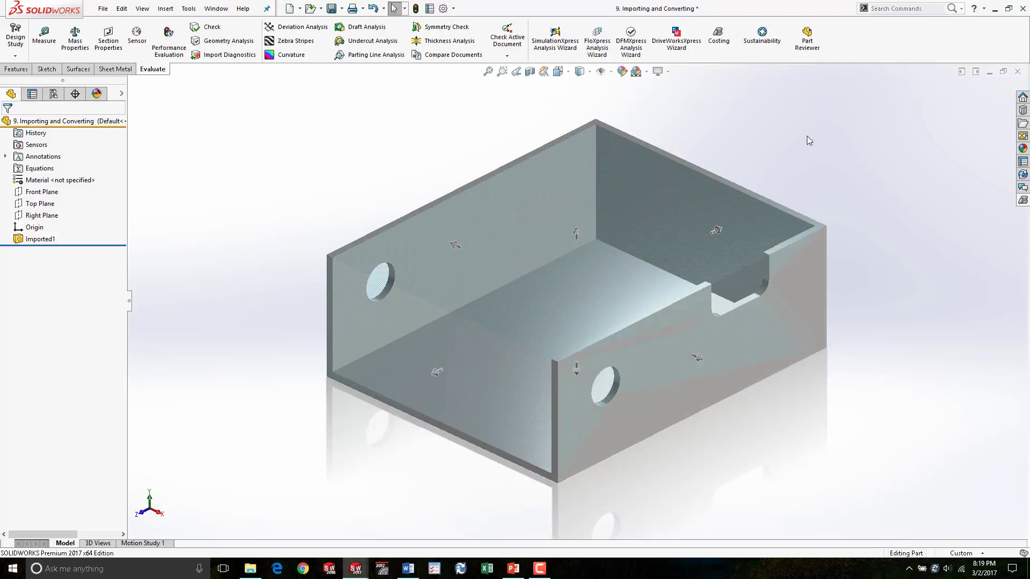
{"action": "left_click", "coordinate": [115, 68]}
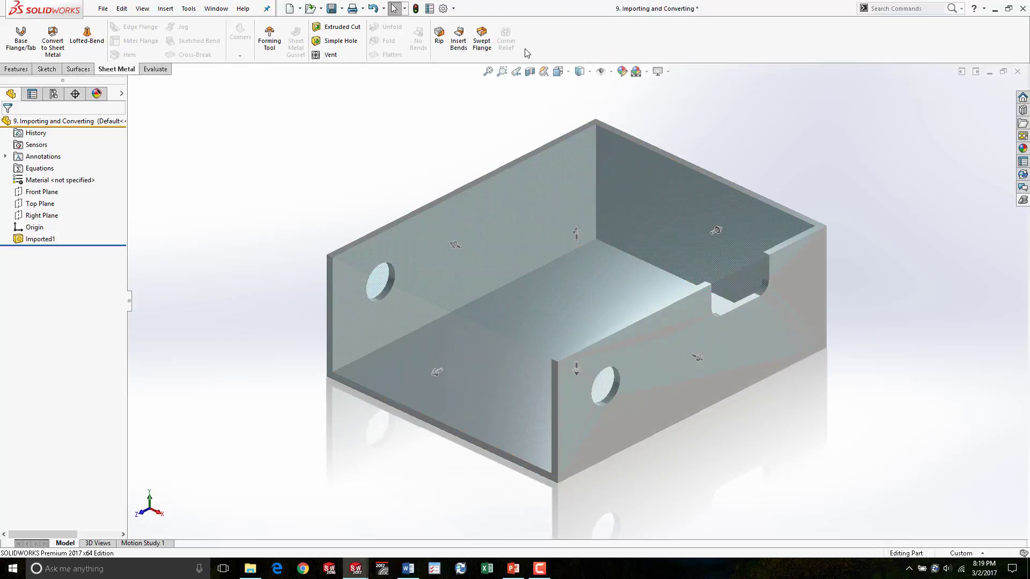
{"action": "left_click", "coordinate": [438, 34]}
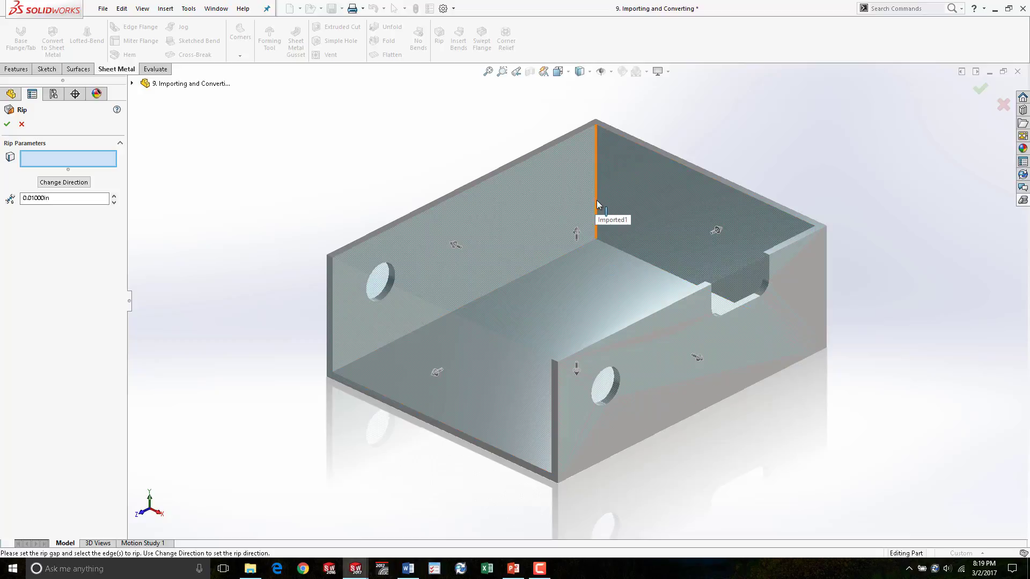
{"action": "left_click", "coordinate": [597, 131]}
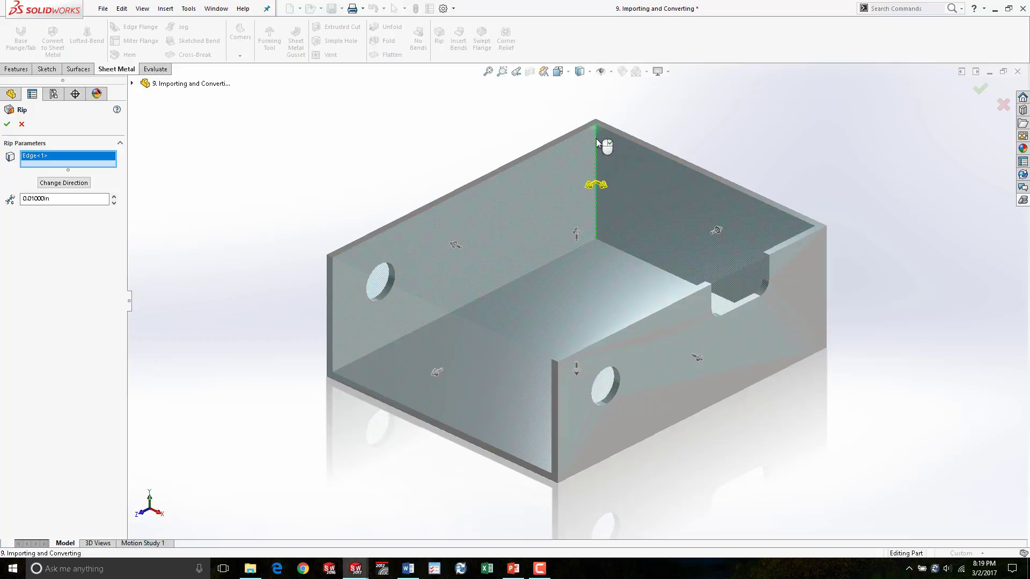
{"action": "middle_click_drag", "start_coordinate": [587, 235], "coordinate": [680, 241]}
{"action": "left_click", "coordinate": [610, 161]}
{"action": "middle_click_drag", "start_coordinate": [663, 188], "coordinate": [578, 279]}
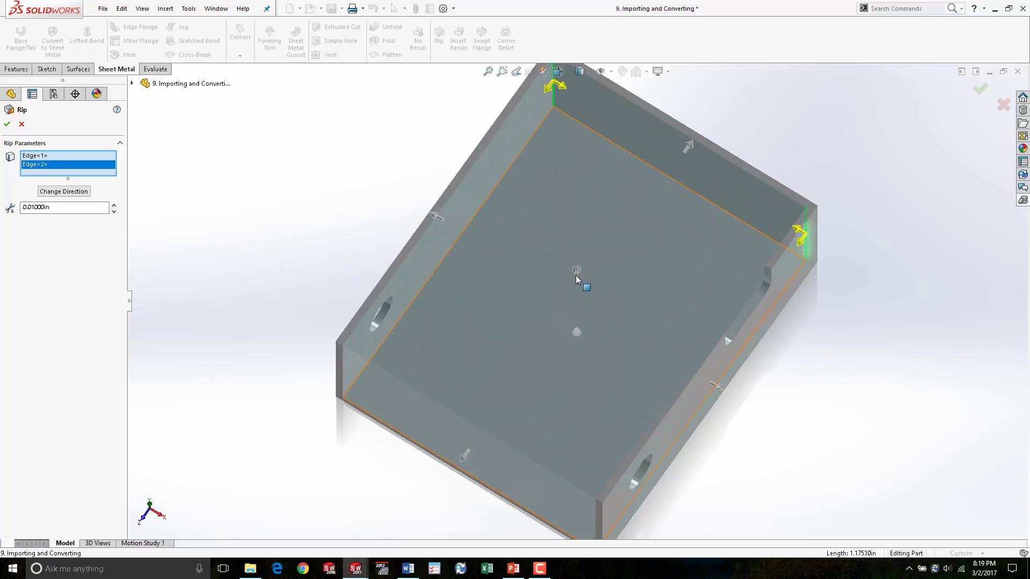
{"action": "scroll", "coordinate": [561, 120], "scroll_direction": "down", "scroll_amount": 5}
{"action": "scroll", "coordinate": [561, 124], "scroll_direction": "up", "scroll_amount": 4}
{"action": "scroll", "coordinate": [558, 162], "scroll_direction": "down", "scroll_amount": 5}
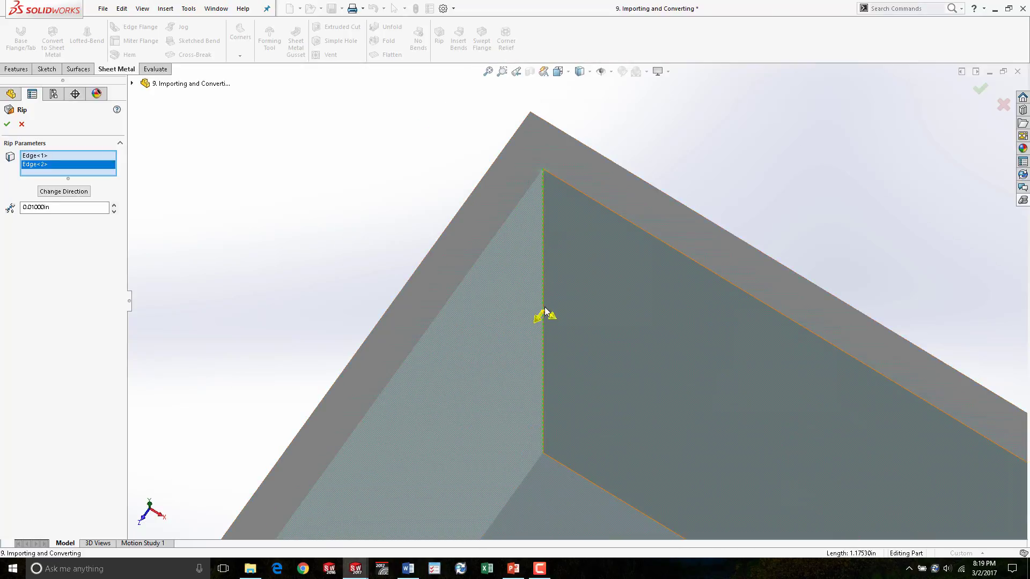
{"action": "middle_click_drag", "start_coordinate": [549, 316], "coordinate": [534, 347]}
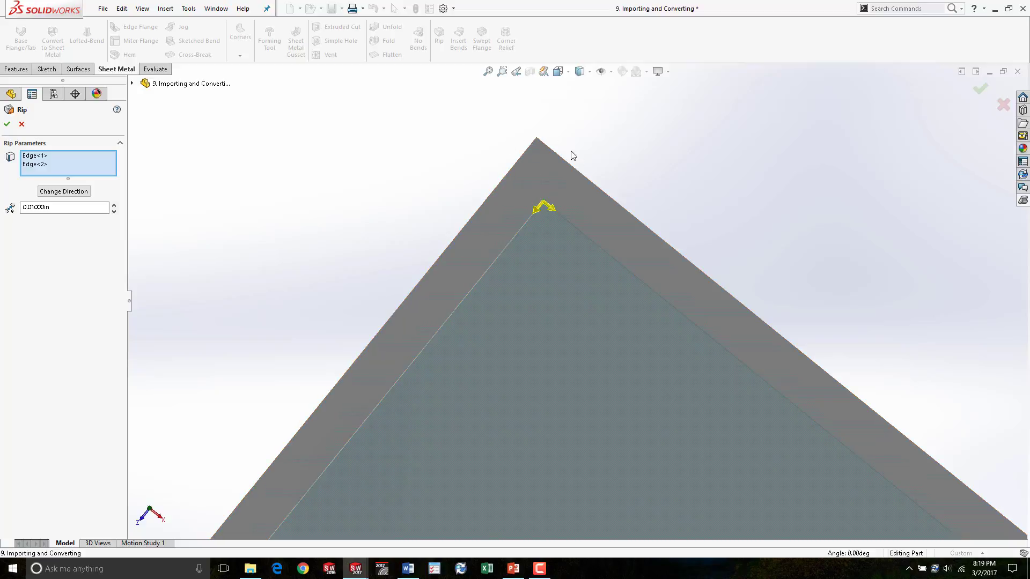
{"action": "scroll", "coordinate": [695, 237], "scroll_direction": "up", "scroll_amount": 5}
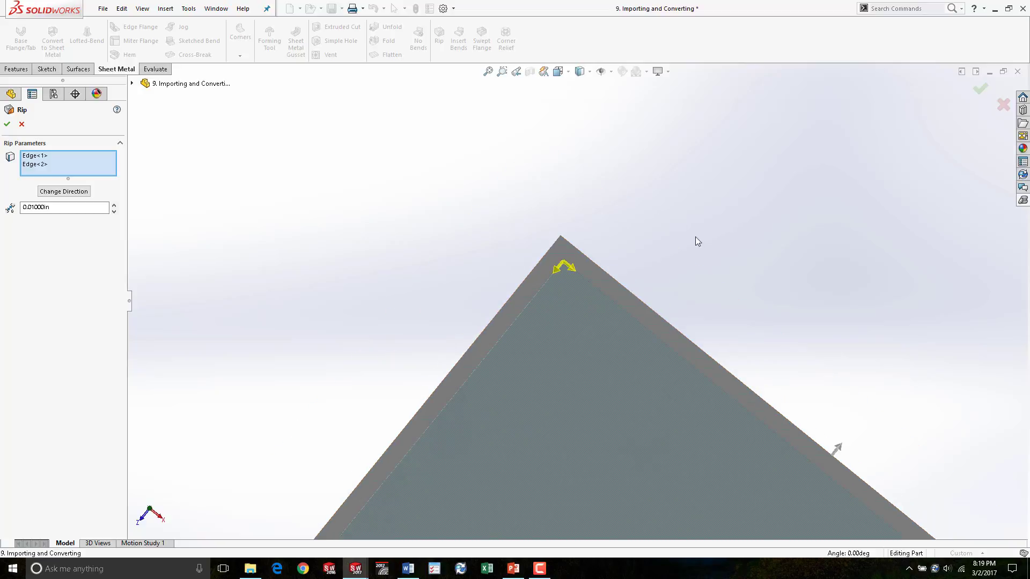
{"action": "left_click", "coordinate": [548, 265]}
{"action": "scroll", "coordinate": [419, 186], "scroll_direction": "up", "scroll_amount": 3}
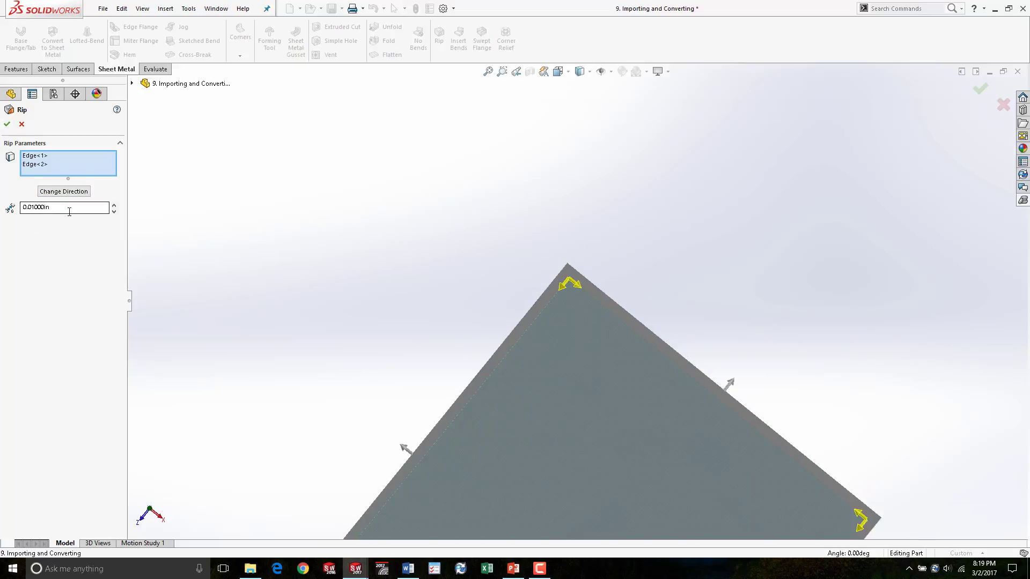
{"action": "scroll", "coordinate": [522, 318], "scroll_direction": "up", "scroll_amount": 4}
{"action": "middle_click_drag", "start_coordinate": [555, 410], "coordinate": [570, 228]}
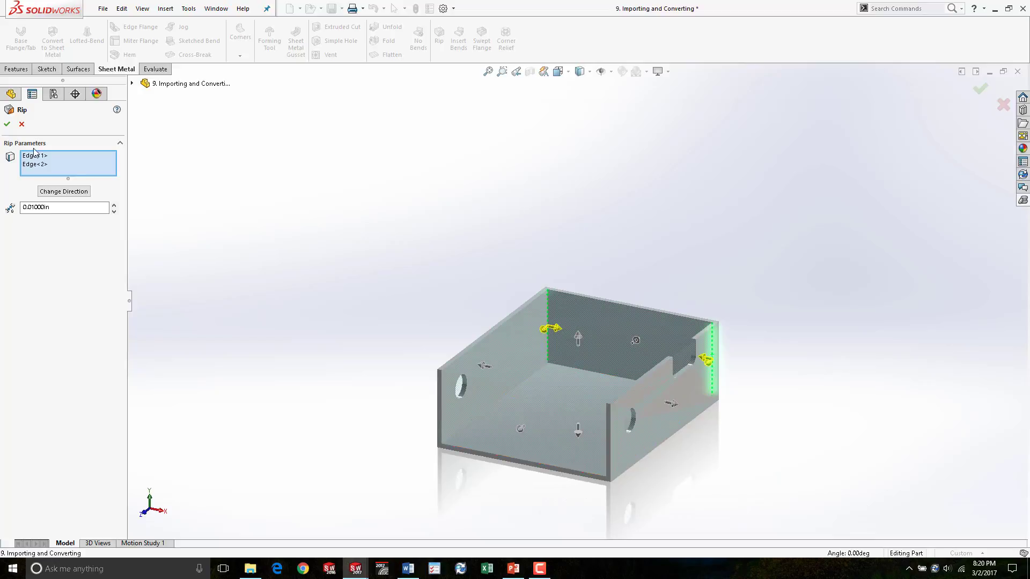
{"action": "left_click", "coordinate": [7, 125]}
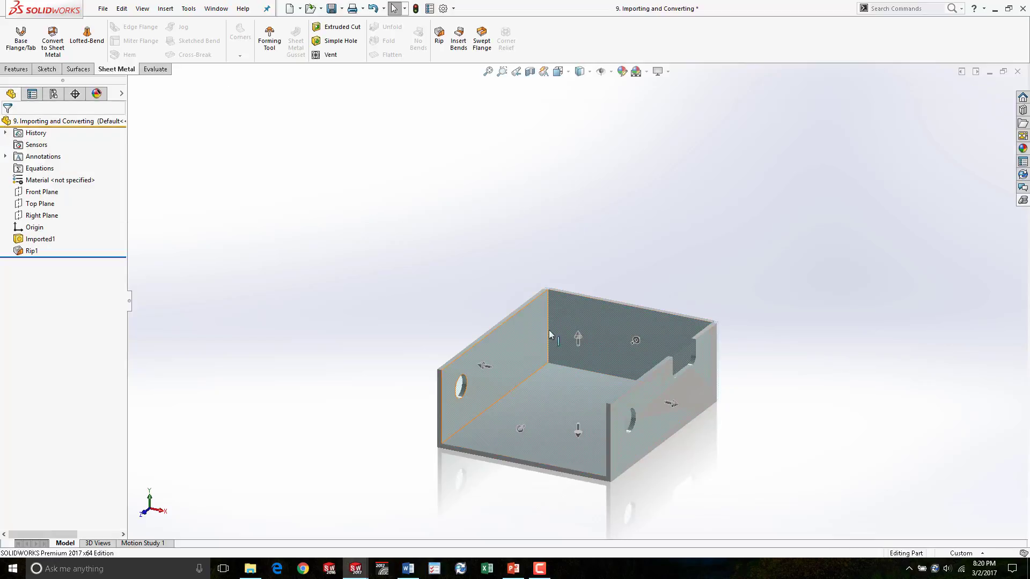
{"action": "scroll", "coordinate": [603, 346], "scroll_direction": "down", "scroll_amount": 5}
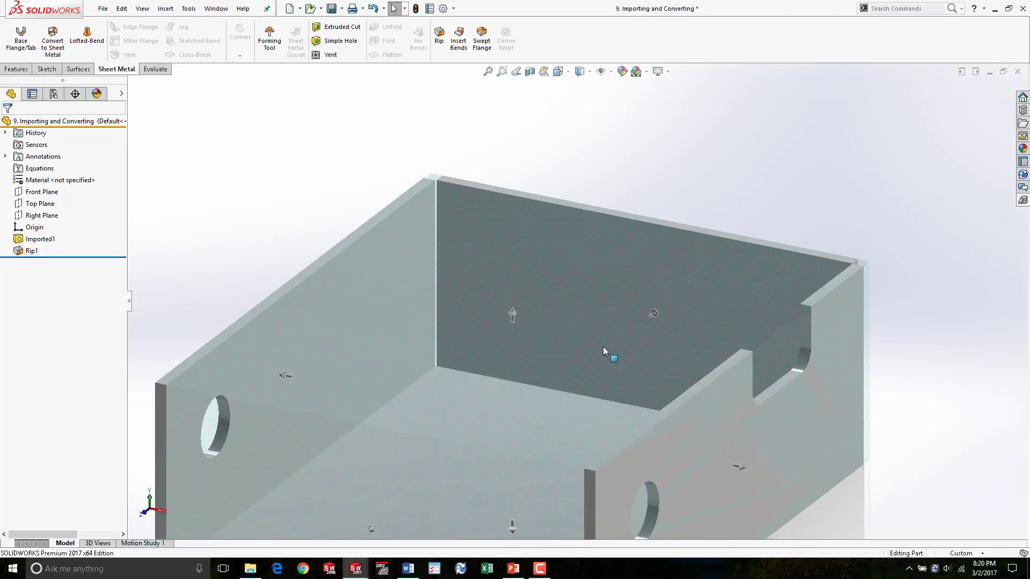
{"action": "middle_click_drag", "start_coordinate": [377, 297], "coordinate": [352, 360]}
{"action": "scroll", "coordinate": [370, 207], "scroll_direction": "down", "scroll_amount": 5}
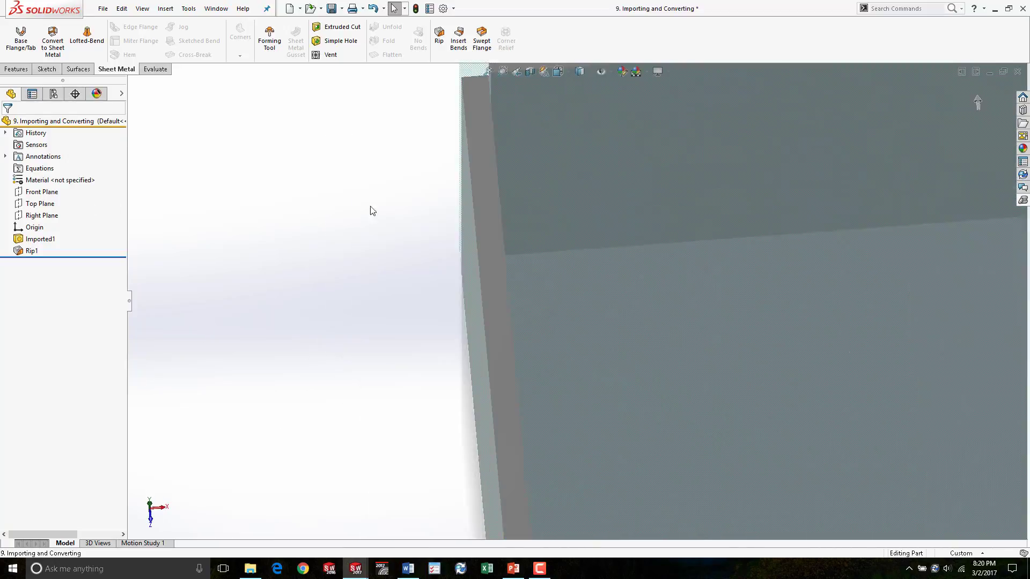
{"action": "scroll", "coordinate": [499, 137], "scroll_direction": "up", "scroll_amount": 3}
{"action": "middle_click_drag", "start_coordinate": [540, 146], "coordinate": [528, 352]}
{"action": "left_click", "coordinate": [1023, 201]}
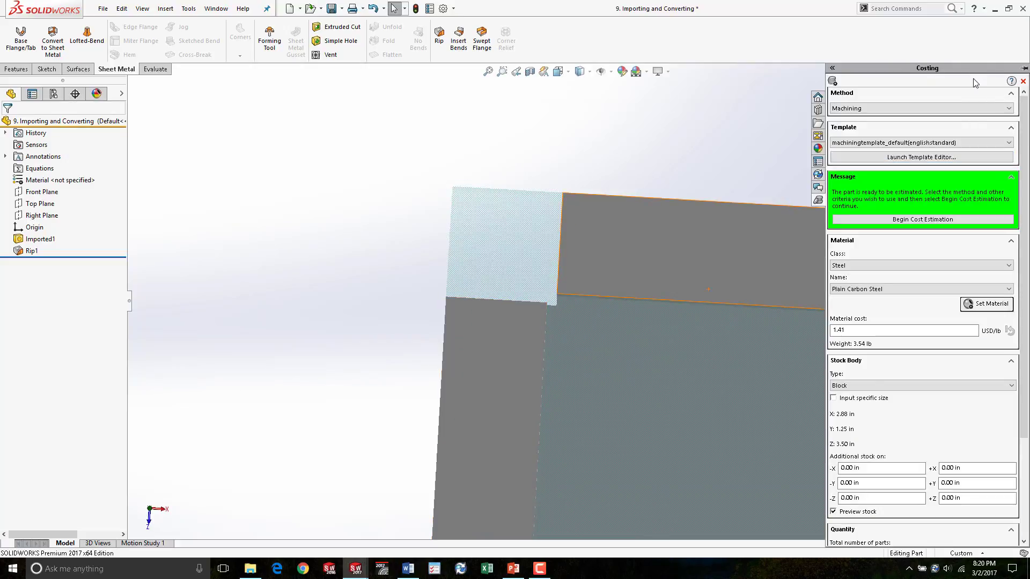
{"action": "left_click", "coordinate": [1022, 81]}
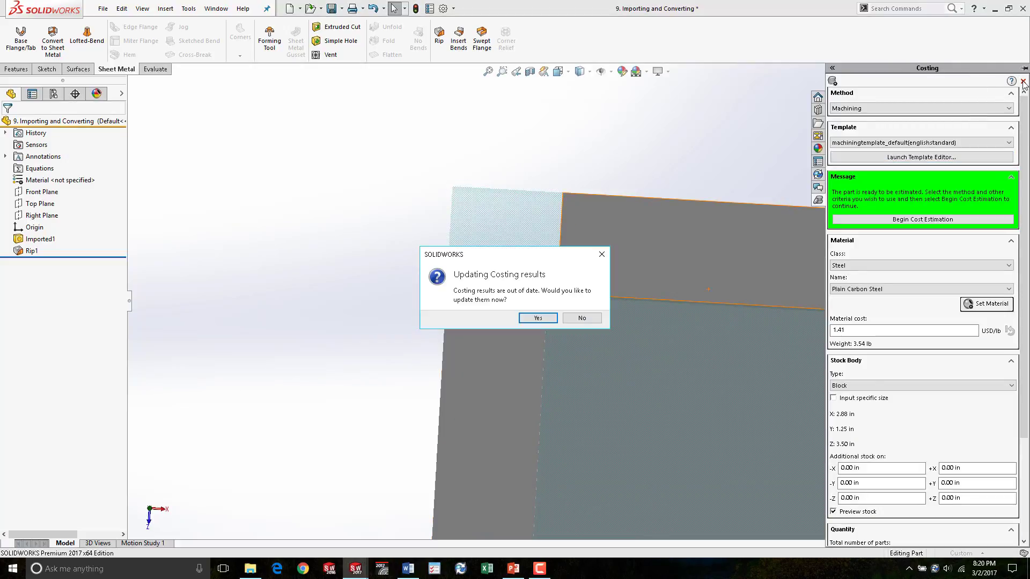
{"action": "left_click", "coordinate": [586, 317]}
- Switch the view's display style to Shaded With Edges
{"action": "middle_click_drag", "start_coordinate": [351, 158], "coordinate": [588, 272]}
{"action": "scroll", "coordinate": [592, 273], "scroll_direction": "up", "scroll_amount": 10}
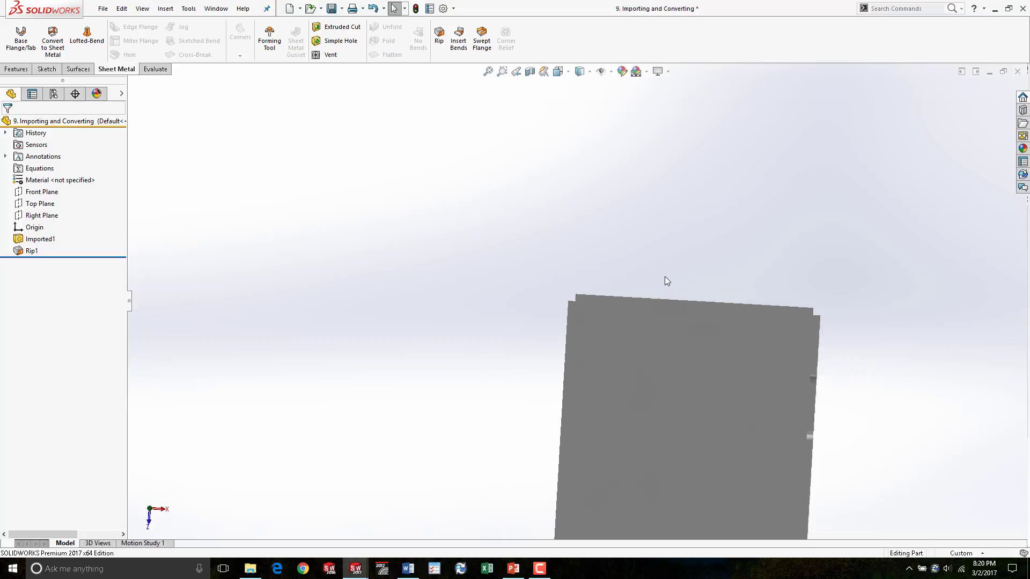
{"action": "middle_click_drag", "start_coordinate": [591, 364], "coordinate": [595, 148]}
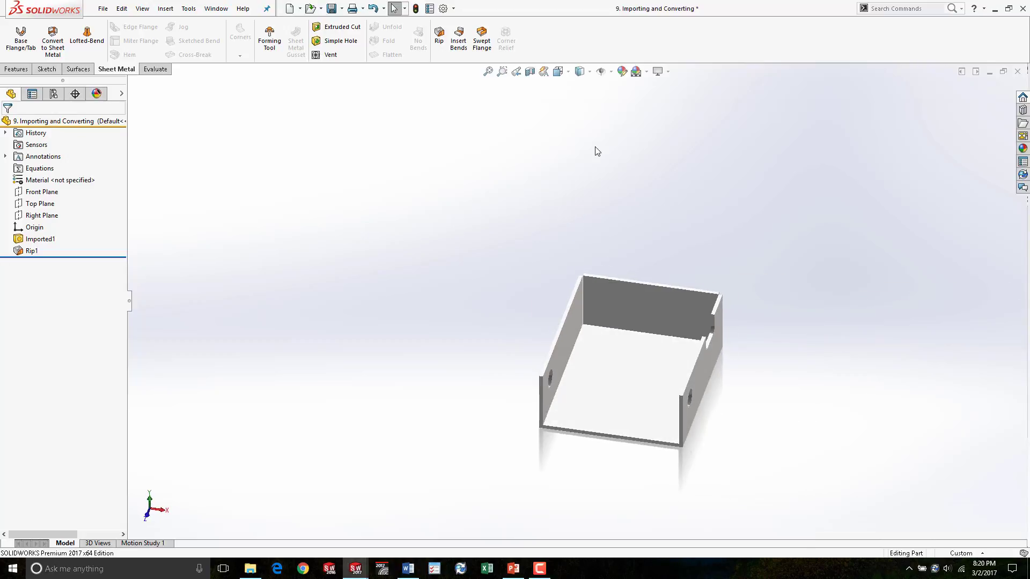
{"action": "left_click", "coordinate": [579, 71]}
{"action": "left_click", "coordinate": [580, 87]}
- Zoom in and rotate to examine the ripped corner gap of the box
{"action": "scroll", "coordinate": [581, 269], "scroll_direction": "down", "scroll_amount": 8}
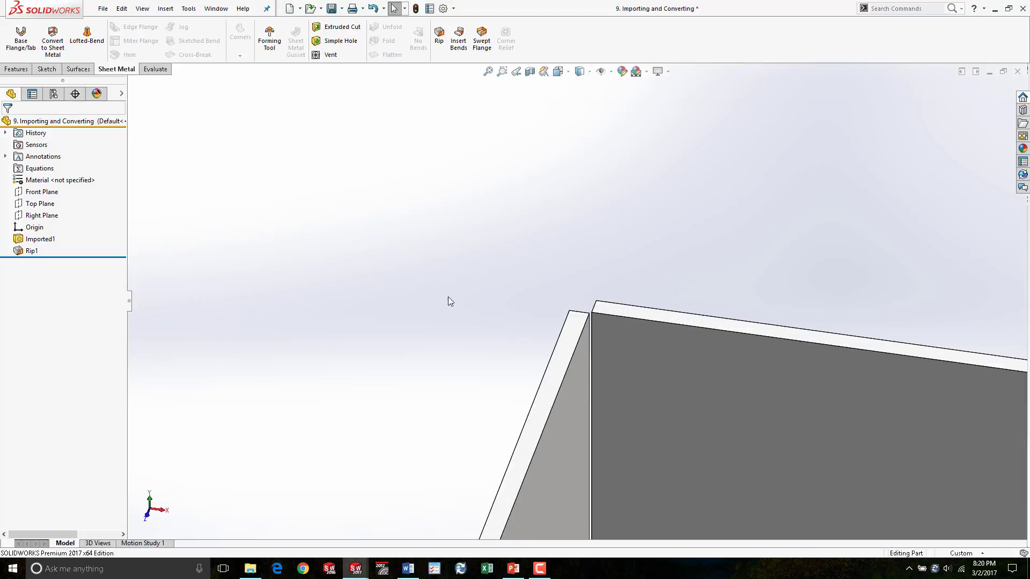
{"action": "middle_click_drag", "start_coordinate": [449, 298], "coordinate": [454, 511]}
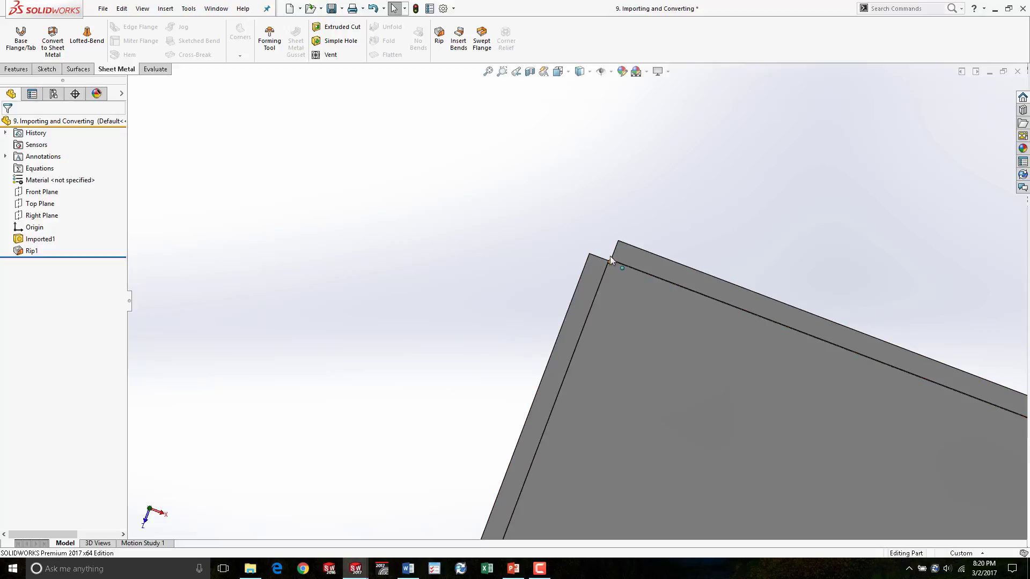
{"action": "scroll", "coordinate": [486, 233], "scroll_direction": "up", "scroll_amount": 3}
{"action": "scroll", "coordinate": [590, 311], "scroll_direction": "up", "scroll_amount": 3}
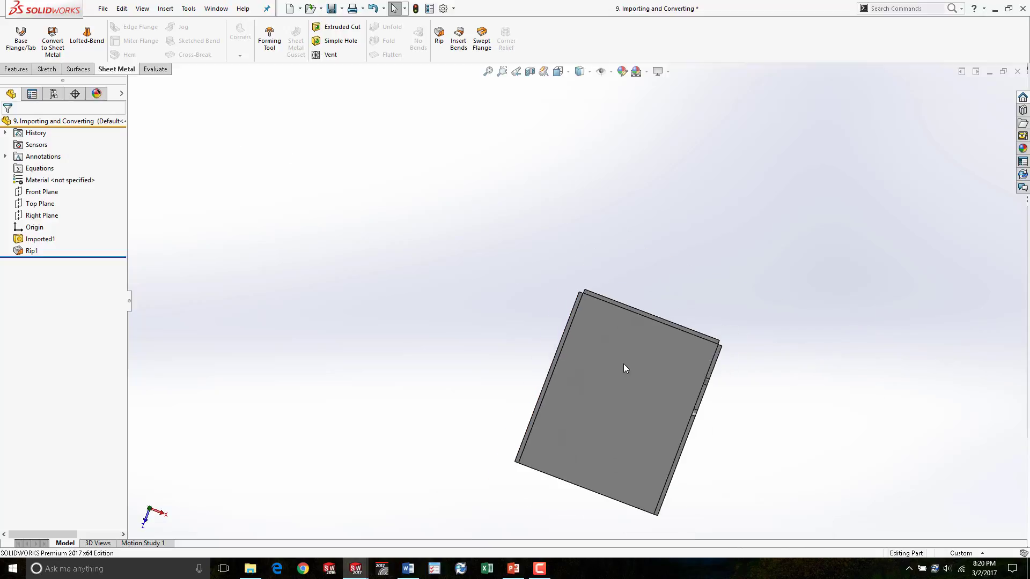
{"action": "middle_click_drag", "start_coordinate": [625, 367], "coordinate": [593, 195]}
{"action": "scroll", "coordinate": [603, 330], "scroll_direction": "down", "scroll_amount": 5}
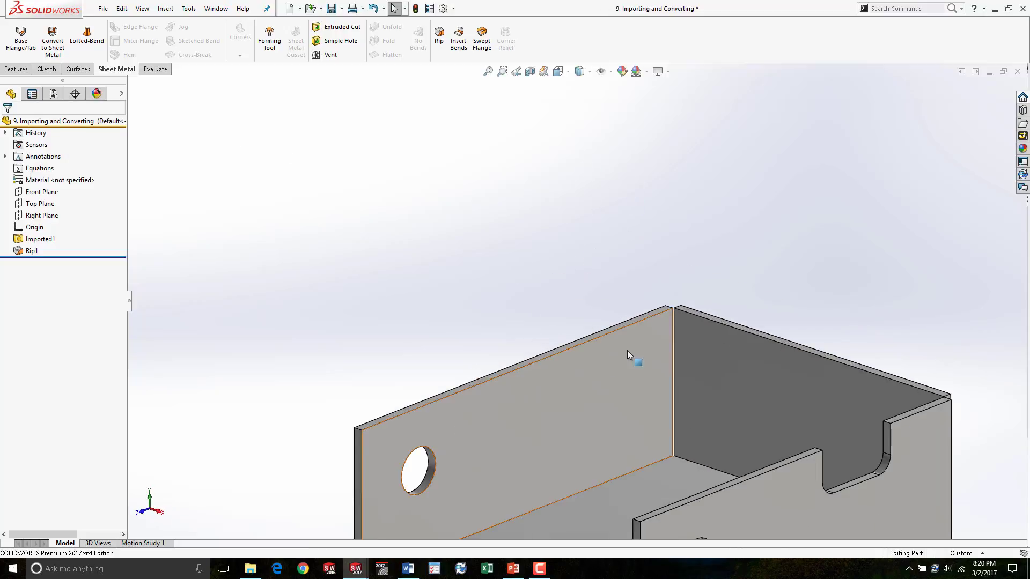
{"action": "scroll", "coordinate": [627, 360], "scroll_direction": "up", "scroll_amount": 3}
{"action": "mouse_move", "coordinate": [626, 359]}
{"action": "middle_mouse_down"}
{"action": "mouse_move", "coordinate": [648, 357]}
{"action": "mouse_move", "coordinate": [623, 372]}
{"action": "middle_mouse_up"}
{"action": "scroll", "coordinate": [648, 358], "scroll_direction": "up", "scroll_amount": 2}
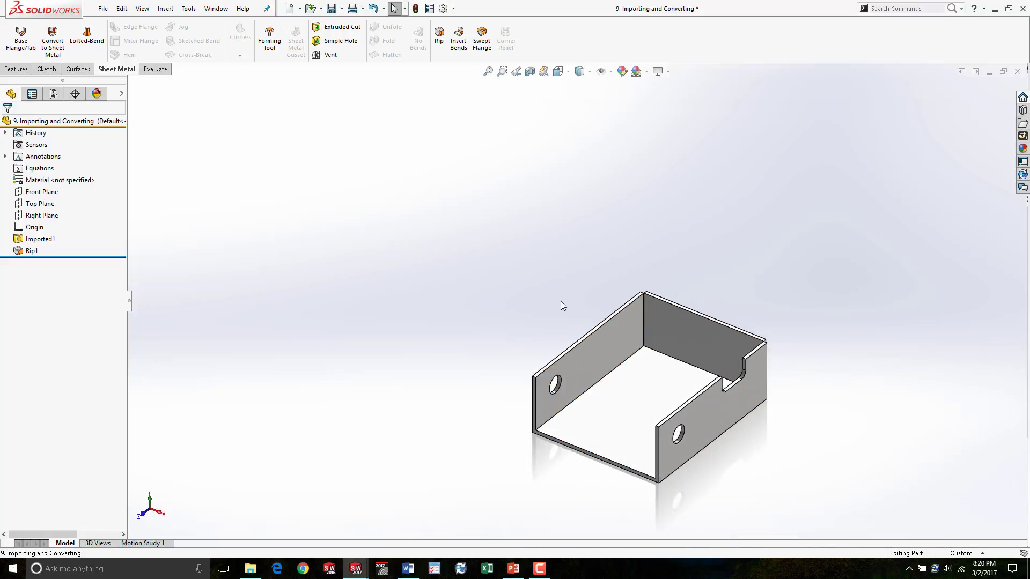
- Insert Bends on the box using the bottom face as the fixed face
{"action": "left_click", "coordinate": [458, 38]}
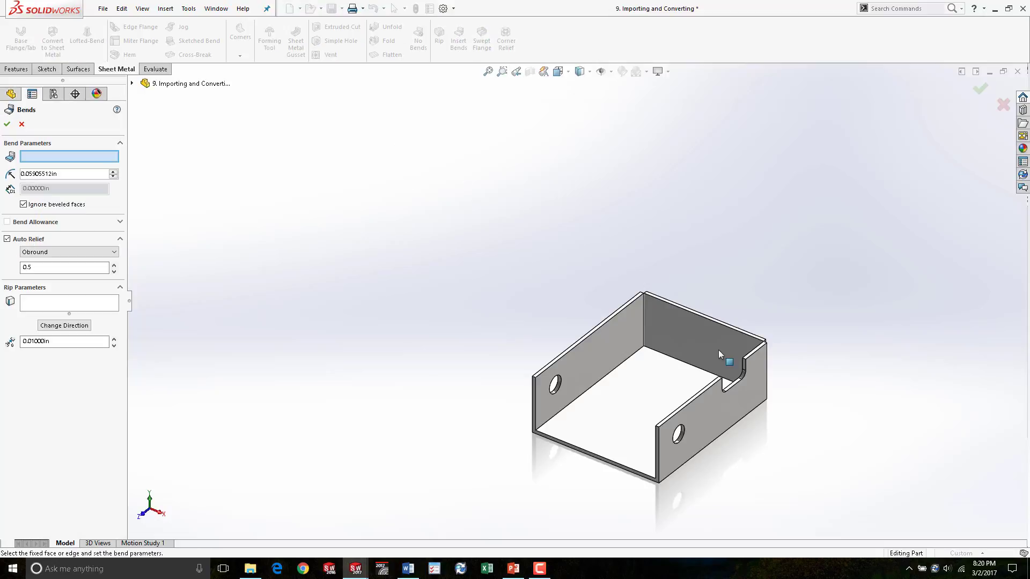
{"action": "scroll", "coordinate": [586, 397], "scroll_direction": "down", "scroll_amount": 5}
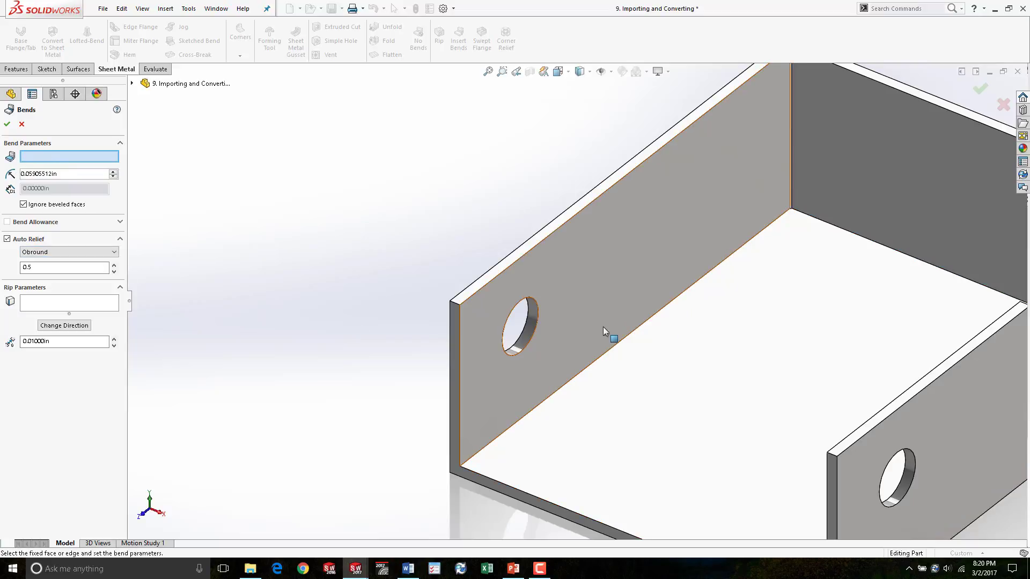
{"action": "left_click", "coordinate": [759, 371]}
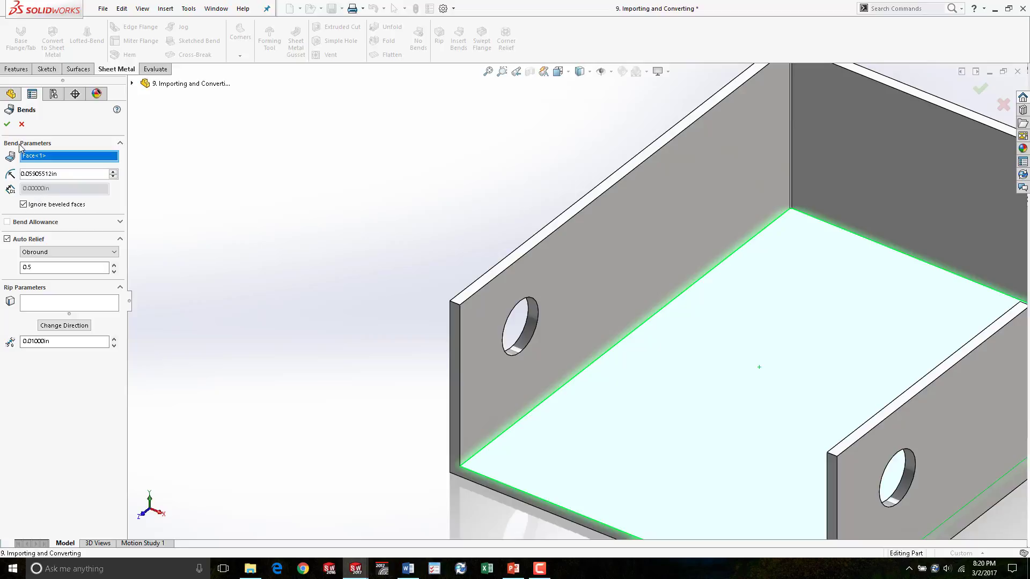
{"action": "scroll", "coordinate": [295, 273], "scroll_direction": "up", "scroll_amount": 6}
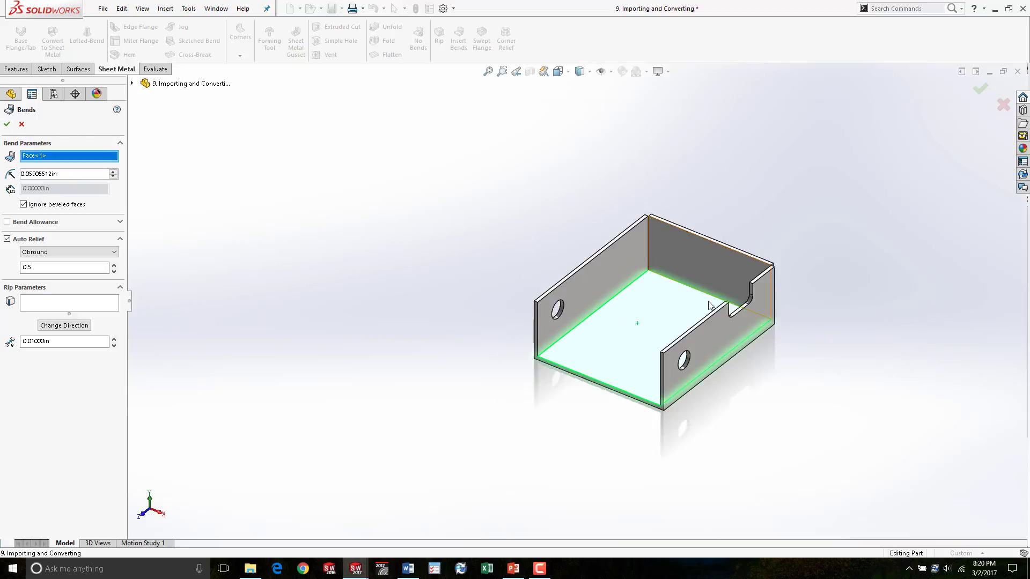
{"action": "middle_click_drag", "start_coordinate": [712, 305], "coordinate": [677, 311]}
{"action": "scroll", "coordinate": [673, 270], "scroll_direction": "down", "scroll_amount": 5}
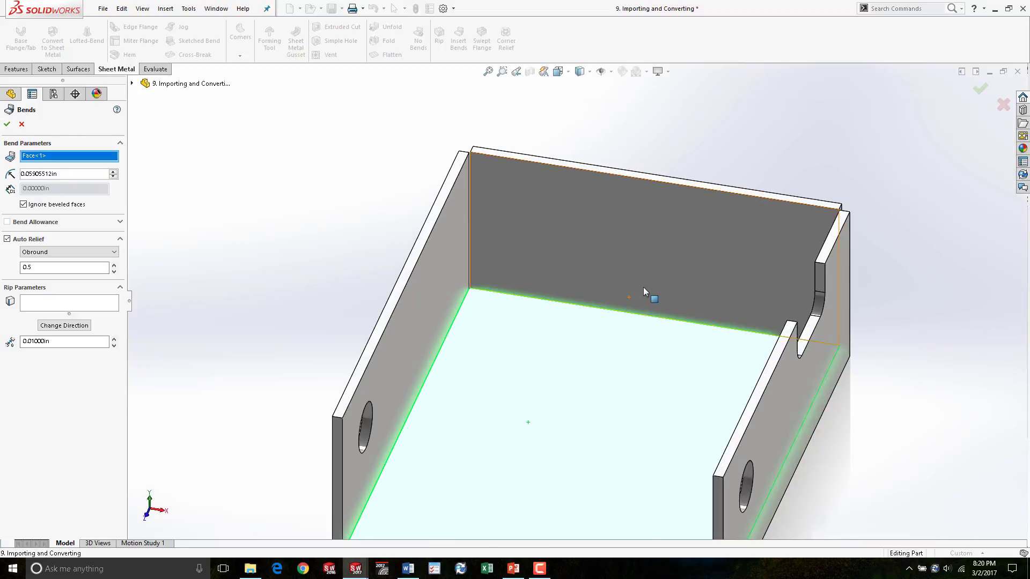
{"action": "left_click", "coordinate": [12, 122]}
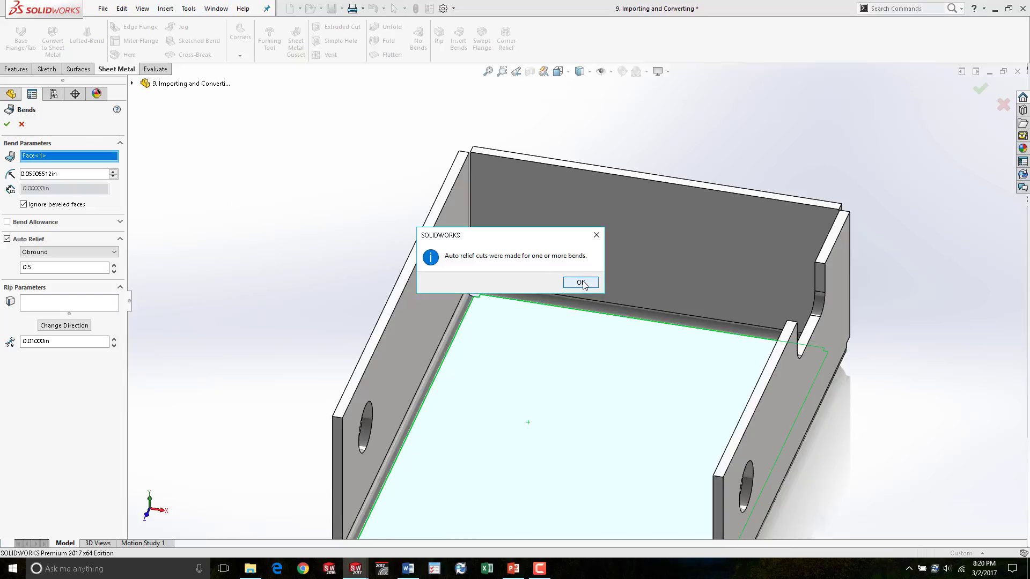
{"action": "left_click", "coordinate": [579, 283]}
- Open the Sheet-Metal feature definition to review its bend parameters, then close it
{"action": "middle_click_drag", "start_coordinate": [662, 345], "coordinate": [531, 313]}
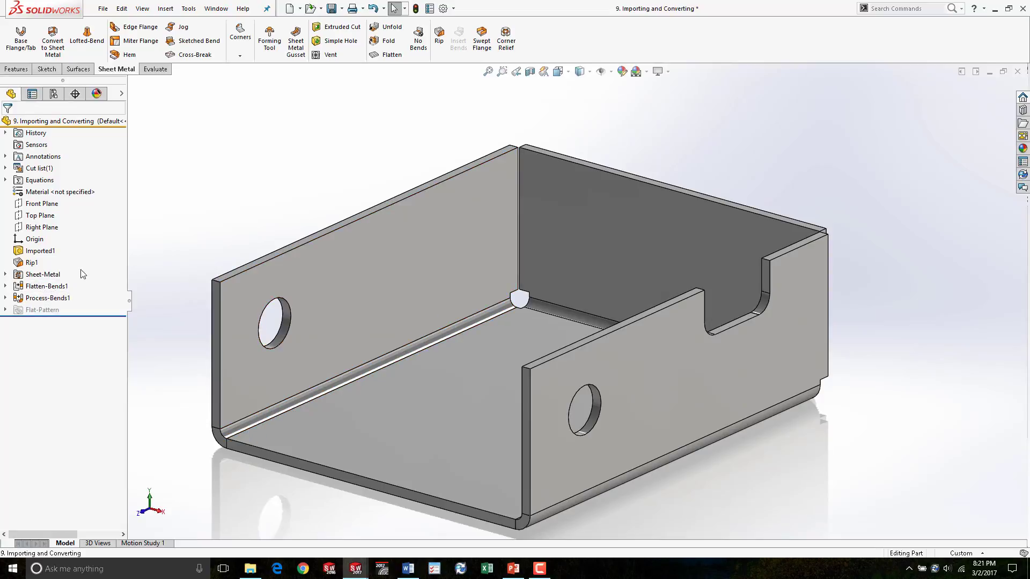
{"action": "right_click", "coordinate": [43, 274]}
{"action": "left_click", "coordinate": [40, 226]}
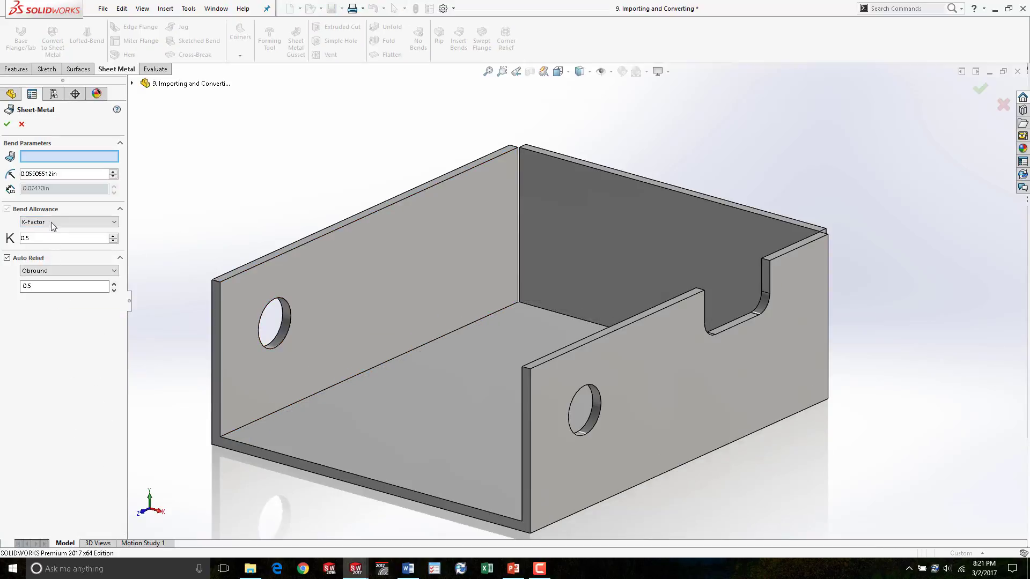
{"action": "left_click", "coordinate": [16, 127]}
{"action": "right_click", "coordinate": [44, 275]}
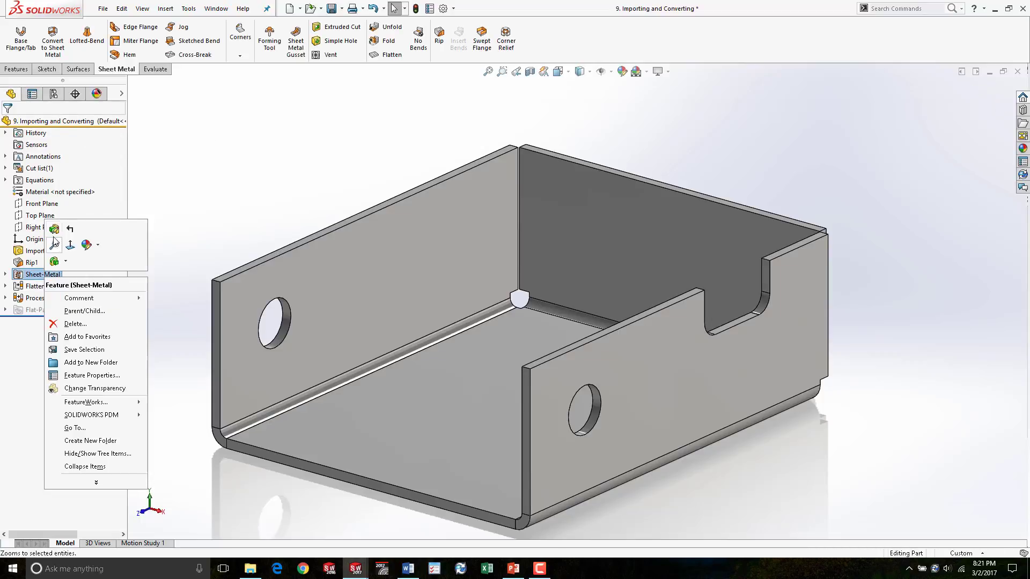
- Flatten the sheet-metal box to view its flat pattern, then switch back to the formed state
{"action": "left_click", "coordinate": [55, 242]}
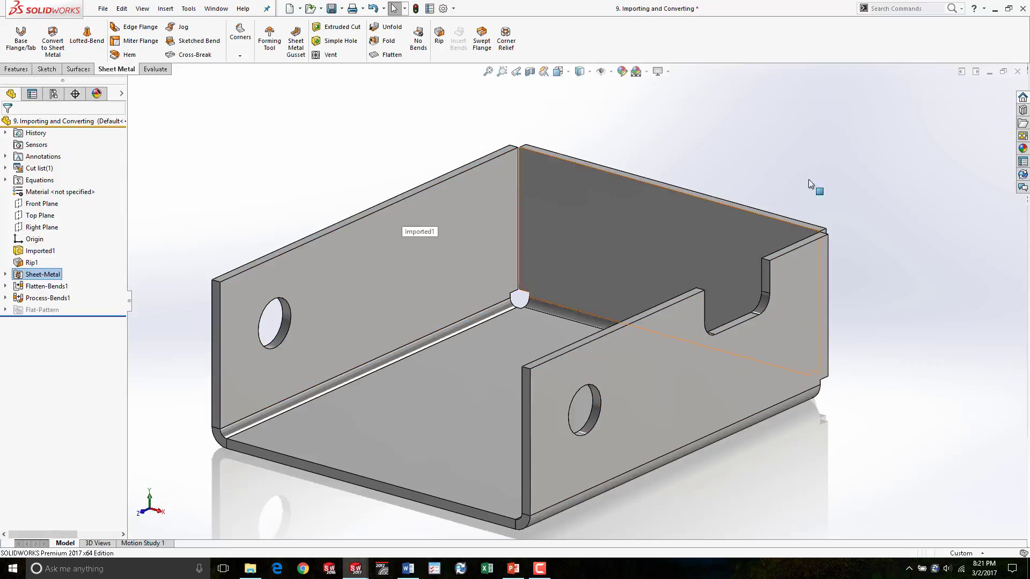
{"action": "left_click", "coordinate": [395, 56]}
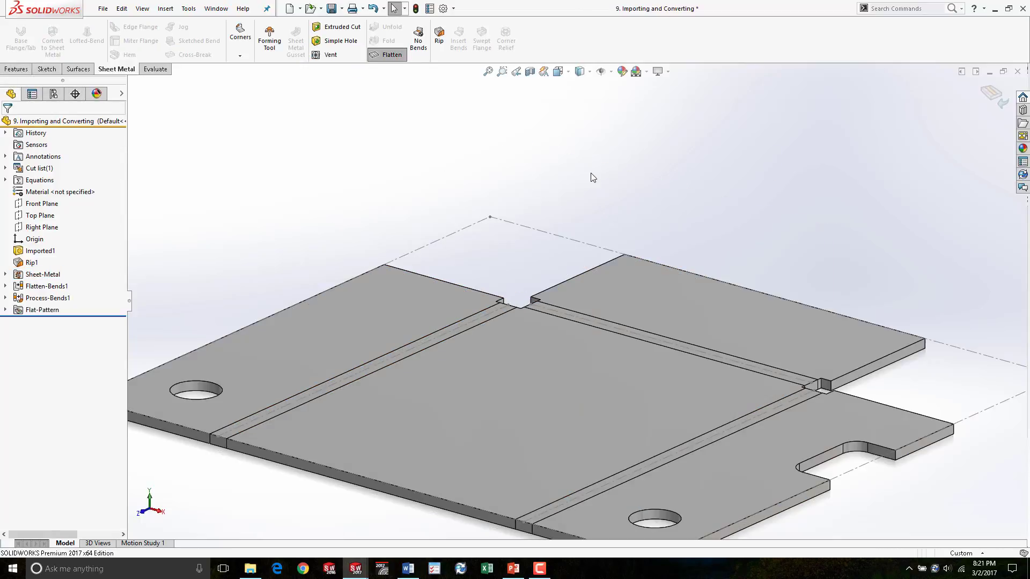
{"action": "middle_click_drag", "start_coordinate": [571, 201], "coordinate": [574, 236]}
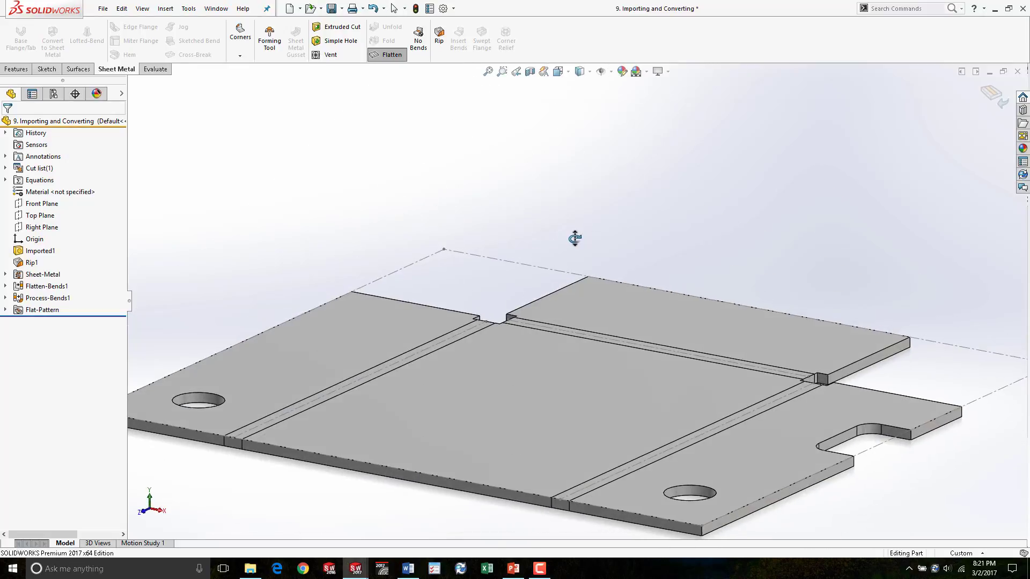
{"action": "key", "text": "f"}
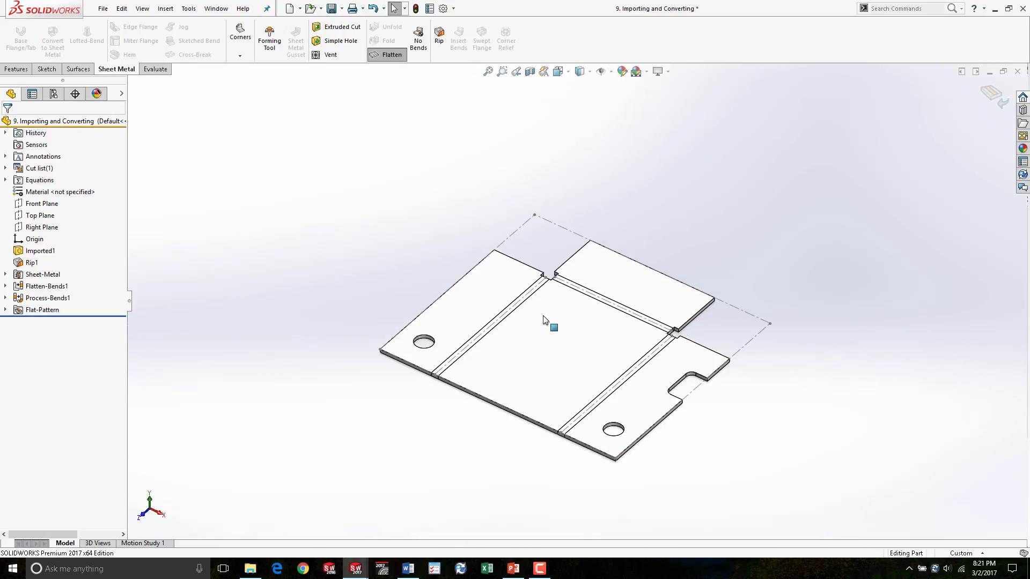
{"action": "left_click", "coordinate": [390, 56]}
{"action": "middle_click_drag", "start_coordinate": [650, 356], "coordinate": [617, 341]}
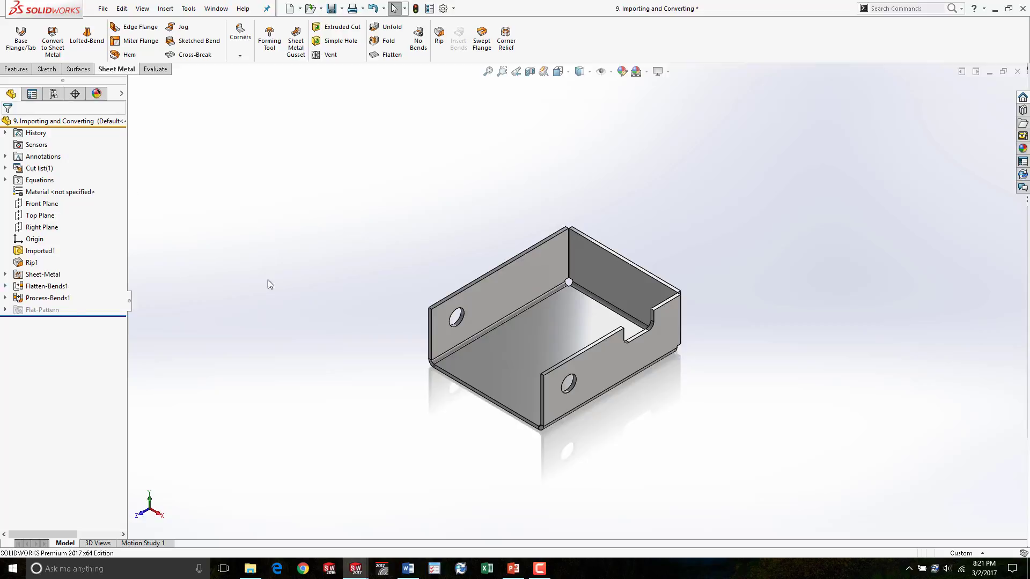
- Open the part file 11. Convert to sheet metal
{"action": "left_click", "coordinate": [310, 8]}
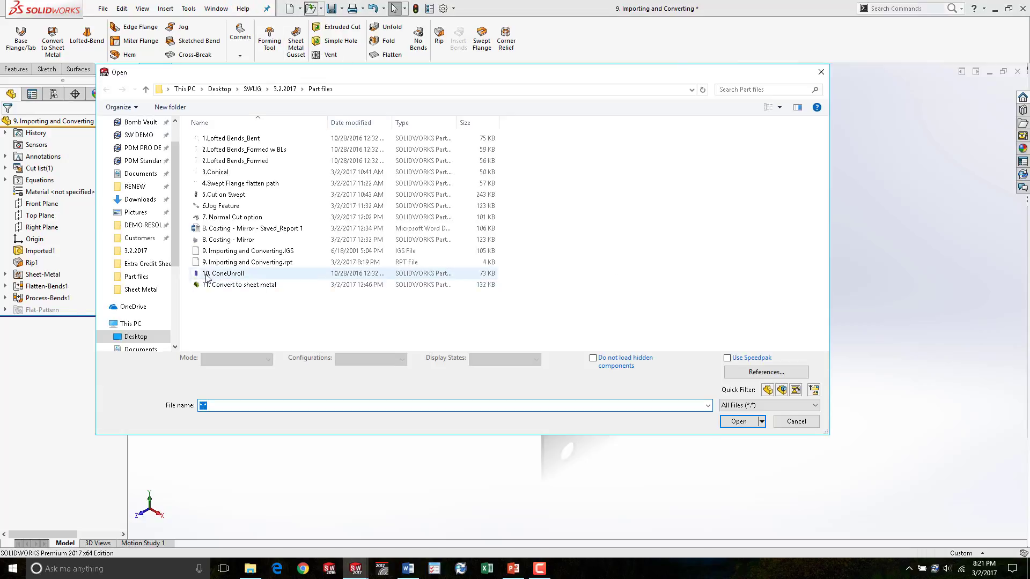
{"action": "left_click", "coordinate": [269, 285]}
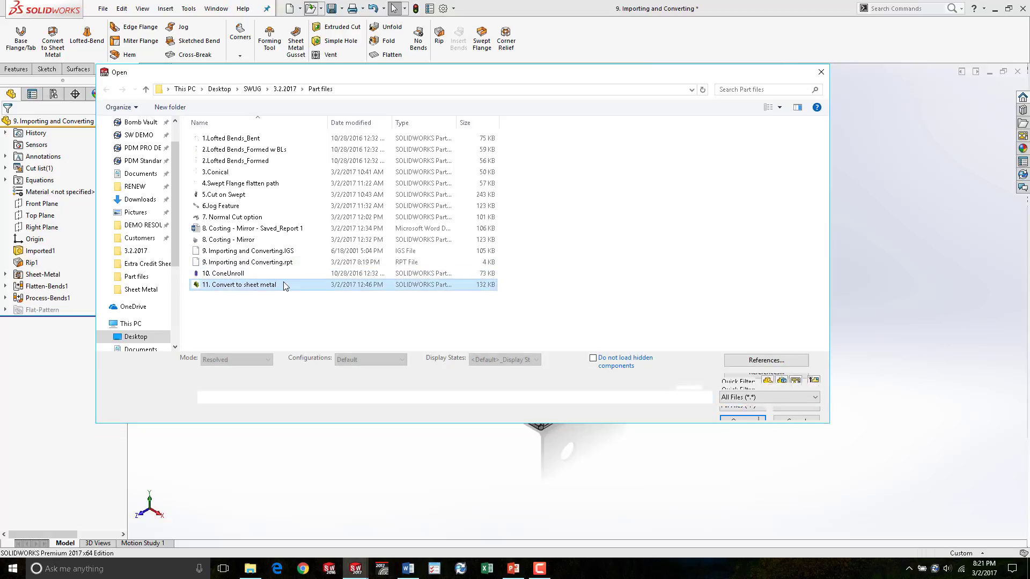
{"action": "left_click", "coordinate": [753, 413]}
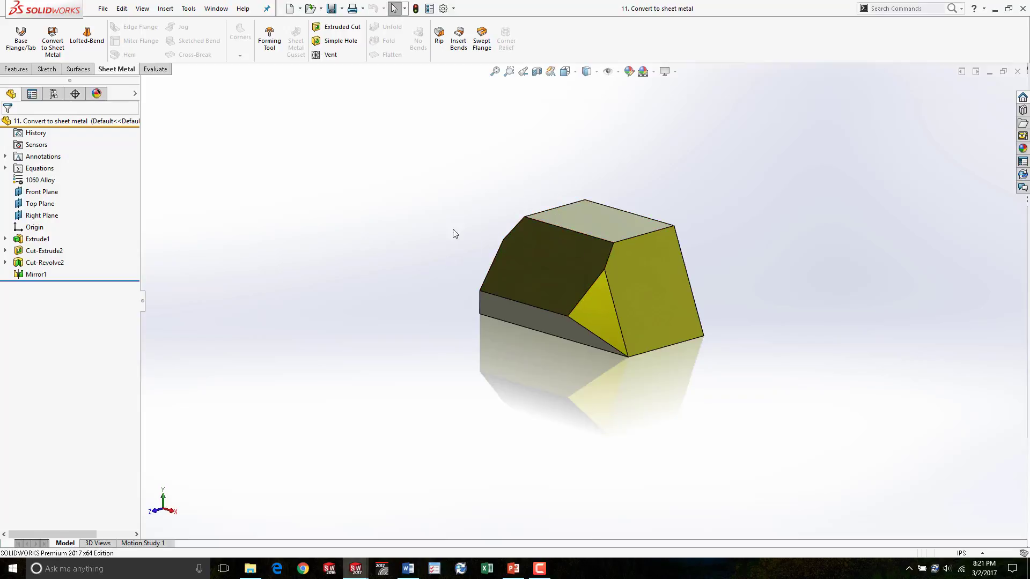
- Set the display style of the solid block to Shaded without edges
{"action": "middle_click_drag", "start_coordinate": [494, 282], "coordinate": [667, 267]}
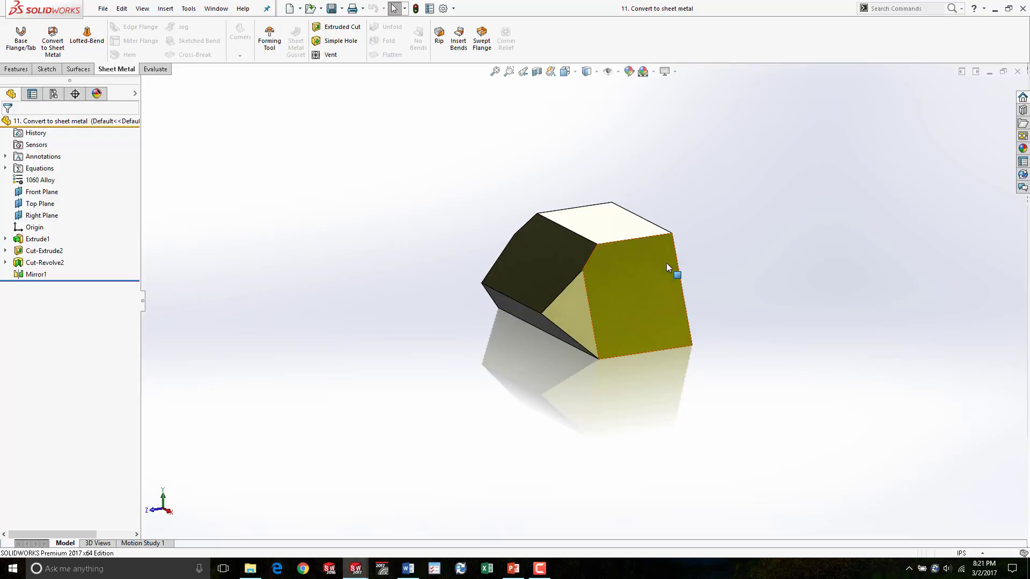
{"action": "middle_click_drag", "start_coordinate": [351, 176], "coordinate": [420, 195]}
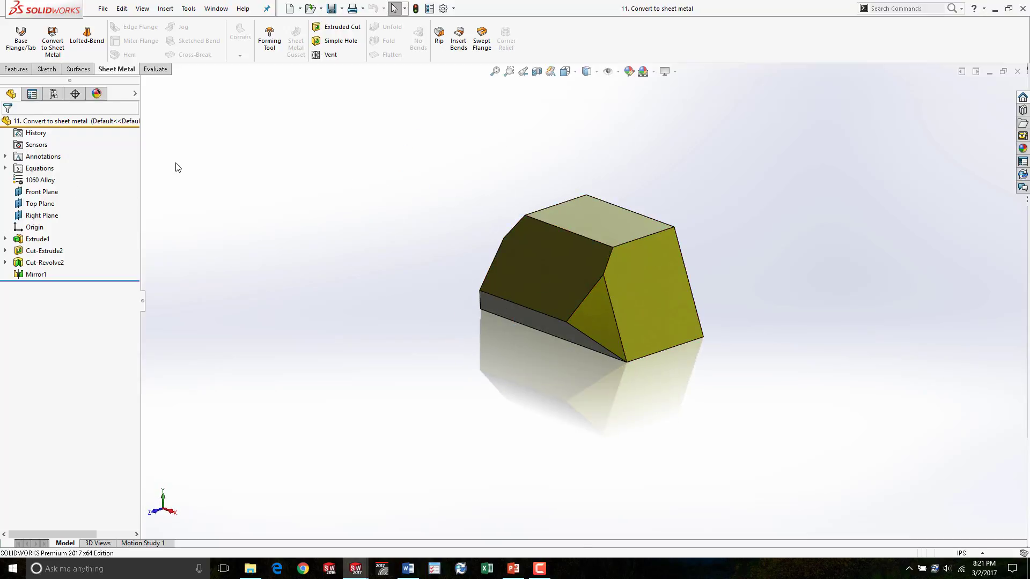
{"action": "left_click", "coordinate": [665, 71]}
{"action": "left_click", "coordinate": [676, 89]}
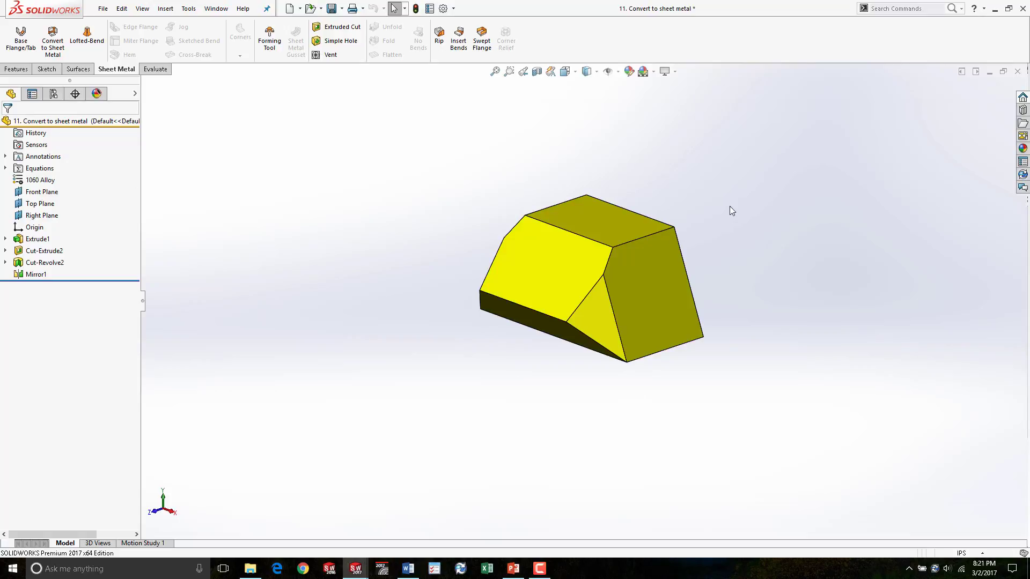
{"action": "middle_click_drag", "start_coordinate": [729, 211], "coordinate": [479, 315]}
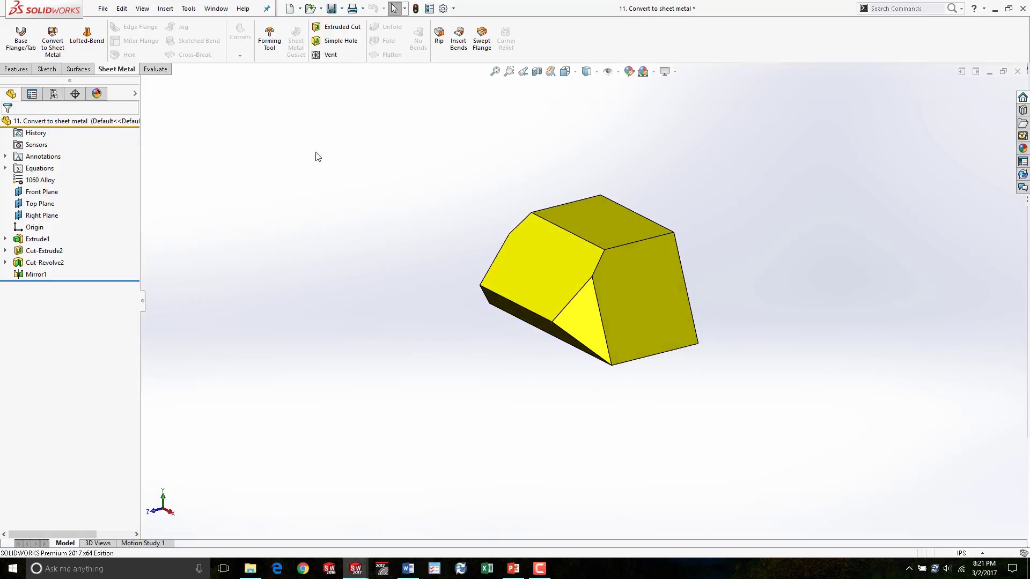
{"action": "middle_click_drag", "start_coordinate": [429, 218], "coordinate": [529, 243]}
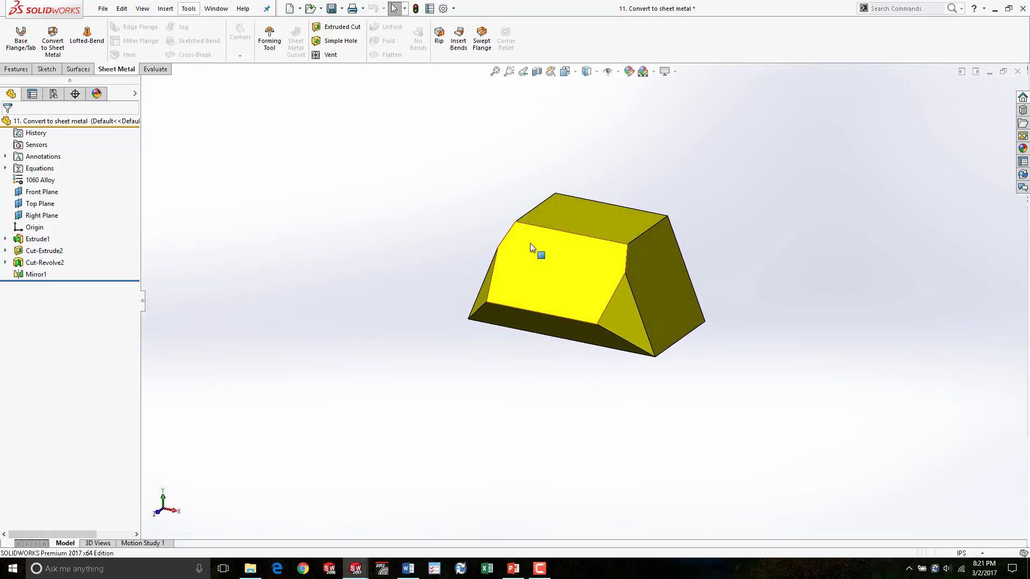
- Start Convert to Sheet Metal and enable the gauge table with the sample steel table
{"action": "left_click", "coordinate": [52, 37]}
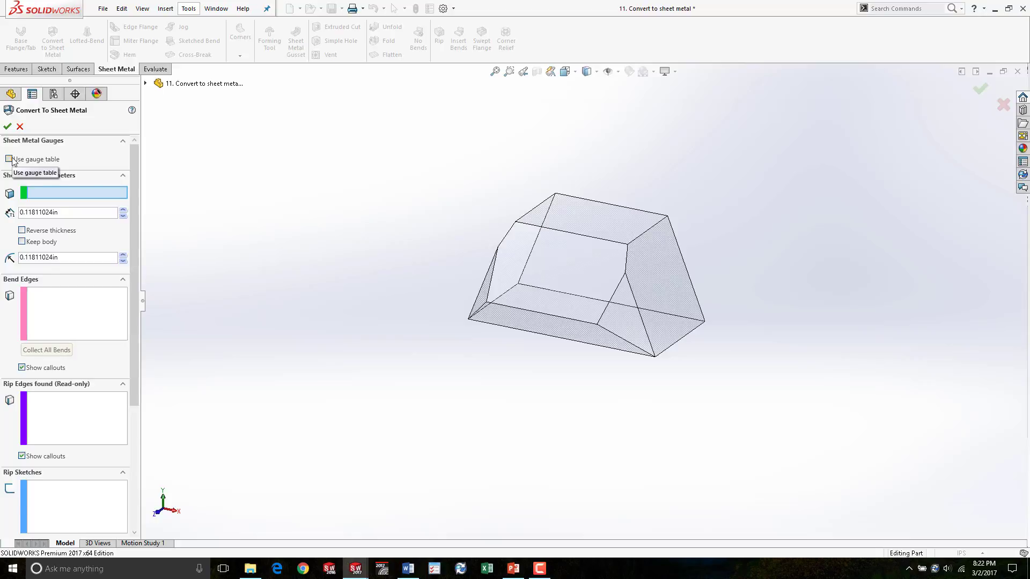
{"action": "left_click", "coordinate": [9, 159]}
{"action": "left_click", "coordinate": [109, 172]}
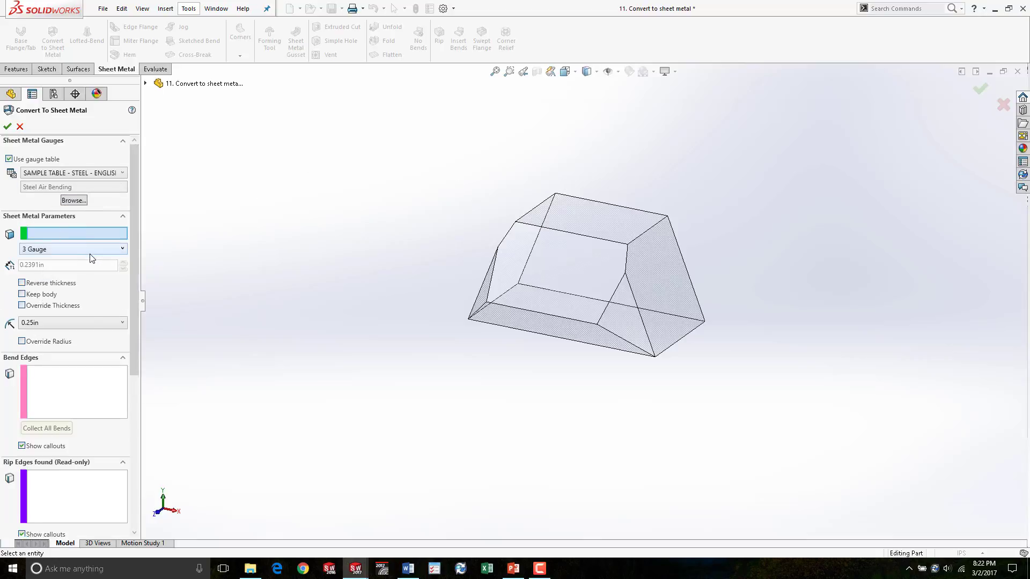
{"action": "left_click", "coordinate": [91, 250]}
{"action": "left_click", "coordinate": [88, 258]}
- Select the block's top face as the fixed face and set the gauge to 12 Gauge
{"action": "left_click", "coordinate": [591, 223]}
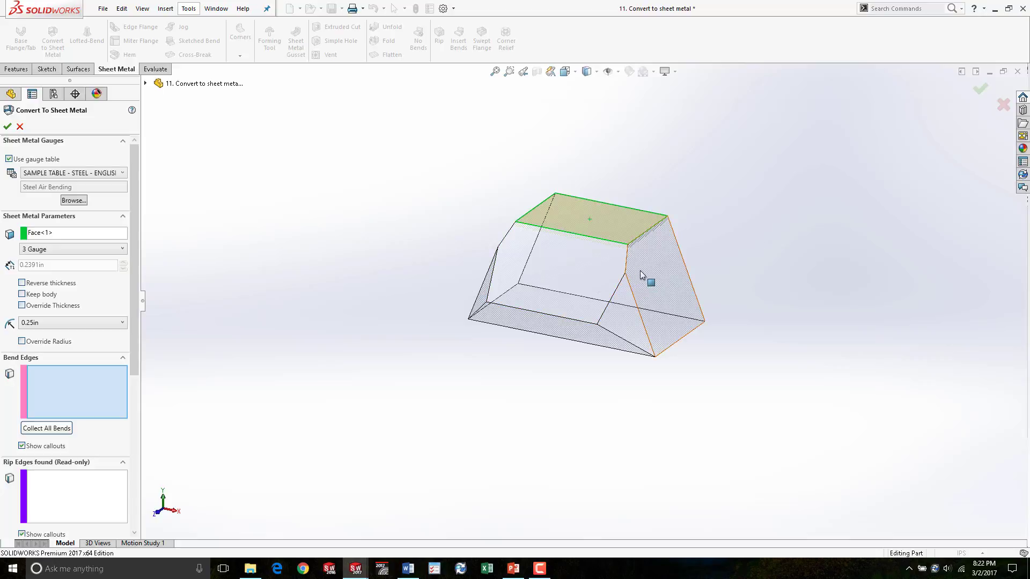
{"action": "scroll", "coordinate": [642, 275], "scroll_direction": "down", "scroll_amount": 5}
{"action": "left_click", "coordinate": [80, 248]}
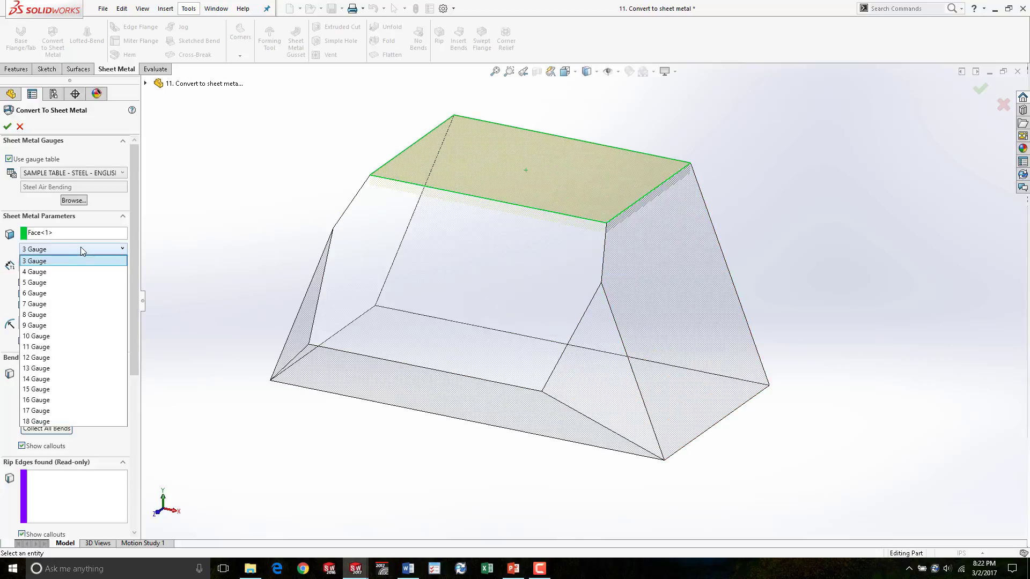
{"action": "left_click", "coordinate": [56, 357]}
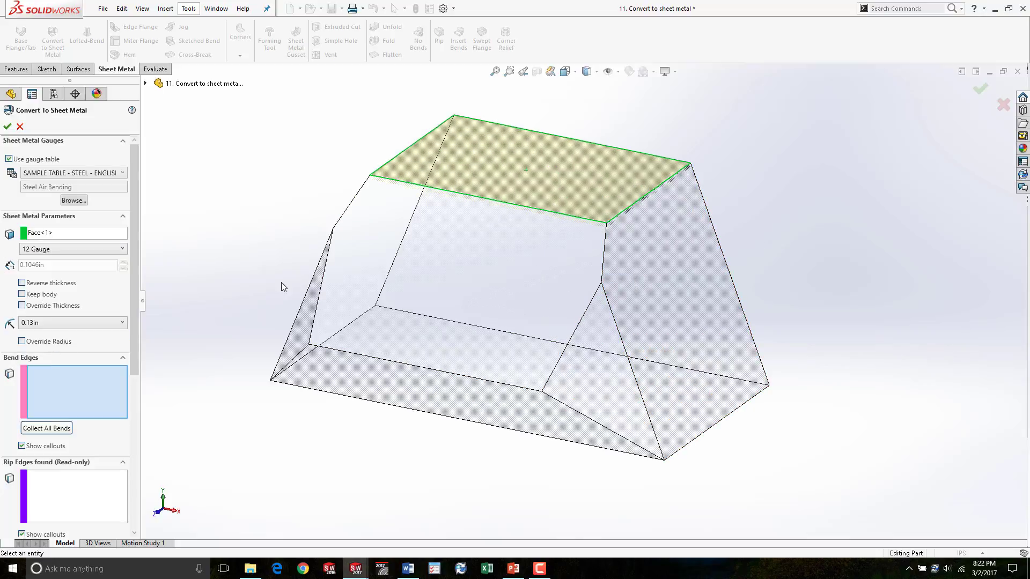
- Enable Reverse thickness for the converted sheet
{"action": "middle_click_drag", "start_coordinate": [602, 291], "coordinate": [537, 329]}
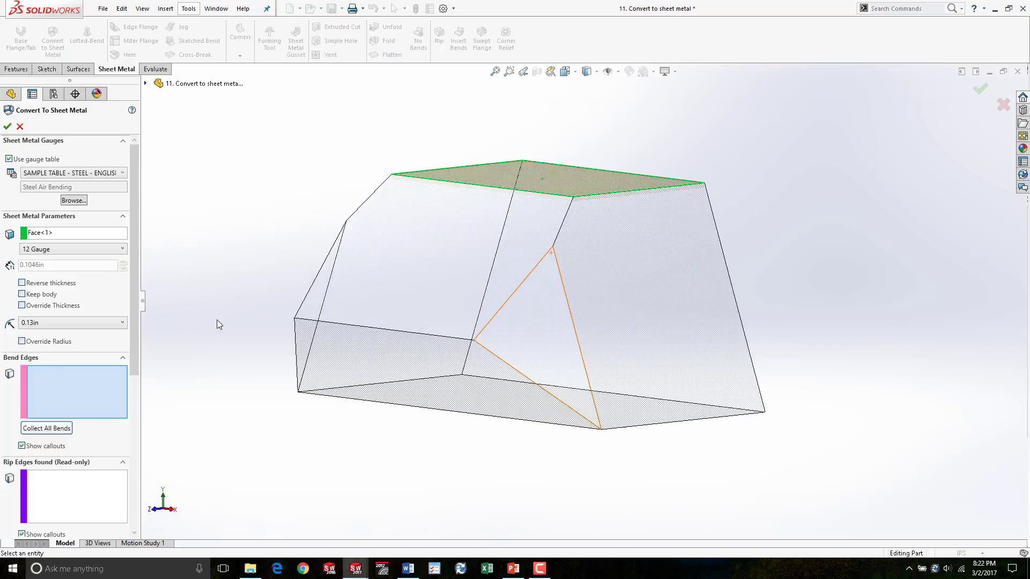
{"action": "left_click", "coordinate": [60, 323]}
{"action": "left_click", "coordinate": [61, 323]}
{"action": "left_click", "coordinate": [22, 283]}
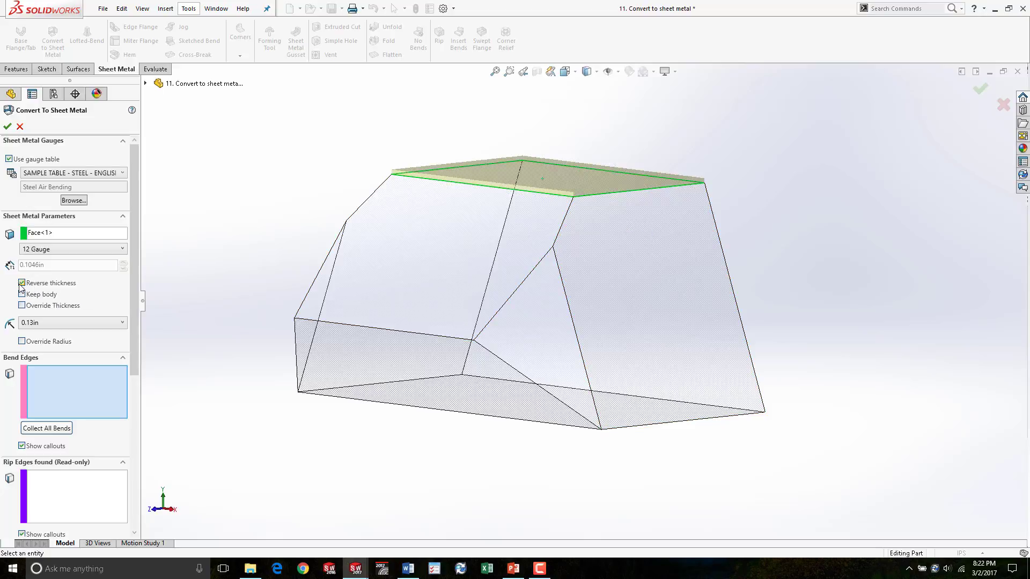
{"action": "left_click", "coordinate": [22, 282]}
{"action": "scroll", "coordinate": [546, 198], "scroll_direction": "down", "scroll_amount": 5}
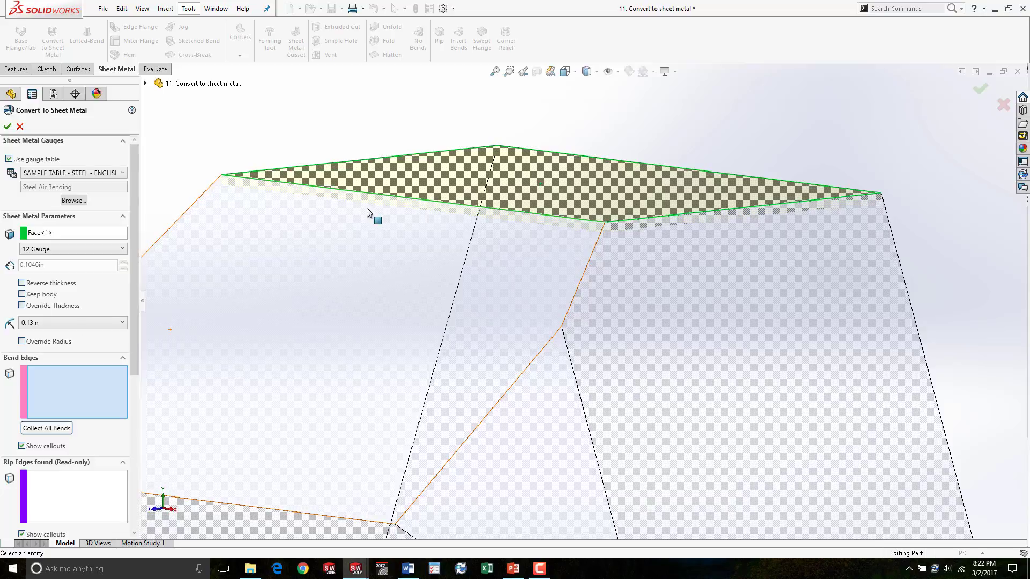
{"action": "left_click", "coordinate": [22, 283]}
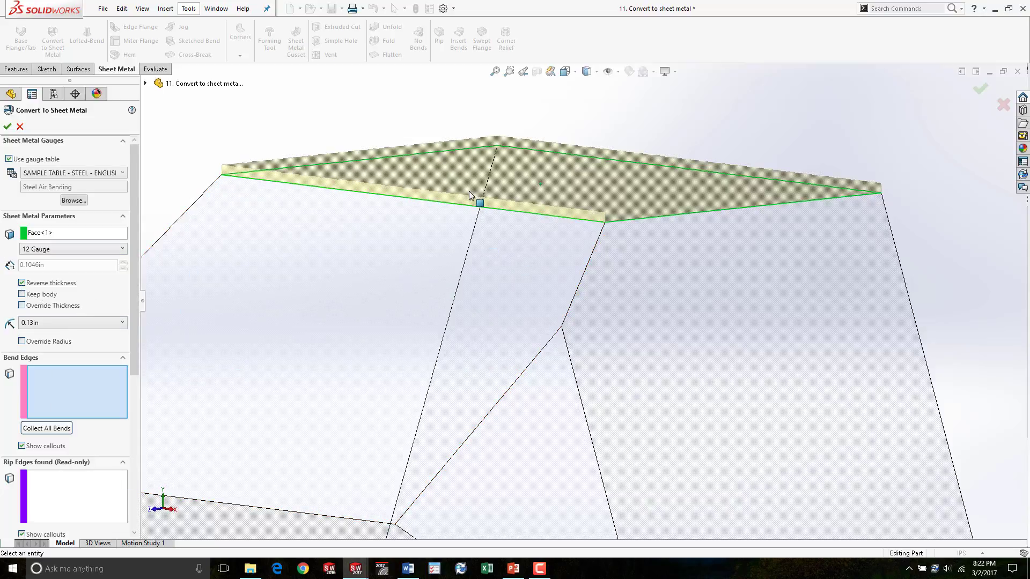
- Select the two long edges of the top face as bend edges
{"action": "scroll", "coordinate": [506, 248], "scroll_direction": "up", "scroll_amount": 5}
{"action": "middle_click_drag", "start_coordinate": [496, 262], "coordinate": [515, 322]}
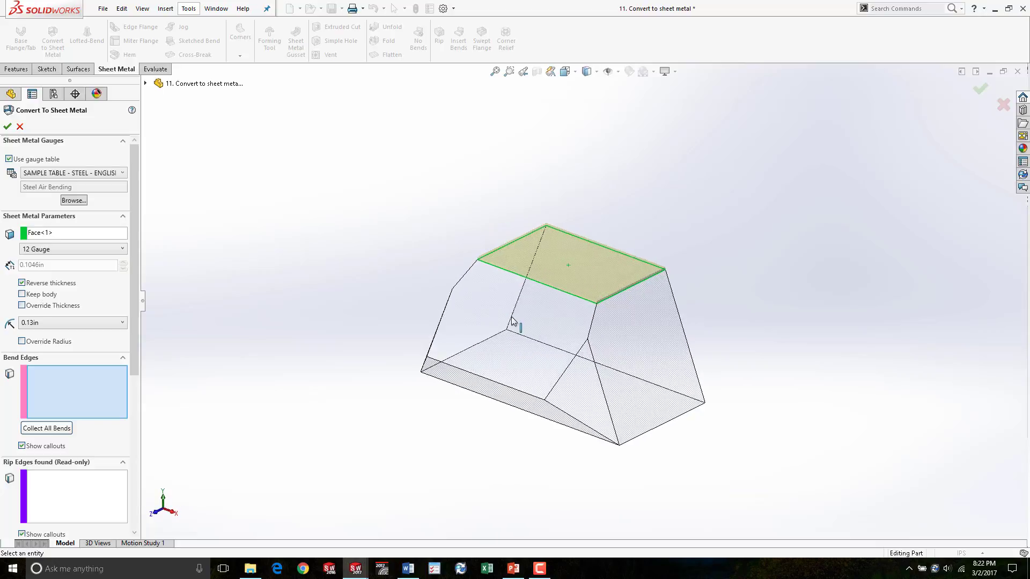
{"action": "left_click", "coordinate": [548, 289]}
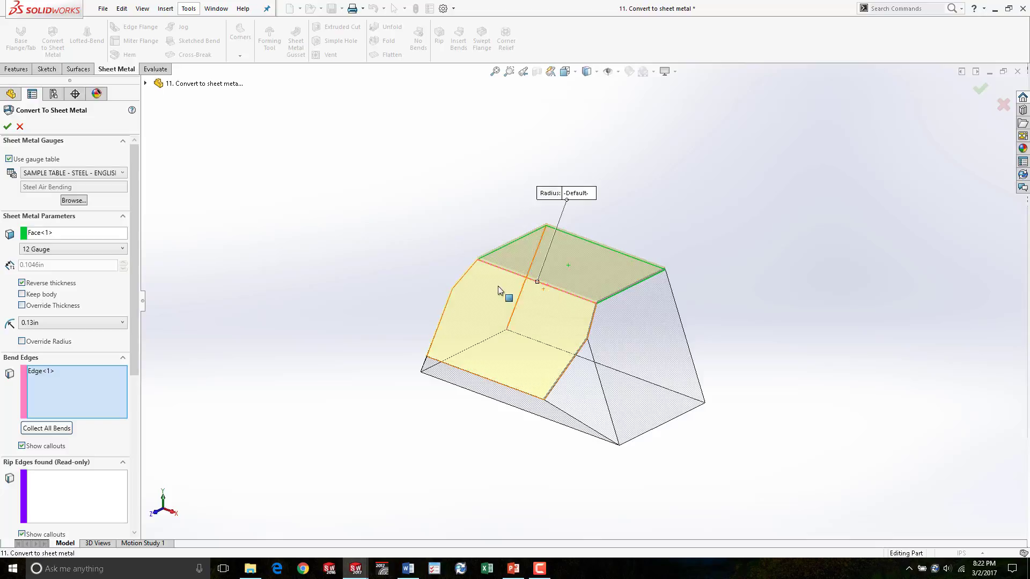
{"action": "middle_click_drag", "start_coordinate": [568, 298], "coordinate": [616, 296]}
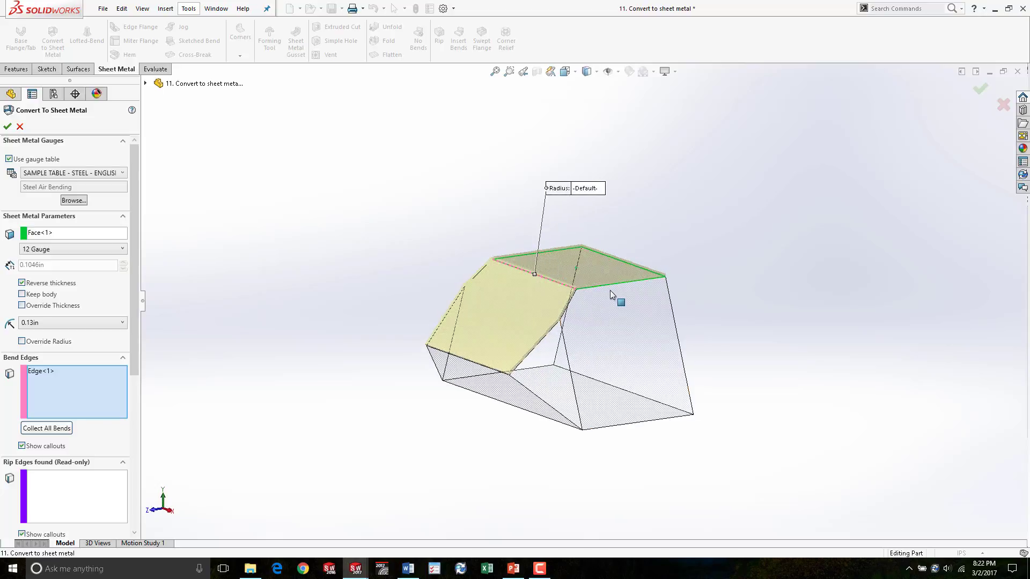
{"action": "left_click", "coordinate": [617, 289]}
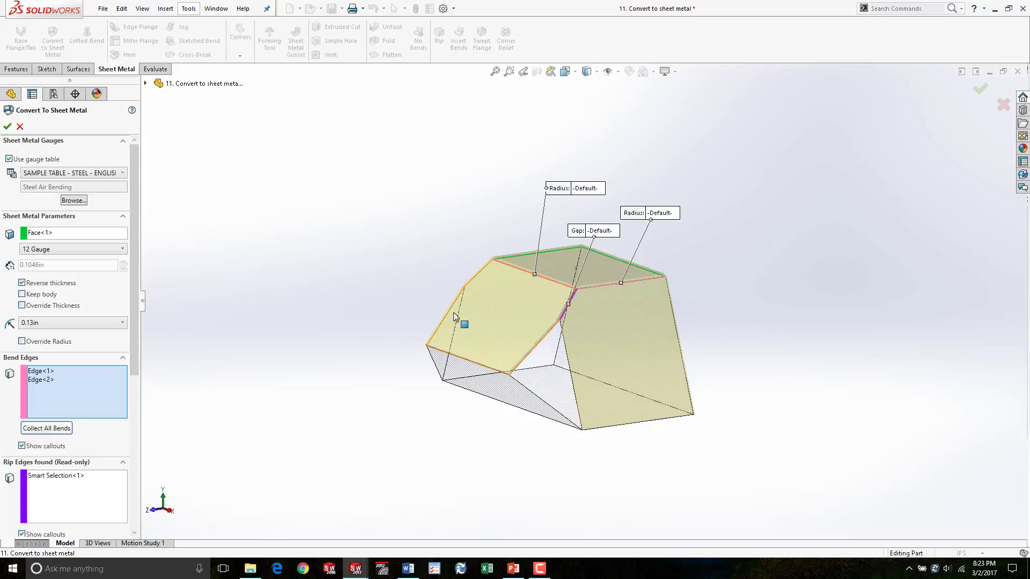
- Add two bottom edges of the sloped side faces as bend edges
{"action": "mouse_move", "coordinate": [133, 296]}
{"action": "left_mouse_down"}
{"action": "mouse_move", "coordinate": [128, 402]}
{"action": "mouse_move", "coordinate": [133, 303]}
{"action": "left_mouse_up"}
{"action": "scroll", "coordinate": [610, 361], "scroll_direction": "down", "scroll_amount": 5}
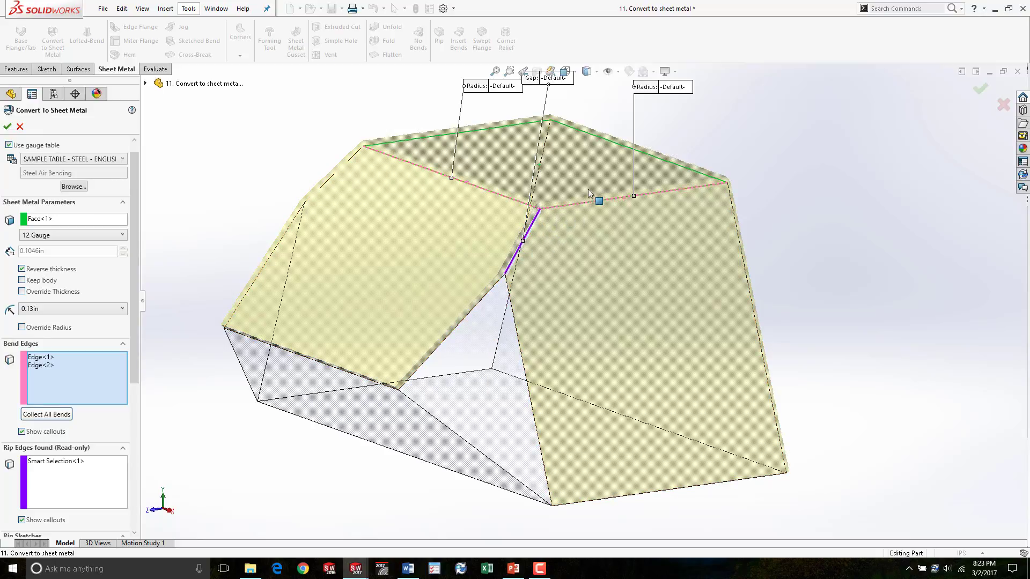
{"action": "scroll", "coordinate": [589, 193], "scroll_direction": "up", "scroll_amount": 3}
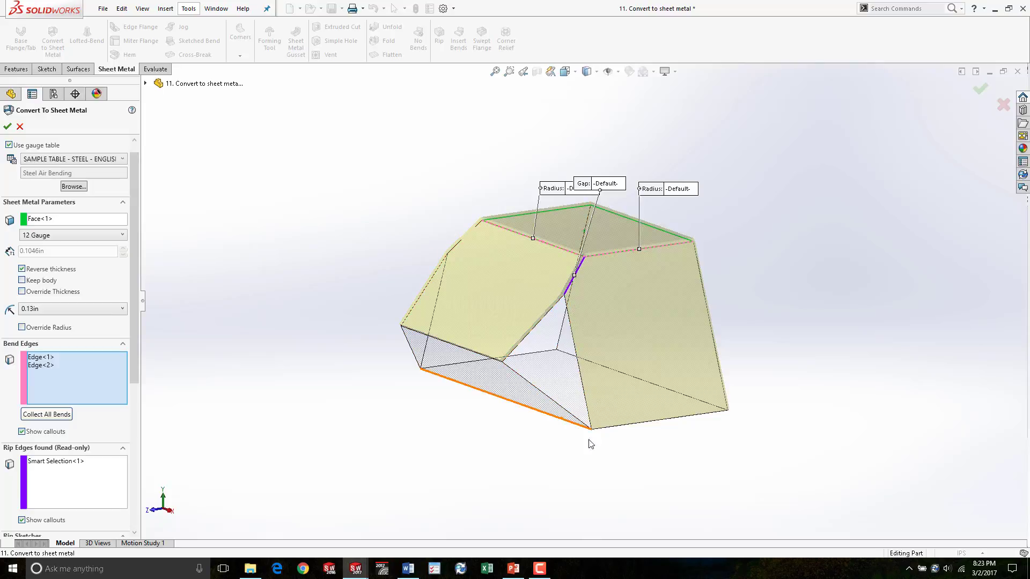
{"action": "left_click", "coordinate": [577, 363]}
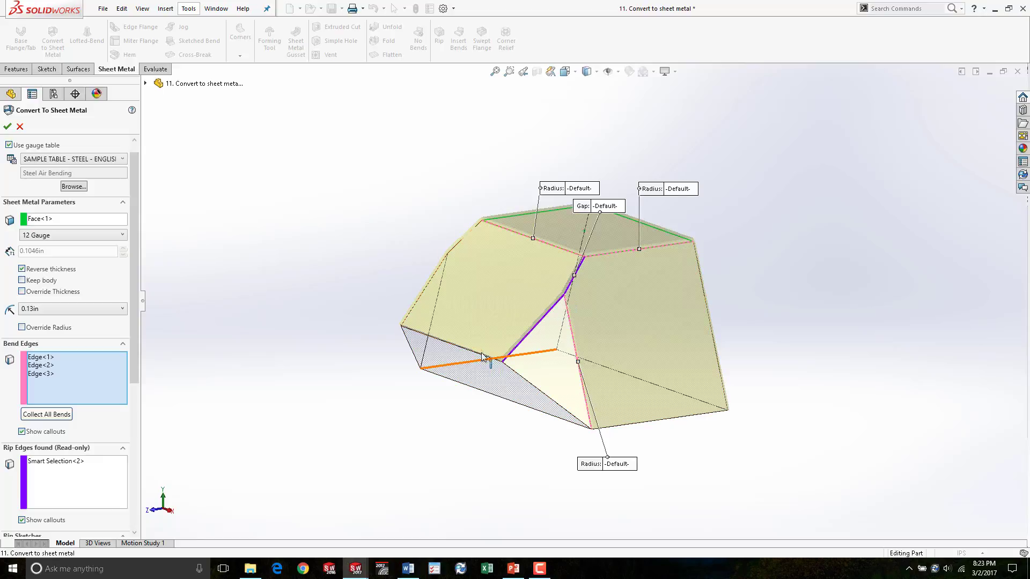
{"action": "key", "text": "ctrl+1"}
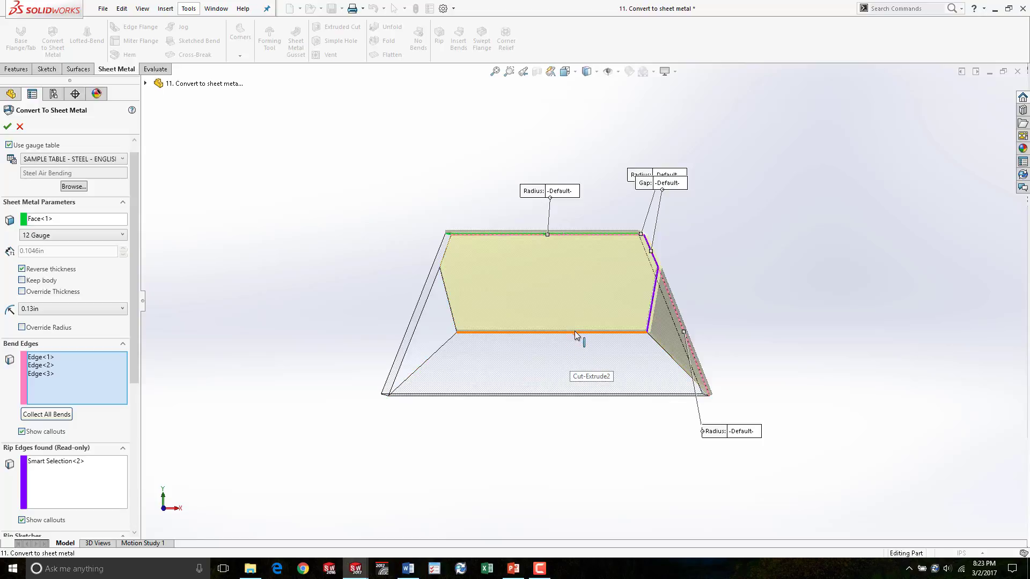
{"action": "left_click", "coordinate": [574, 337]}
{"action": "middle_click_drag", "start_coordinate": [476, 328], "coordinate": [584, 317]}
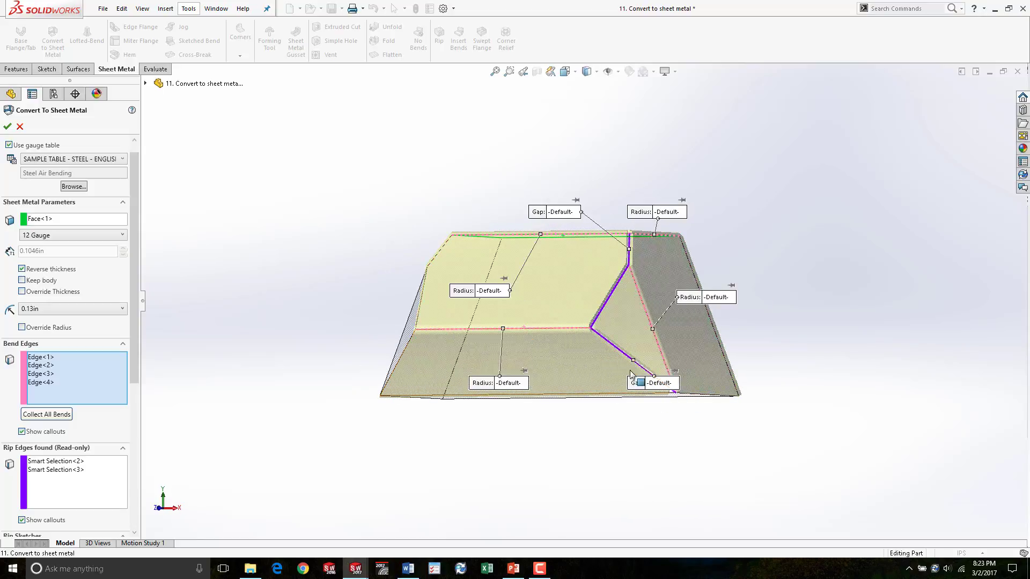
- Add another edge on the block's far side as a bend edge
{"action": "scroll", "coordinate": [627, 365], "scroll_direction": "down", "scroll_amount": 6}
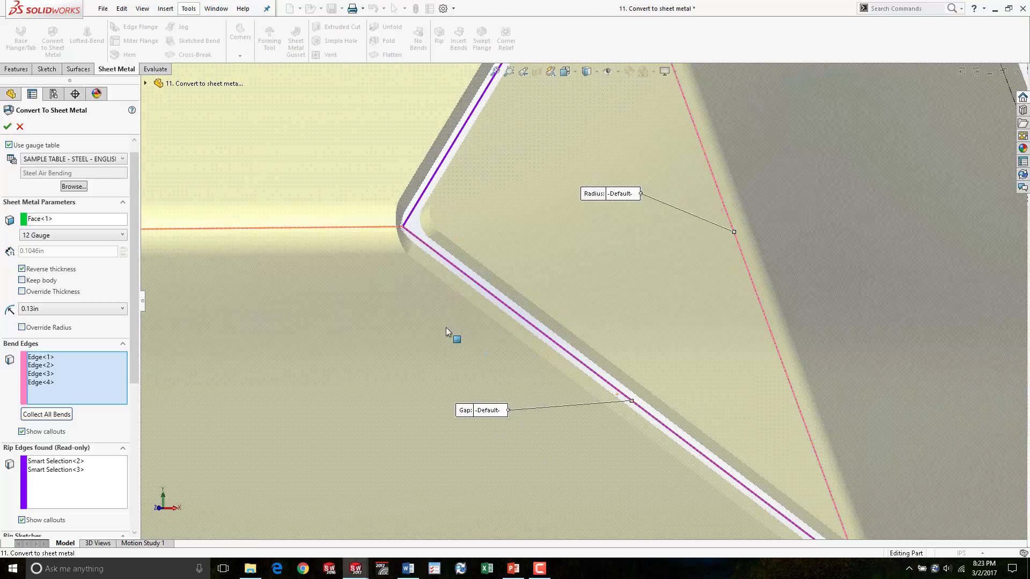
{"action": "scroll", "coordinate": [446, 327], "scroll_direction": "up", "scroll_amount": 5}
{"action": "middle_click_drag", "start_coordinate": [410, 346], "coordinate": [466, 348]}
{"action": "scroll", "coordinate": [466, 347], "scroll_direction": "up", "scroll_amount": 2}
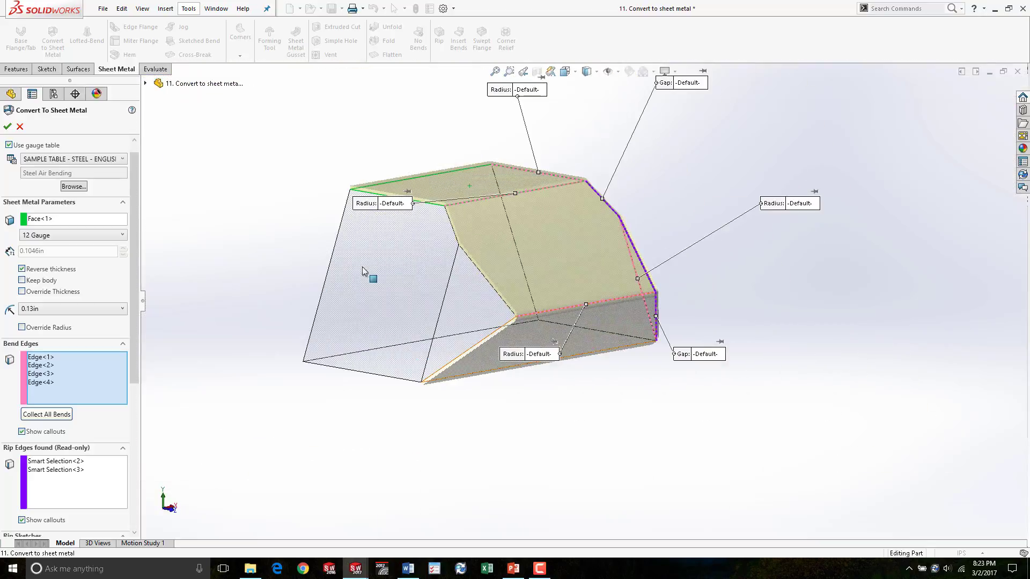
{"action": "left_click", "coordinate": [397, 198]}
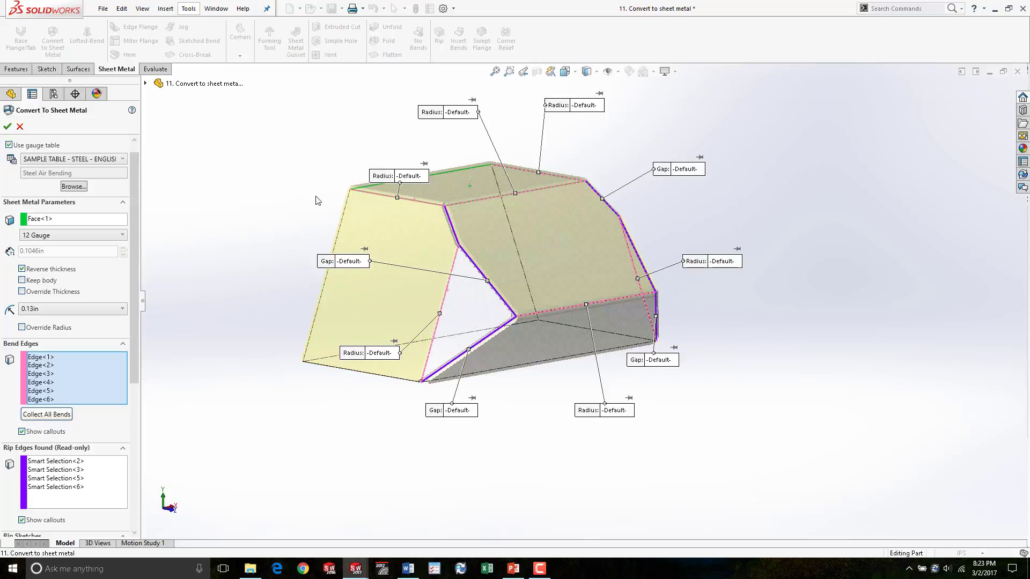
- Add the front face's upper edge as a further bend edge
{"action": "middle_click_drag", "start_coordinate": [304, 203], "coordinate": [463, 221]}
{"action": "left_click", "coordinate": [463, 220]}
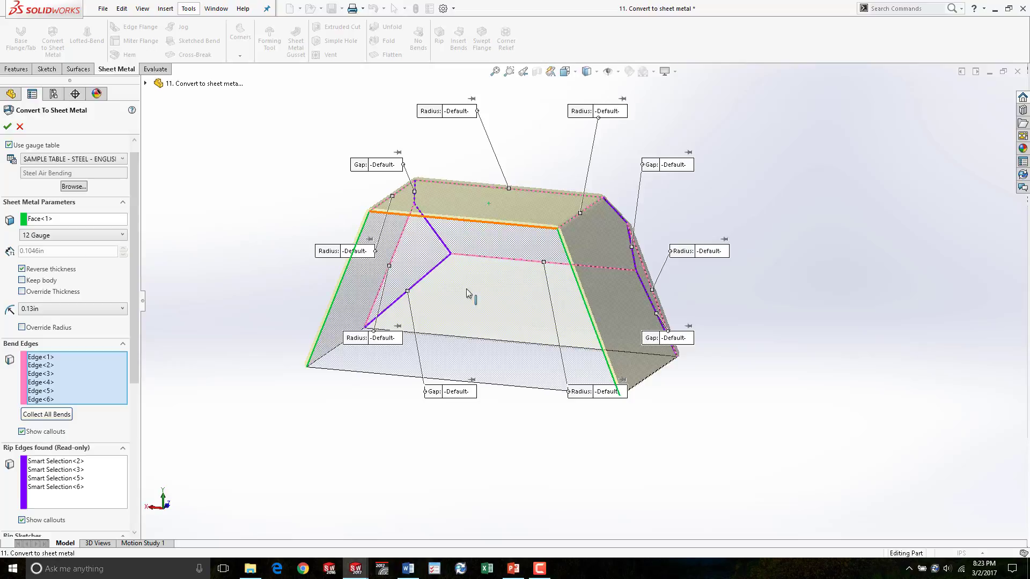
{"action": "middle_click_drag", "start_coordinate": [390, 386], "coordinate": [484, 271]}
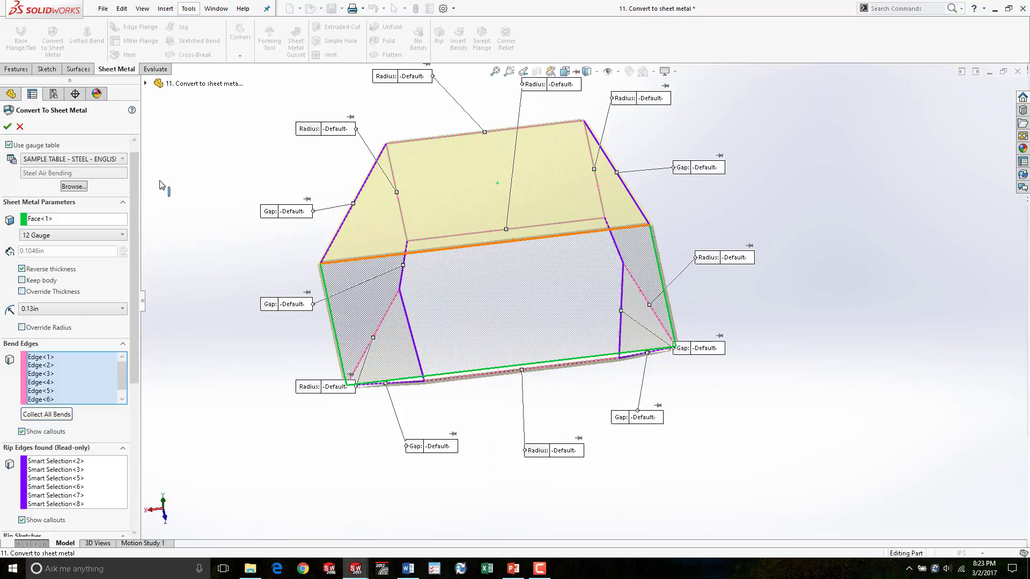
{"action": "middle_click_drag", "start_coordinate": [603, 233], "coordinate": [594, 100]}
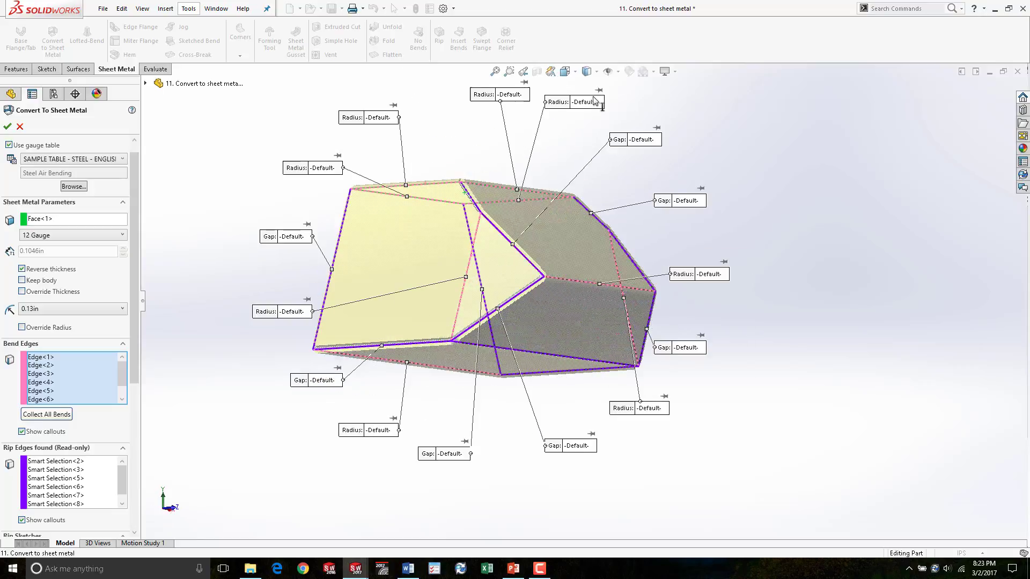
- Open a radius callout and a gap callout to examine their corner gap and overlap settings
{"action": "left_click", "coordinate": [585, 101]}
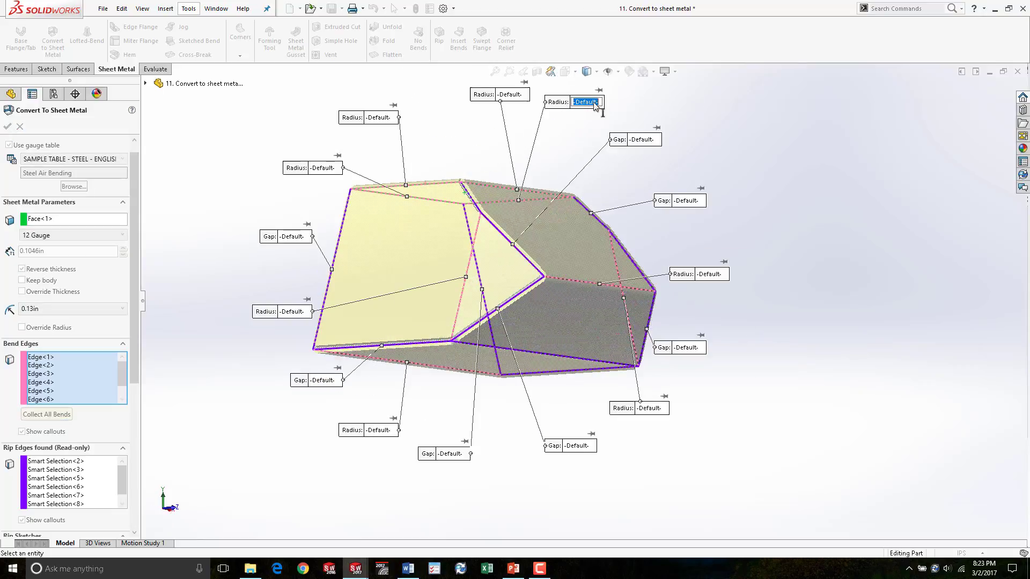
{"action": "left_click", "coordinate": [648, 142]}
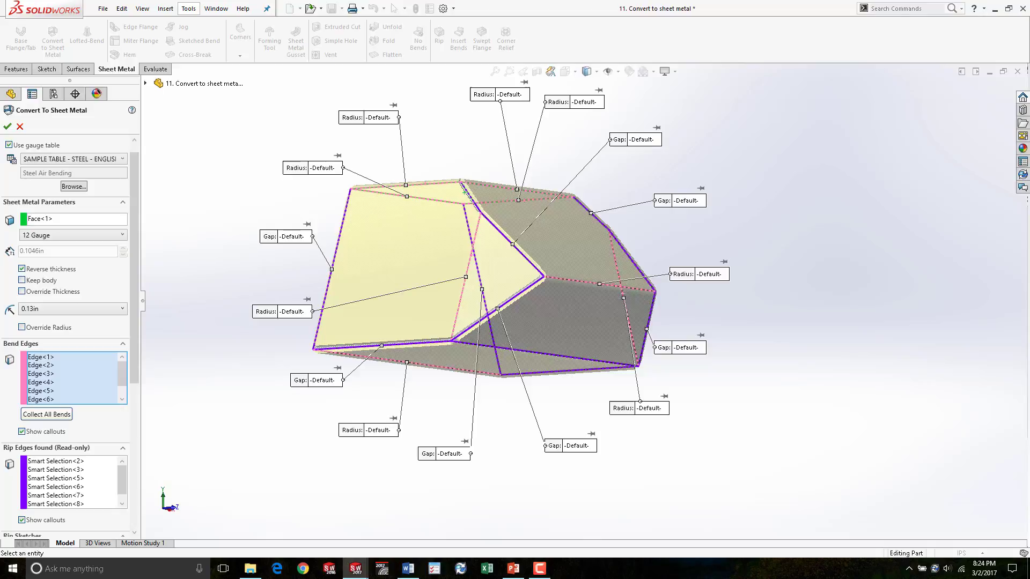
{"action": "left_click", "coordinate": [647, 140]}
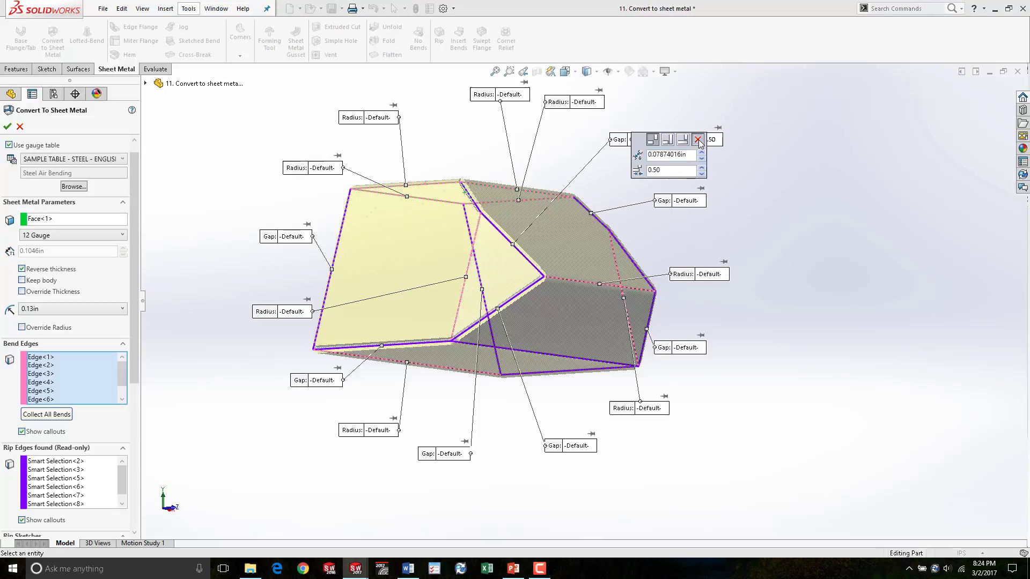
{"action": "left_click", "coordinate": [664, 141]}
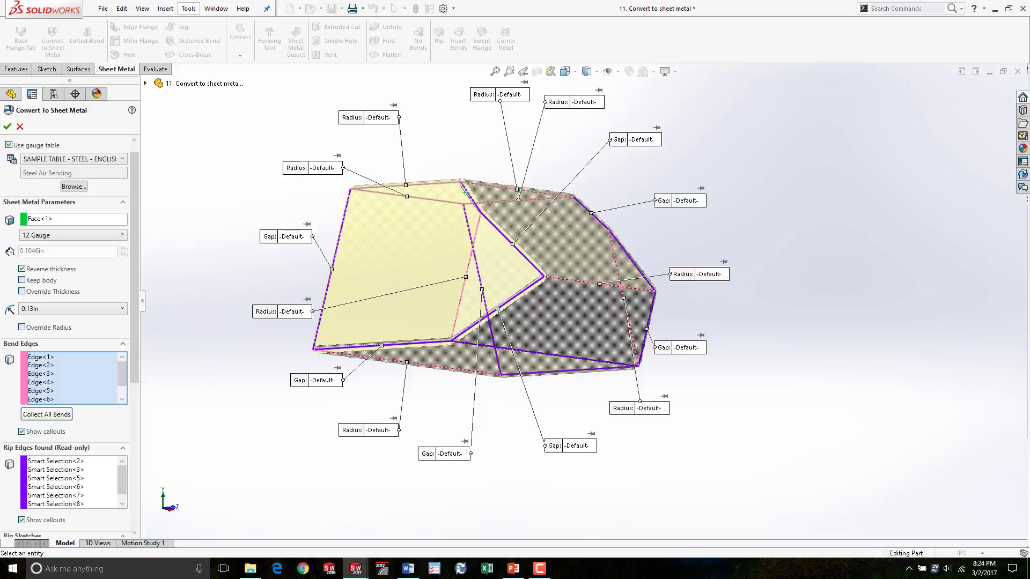
{"action": "left_click", "coordinate": [618, 140]}
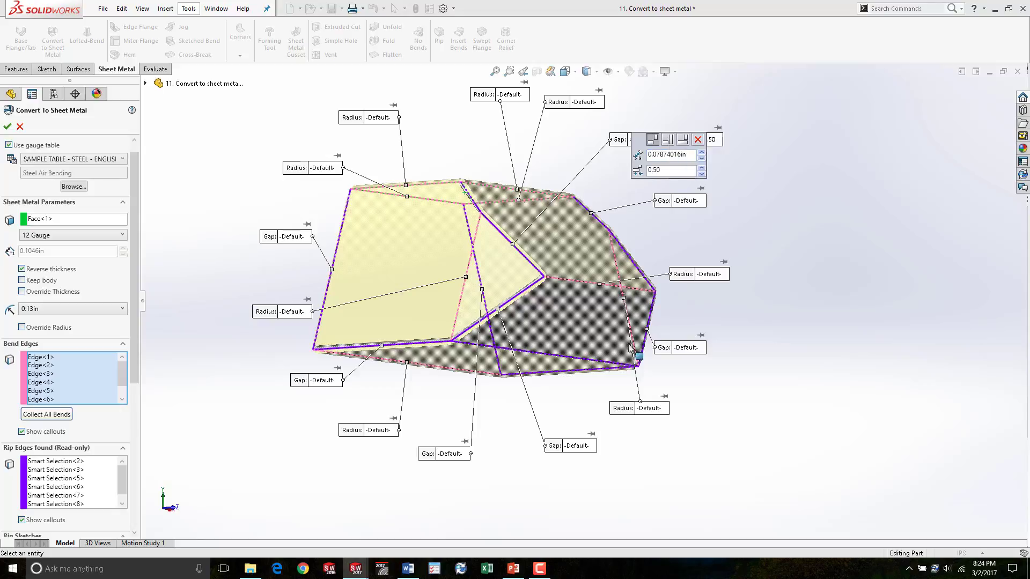
- Examine the corner defaults and accept the Convert to Sheet Metal feature
{"action": "middle_click_drag", "start_coordinate": [472, 257], "coordinate": [484, 293]}
{"action": "scroll", "coordinate": [525, 246], "scroll_direction": "down", "scroll_amount": 6}
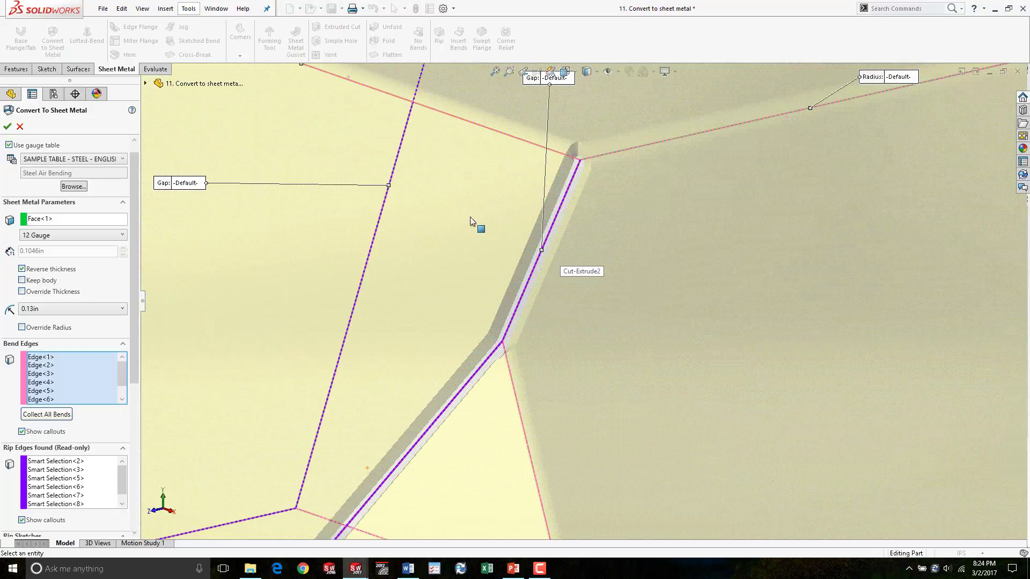
{"action": "scroll", "coordinate": [474, 225], "scroll_direction": "up", "scroll_amount": 3}
{"action": "middle_click_drag", "start_coordinate": [488, 244], "coordinate": [533, 269]}
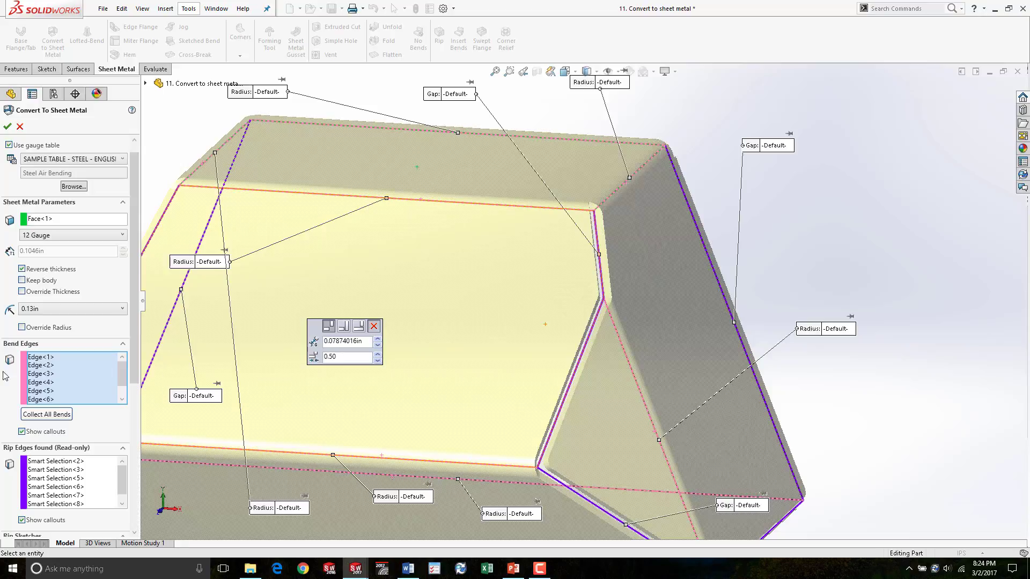
{"action": "scroll", "coordinate": [133, 170], "scroll_direction": "down", "scroll_amount": 5}
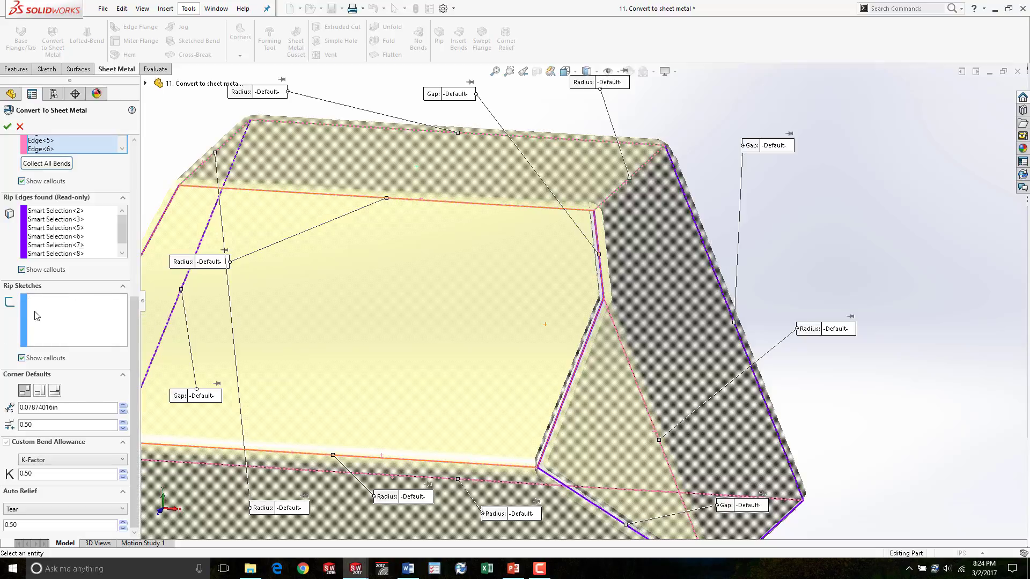
{"action": "scroll", "coordinate": [579, 293], "scroll_direction": "up", "scroll_amount": 3}
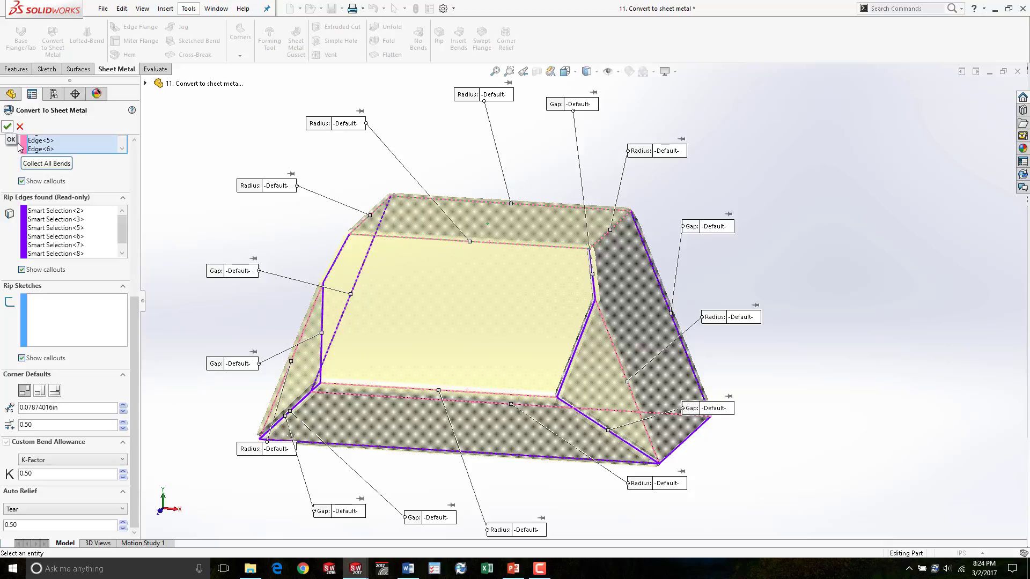
{"action": "middle_click_drag", "start_coordinate": [577, 388], "coordinate": [524, 380]}
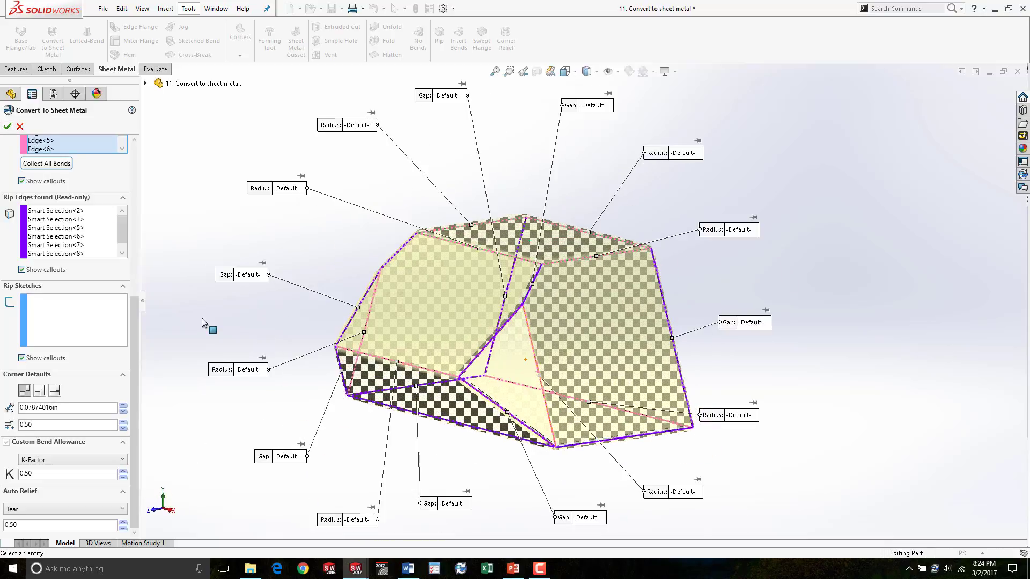
{"action": "left_click", "coordinate": [7, 127]}
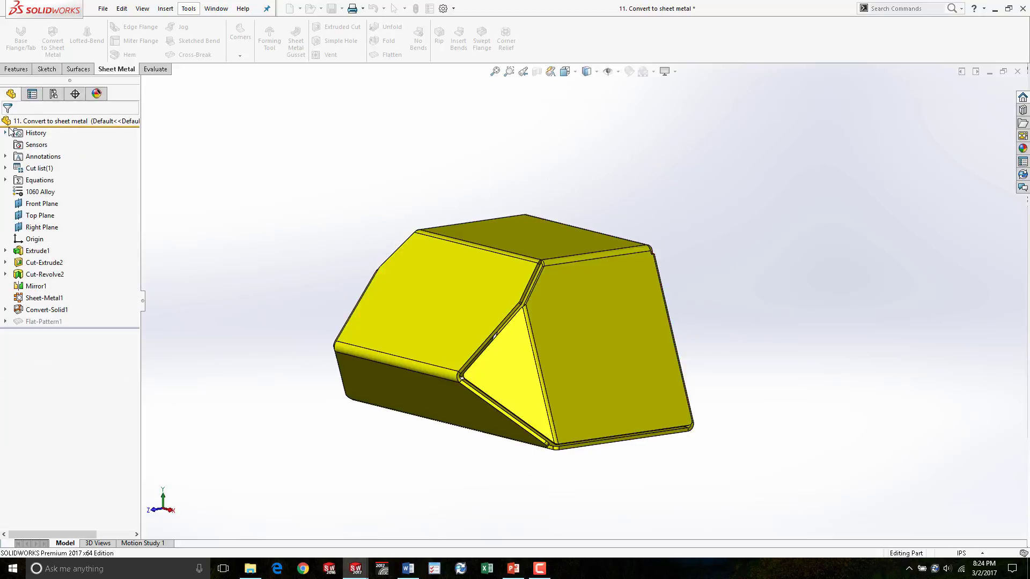
- Toggle Flatten to review the part's flat pattern and return it to the folded state
{"action": "middle_click_drag", "start_coordinate": [416, 150], "coordinate": [353, 122]}
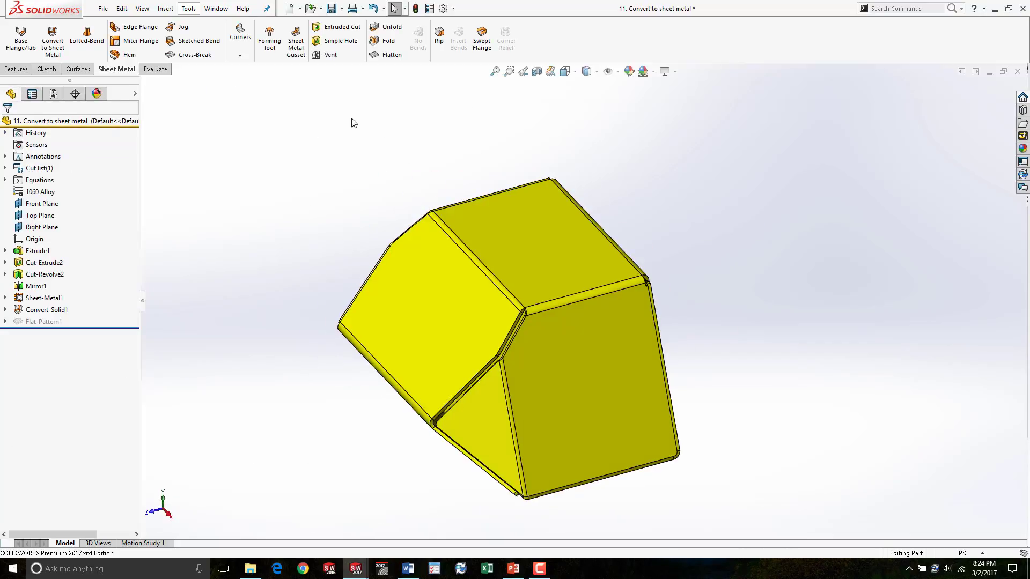
{"action": "left_click", "coordinate": [391, 55]}
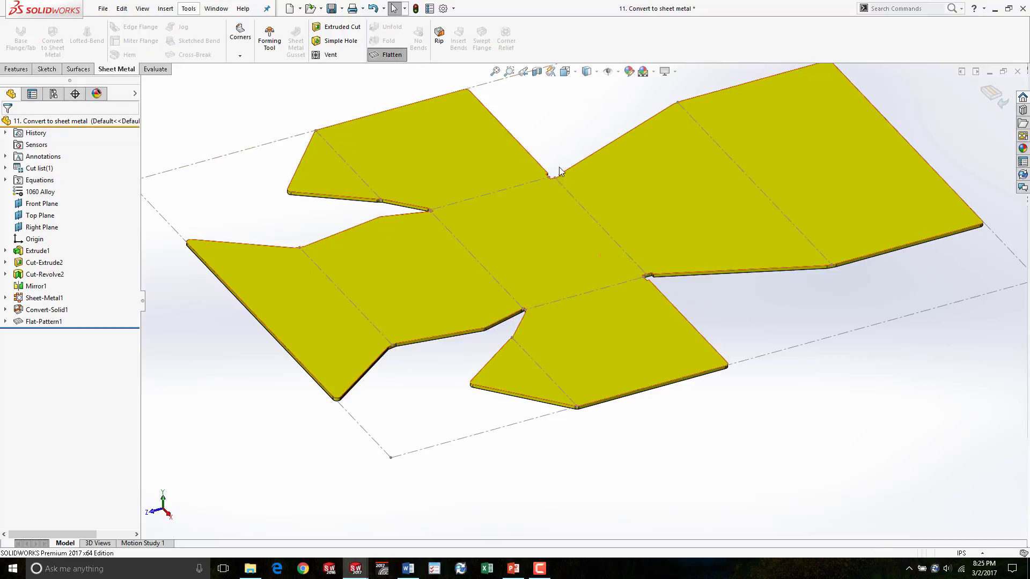
{"action": "scroll", "coordinate": [559, 166], "scroll_direction": "down", "scroll_amount": 5}
{"action": "middle_click_drag", "start_coordinate": [476, 256], "coordinate": [528, 335]}
{"action": "scroll", "coordinate": [610, 268], "scroll_direction": "up", "scroll_amount": 5}
{"action": "middle_click_drag", "start_coordinate": [610, 268], "coordinate": [593, 252]}
{"action": "scroll", "coordinate": [593, 252], "scroll_direction": "up", "scroll_amount": 5}
{"action": "scroll", "coordinate": [611, 230], "scroll_direction": "down", "scroll_amount": 3}
{"action": "scroll", "coordinate": [611, 230], "scroll_direction": "up", "scroll_amount": 3}
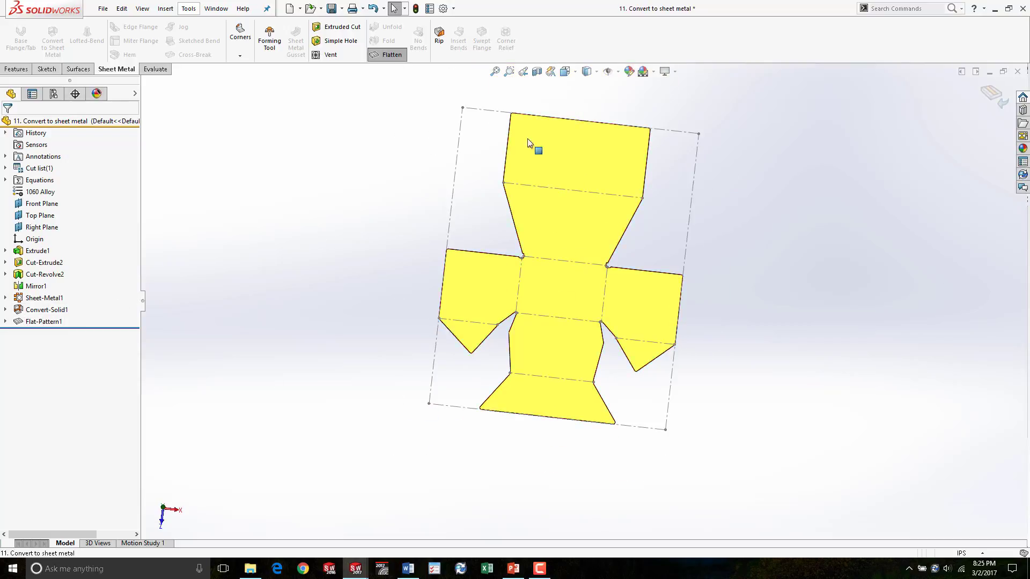
{"action": "left_click", "coordinate": [387, 54]}
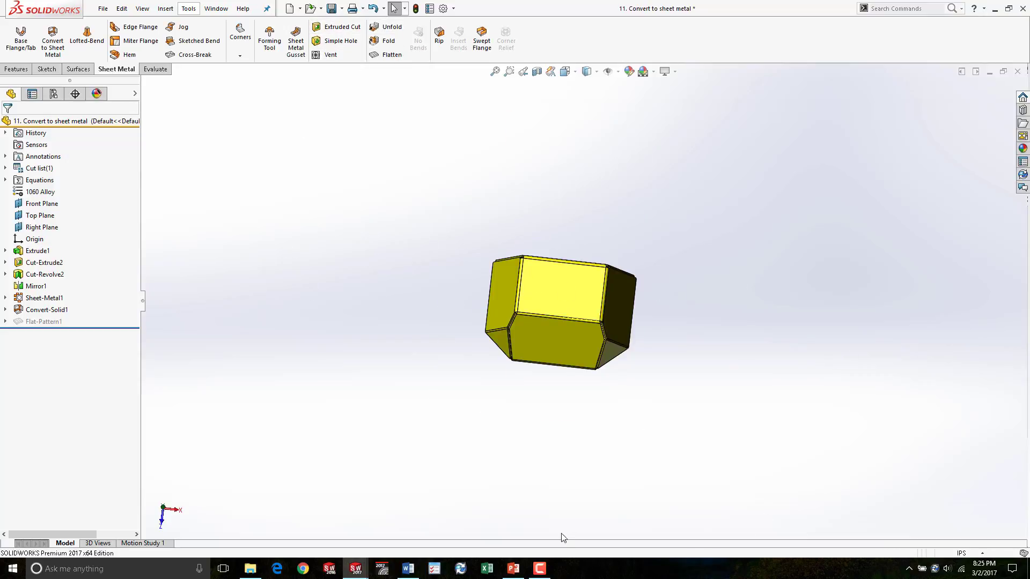
- Switch to the PowerPoint presentation and move between the Convert to Sheet Metal slide and the closing slide
{"action": "left_click", "coordinate": [513, 569]}
{"action": "left_click", "coordinate": [112, 462]}
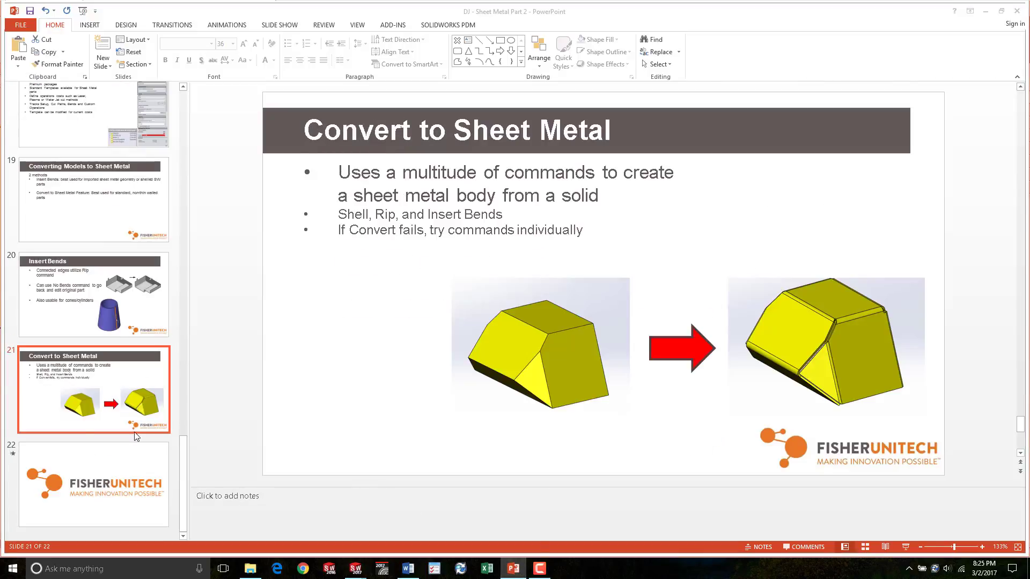
{"action": "left_click", "coordinate": [114, 461]}
{"action": "left_click", "coordinate": [117, 387]}
{"action": "left_click", "coordinate": [104, 495]}
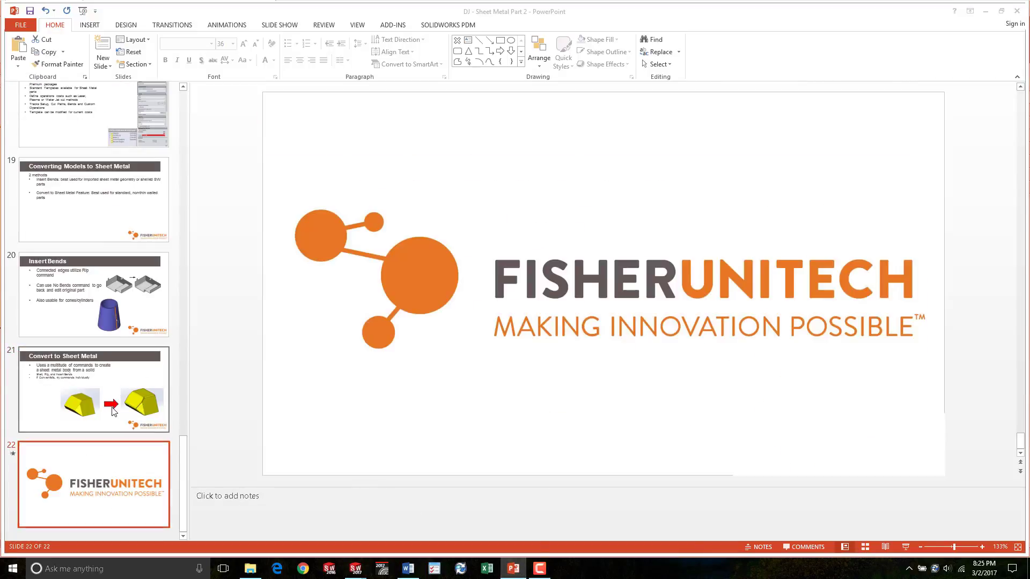
{"action": "left_click", "coordinate": [113, 411]}
{"action": "left_click", "coordinate": [111, 482]}
{"action": "left_click", "coordinate": [110, 380]}
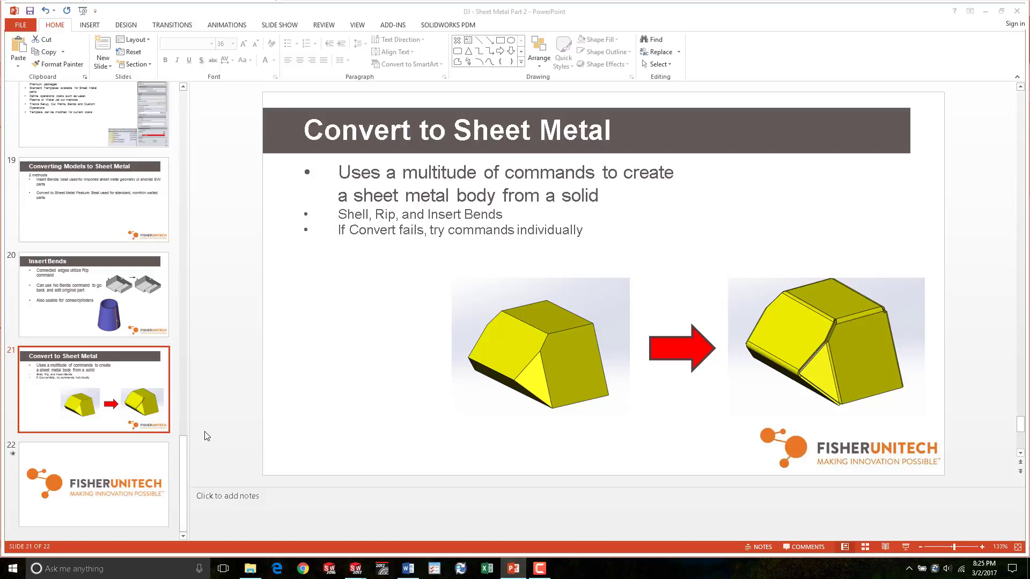
{"action": "left_click", "coordinate": [131, 489]}
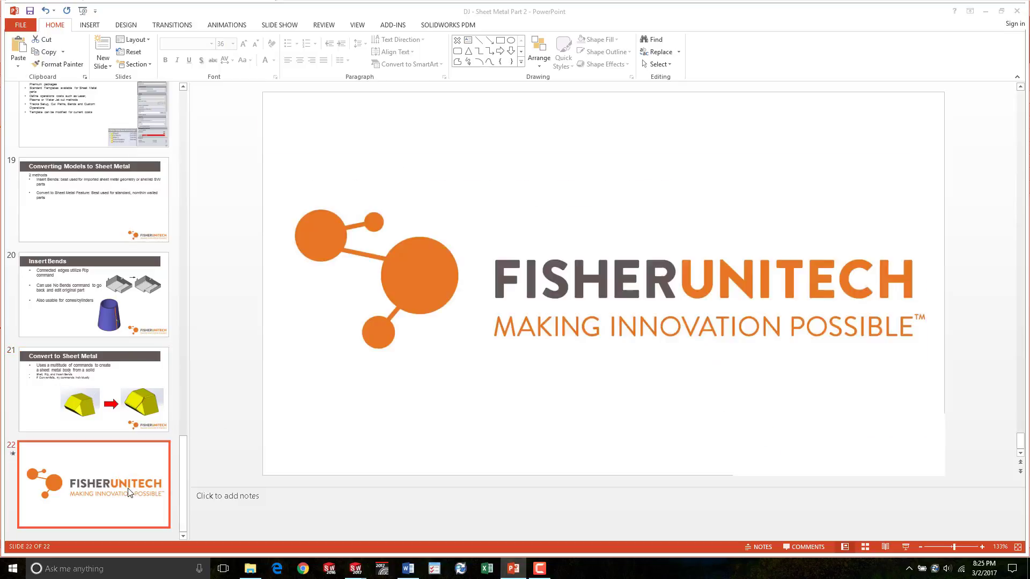
{"action": "left_click", "coordinate": [540, 568]}
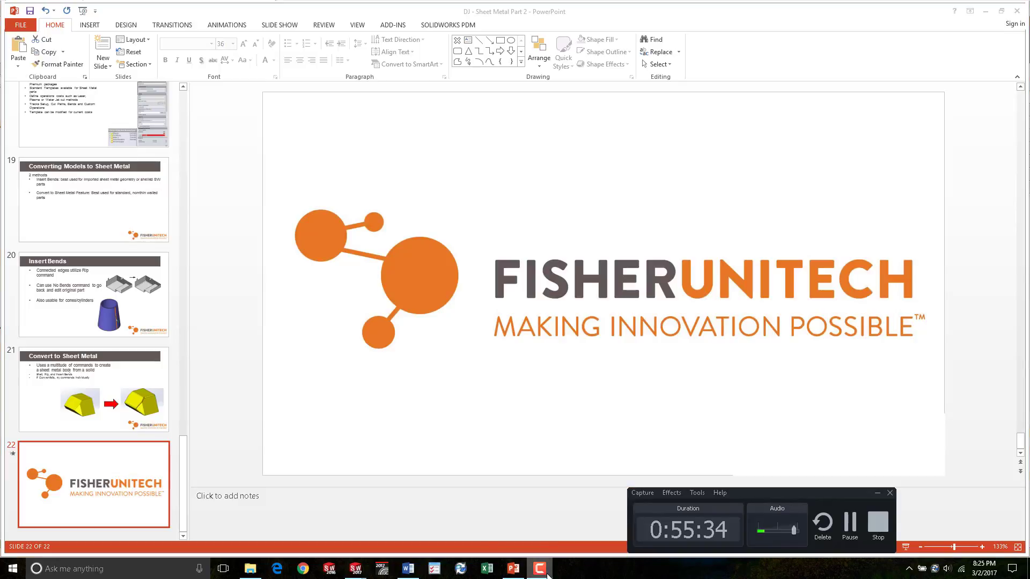
{"action": "left_click", "coordinate": [541, 570]}
{"action": "mouse_move", "coordinate": [361, 575]}
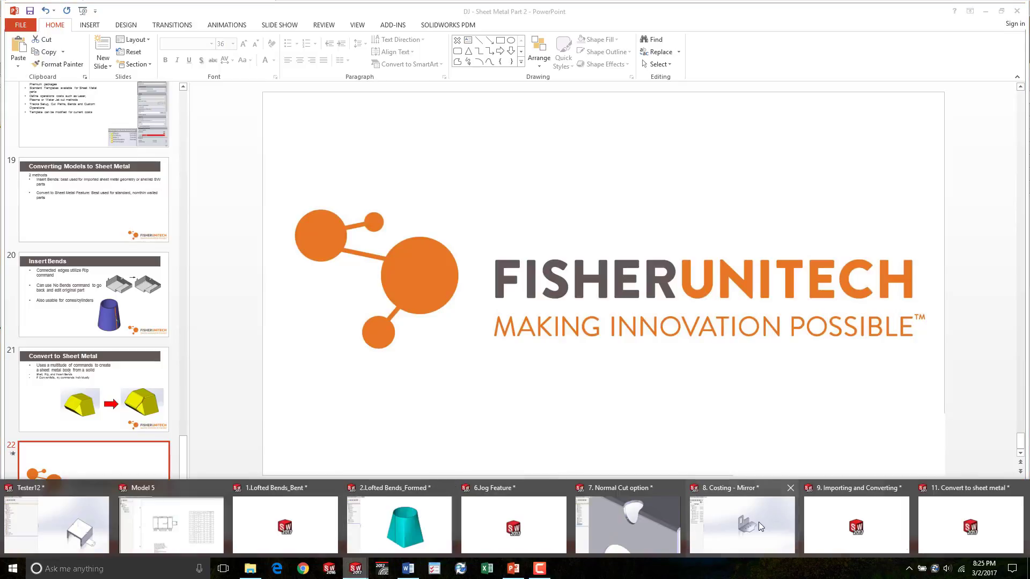
- Switch back to the Convert to sheet metal part and flatten it again
{"action": "left_click", "coordinate": [958, 519]}
{"action": "middle_click_drag", "start_coordinate": [604, 379], "coordinate": [560, 210]}
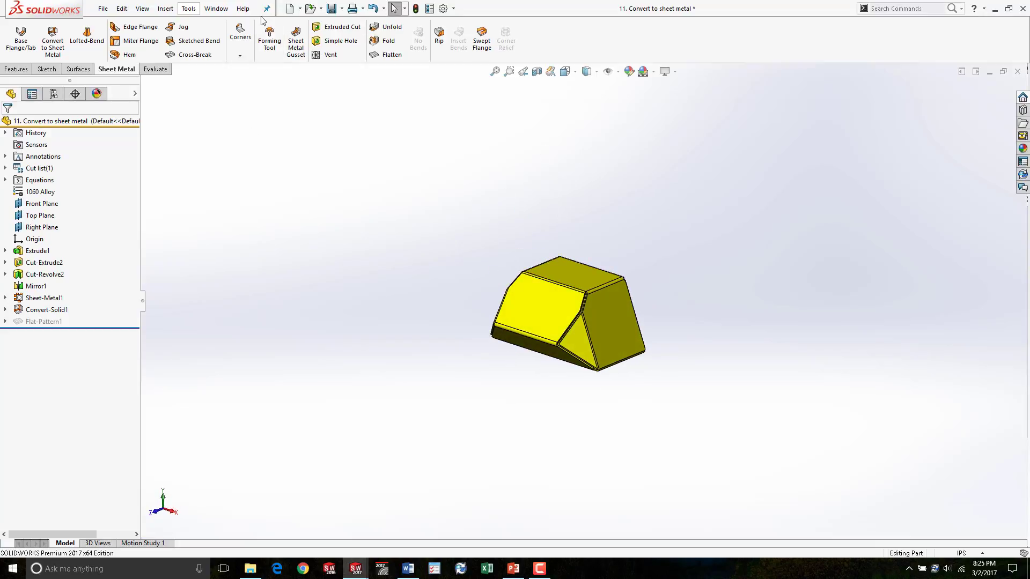
{"action": "left_click", "coordinate": [388, 55]}
{"action": "left_click", "coordinate": [388, 59]}
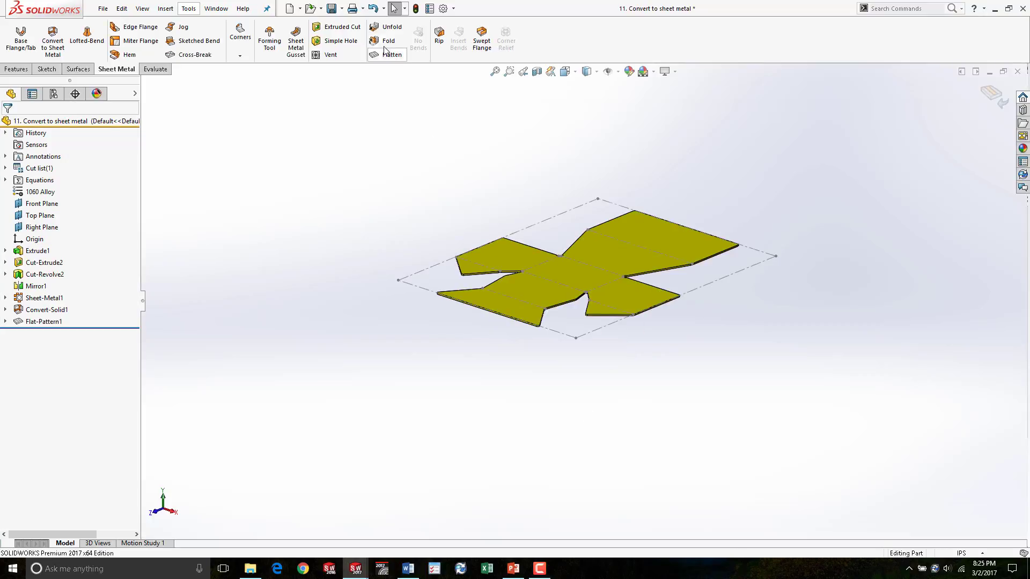